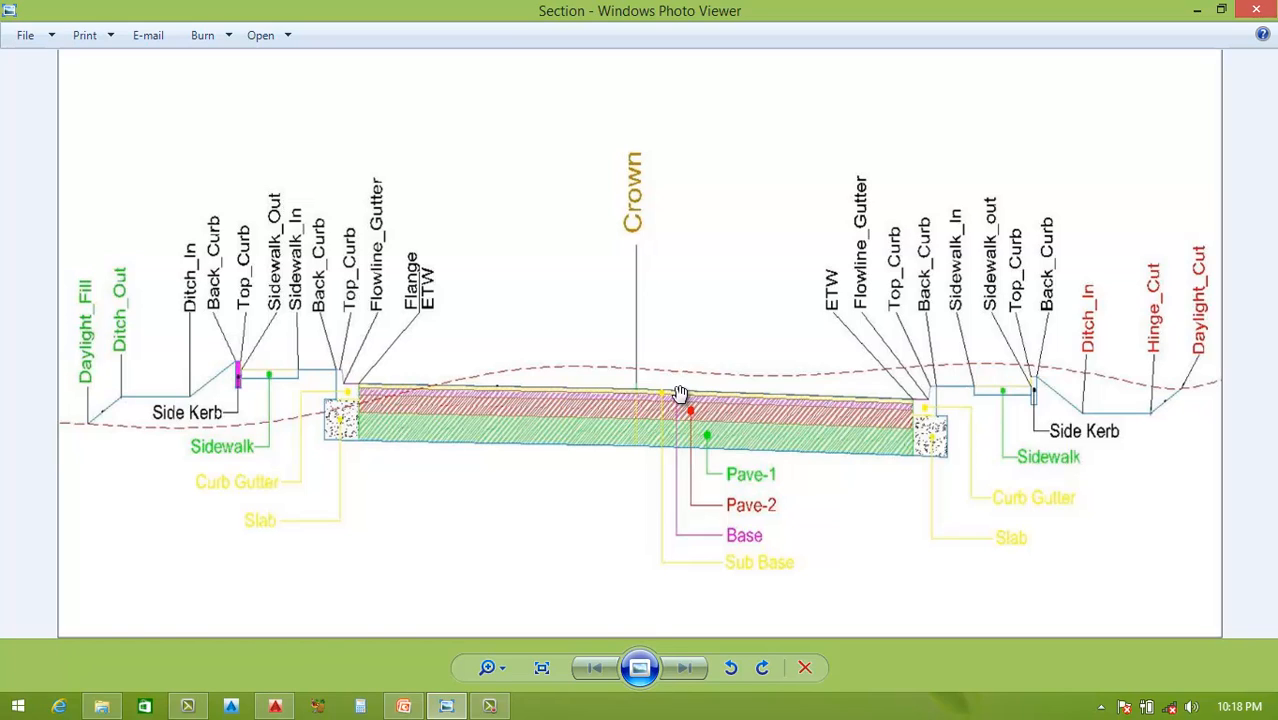
Step: Switch to Civil 3D and turn off drawing of the Earthworks section in the section view group properties for station 0+000.00
{"action": "key", "text": "alt+Tab"}
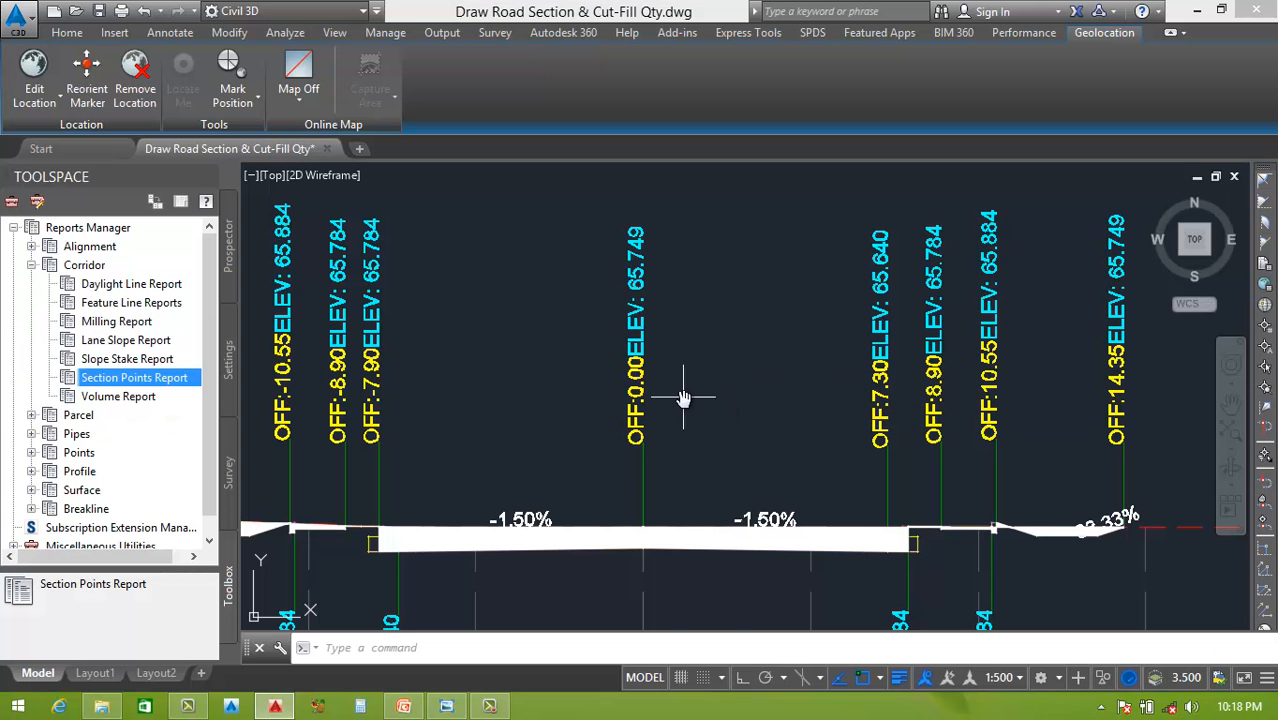
{"action": "scroll", "coordinate": [680, 395], "scroll_direction": "down", "scroll_amount": 5}
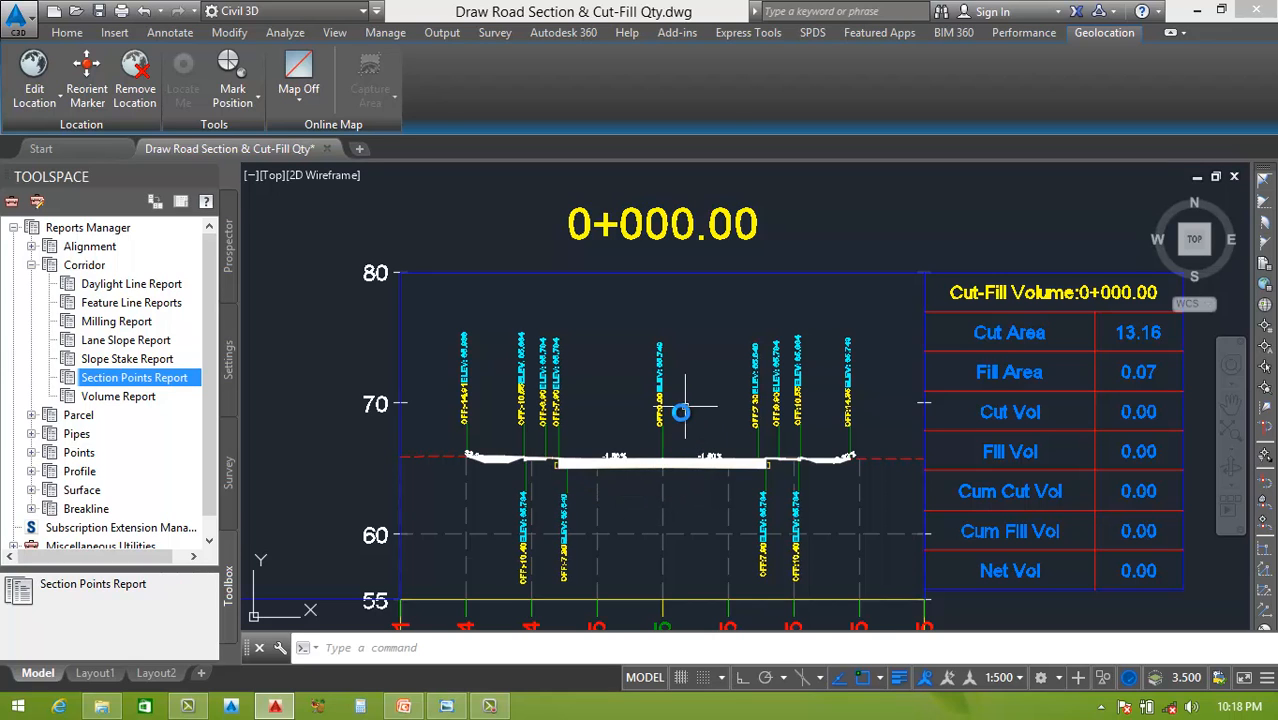
{"action": "scroll", "coordinate": [683, 418], "scroll_direction": "up", "scroll_amount": 4}
{"action": "scroll", "coordinate": [660, 456], "scroll_direction": "down", "scroll_amount": 4}
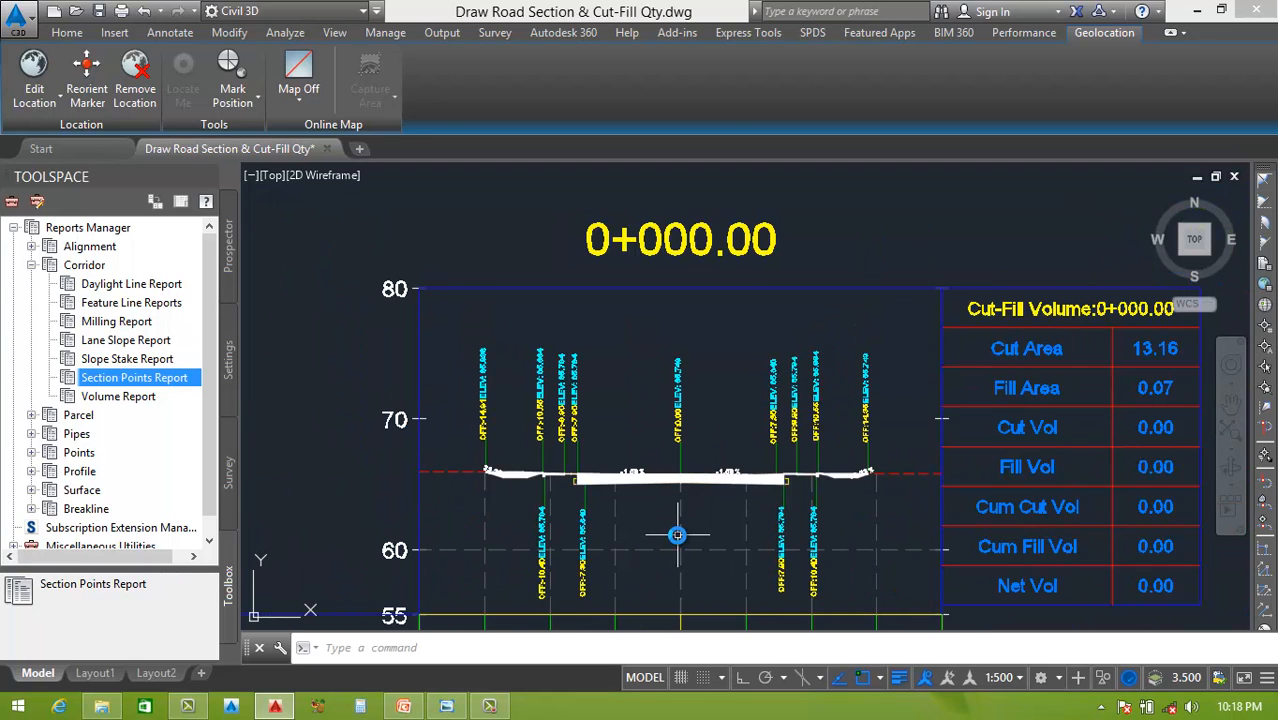
{"action": "left_click", "coordinate": [680, 524]}
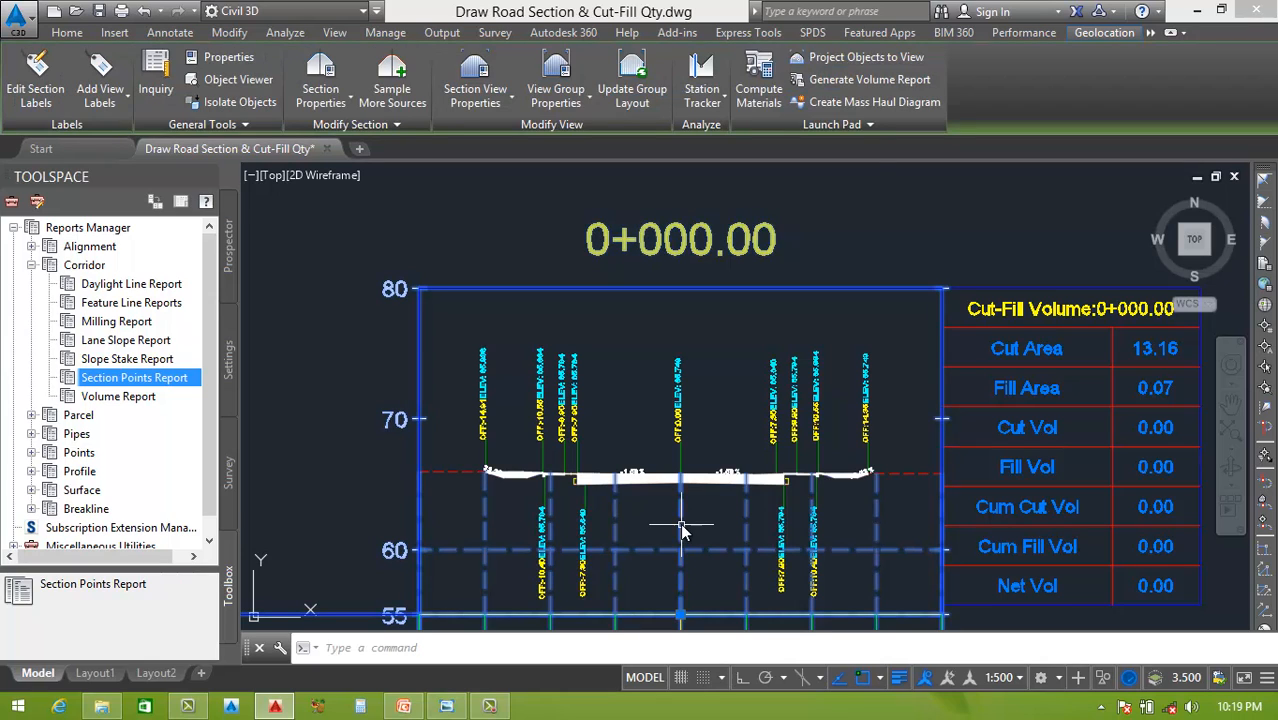
{"action": "right_click", "coordinate": [680, 523]}
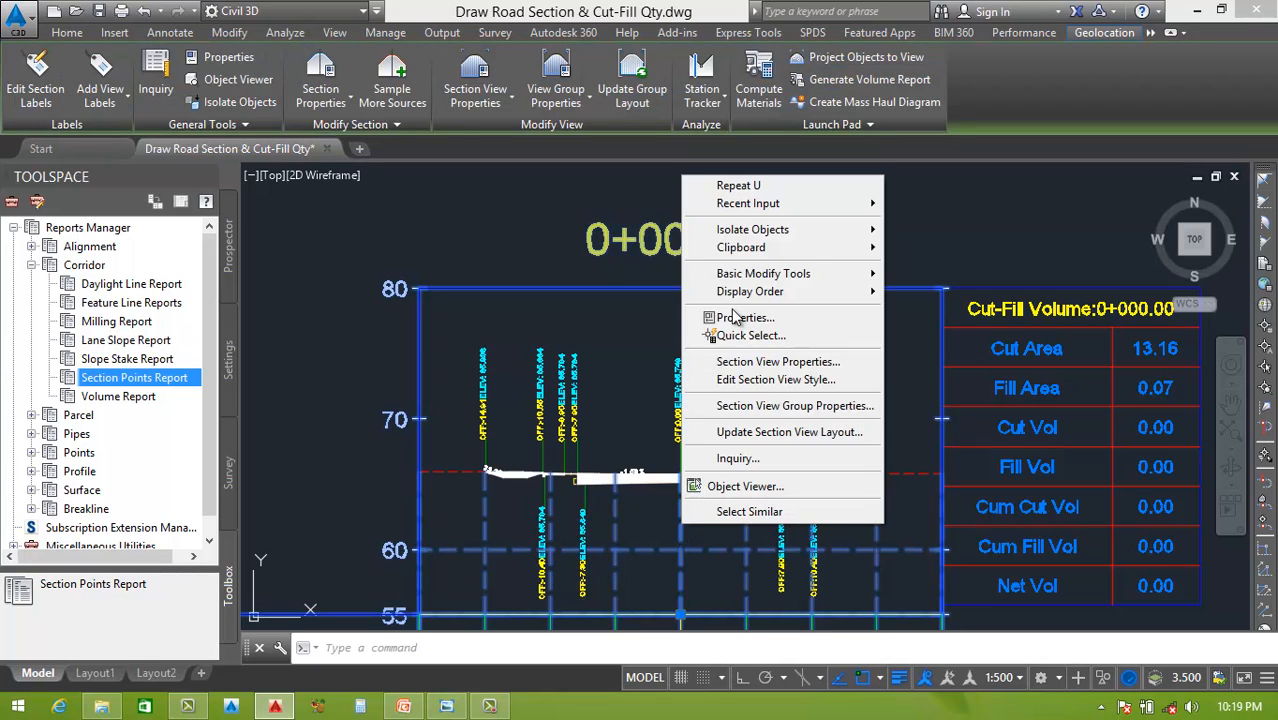
{"action": "left_click", "coordinate": [774, 410]}
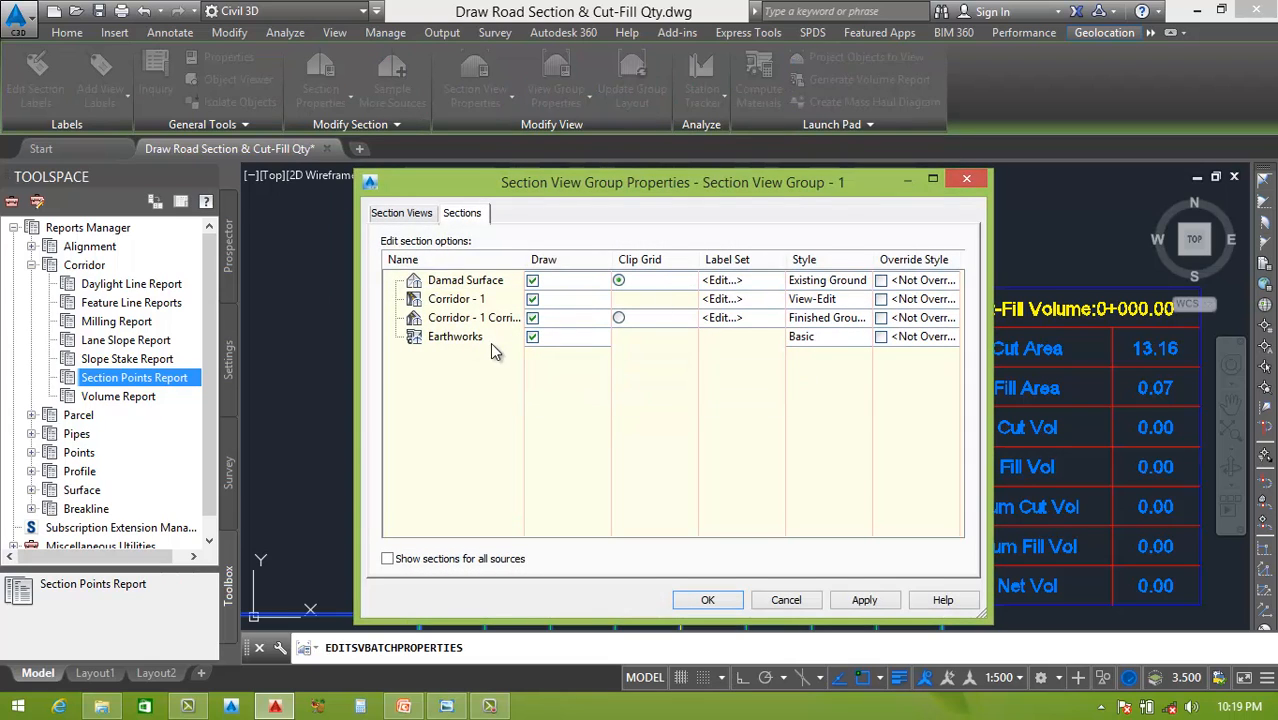
{"action": "left_click", "coordinate": [532, 337]}
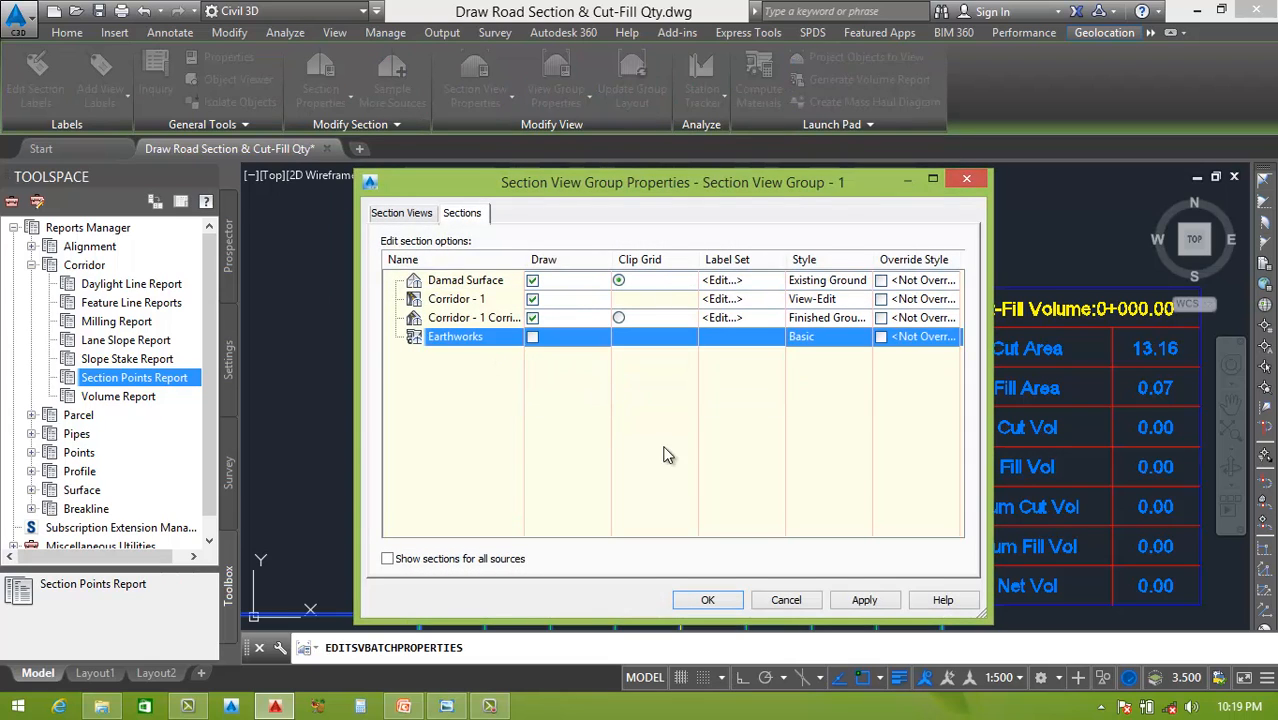
{"action": "left_click", "coordinate": [864, 600]}
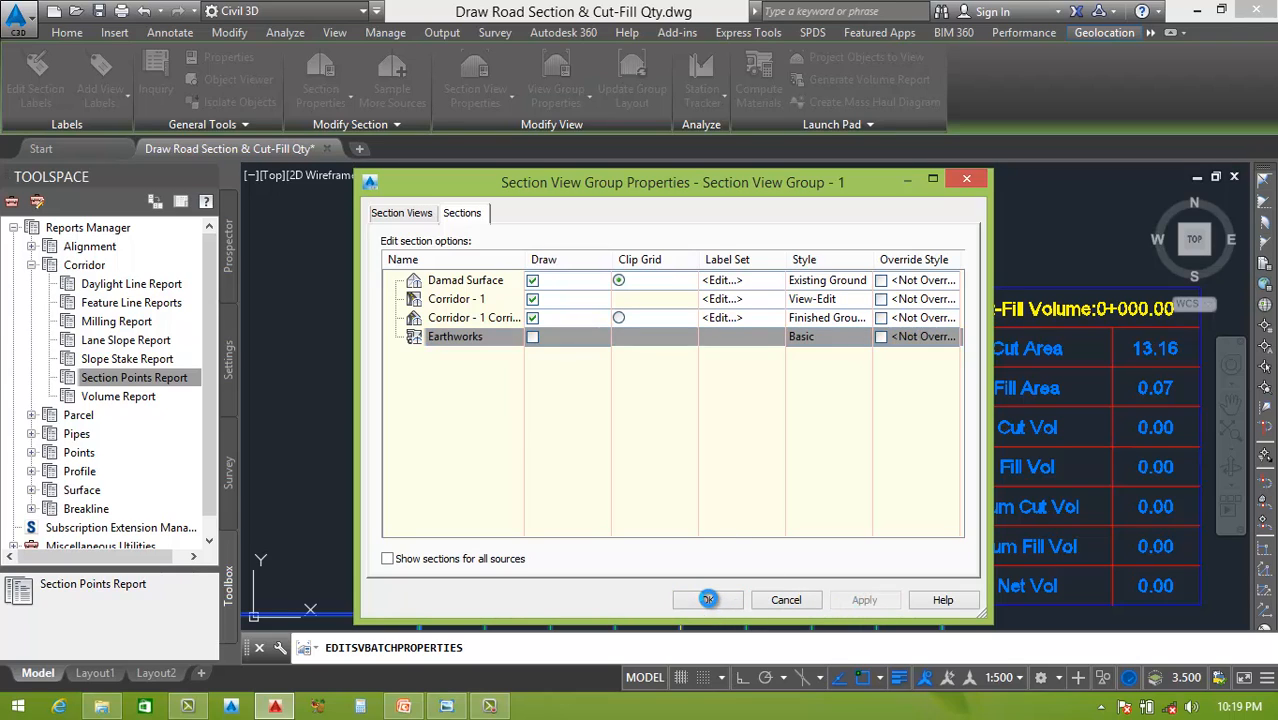
{"action": "left_click", "coordinate": [707, 599]}
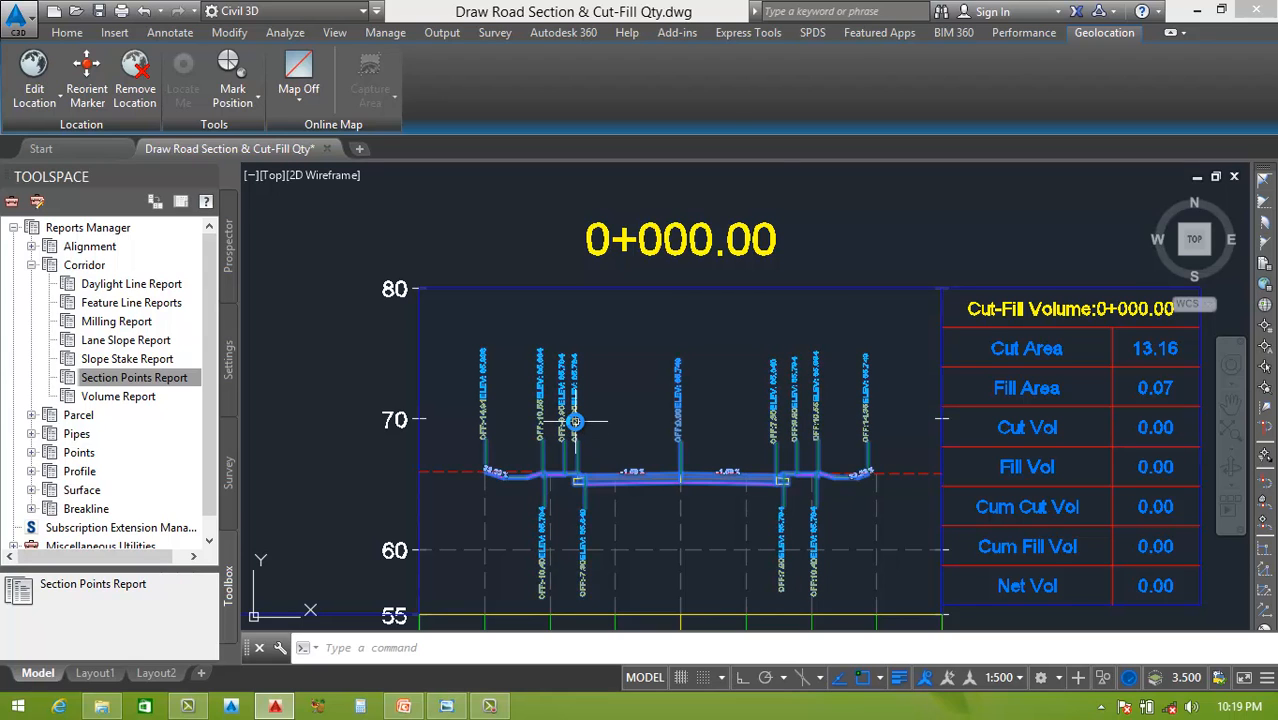
Step: Assign the Offset Elevation label style to the Back_Curb point code in the corridor section's View-Edit code set style
{"action": "left_click", "coordinate": [575, 421]}
{"action": "right_click", "coordinate": [577, 424]}
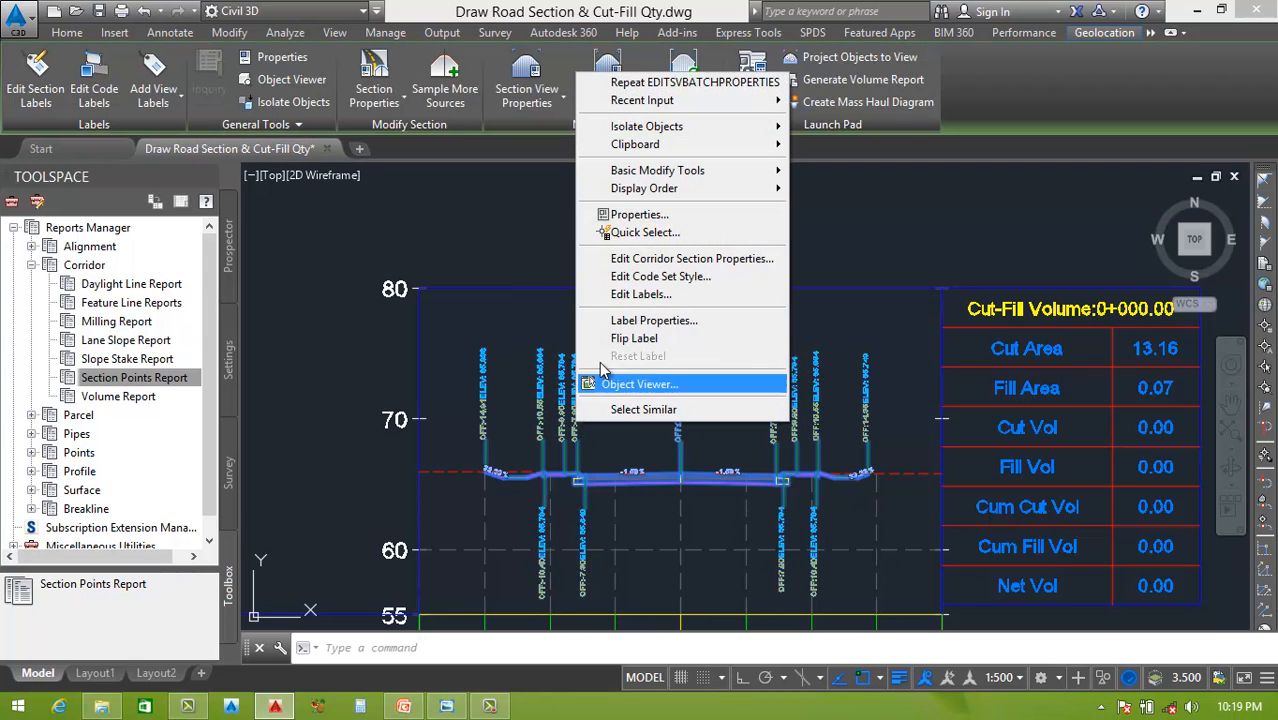
{"action": "left_click", "coordinate": [661, 277]}
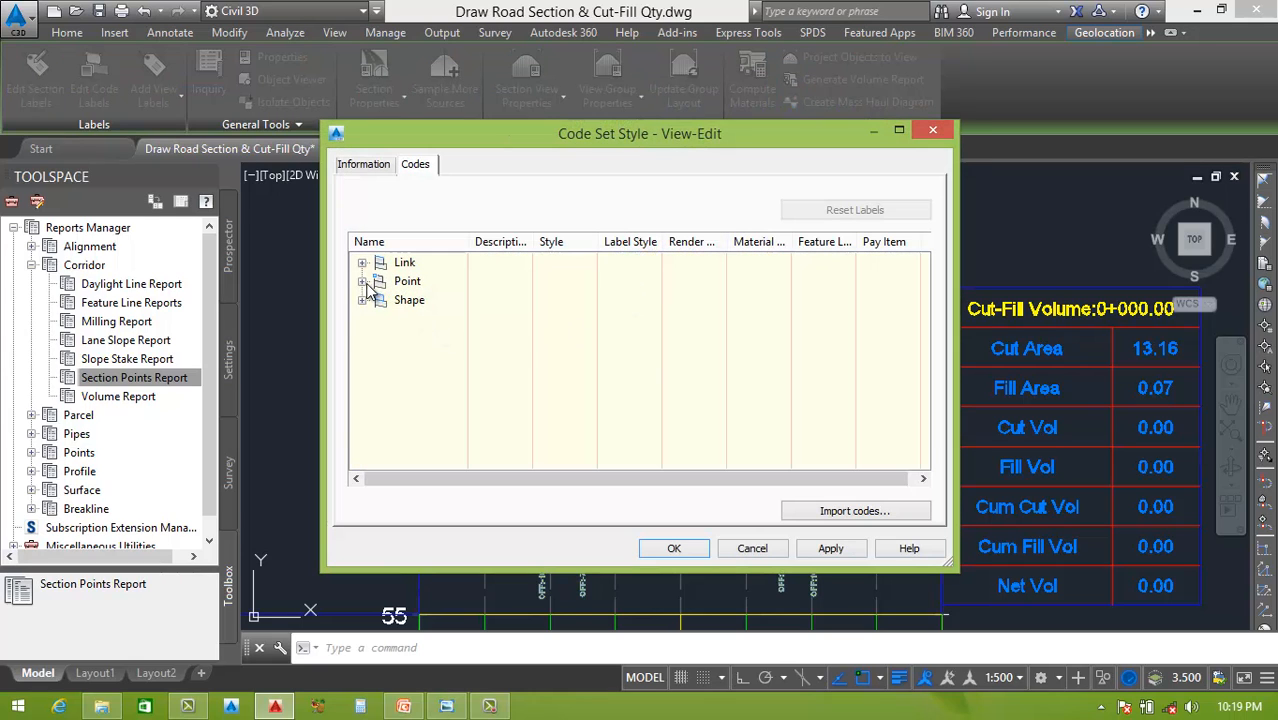
{"action": "left_click", "coordinate": [362, 282]}
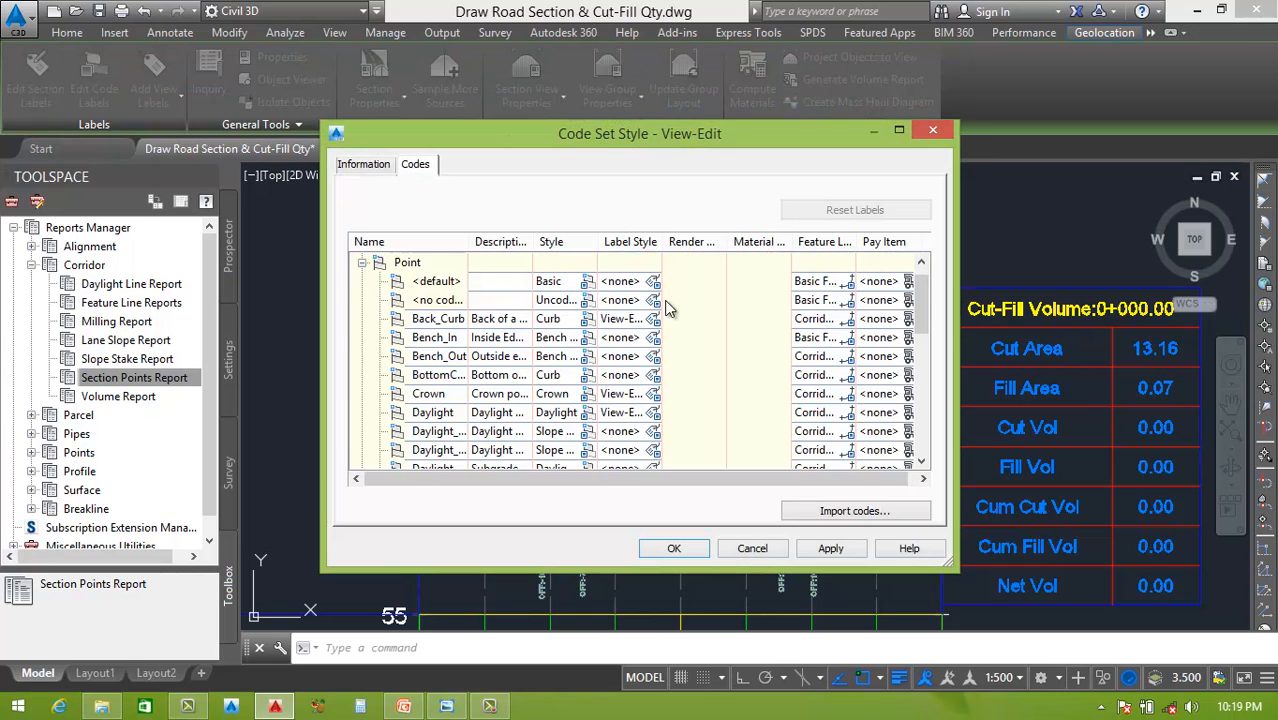
{"action": "mouse_move", "coordinate": [924, 323]}
{"action": "left_mouse_down"}
{"action": "mouse_move", "coordinate": [924, 339]}
{"action": "mouse_move", "coordinate": [922, 312]}
{"action": "left_mouse_up"}
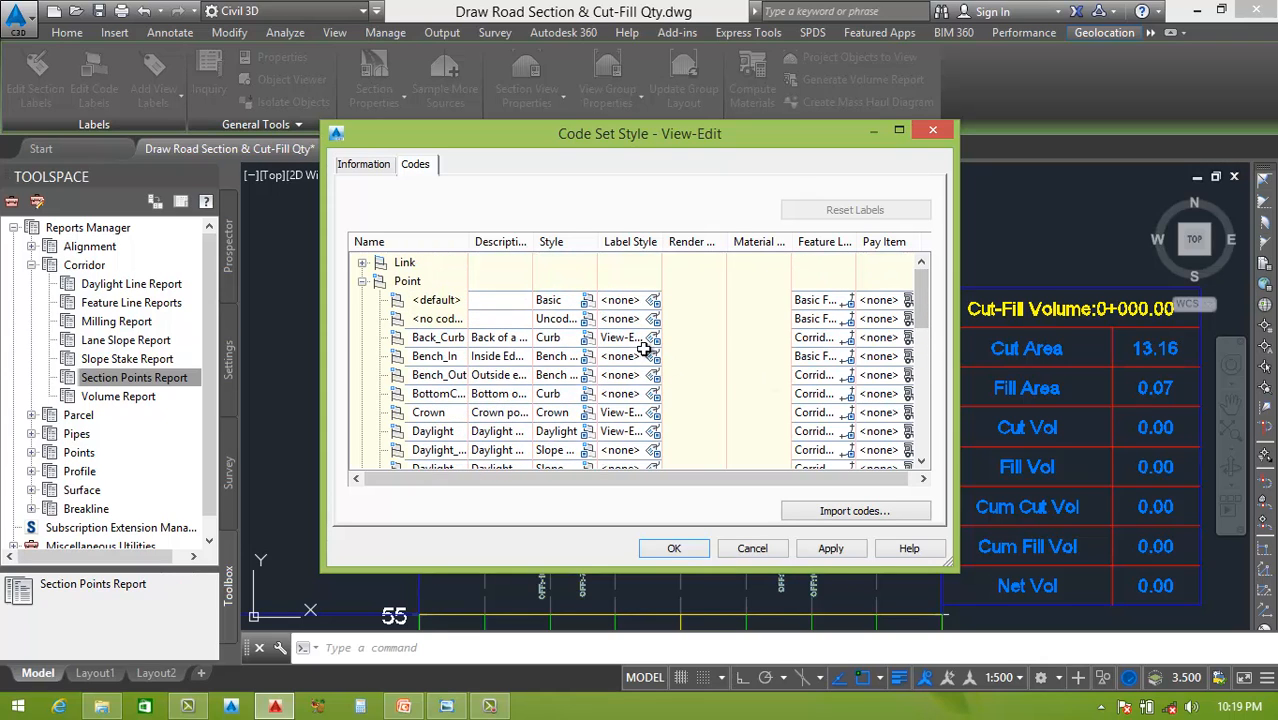
{"action": "left_click", "coordinate": [655, 339]}
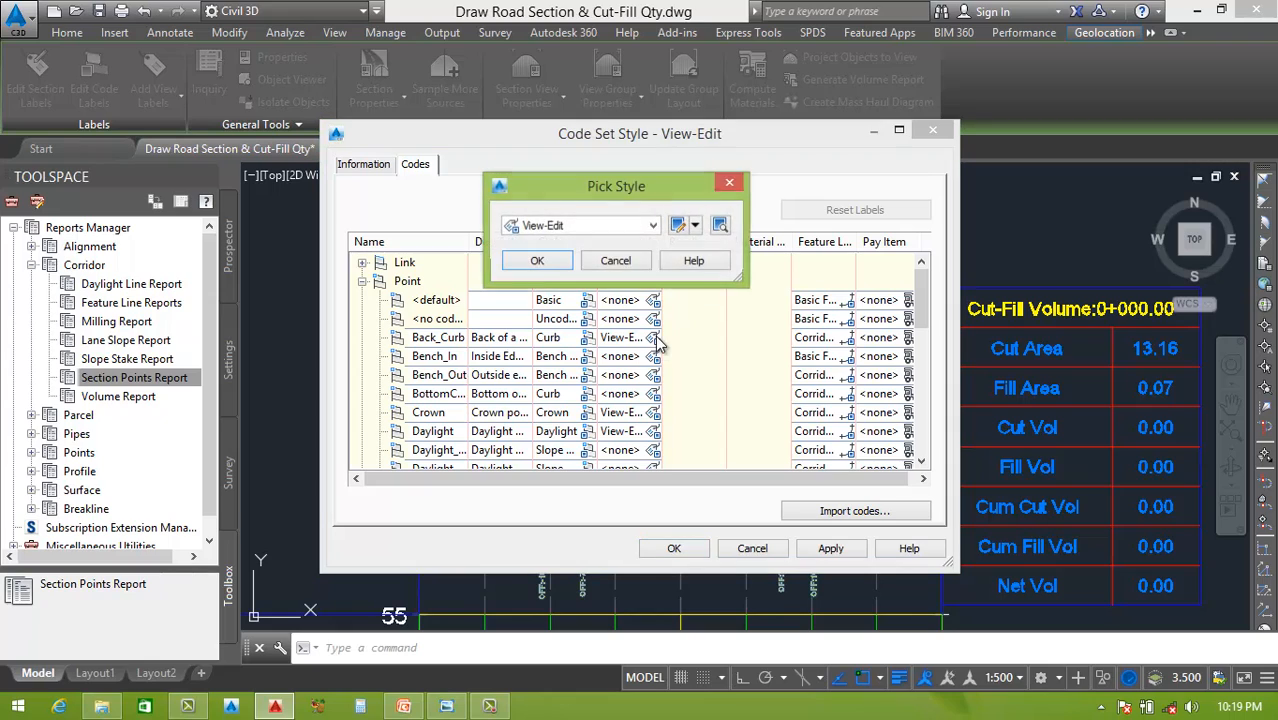
{"action": "left_click", "coordinate": [652, 226]}
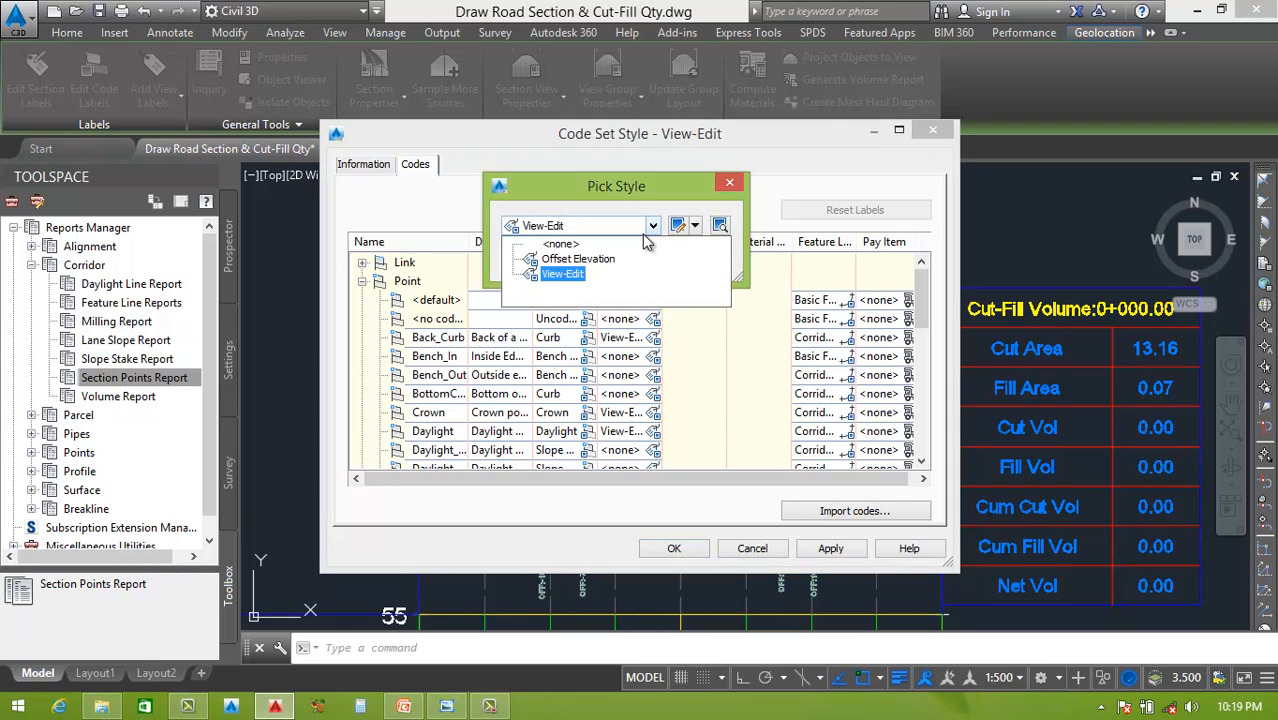
{"action": "left_click", "coordinate": [583, 262]}
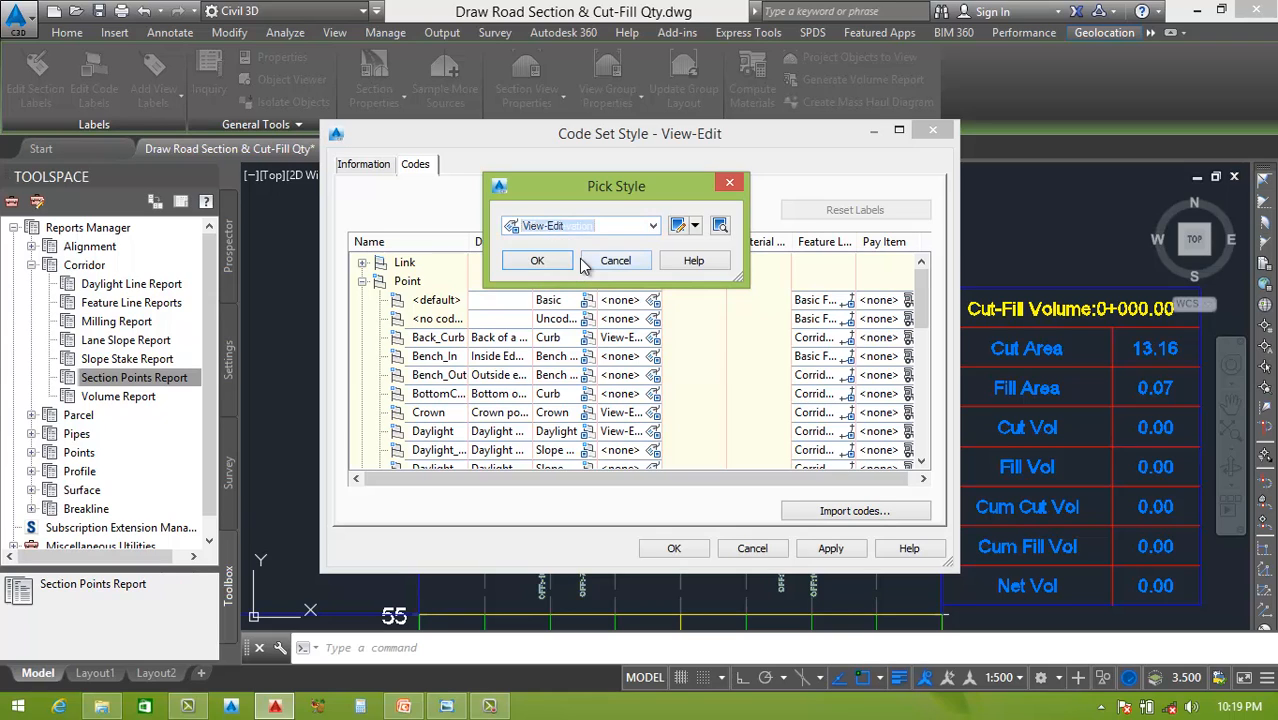
{"action": "left_click", "coordinate": [538, 258]}
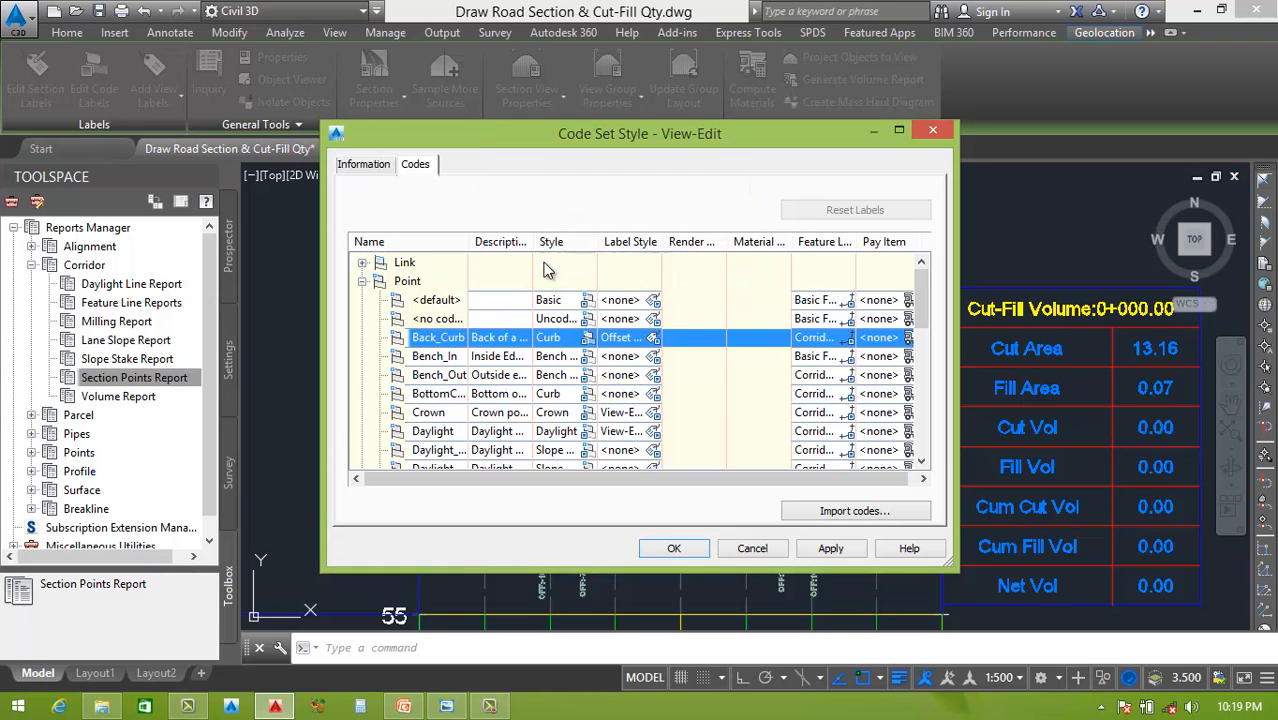
{"action": "left_click", "coordinate": [831, 548]}
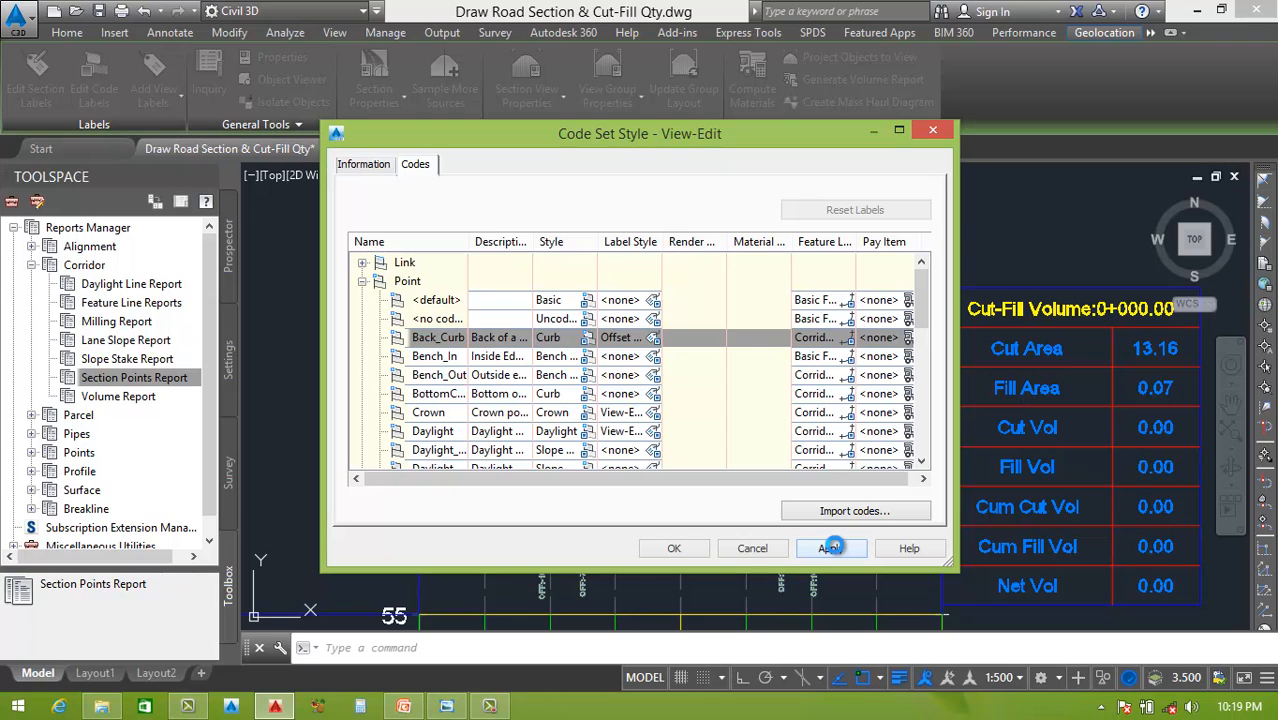
{"action": "left_click", "coordinate": [674, 548]}
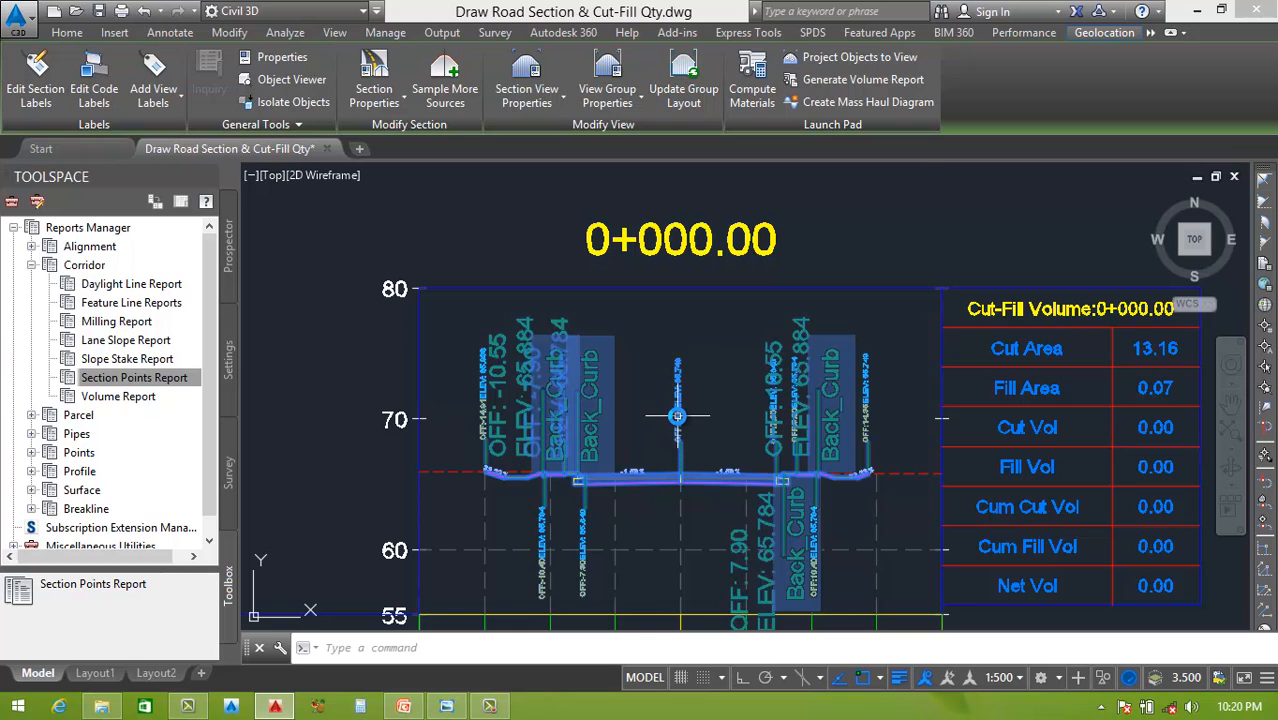
Step: Reopen the corridor section's code set style and choose View-Edit as the label style for the Back_Curb point code
{"action": "right_click", "coordinate": [678, 425]}
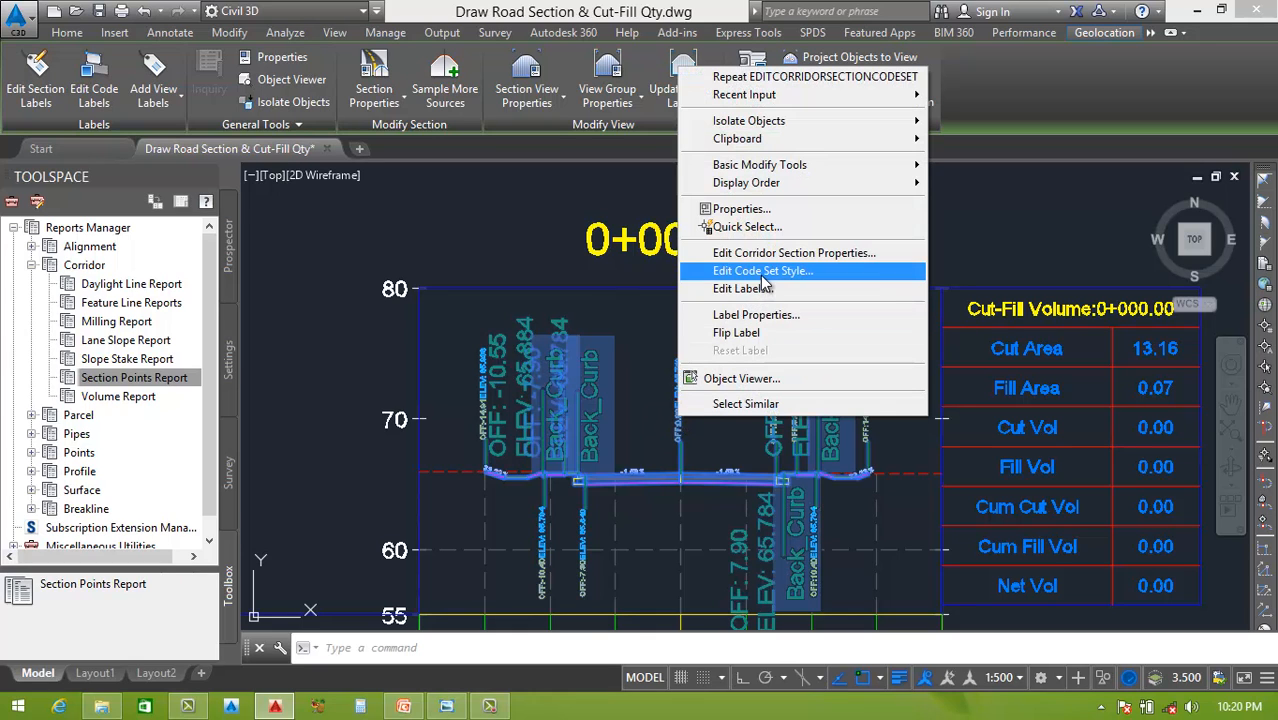
{"action": "left_click", "coordinate": [766, 272]}
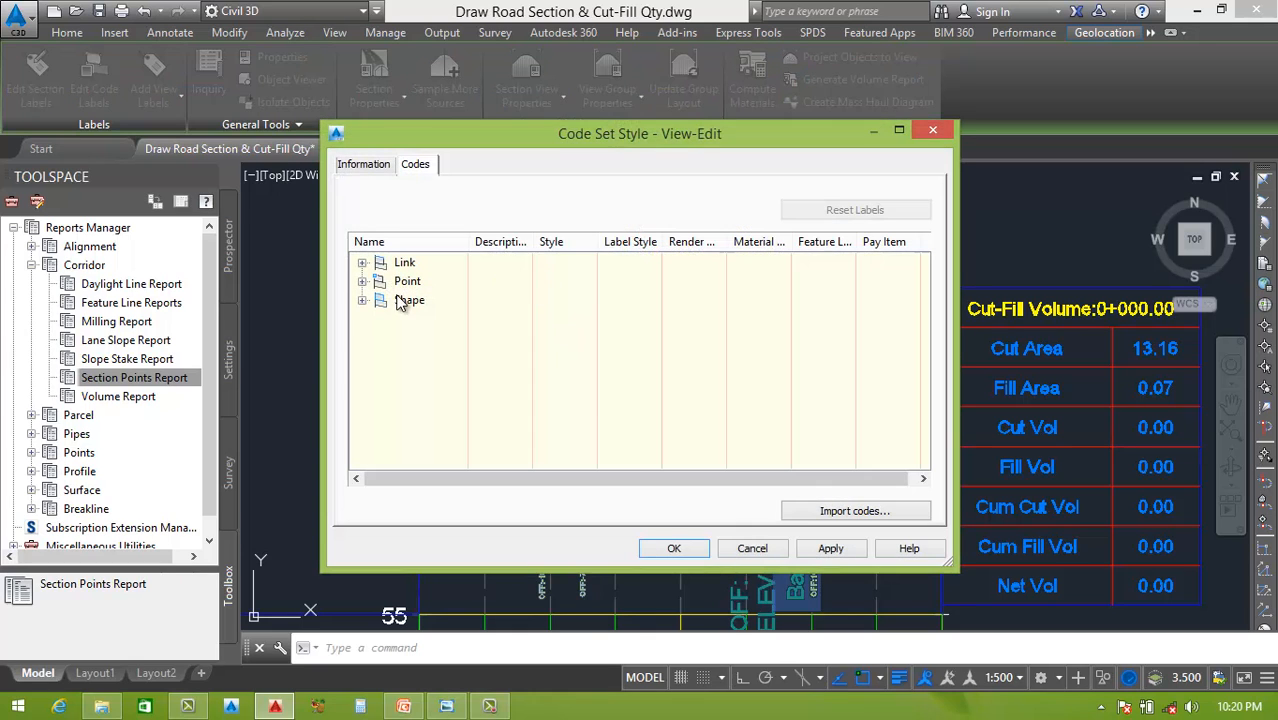
{"action": "left_click", "coordinate": [362, 282]}
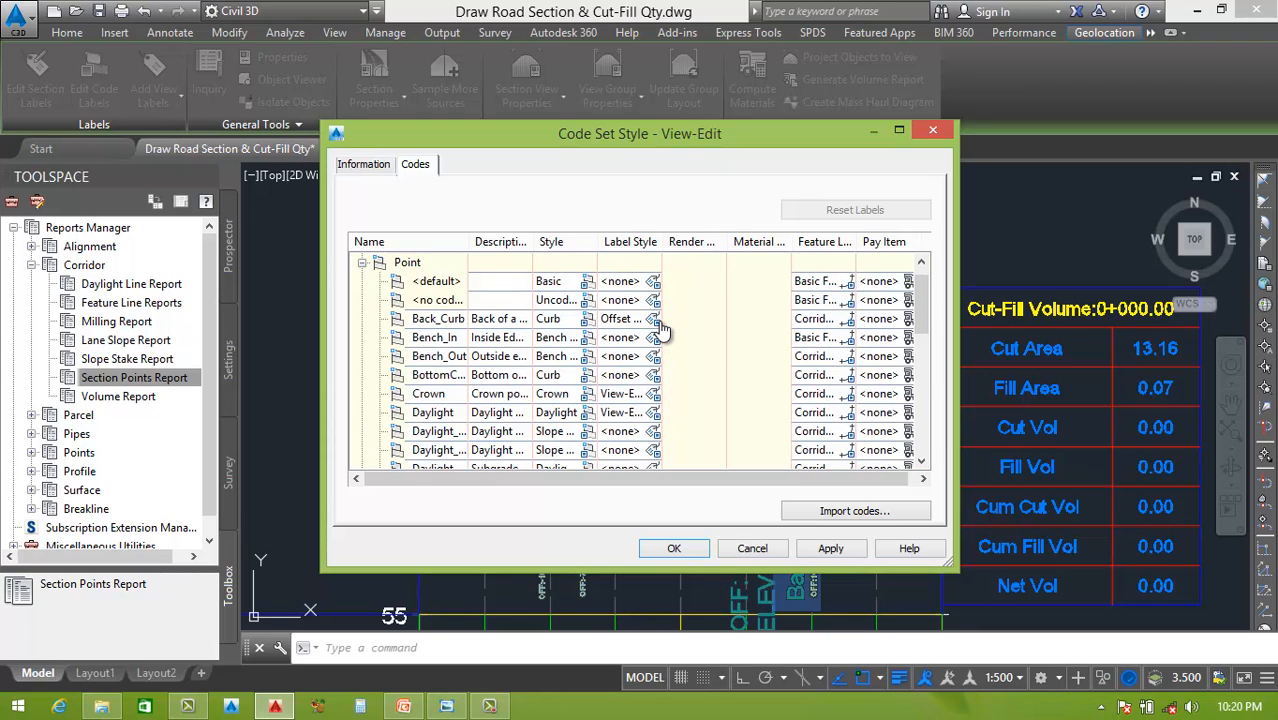
{"action": "left_click", "coordinate": [653, 319]}
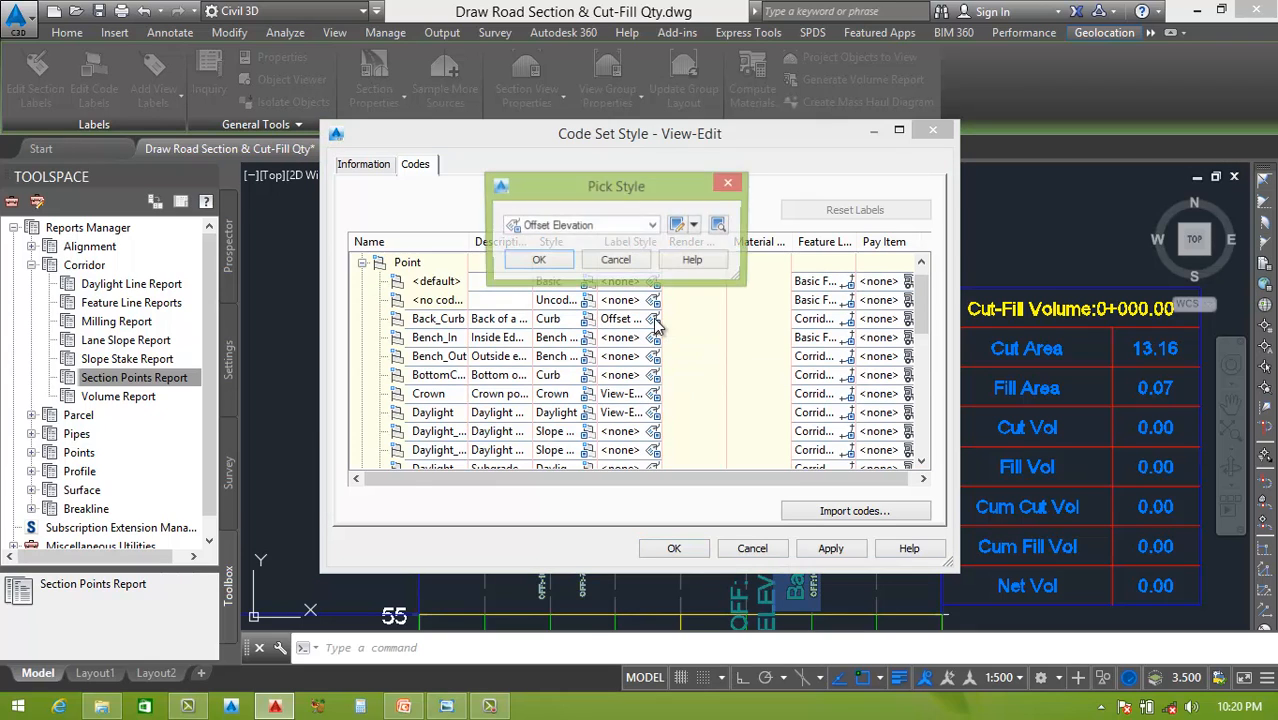
{"action": "left_click", "coordinate": [653, 227]}
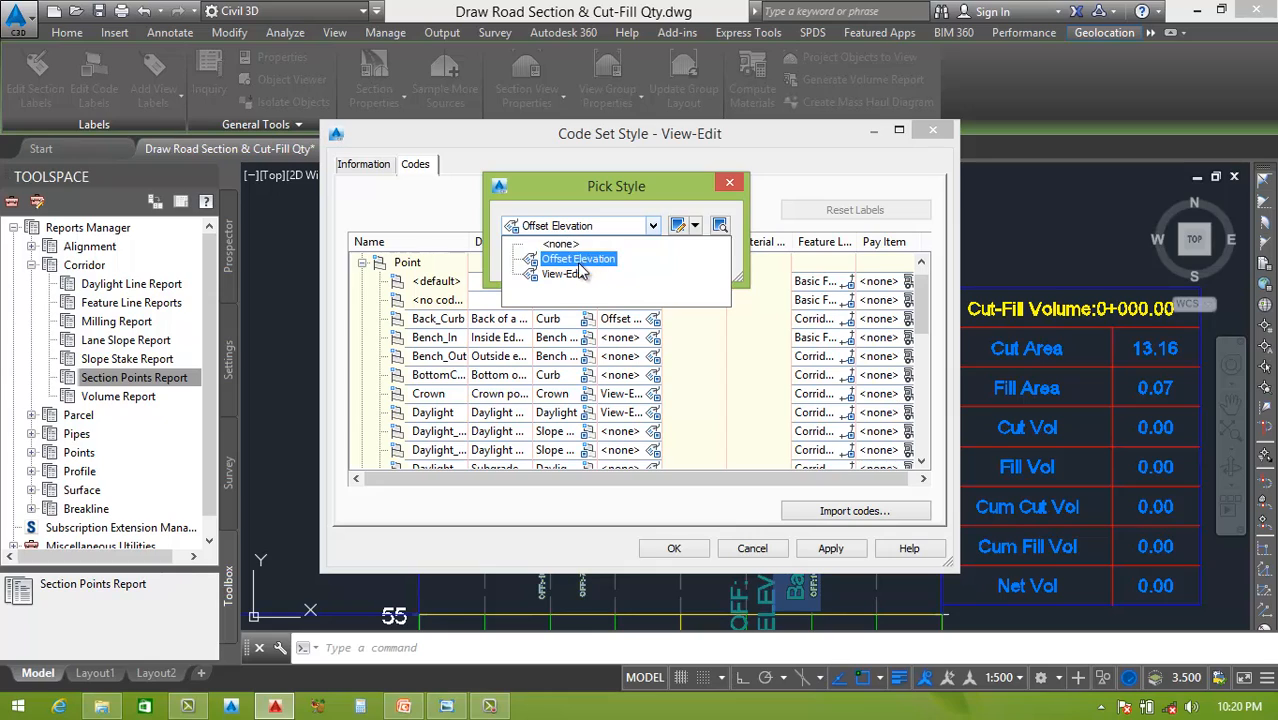
{"action": "left_click", "coordinate": [566, 268]}
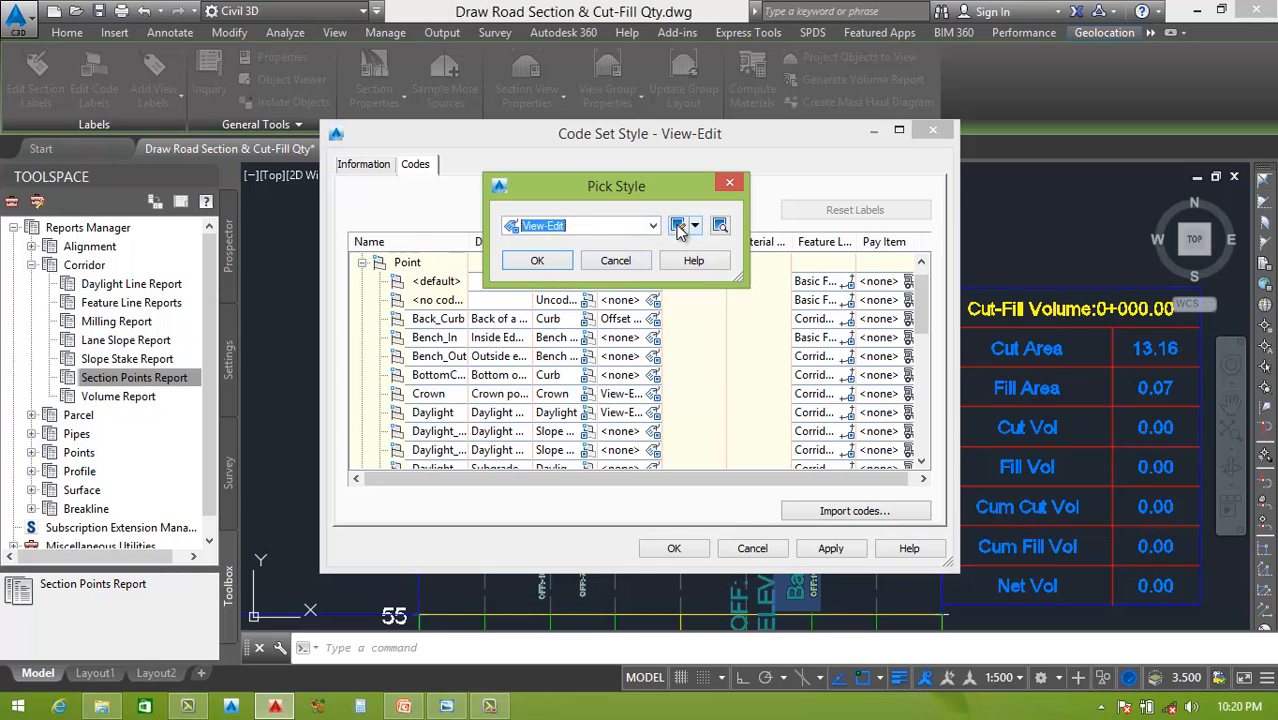
Step: Edit the View-Edit label style and insert the Point Code property at the start of the Offset Elevation component's text contents
{"action": "left_click", "coordinate": [678, 226]}
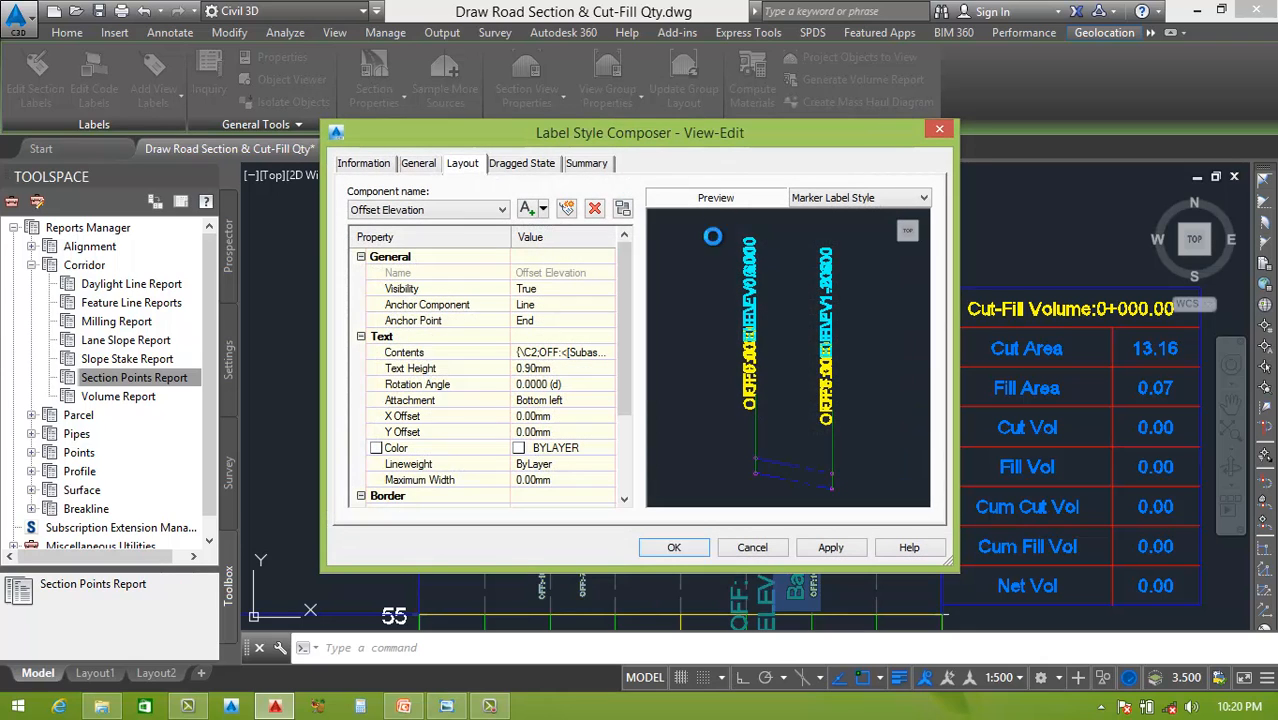
{"action": "left_click", "coordinate": [459, 214]}
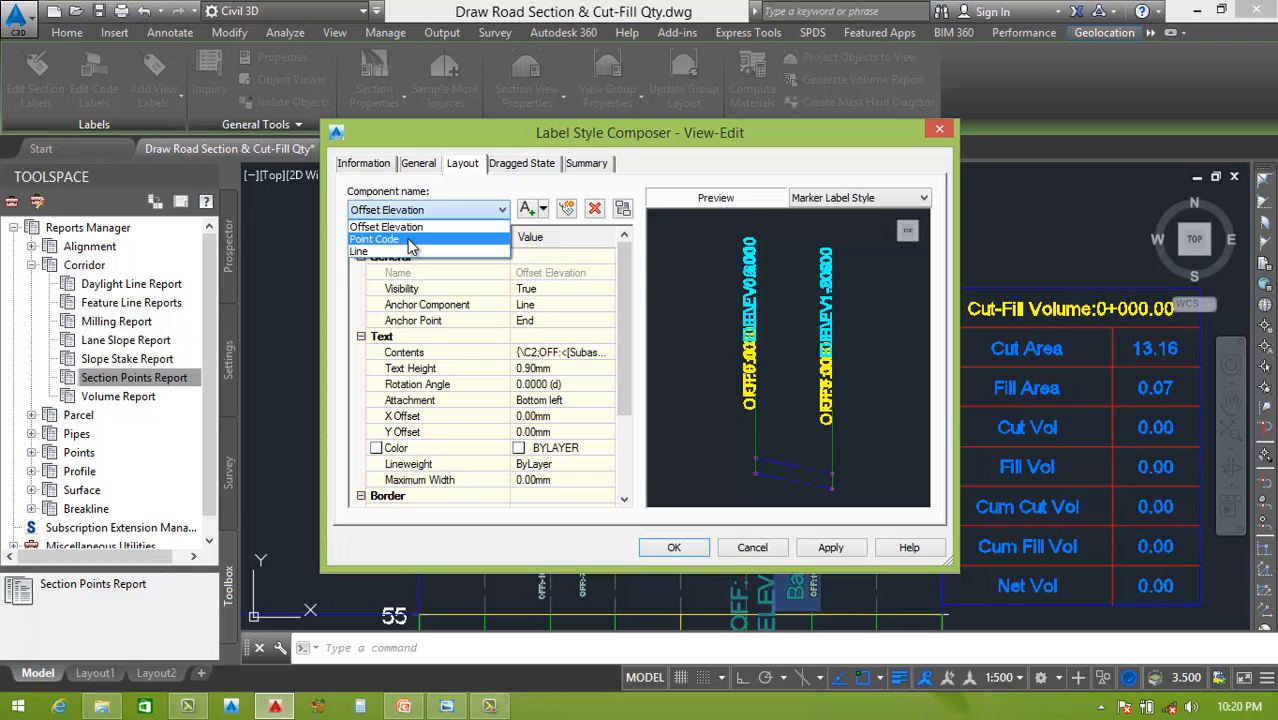
{"action": "left_click", "coordinate": [422, 228]}
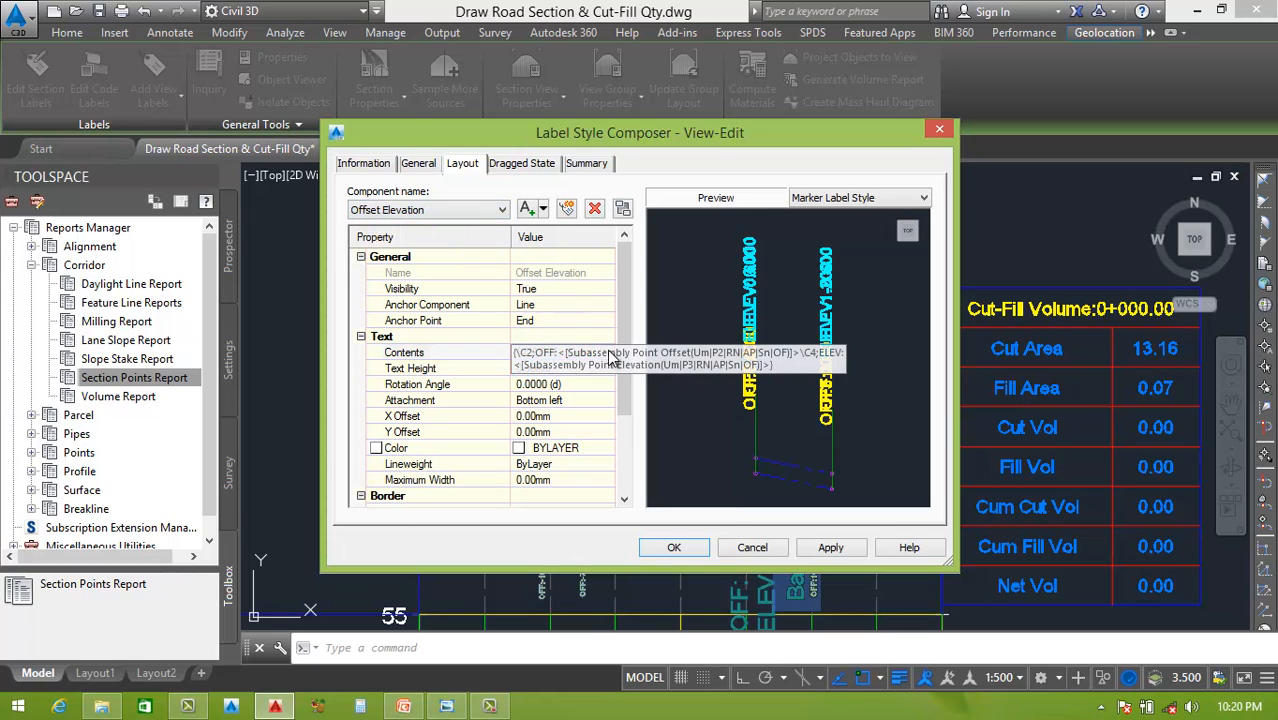
{"action": "left_click", "coordinate": [560, 352]}
{"action": "left_click", "coordinate": [609, 352]}
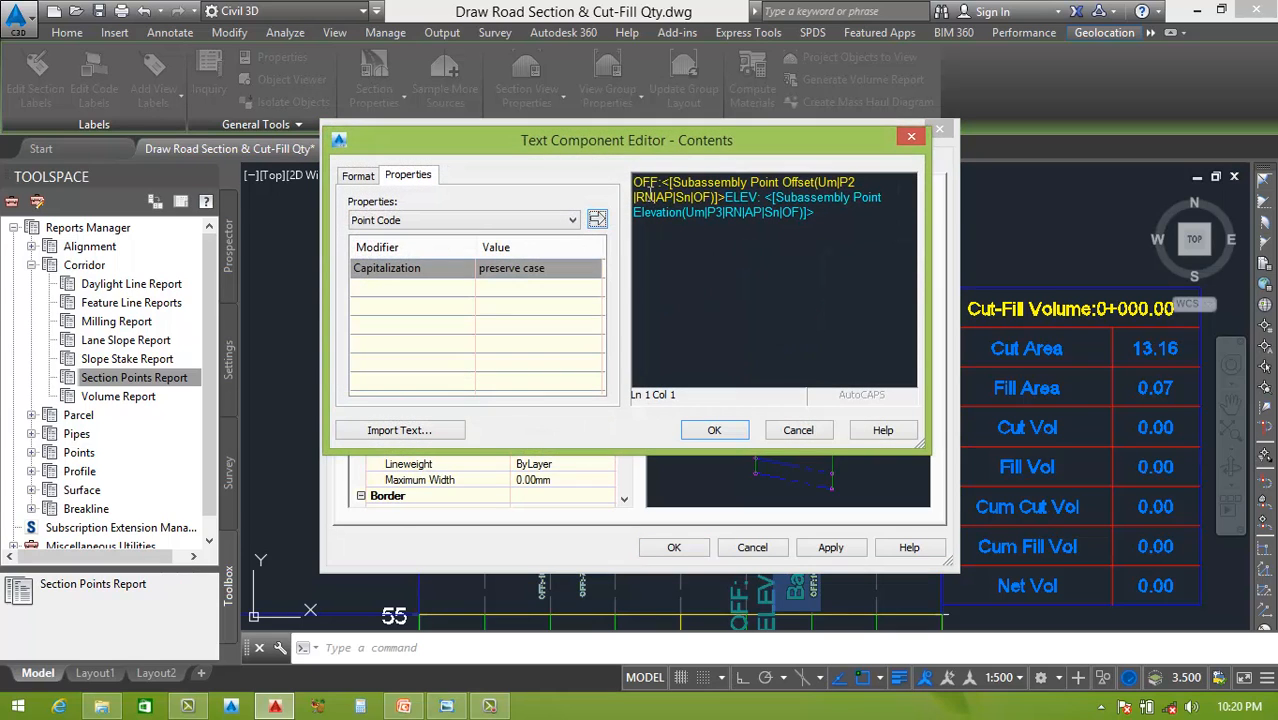
{"action": "left_click", "coordinate": [452, 219]}
{"action": "left_click", "coordinate": [423, 238]}
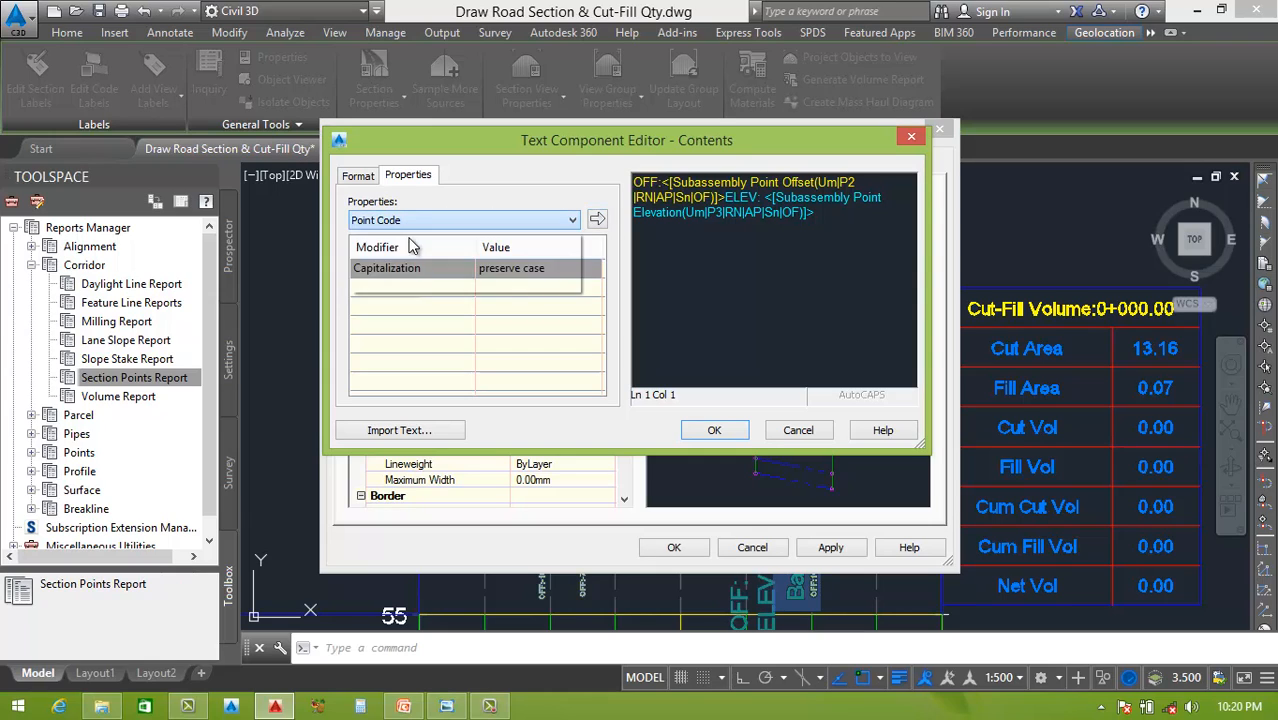
{"action": "left_click", "coordinate": [597, 219]}
Step: Format the Point Code field in white and bold, and put the OFF text on a new line below it
{"action": "left_click", "coordinate": [358, 176]}
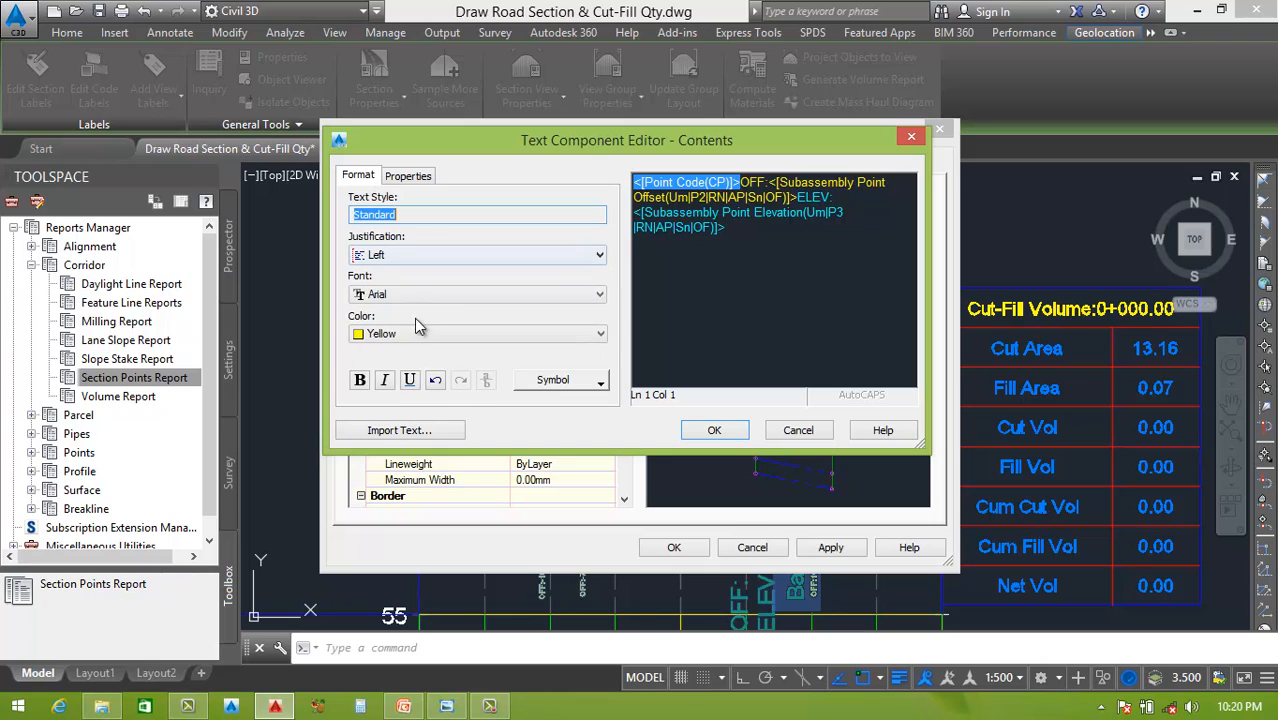
{"action": "left_click", "coordinate": [420, 334]}
{"action": "left_click", "coordinate": [380, 436]}
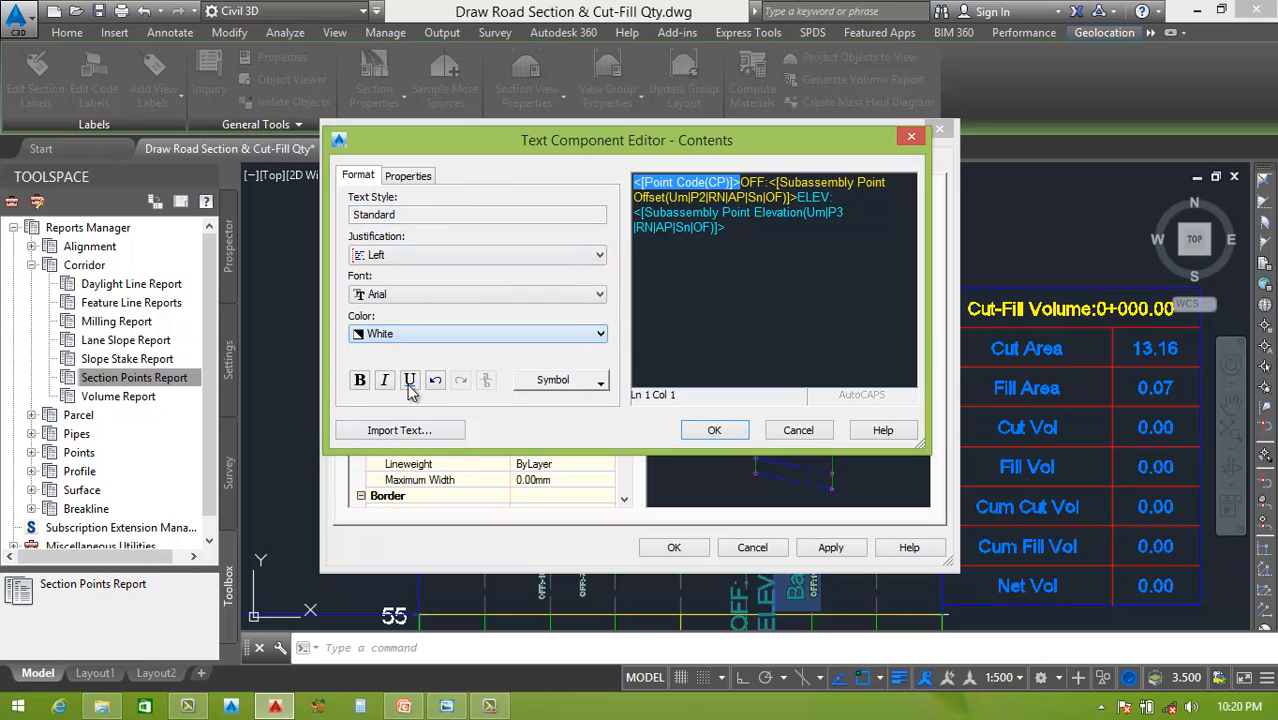
{"action": "left_click", "coordinate": [363, 384]}
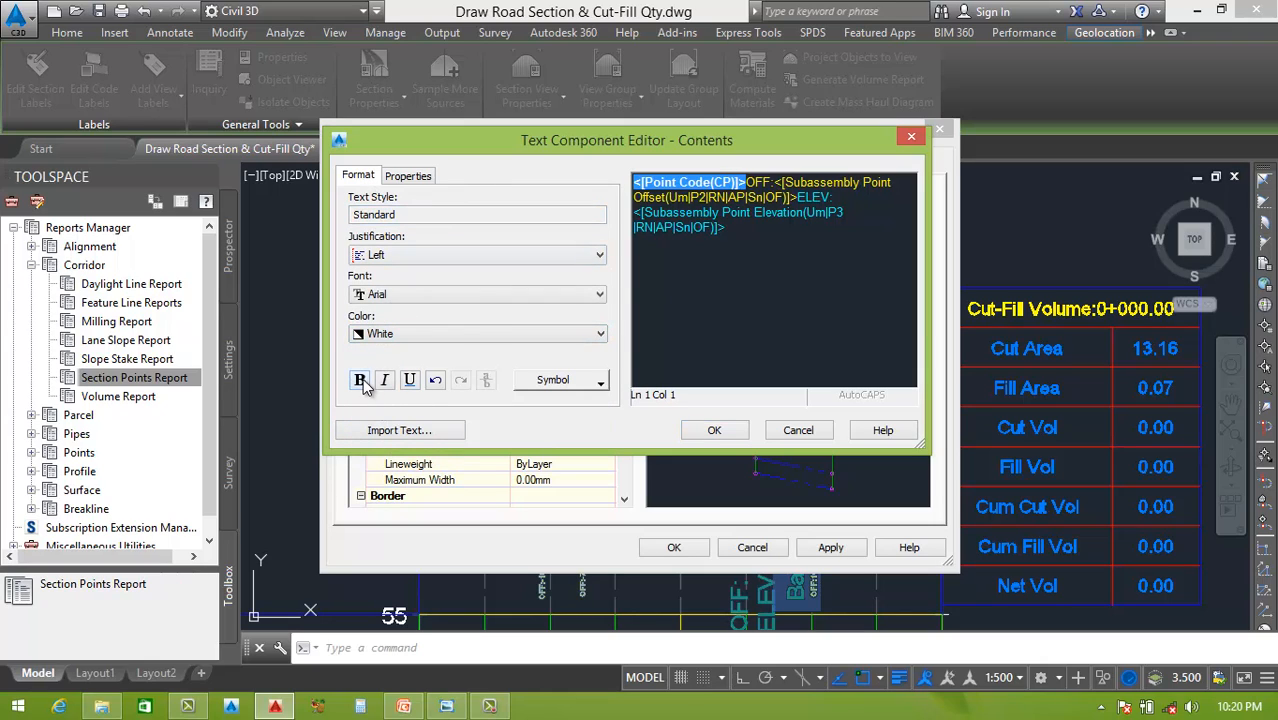
{"action": "left_click", "coordinate": [746, 182]}
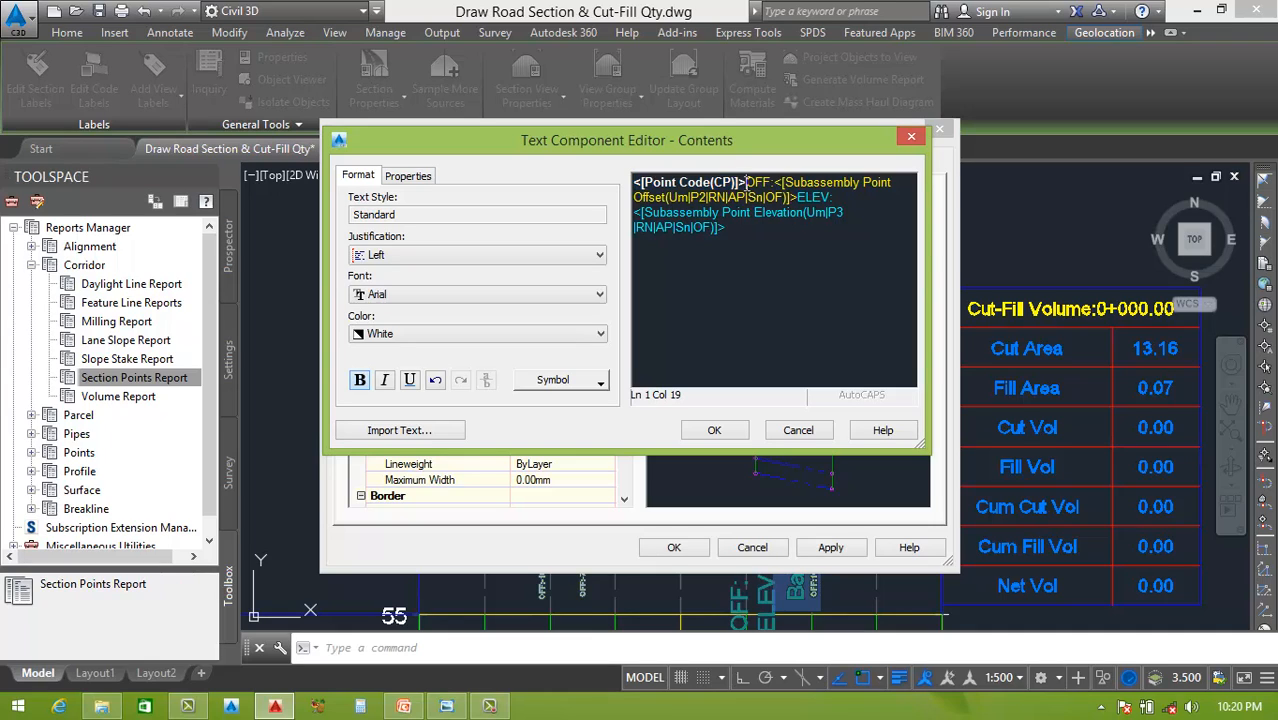
{"action": "key", "text": "Return"}
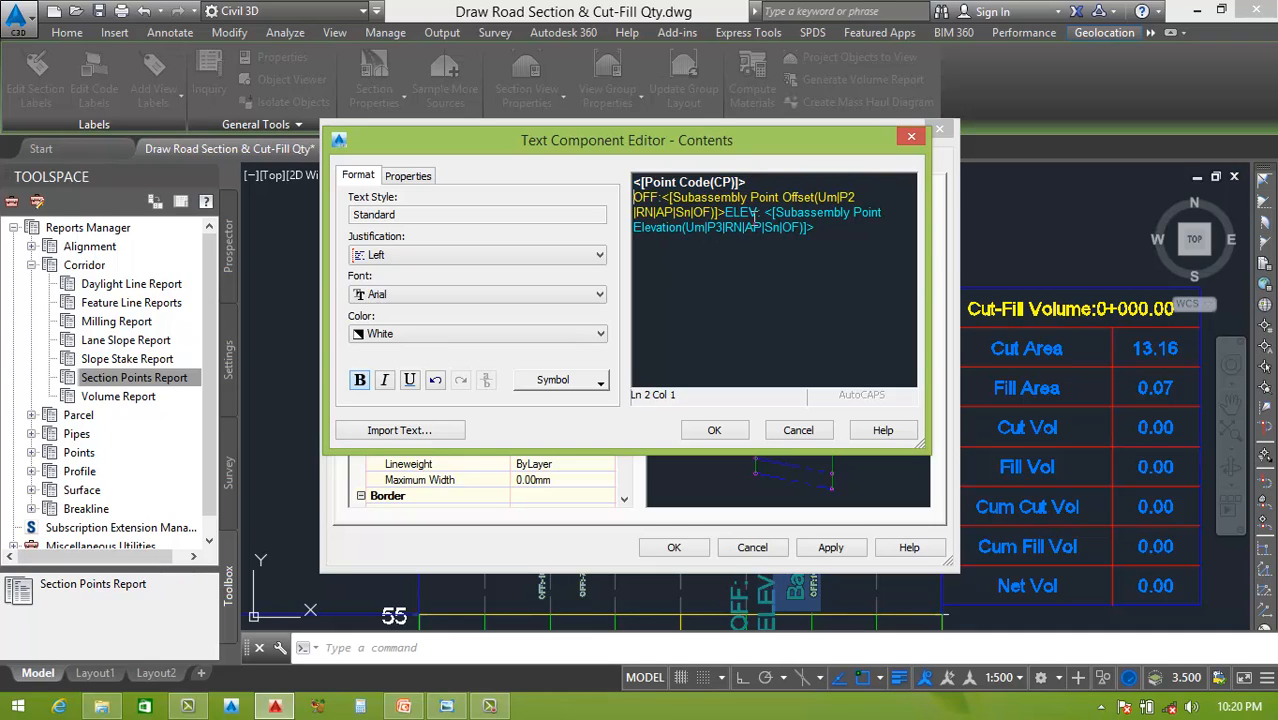
Step: Make the ELEV text and its Subassembly Point Elevation field bold in the label contents
{"action": "left_click", "coordinate": [758, 213]}
{"action": "double_click", "coordinate": [757, 228]}
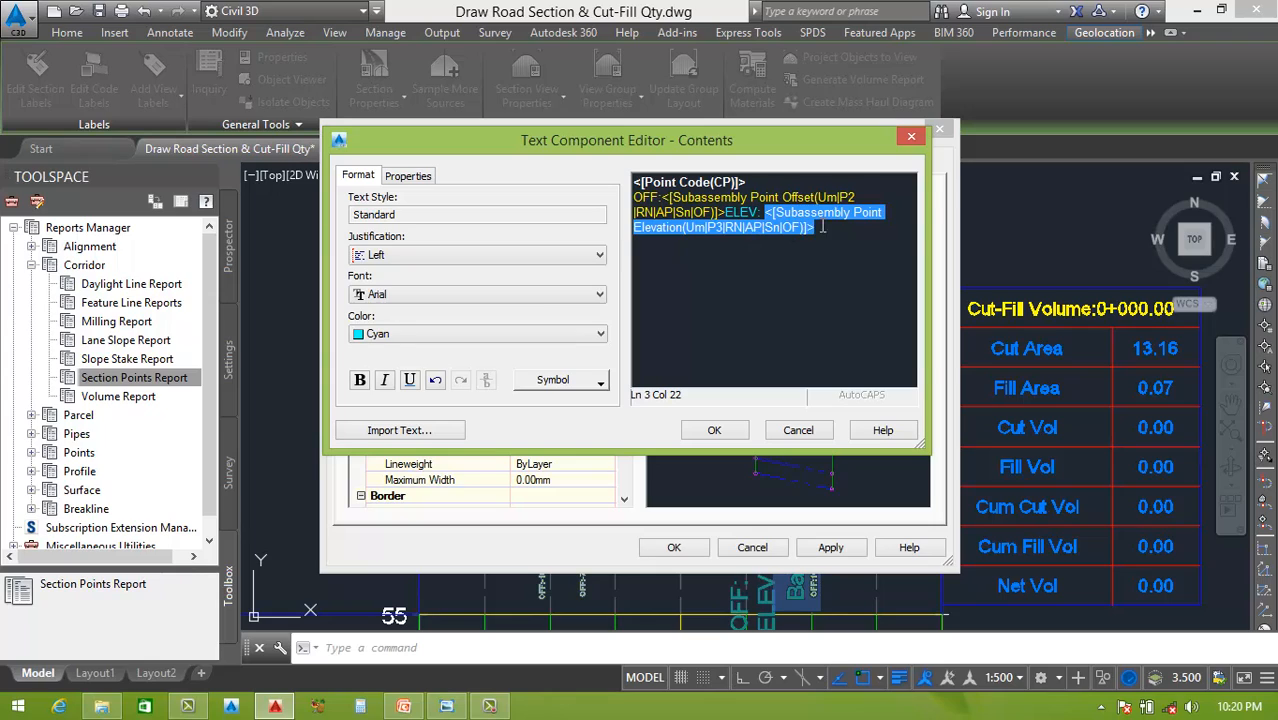
{"action": "left_click_drag", "start_coordinate": [820, 227], "coordinate": [729, 213]}
{"action": "left_click", "coordinate": [359, 379]}
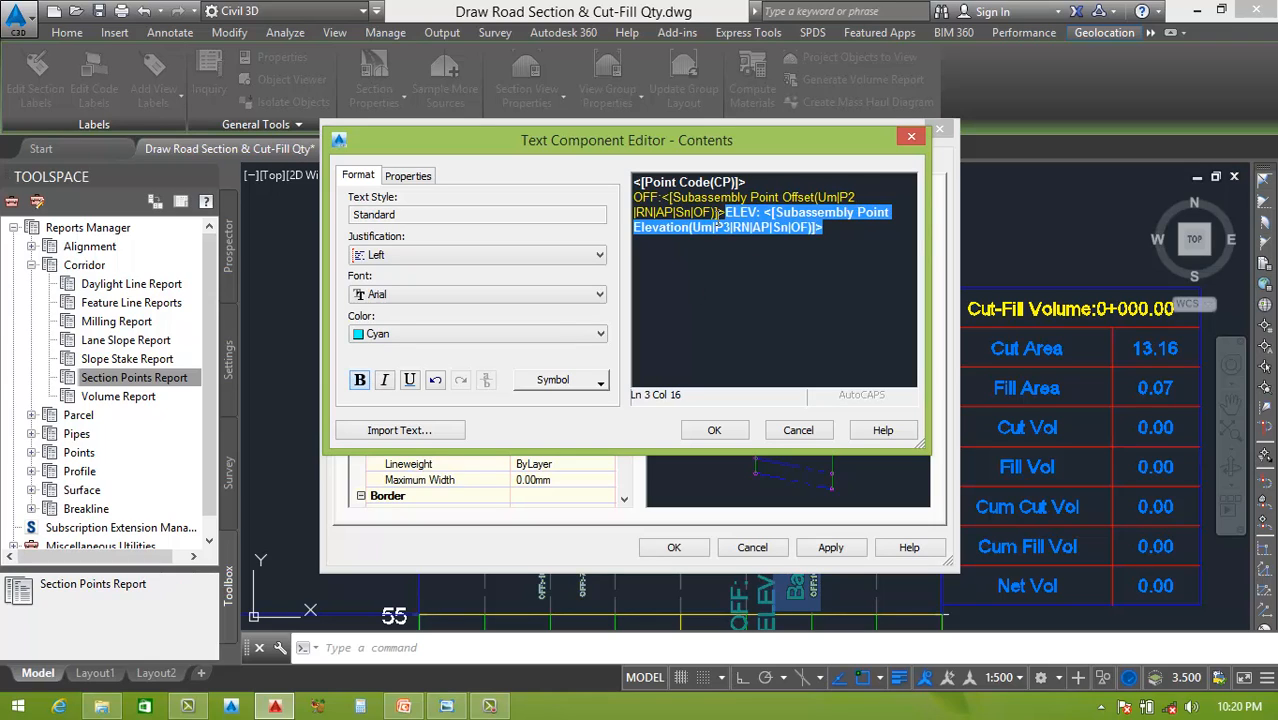
Step: Make the OFF text and its Subassembly Point Offset field bold, and accept the label contents
{"action": "left_click", "coordinate": [720, 214]}
{"action": "double_click", "coordinate": [721, 215]}
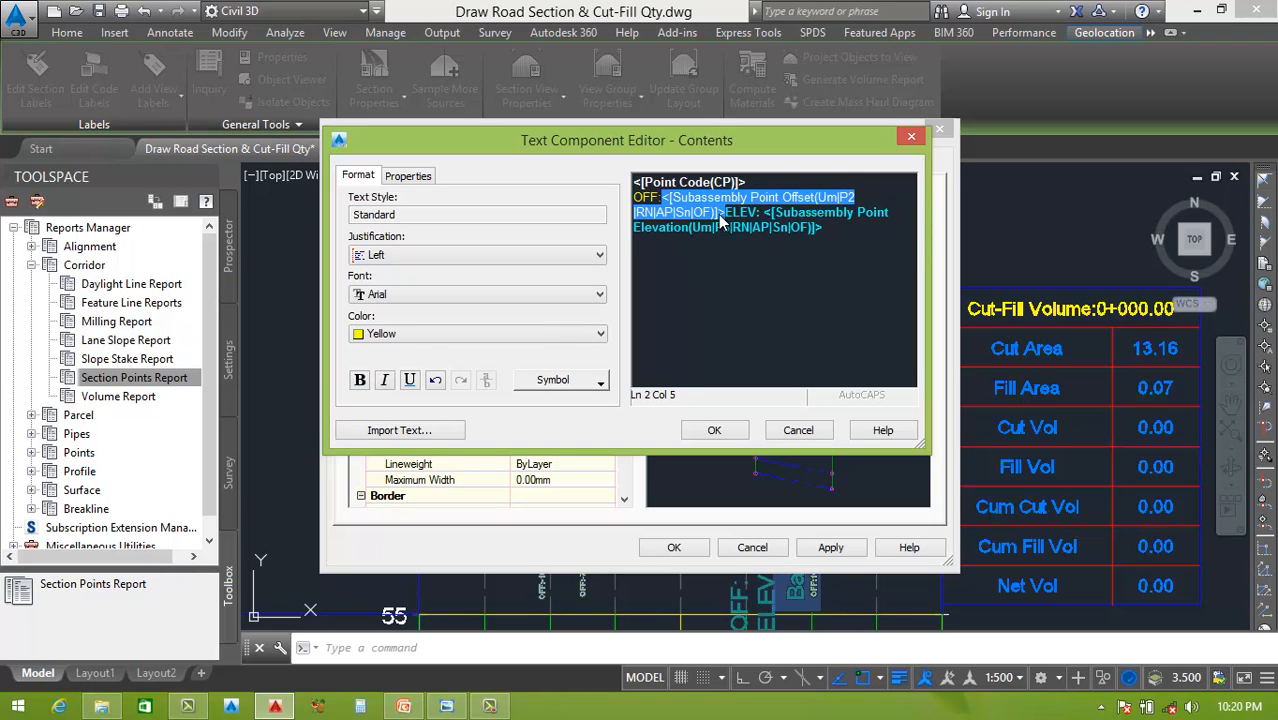
{"action": "left_click", "coordinate": [727, 214]}
{"action": "left_click_drag", "start_coordinate": [727, 214], "coordinate": [633, 197]}
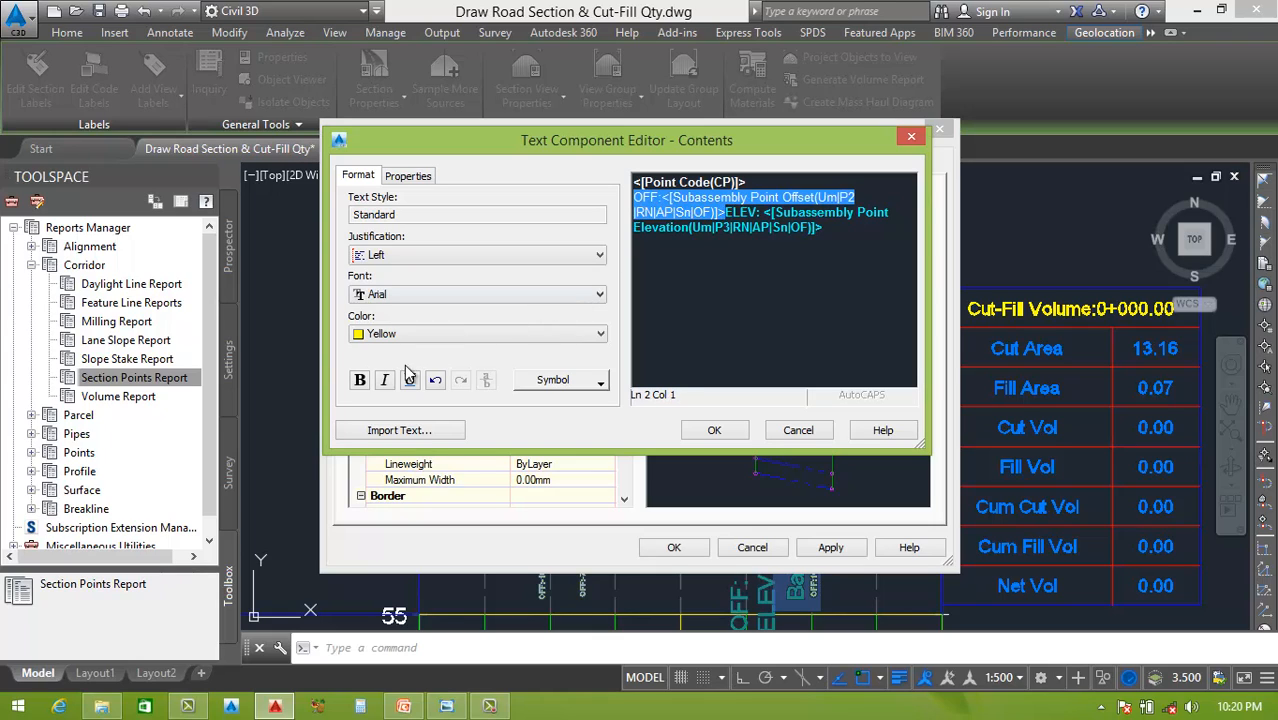
{"action": "left_click", "coordinate": [362, 383]}
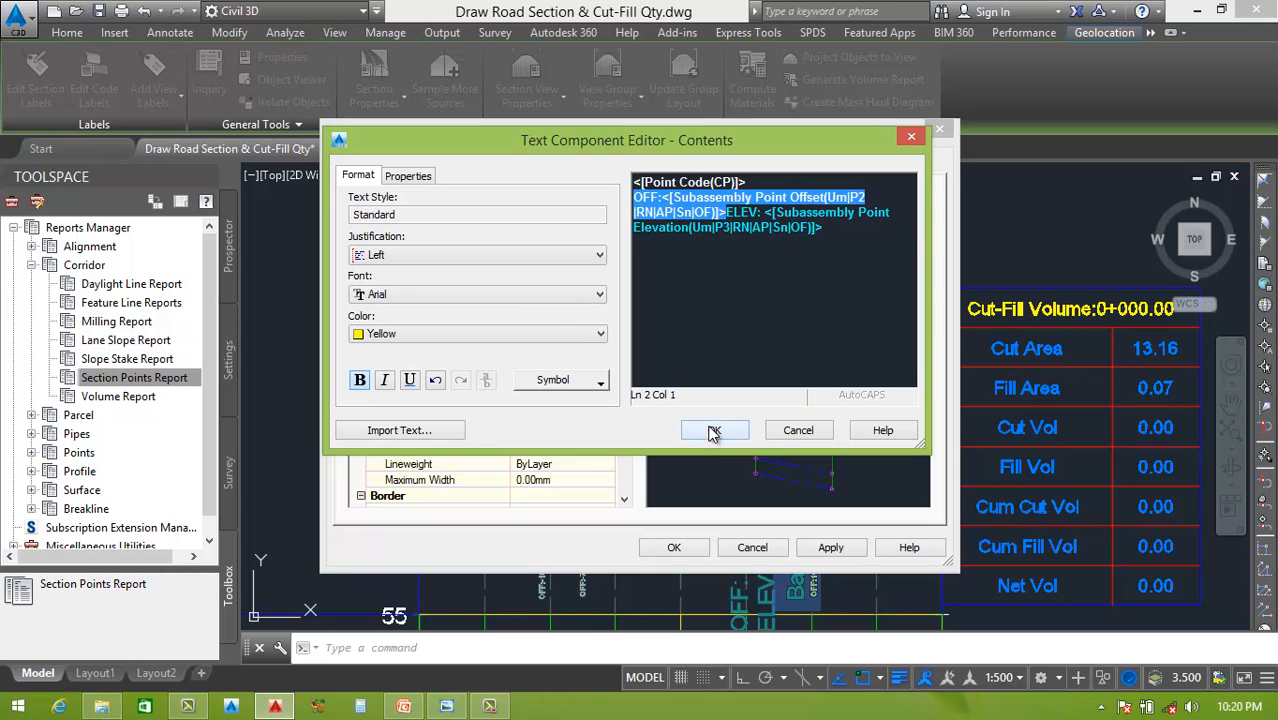
{"action": "left_click", "coordinate": [714, 430]}
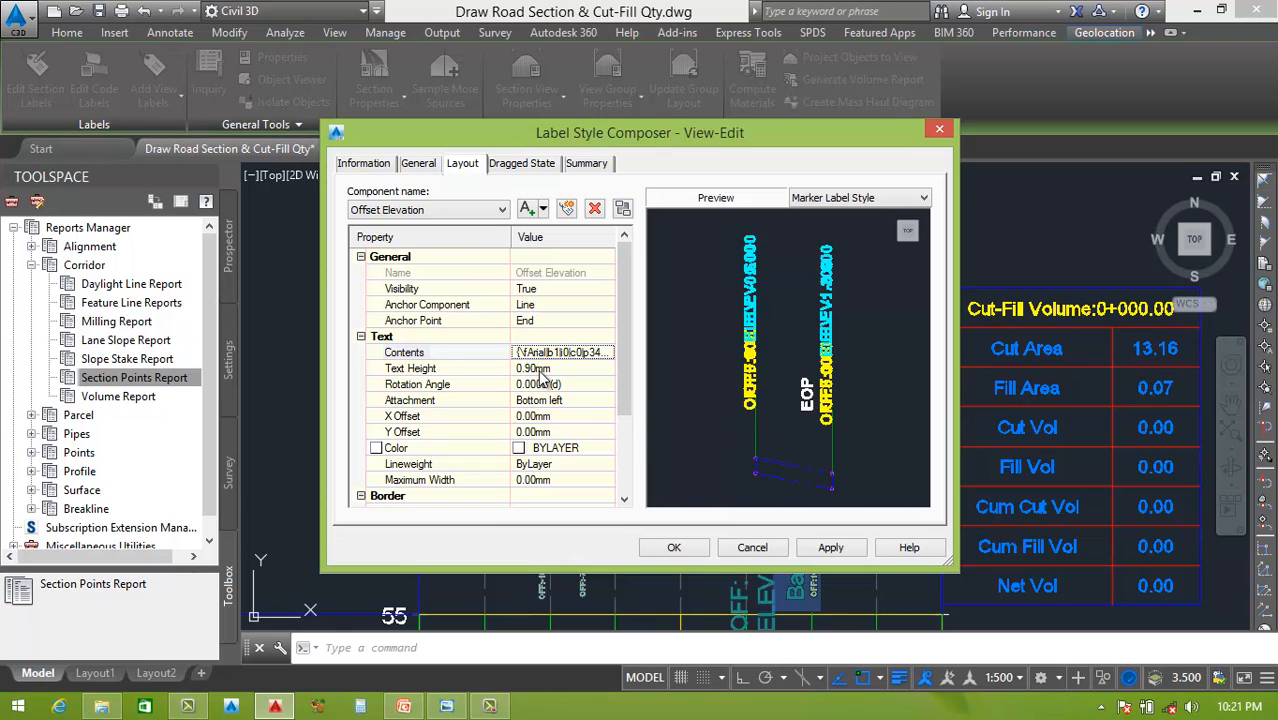
Step: Apply the View-Edit label style, assign it to the Back_Curb point code, and apply the code set style to the section
{"action": "scroll", "coordinate": [626, 409], "scroll_direction": "down", "scroll_amount": 2}
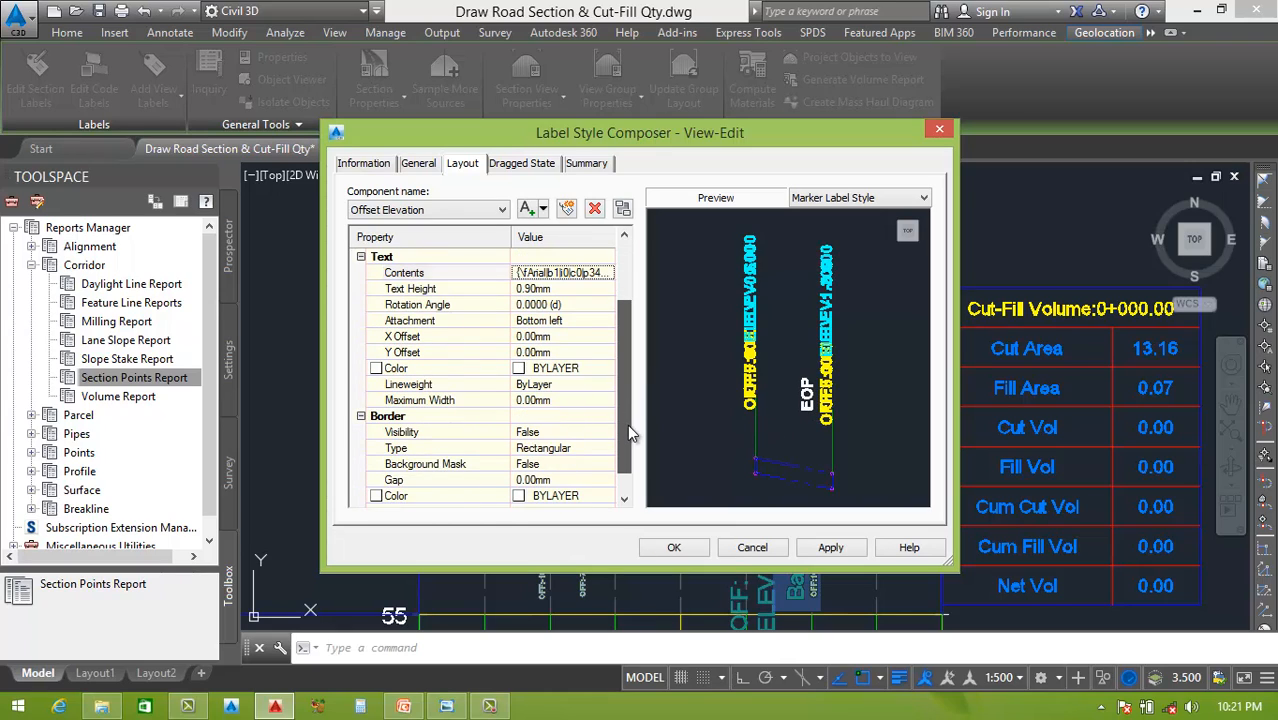
{"action": "left_click", "coordinate": [830, 547]}
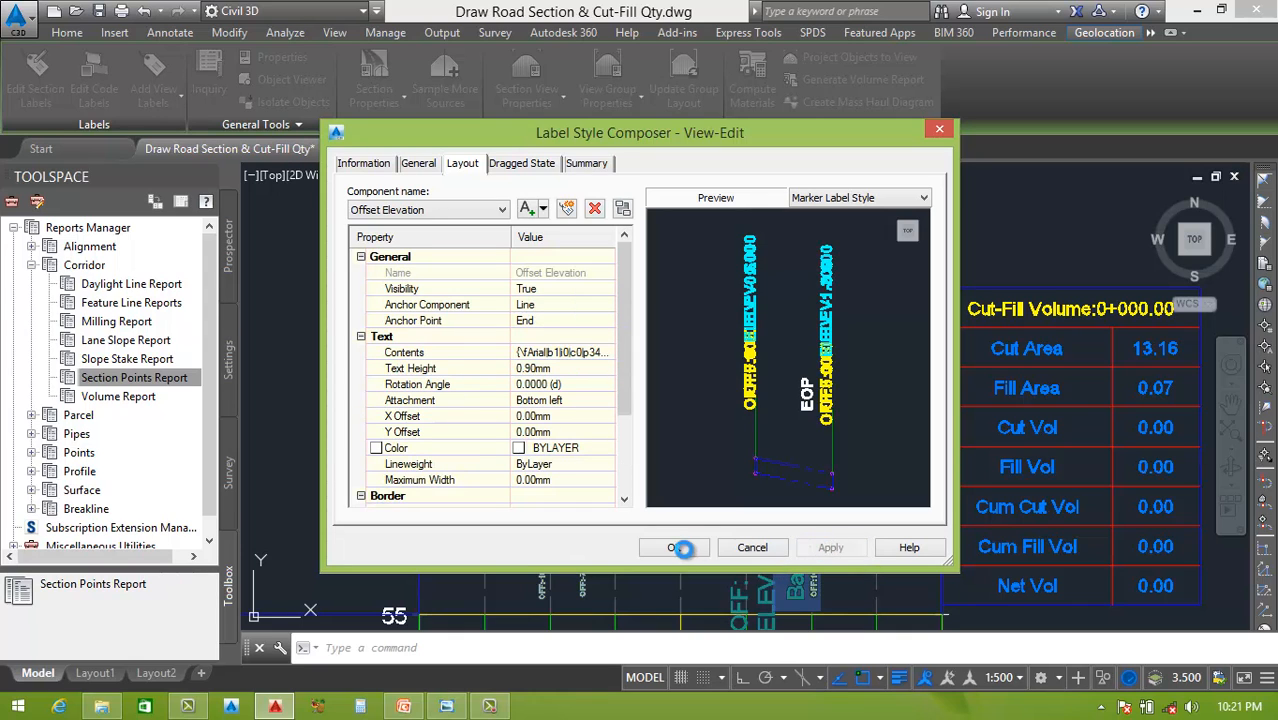
{"action": "left_click", "coordinate": [673, 549]}
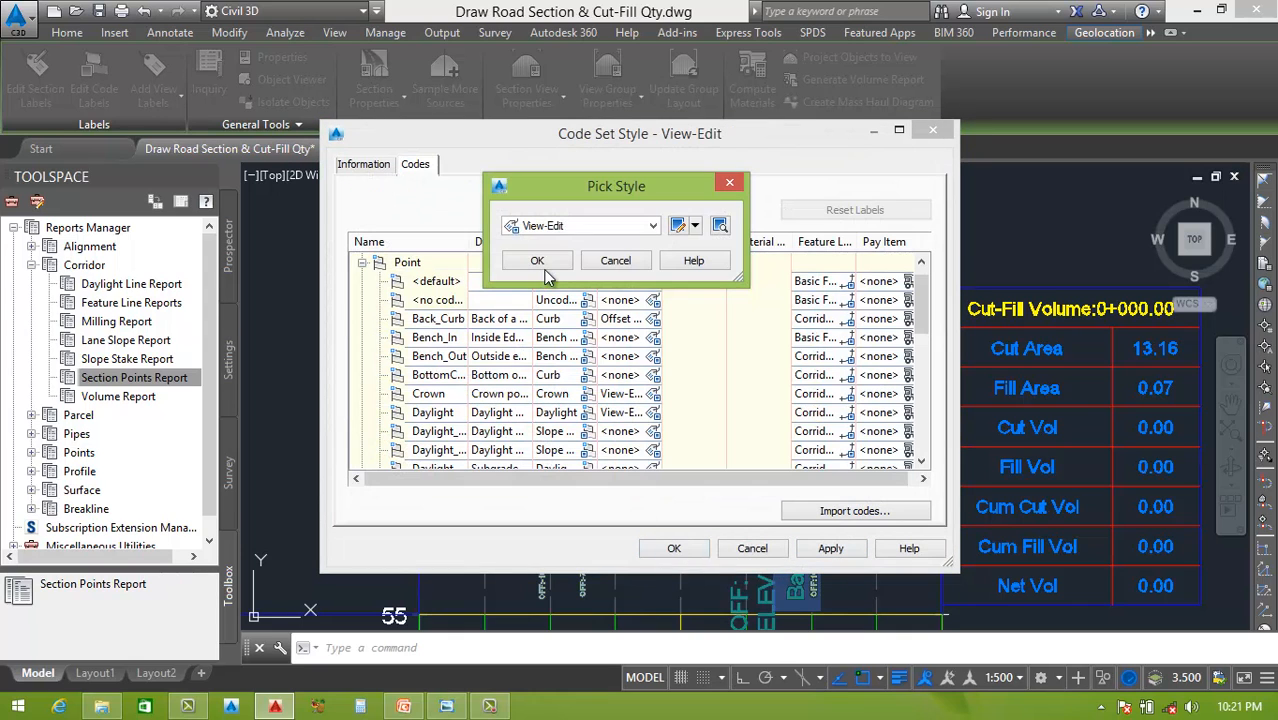
{"action": "left_click", "coordinate": [540, 262]}
{"action": "left_click", "coordinate": [836, 550]}
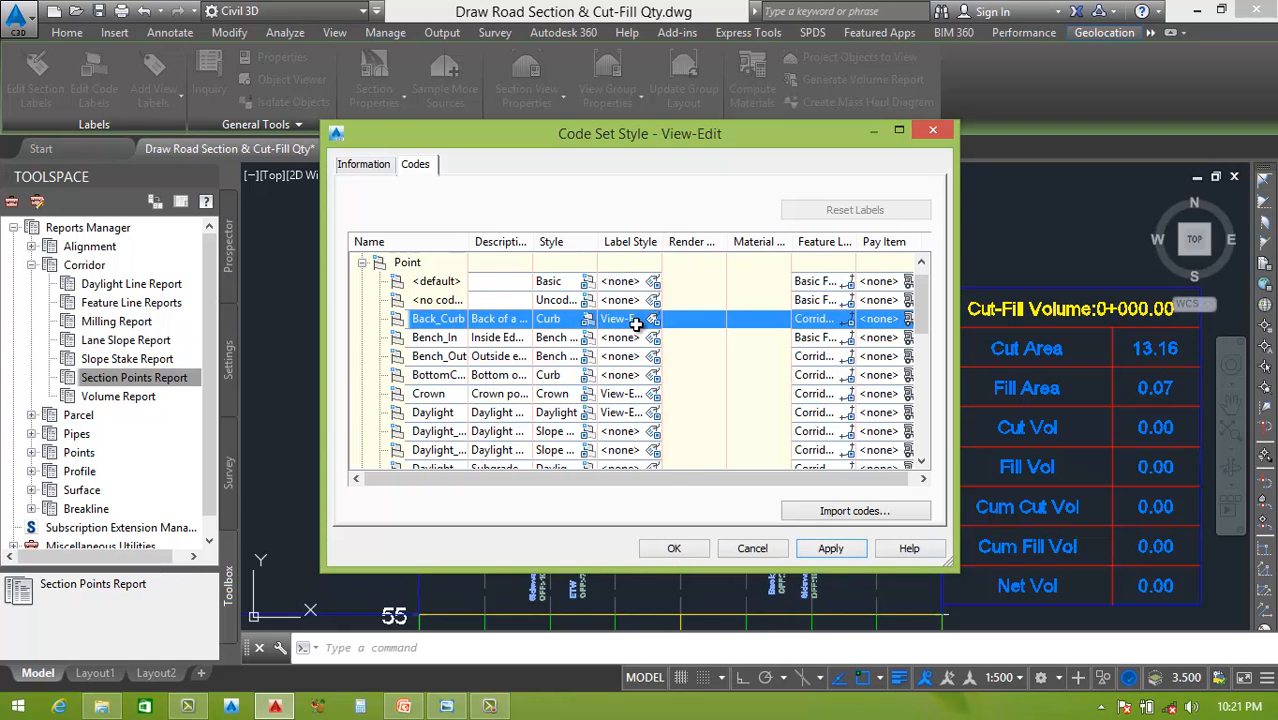
{"action": "left_click", "coordinate": [674, 548]}
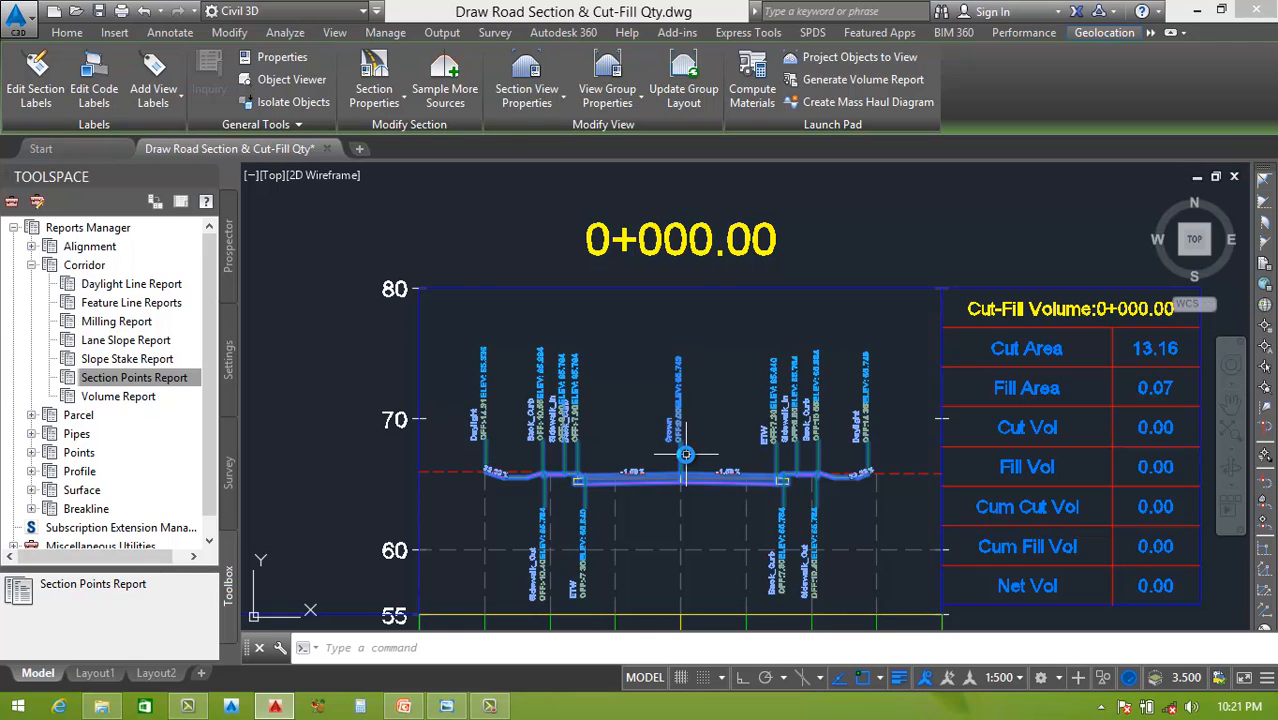
Step: Flip the Back_Curb label at offset -7.90 to the underside of the road section at station 0+000.00
{"action": "scroll", "coordinate": [662, 428], "scroll_direction": "down", "scroll_amount": 1}
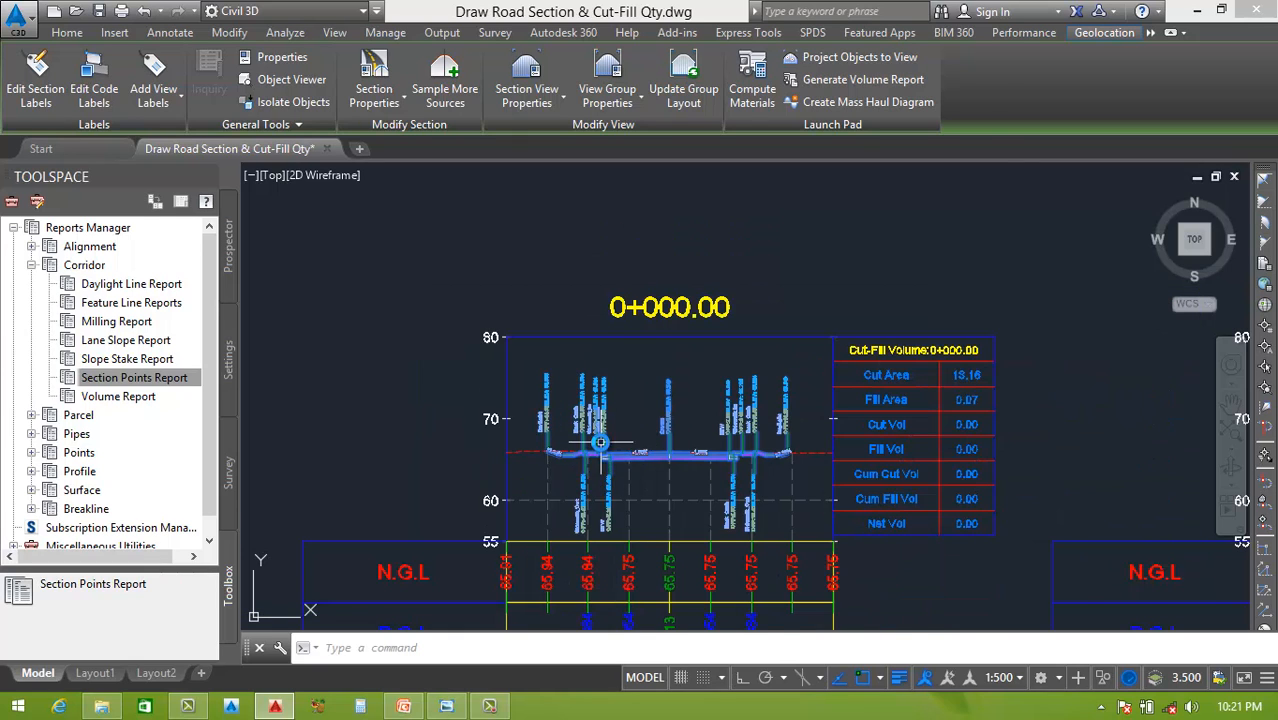
{"action": "scroll", "coordinate": [604, 423], "scroll_direction": "up", "scroll_amount": 2}
{"action": "scroll", "coordinate": [604, 423], "scroll_direction": "up", "scroll_amount": 3}
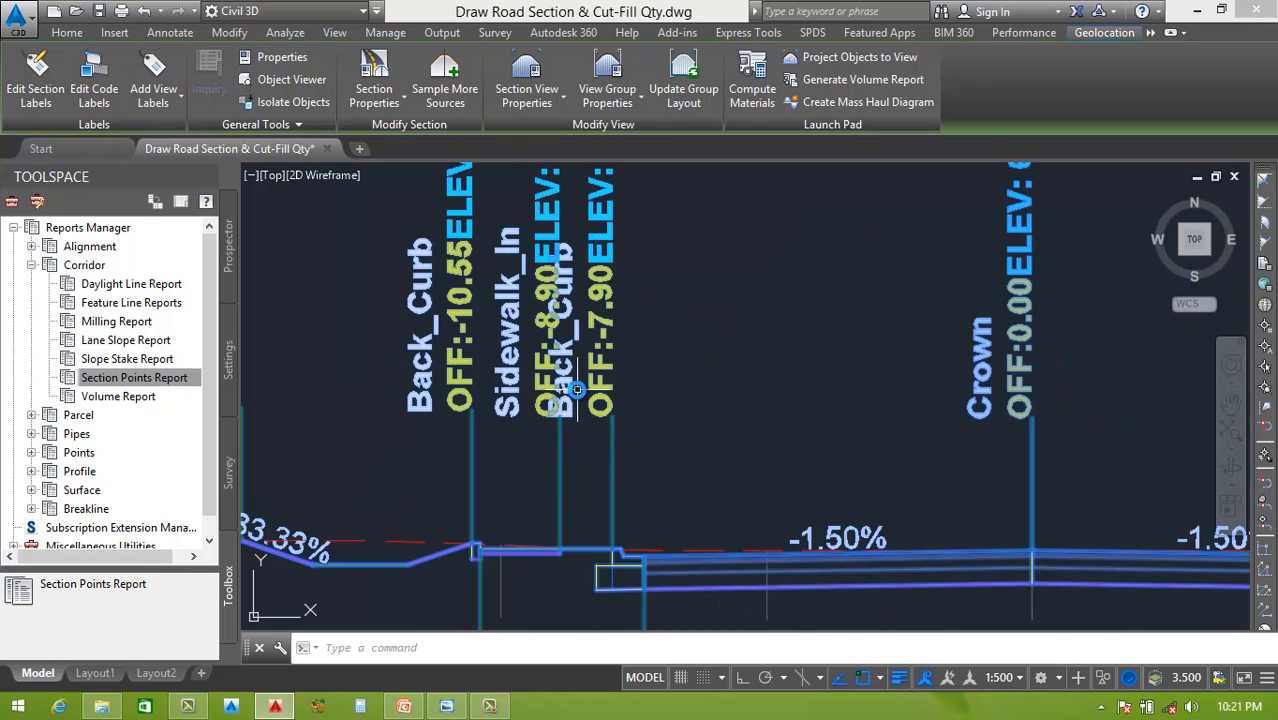
{"action": "scroll", "coordinate": [562, 415], "scroll_direction": "down", "scroll_amount": 2}
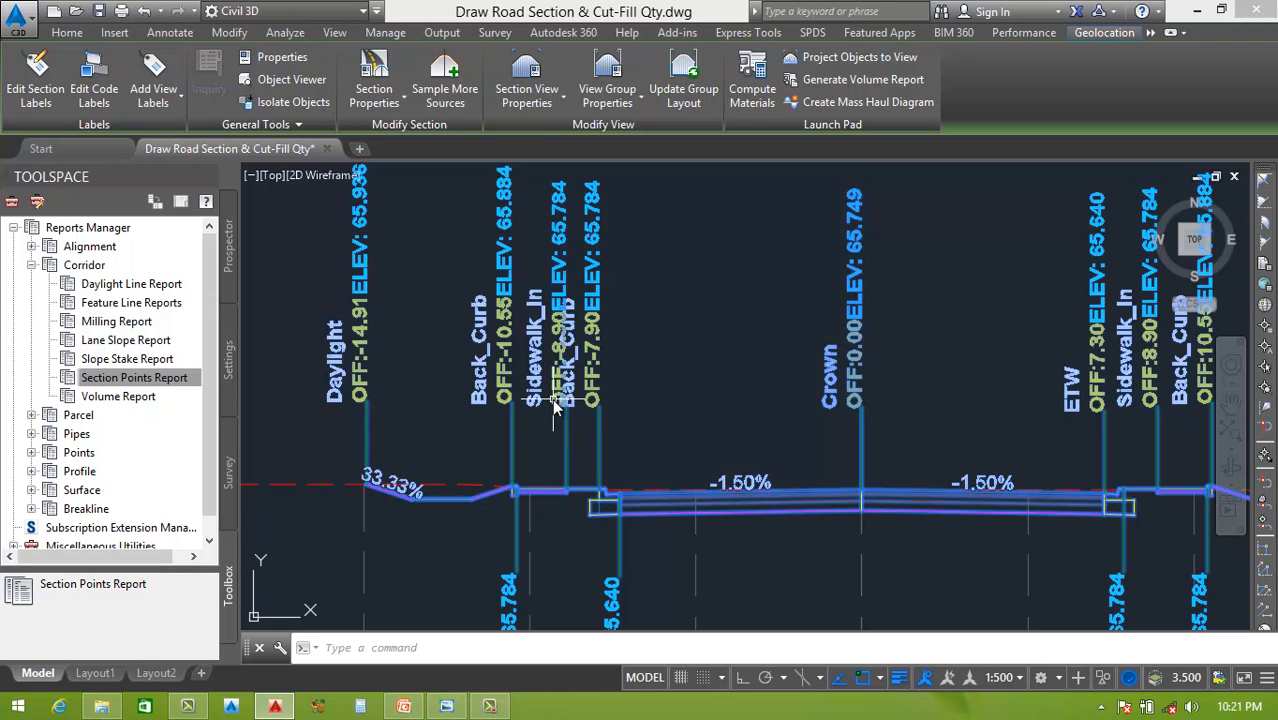
{"action": "right_click", "coordinate": [553, 399]}
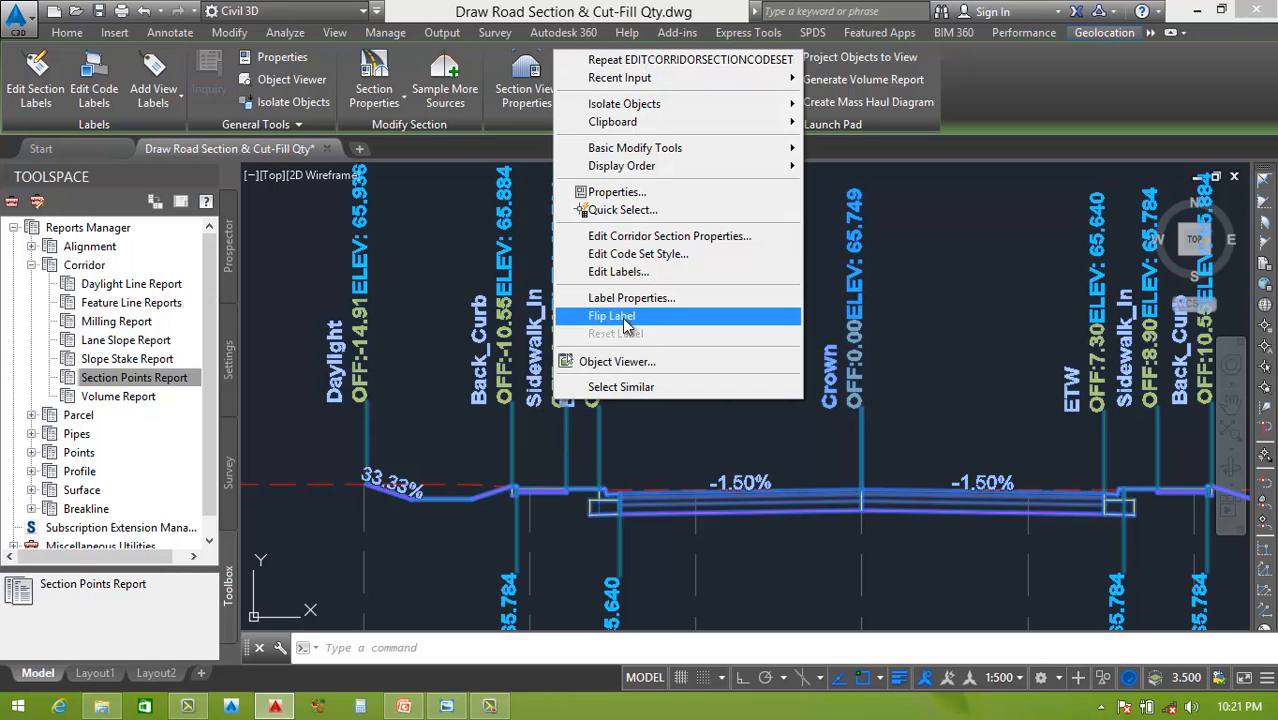
{"action": "left_click", "coordinate": [622, 318]}
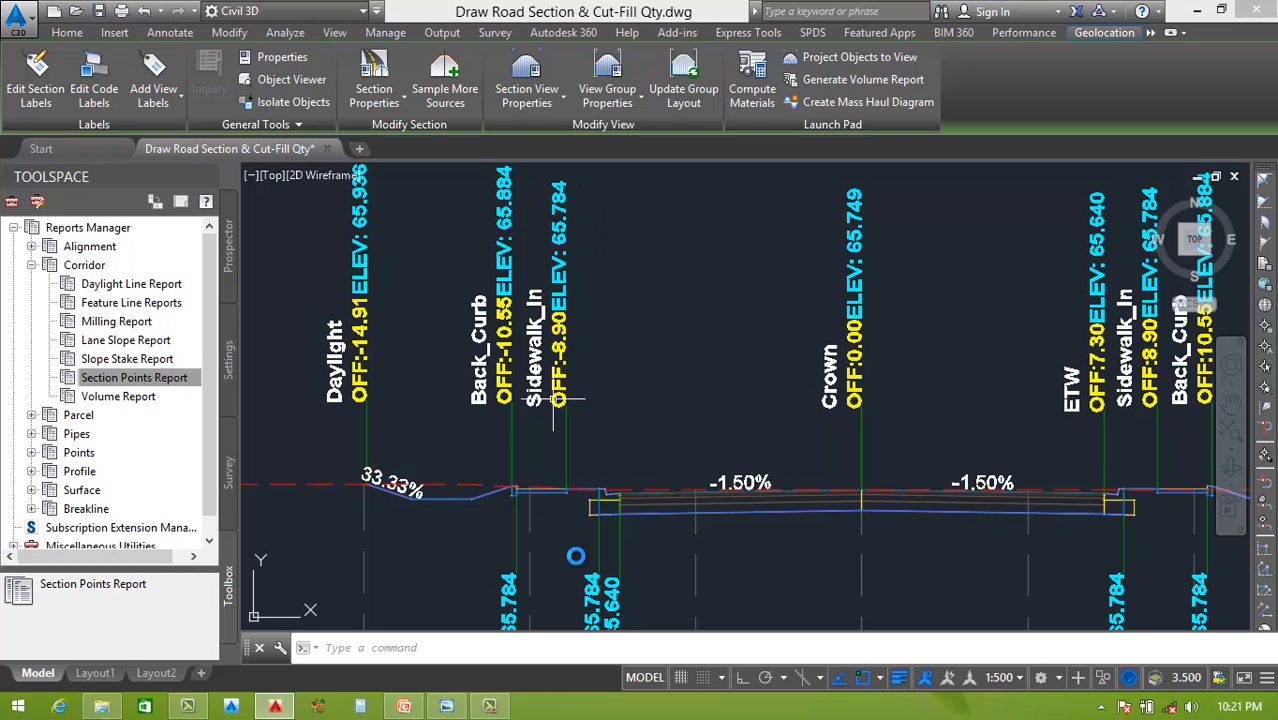
Step: Flip the ETW label at offset -7.30 to the upper side of the road section
{"action": "scroll", "coordinate": [604, 421], "scroll_direction": "down", "scroll_amount": 2}
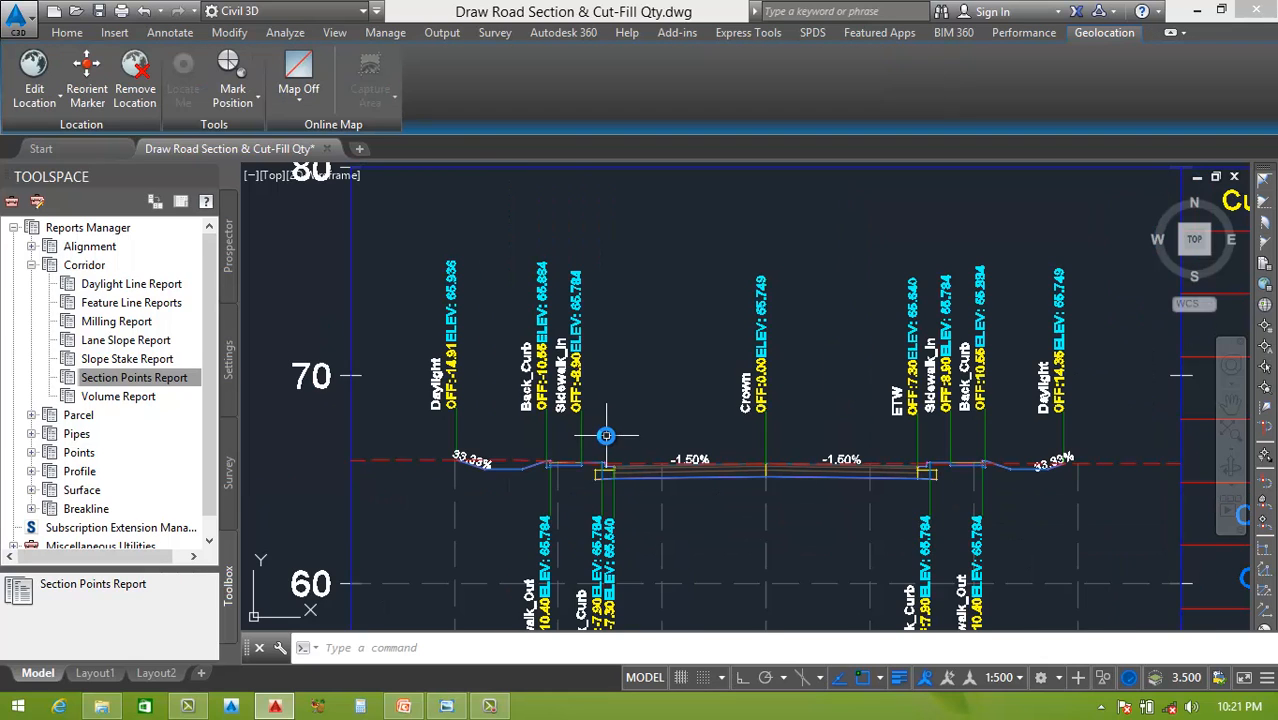
{"action": "scroll", "coordinate": [605, 449], "scroll_direction": "down", "scroll_amount": 4}
{"action": "scroll", "coordinate": [605, 534], "scroll_direction": "up", "scroll_amount": 4}
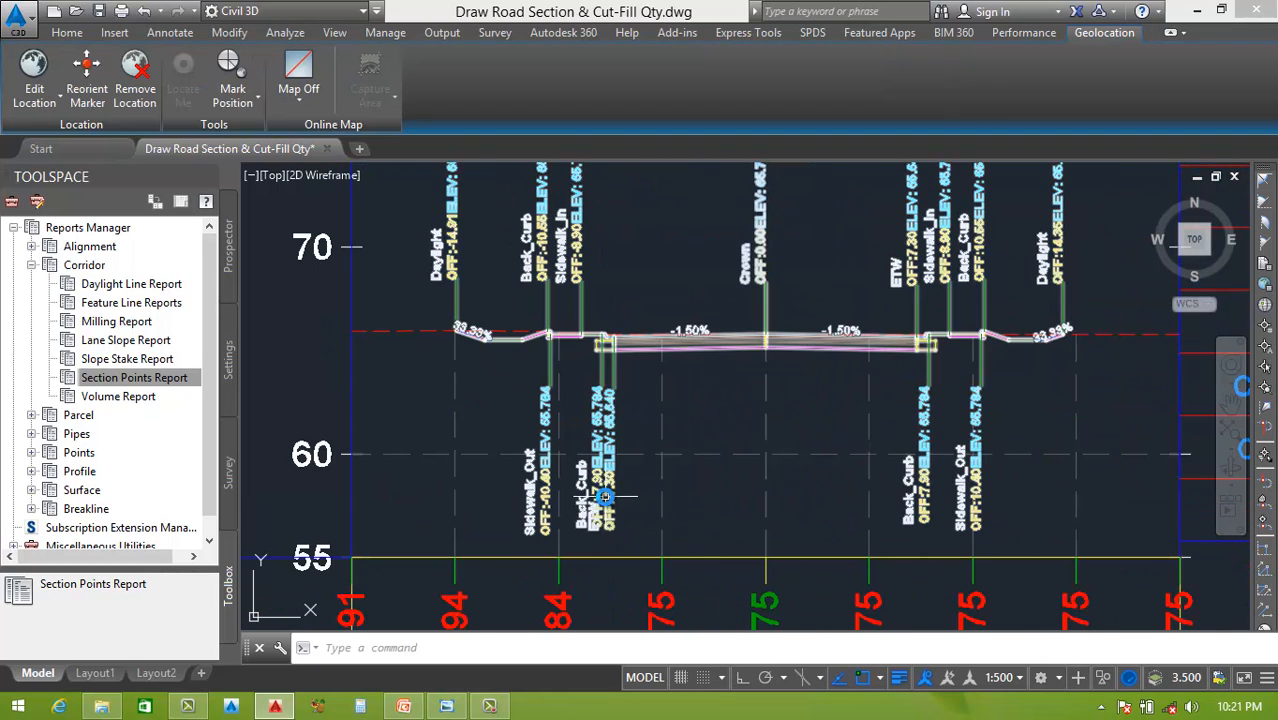
{"action": "scroll", "coordinate": [605, 534], "scroll_direction": "up", "scroll_amount": 4}
{"action": "scroll", "coordinate": [646, 430], "scroll_direction": "down", "scroll_amount": 4}
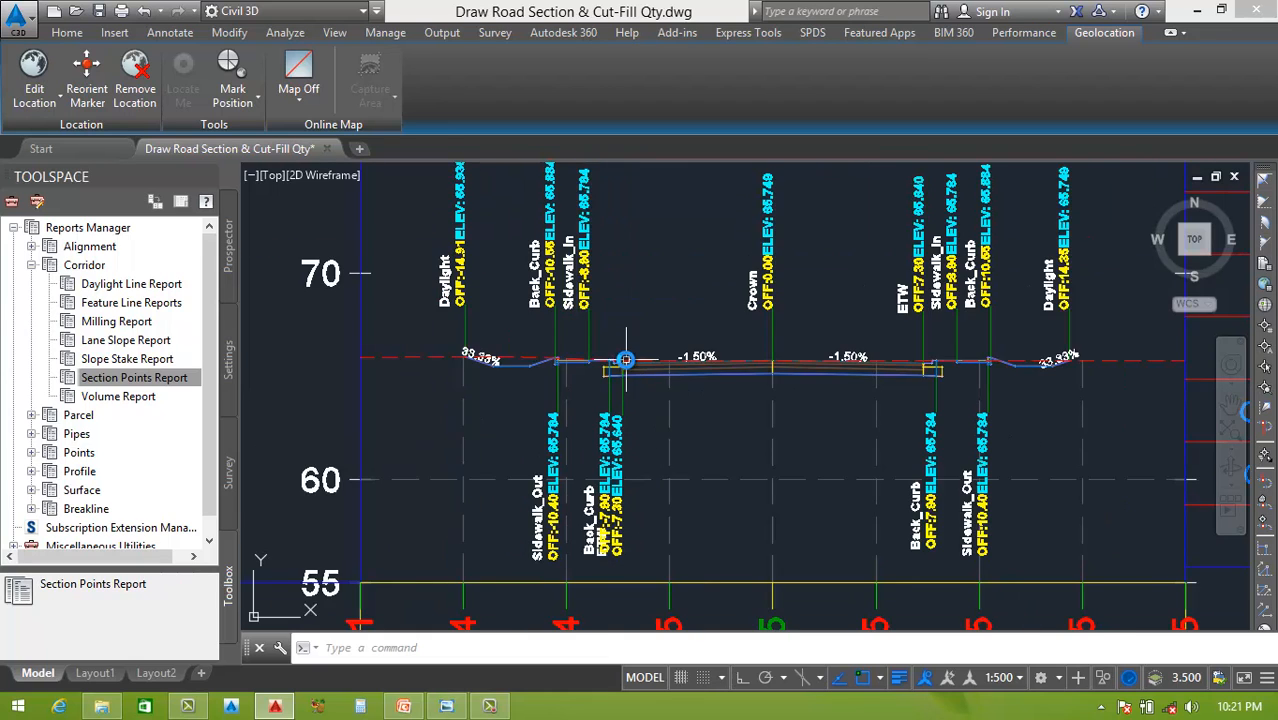
{"action": "scroll", "coordinate": [624, 360], "scroll_direction": "up", "scroll_amount": 2}
{"action": "left_click", "coordinate": [662, 366]}
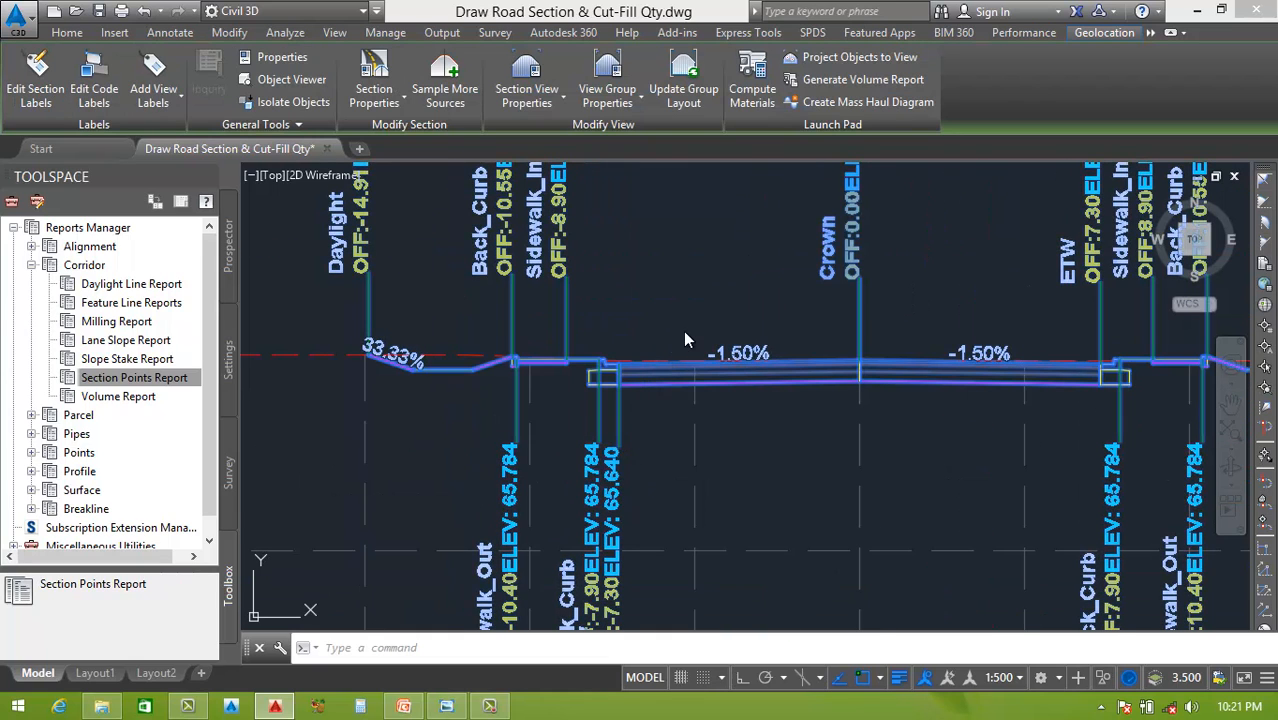
{"action": "right_click", "coordinate": [679, 343]}
{"action": "left_click", "coordinate": [757, 609]}
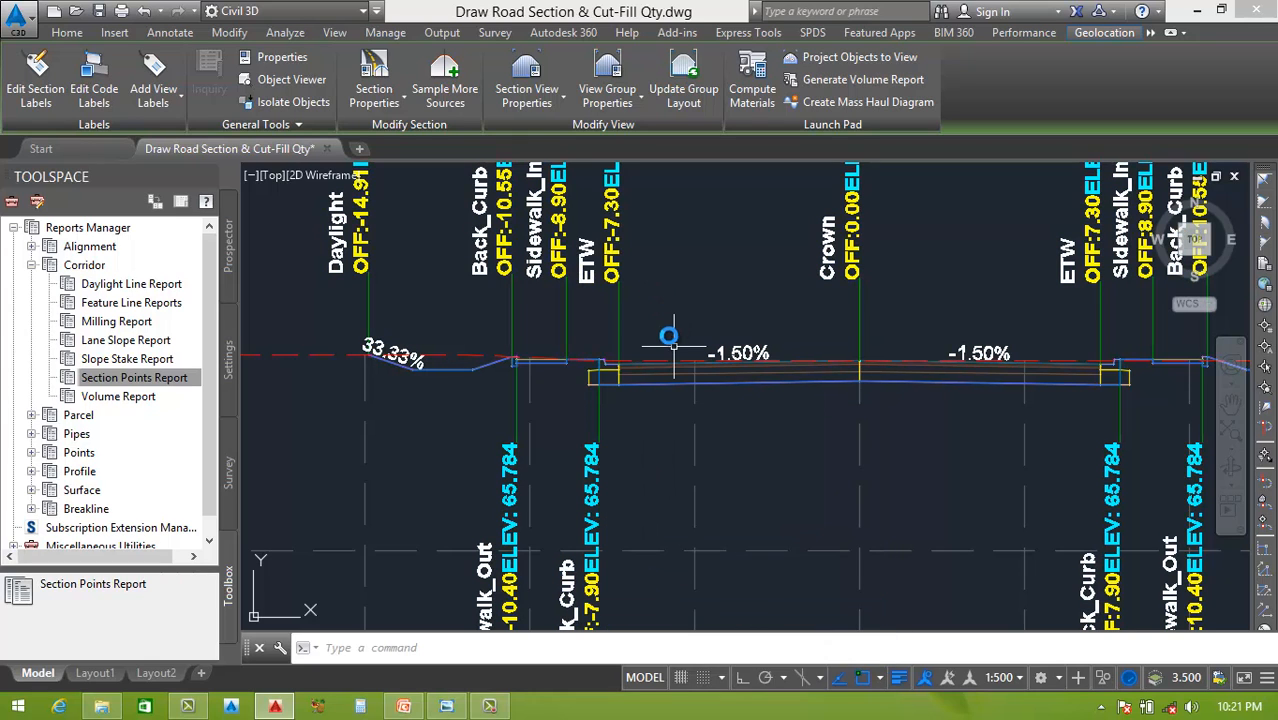
Step: Examine the point code, offset and elevation labels across the whole section at station 0+000.00, from one daylight point to the other
{"action": "scroll", "coordinate": [673, 346], "scroll_direction": "down", "scroll_amount": 4}
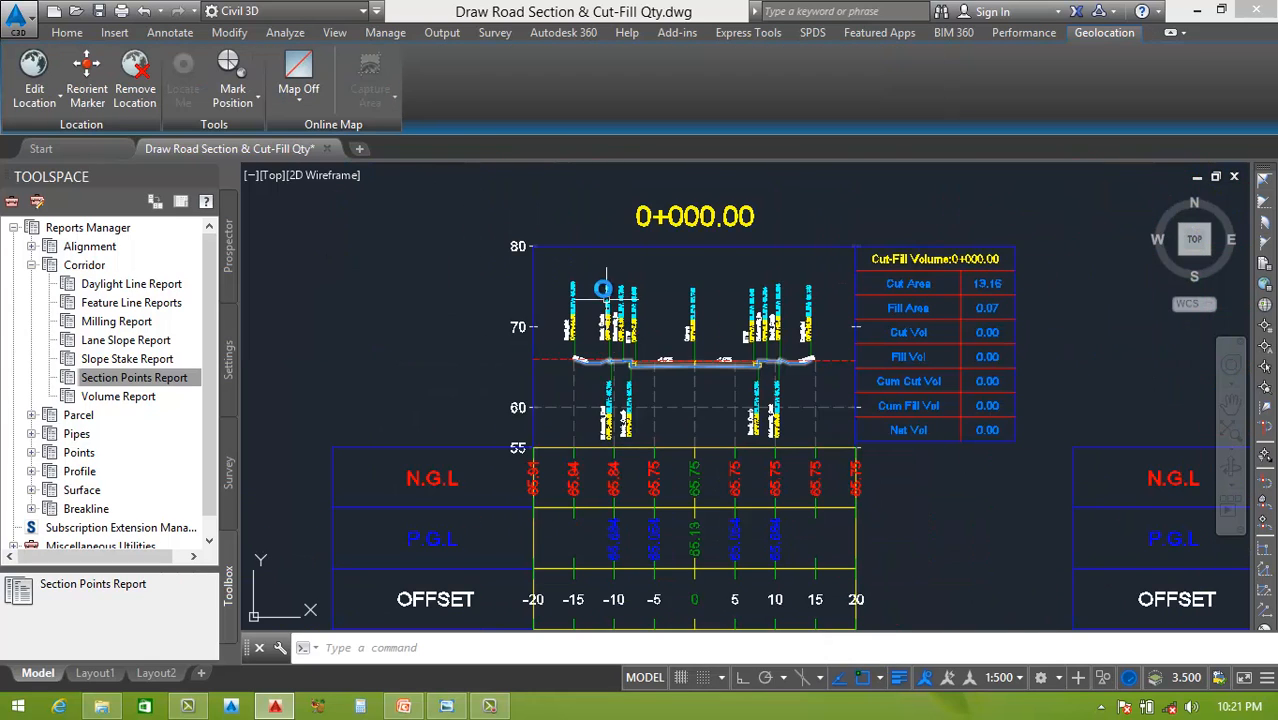
{"action": "scroll", "coordinate": [603, 287], "scroll_direction": "up", "scroll_amount": 2}
{"action": "scroll", "coordinate": [519, 486], "scroll_direction": "up", "scroll_amount": 3}
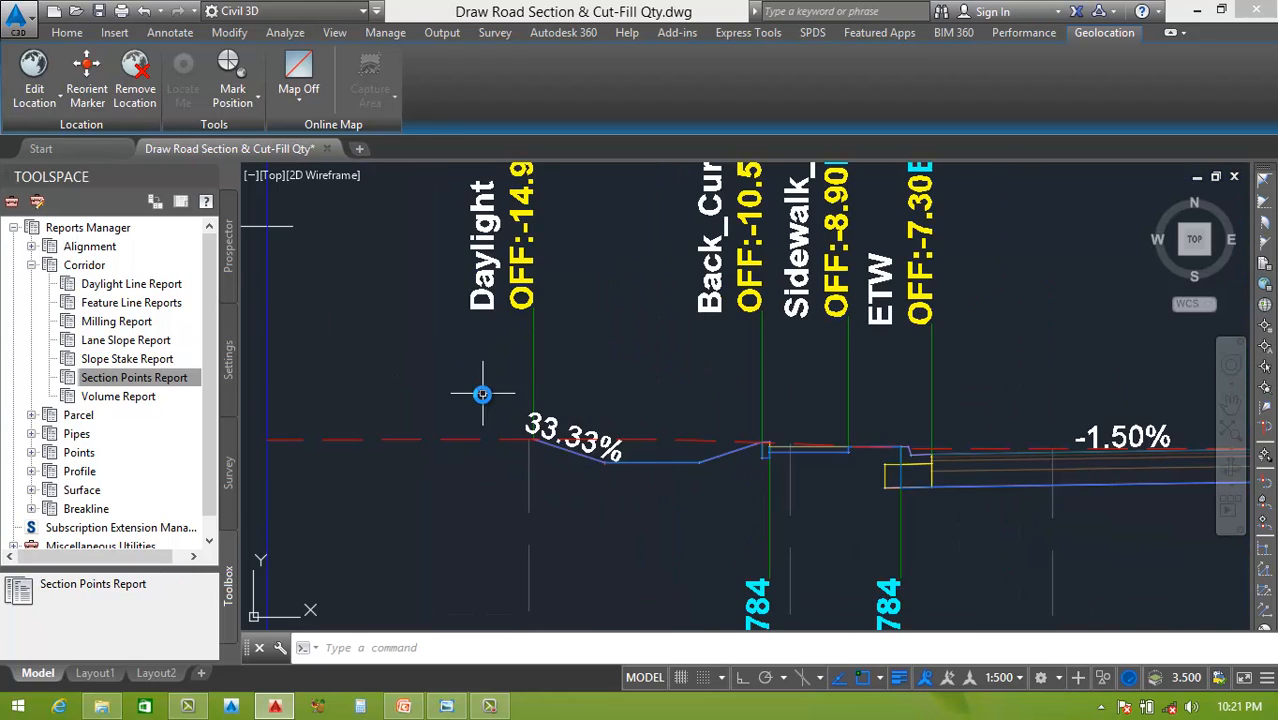
{"action": "scroll", "coordinate": [485, 394], "scroll_direction": "down", "scroll_amount": 2}
{"action": "scroll", "coordinate": [491, 415], "scroll_direction": "down", "scroll_amount": 2}
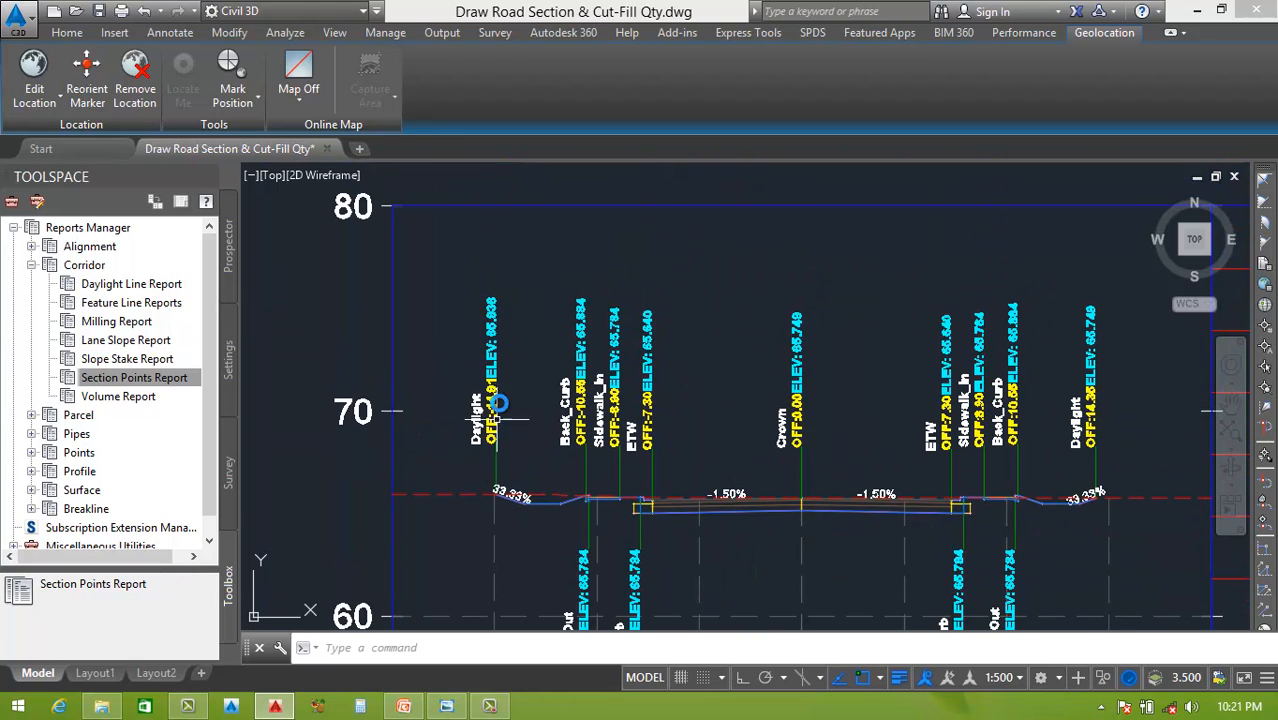
{"action": "scroll", "coordinate": [500, 373], "scroll_direction": "up", "scroll_amount": 2}
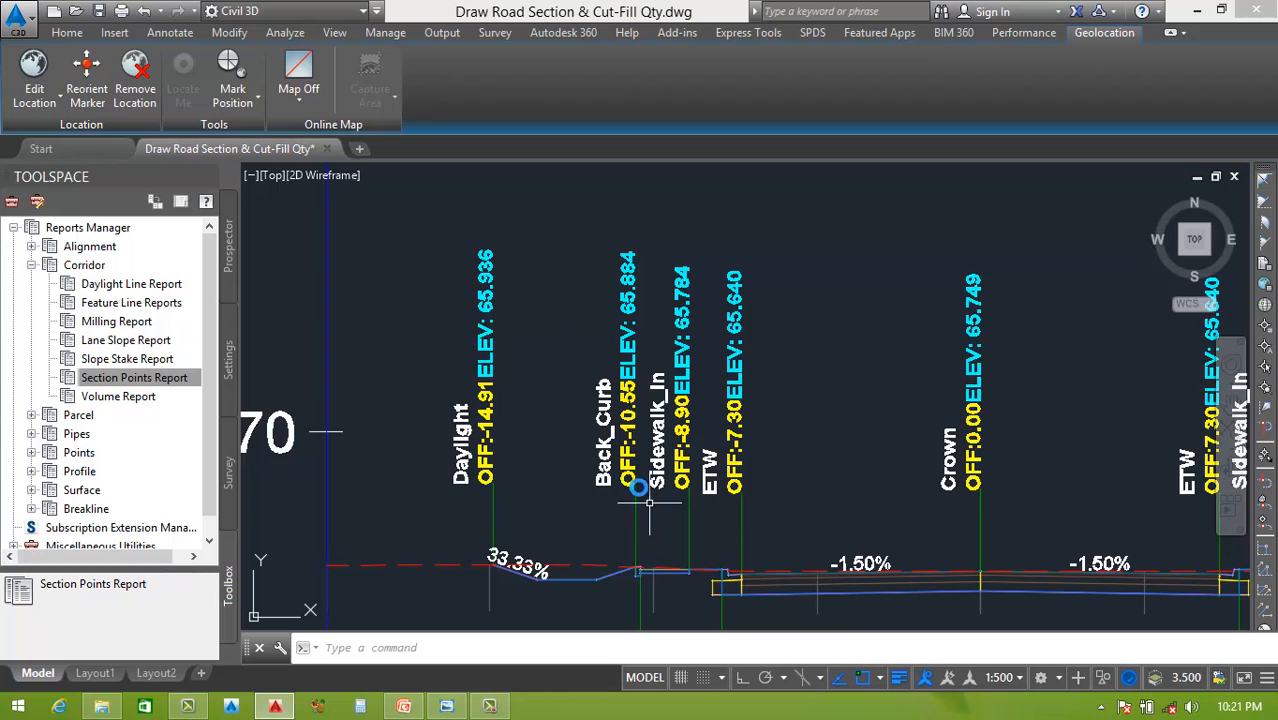
{"action": "middle_click_drag", "start_coordinate": [625, 460], "coordinate": [487, 388]}
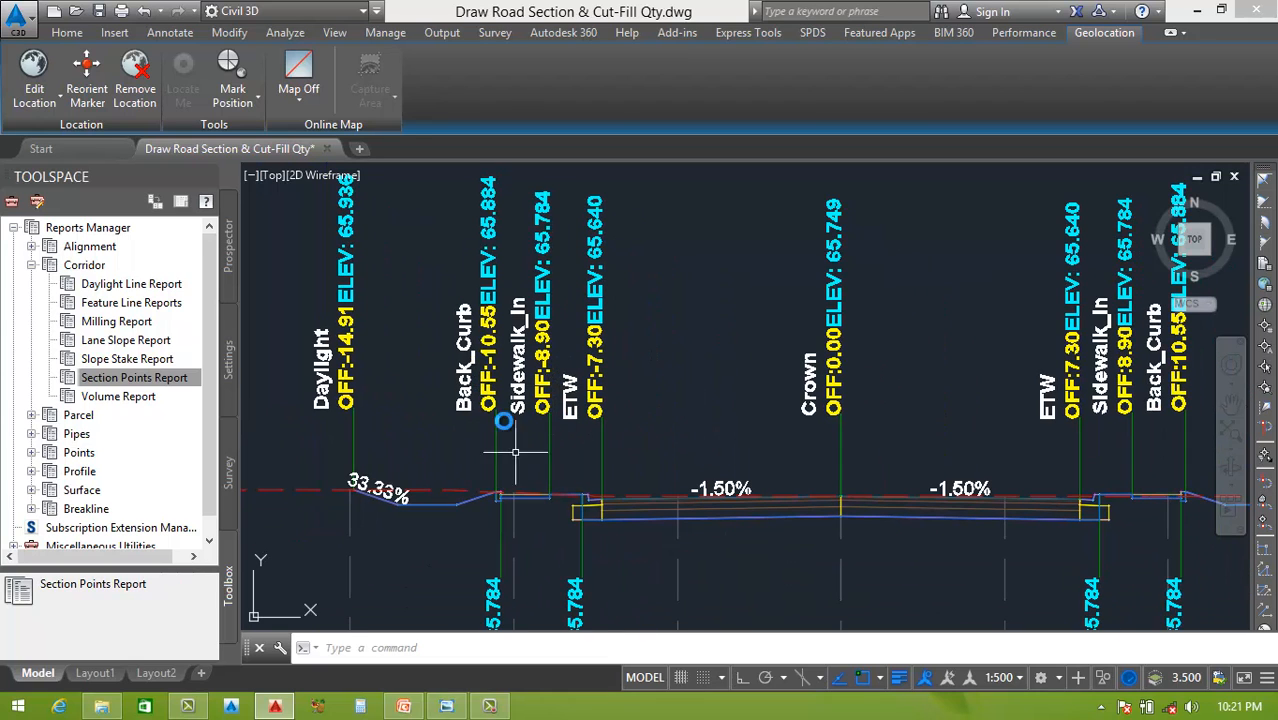
{"action": "mouse_move", "coordinate": [645, 491]}
{"action": "middle_mouse_down"}
{"action": "mouse_move", "coordinate": [690, 480]}
{"action": "mouse_move", "coordinate": [673, 437]}
{"action": "middle_mouse_up"}
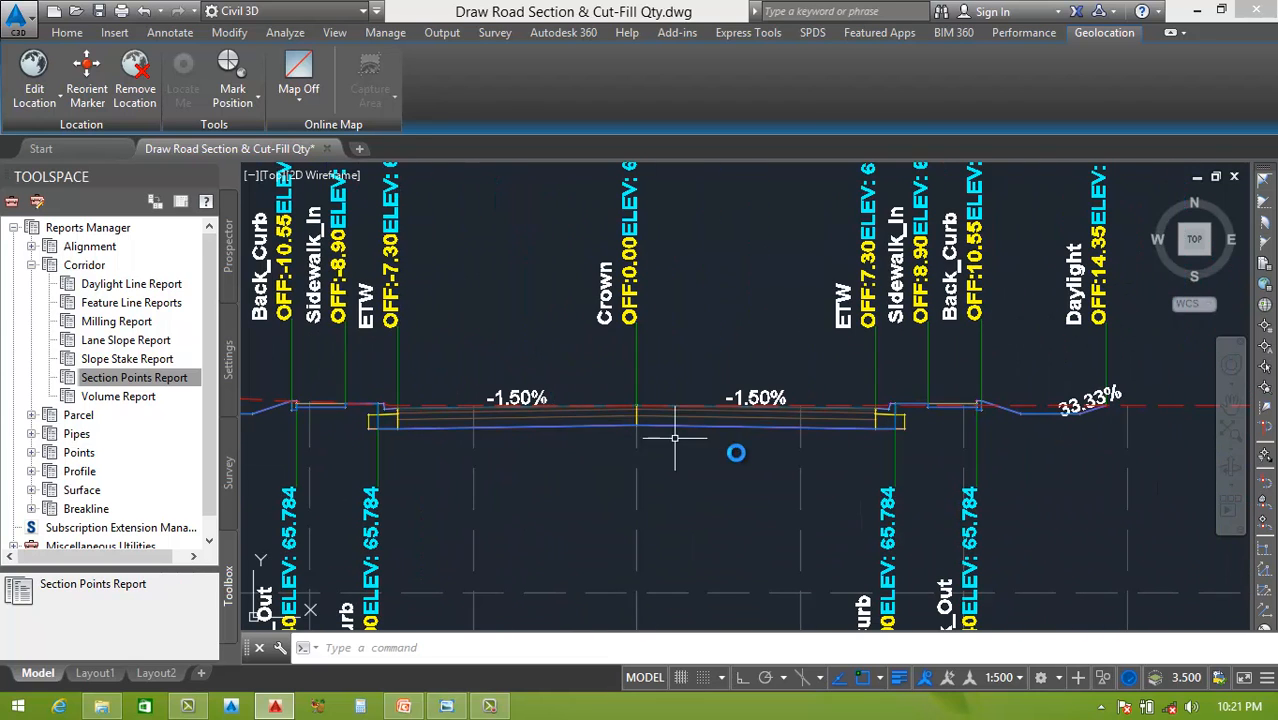
{"action": "scroll", "coordinate": [748, 437], "scroll_direction": "down", "scroll_amount": 2}
{"action": "middle_click_drag", "start_coordinate": [934, 462], "coordinate": [736, 428]}
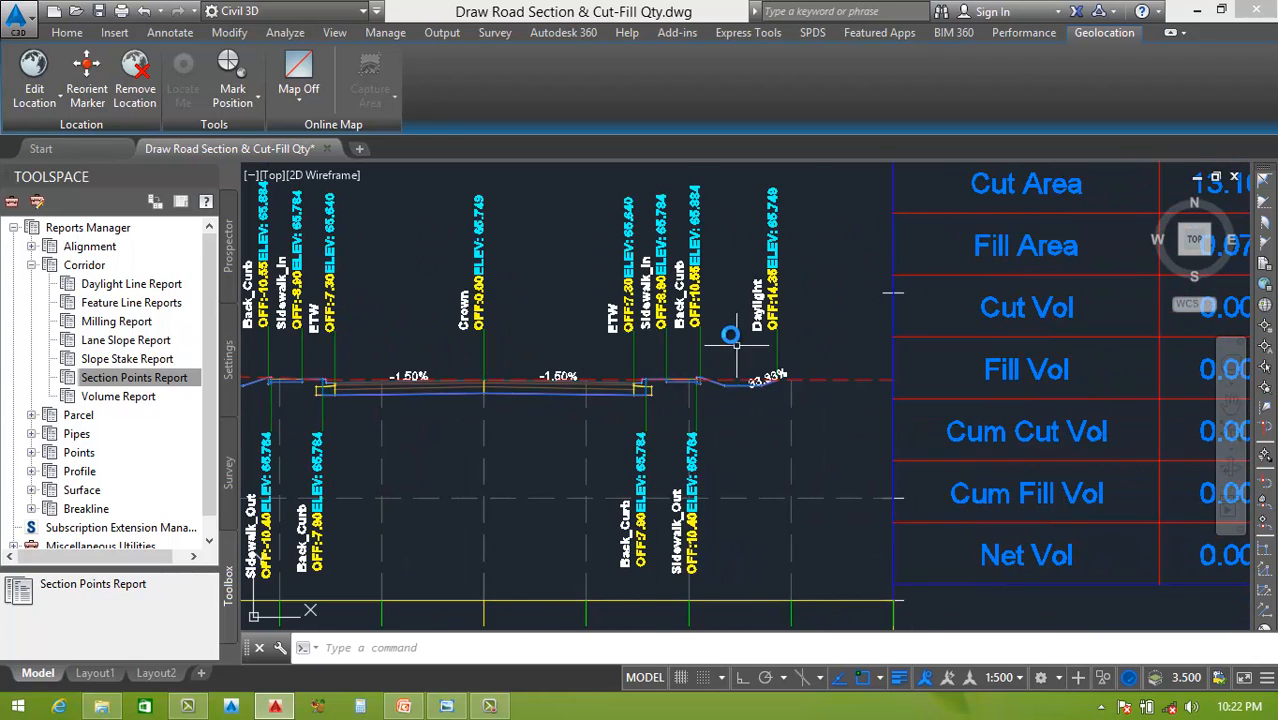
{"action": "scroll", "coordinate": [711, 313], "scroll_direction": "up", "scroll_amount": 2}
{"action": "scroll", "coordinate": [858, 412], "scroll_direction": "down", "scroll_amount": 5}
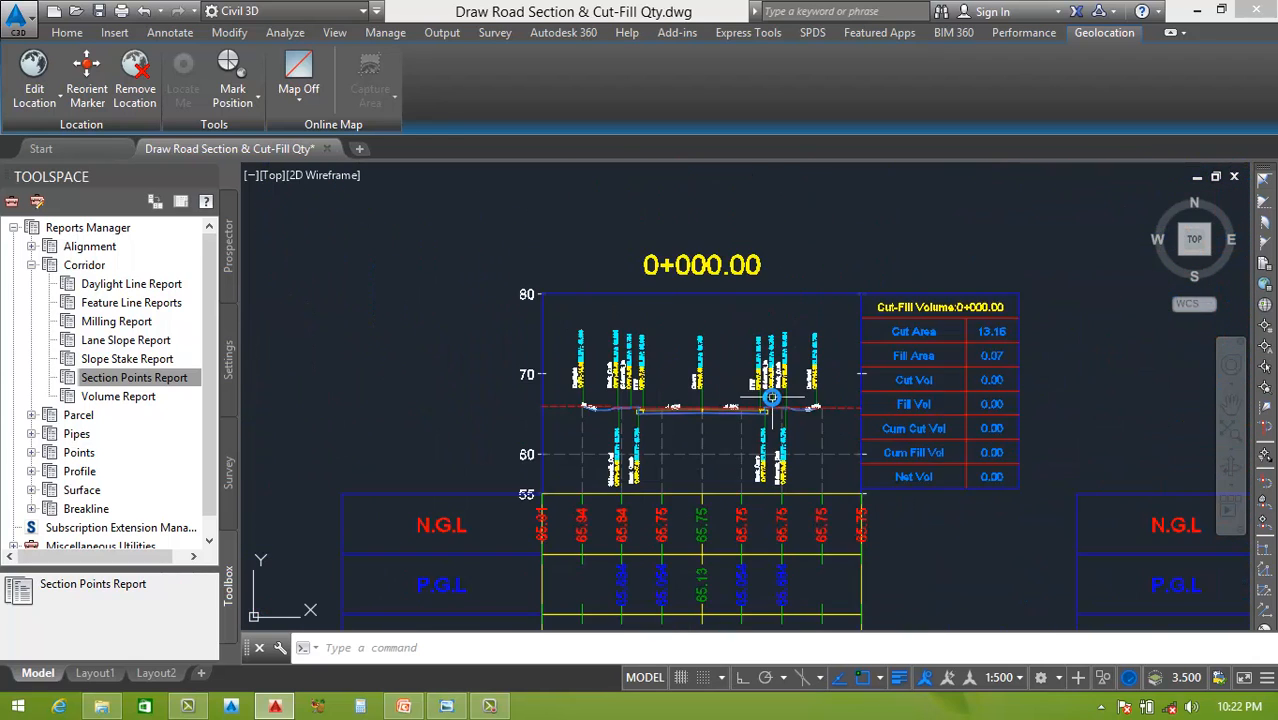
{"action": "scroll", "coordinate": [790, 445], "scroll_direction": "up", "scroll_amount": 2}
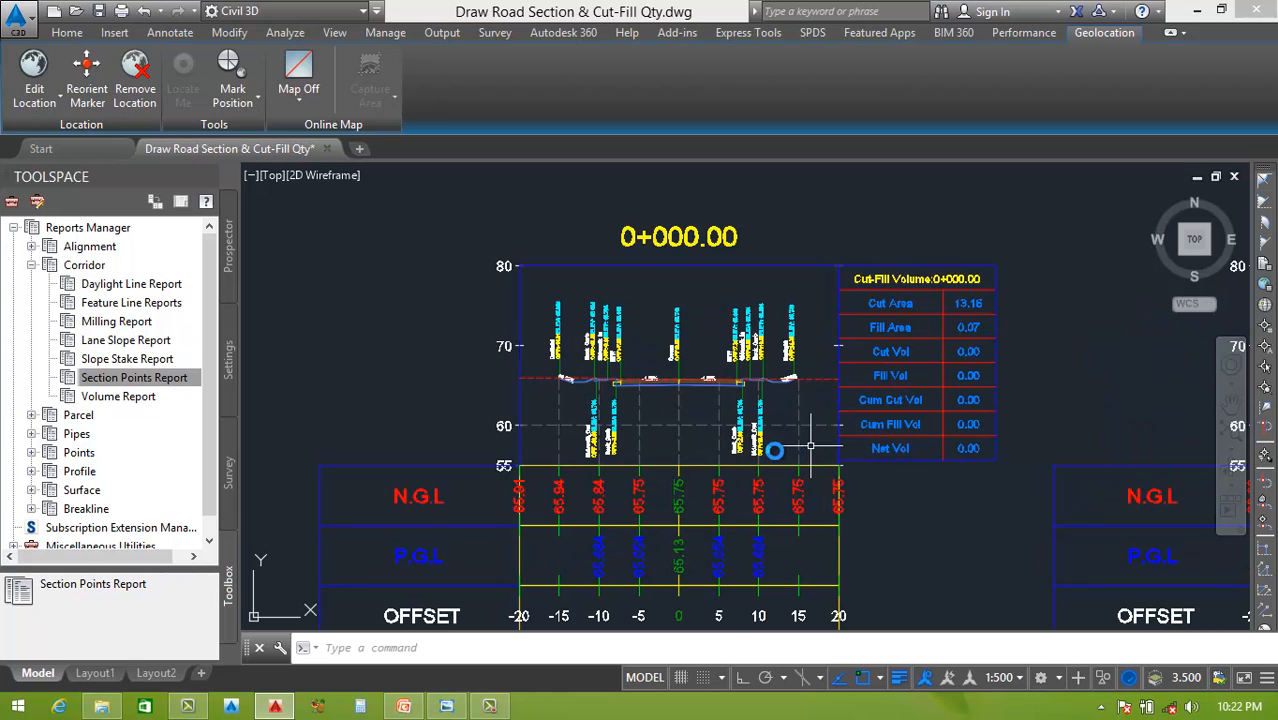
{"action": "scroll", "coordinate": [709, 396], "scroll_direction": "down", "scroll_amount": 3}
{"action": "scroll", "coordinate": [692, 428], "scroll_direction": "up", "scroll_amount": 3}
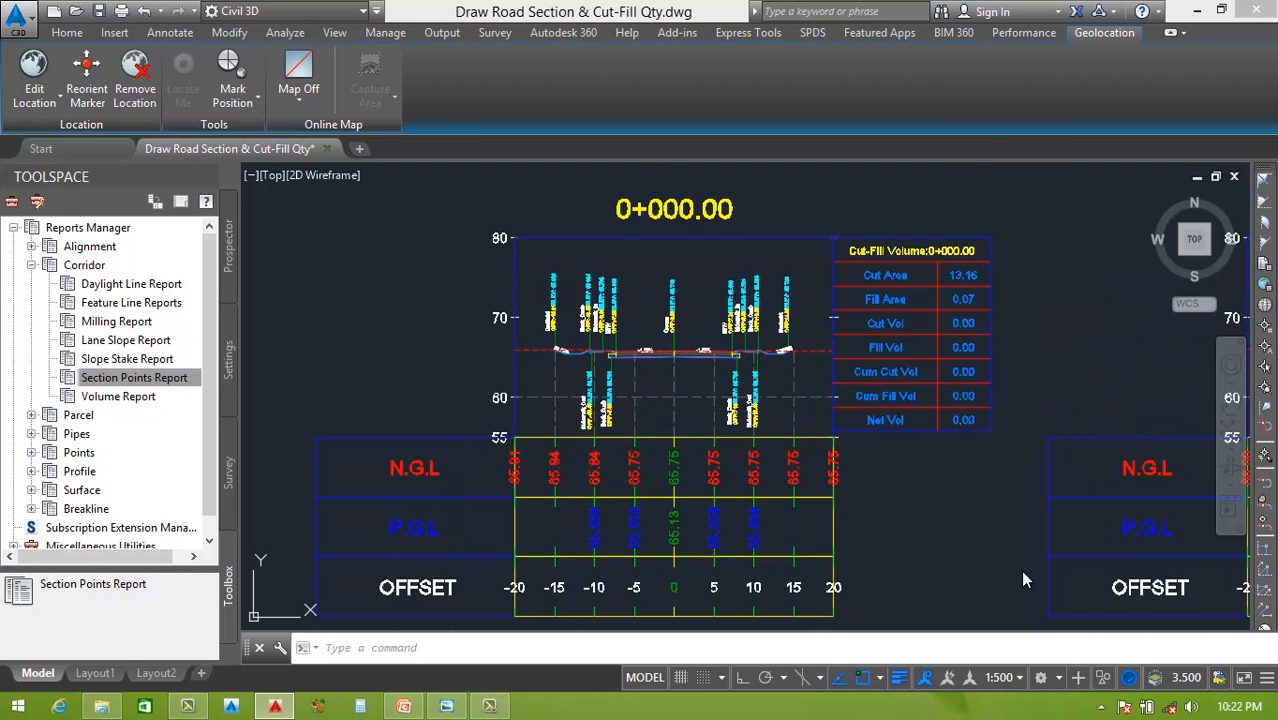
Step: Check the available annotation scales, keep the current one, and inspect the pavement layer points at the crown up close
{"action": "left_click", "coordinate": [1003, 677]}
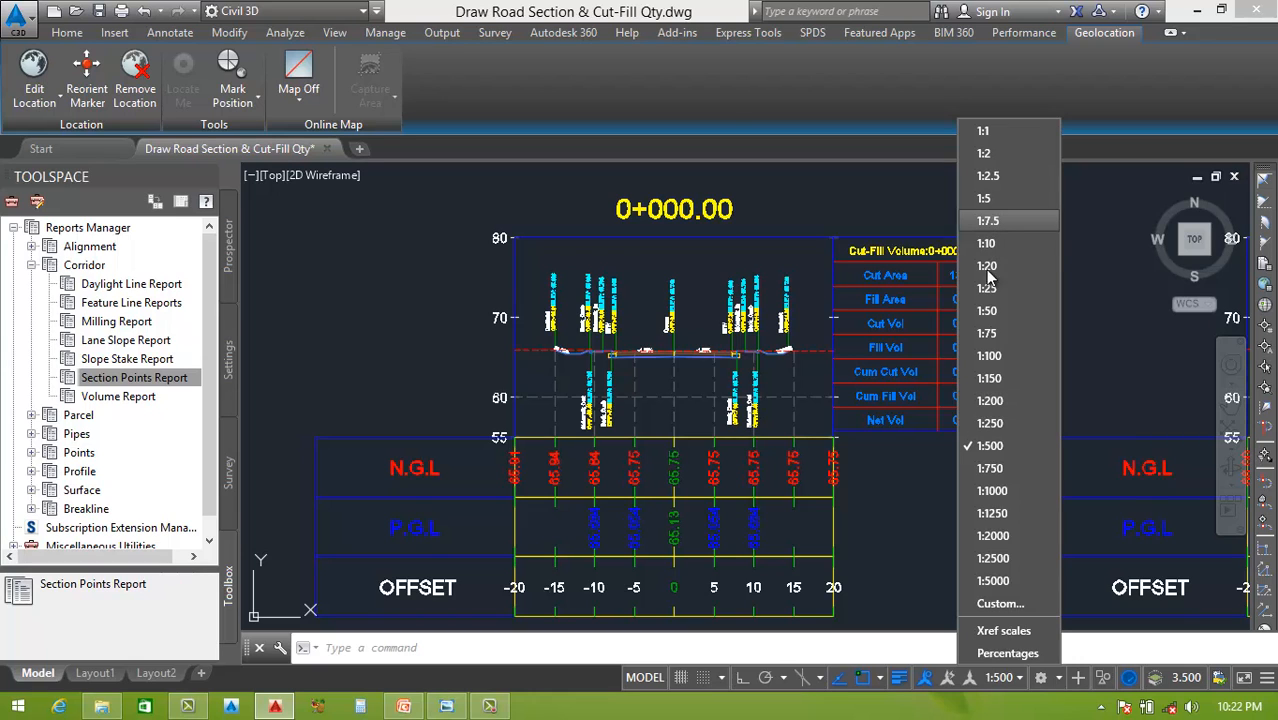
{"action": "left_click", "coordinate": [678, 352]}
{"action": "scroll", "coordinate": [680, 352], "scroll_direction": "up", "scroll_amount": 5}
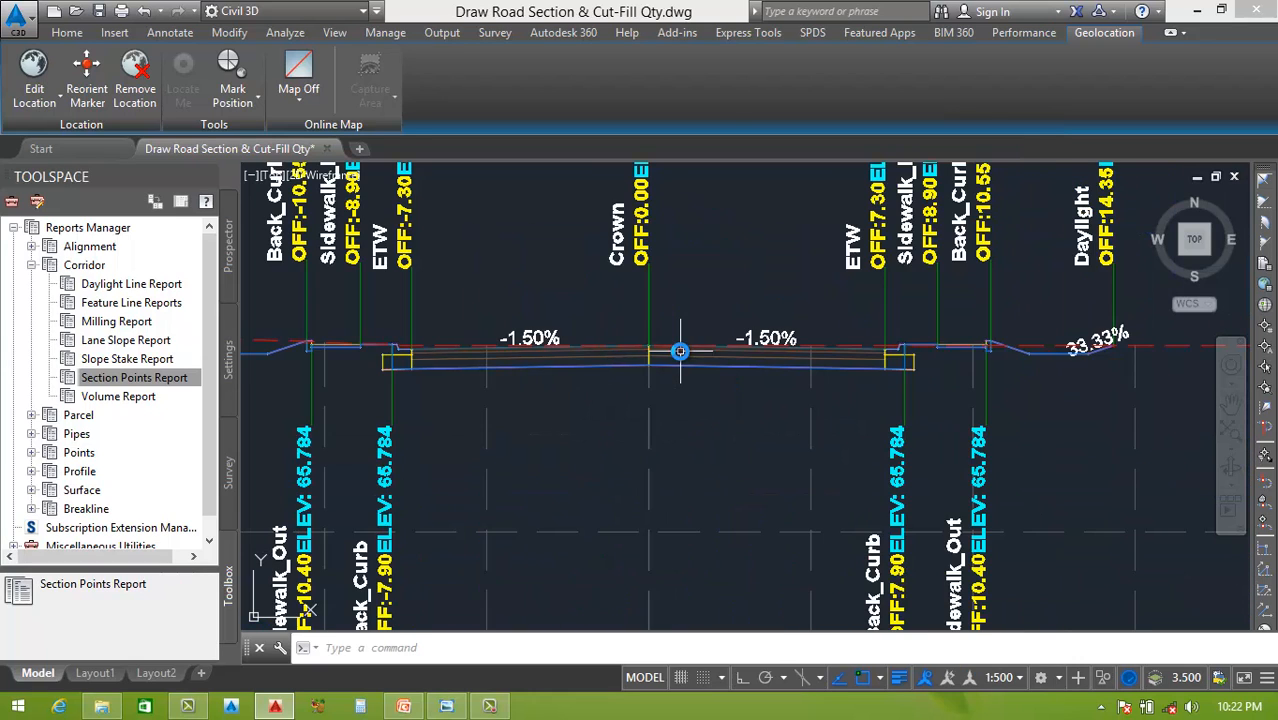
{"action": "scroll", "coordinate": [668, 355], "scroll_direction": "up", "scroll_amount": 8}
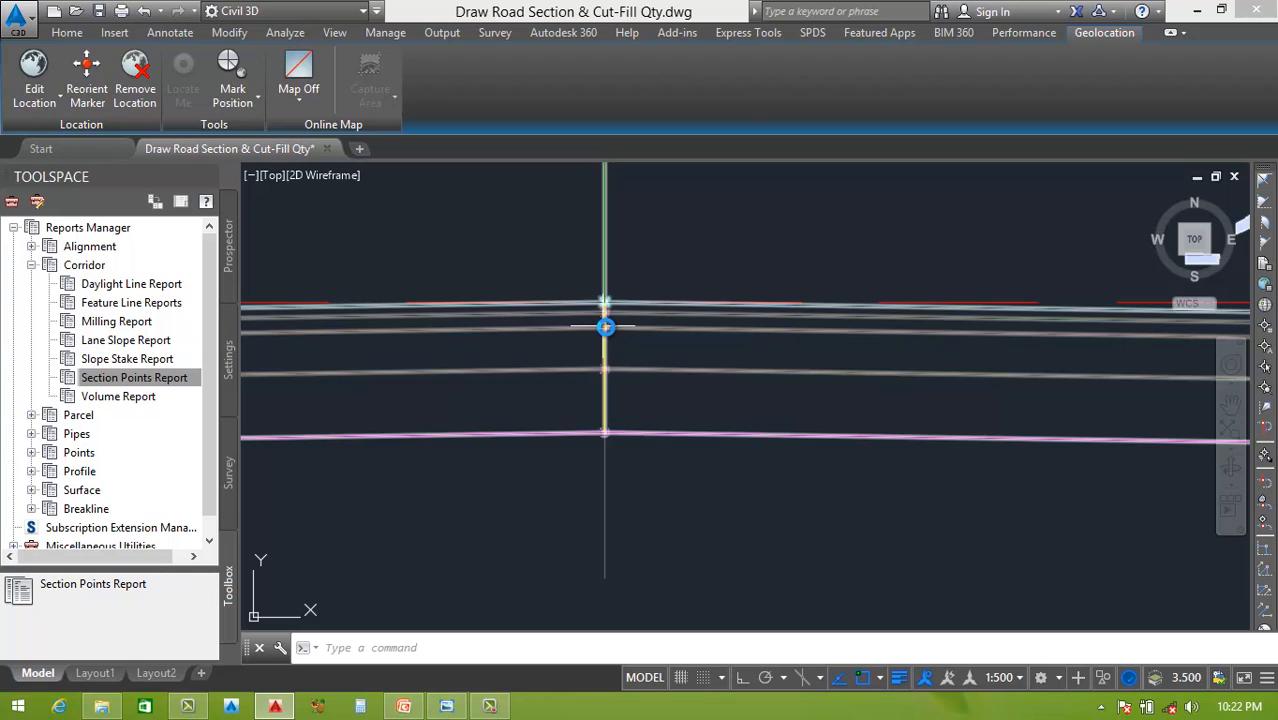
{"action": "scroll", "coordinate": [605, 327], "scroll_direction": "up", "scroll_amount": 4}
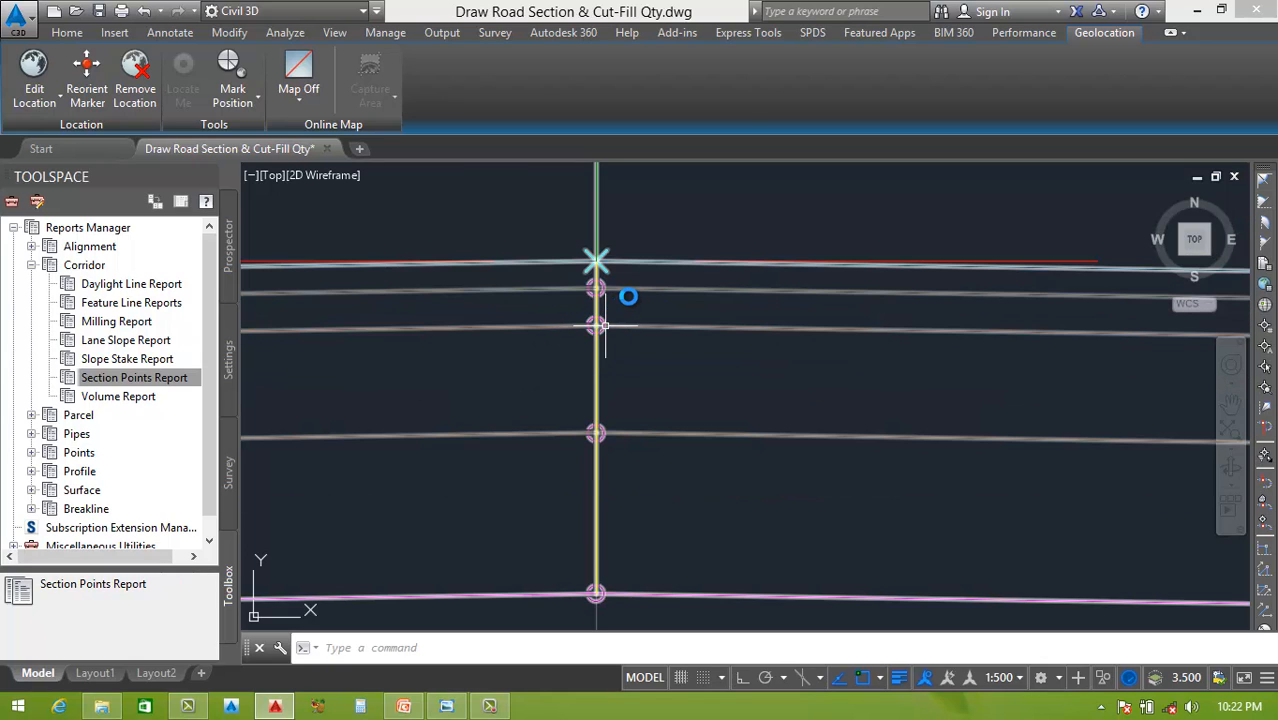
Step: Compare the crown layer points with the Road Section Layers Detail picture in Windows Photo Viewer, examining pavement layers and curb codes, and close the picture
{"action": "scroll", "coordinate": [605, 327], "scroll_direction": "down", "scroll_amount": 8}
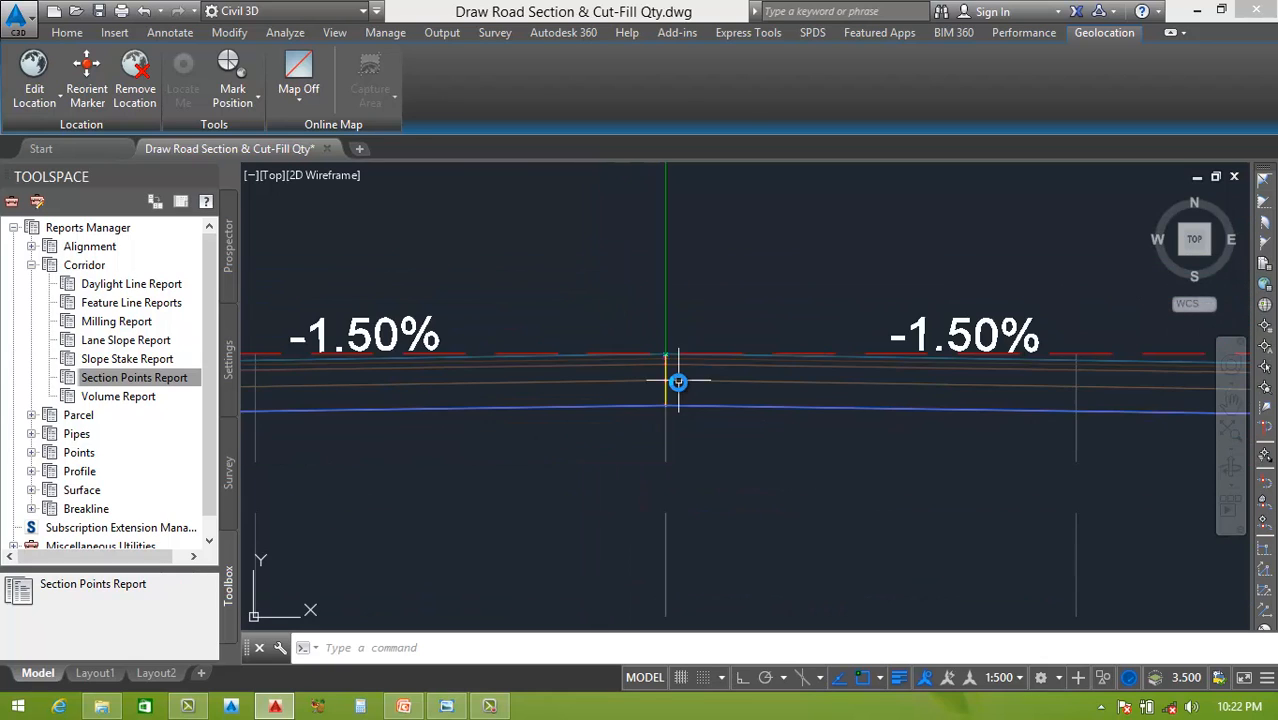
{"action": "scroll", "coordinate": [676, 383], "scroll_direction": "down", "scroll_amount": 2}
{"action": "scroll", "coordinate": [676, 384], "scroll_direction": "up", "scroll_amount": 4}
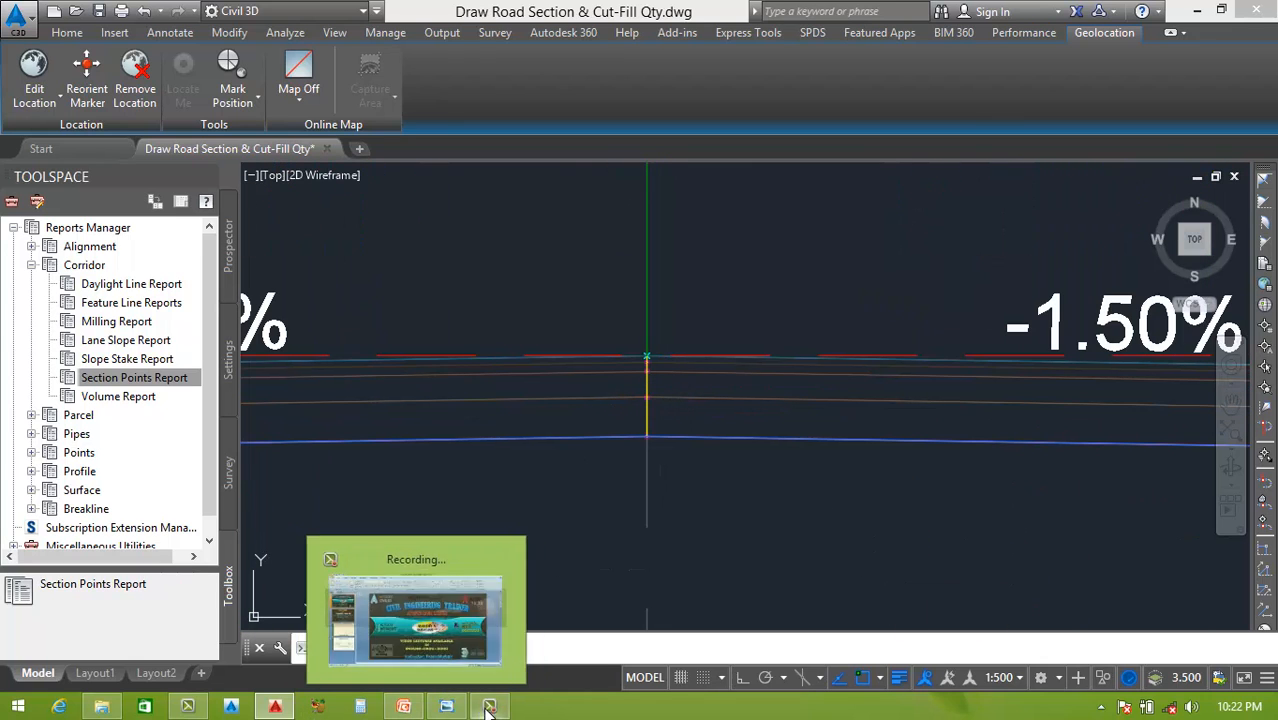
{"action": "left_click", "coordinate": [446, 706]}
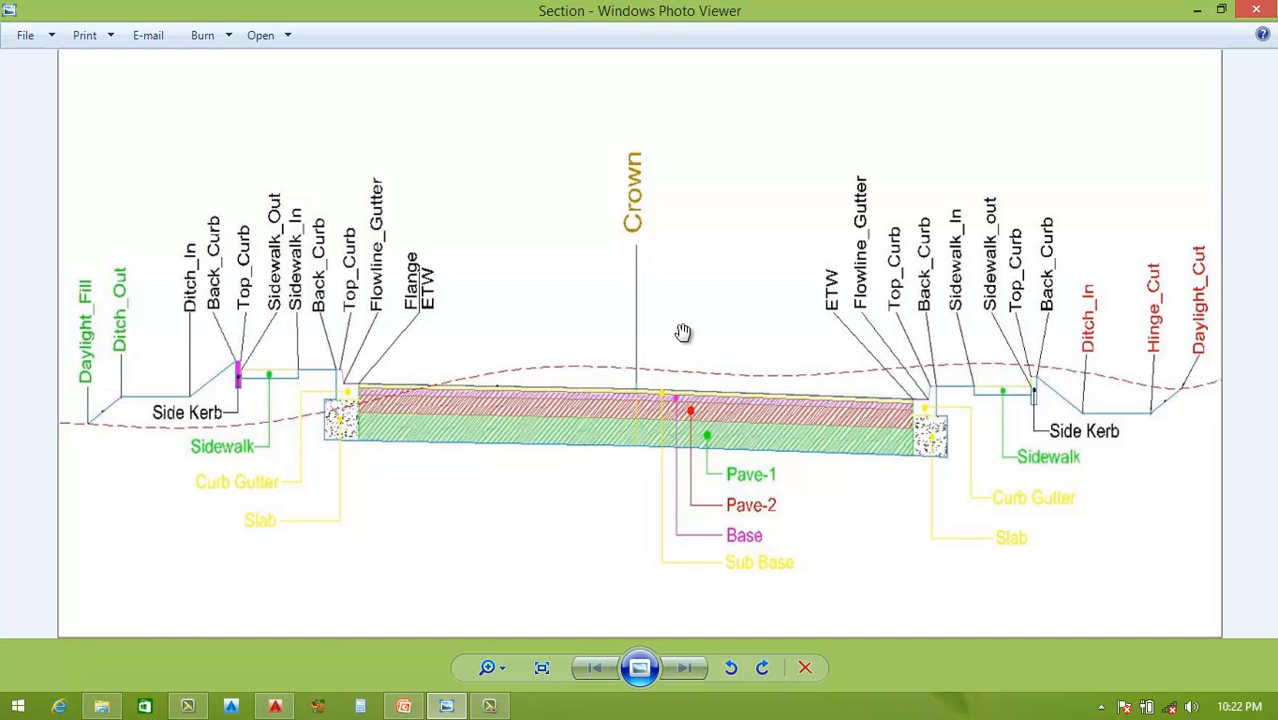
{"action": "scroll", "coordinate": [669, 327], "scroll_direction": "up", "scroll_amount": 1}
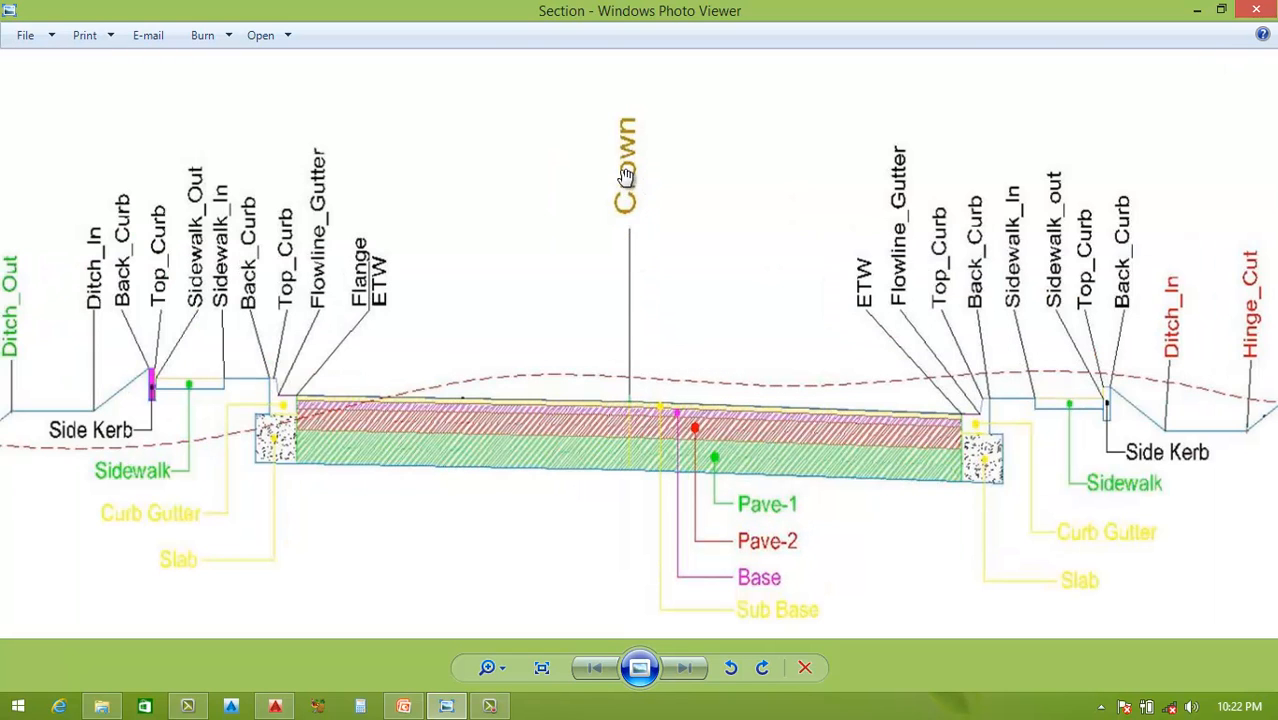
{"action": "scroll", "coordinate": [631, 423], "scroll_direction": "up", "scroll_amount": 5}
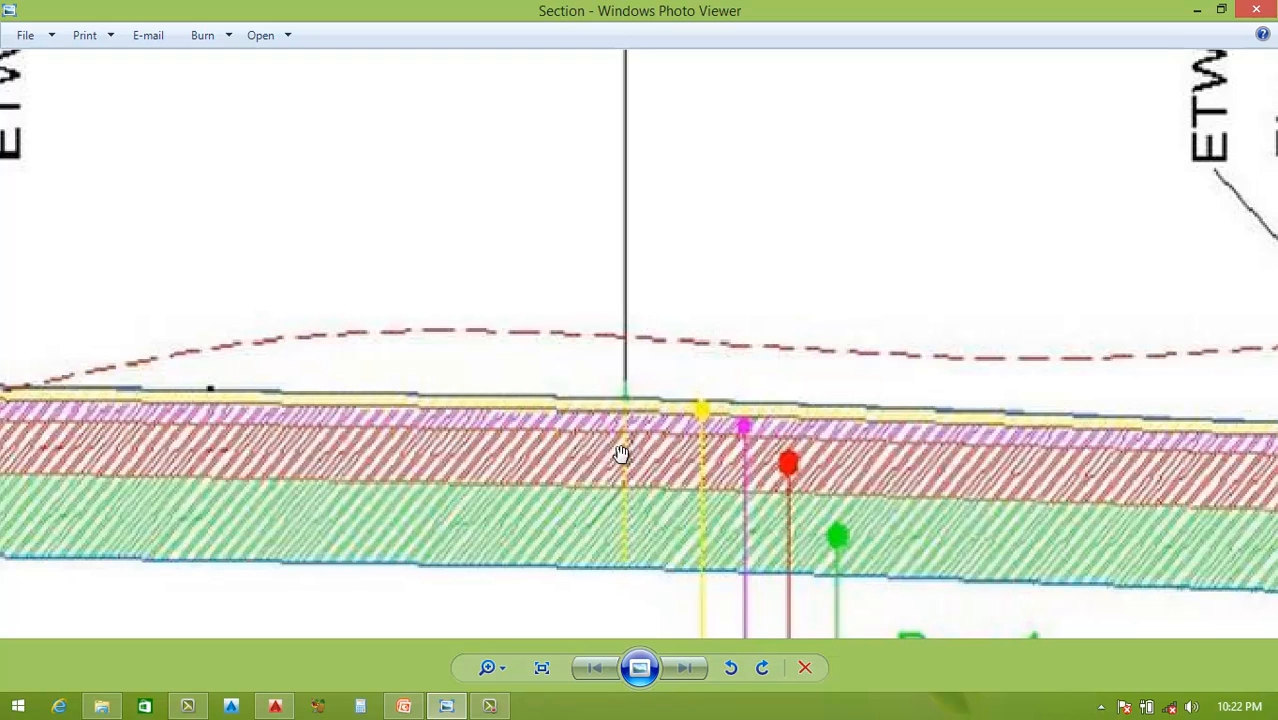
{"action": "scroll", "coordinate": [600, 509], "scroll_direction": "down", "scroll_amount": 2}
{"action": "scroll", "coordinate": [990, 495], "scroll_direction": "up", "scroll_amount": 1}
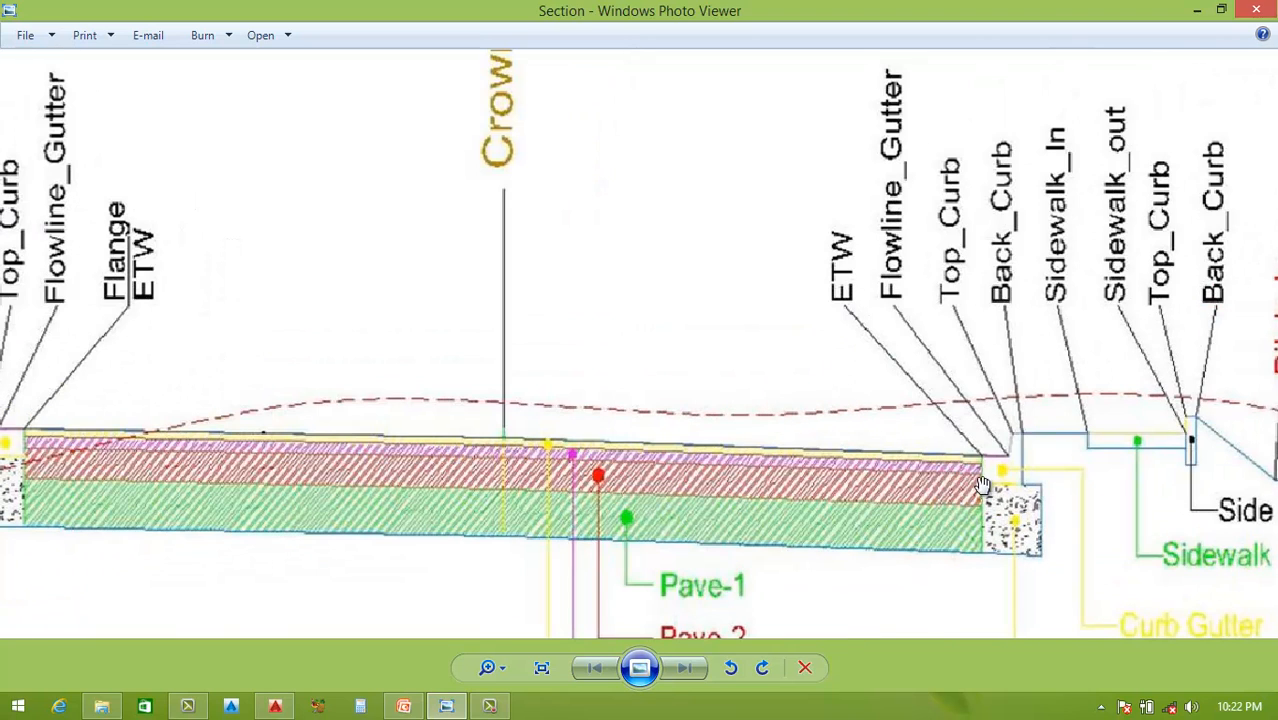
{"action": "scroll", "coordinate": [981, 463], "scroll_direction": "up", "scroll_amount": 1}
{"action": "scroll", "coordinate": [981, 463], "scroll_direction": "down", "scroll_amount": 1}
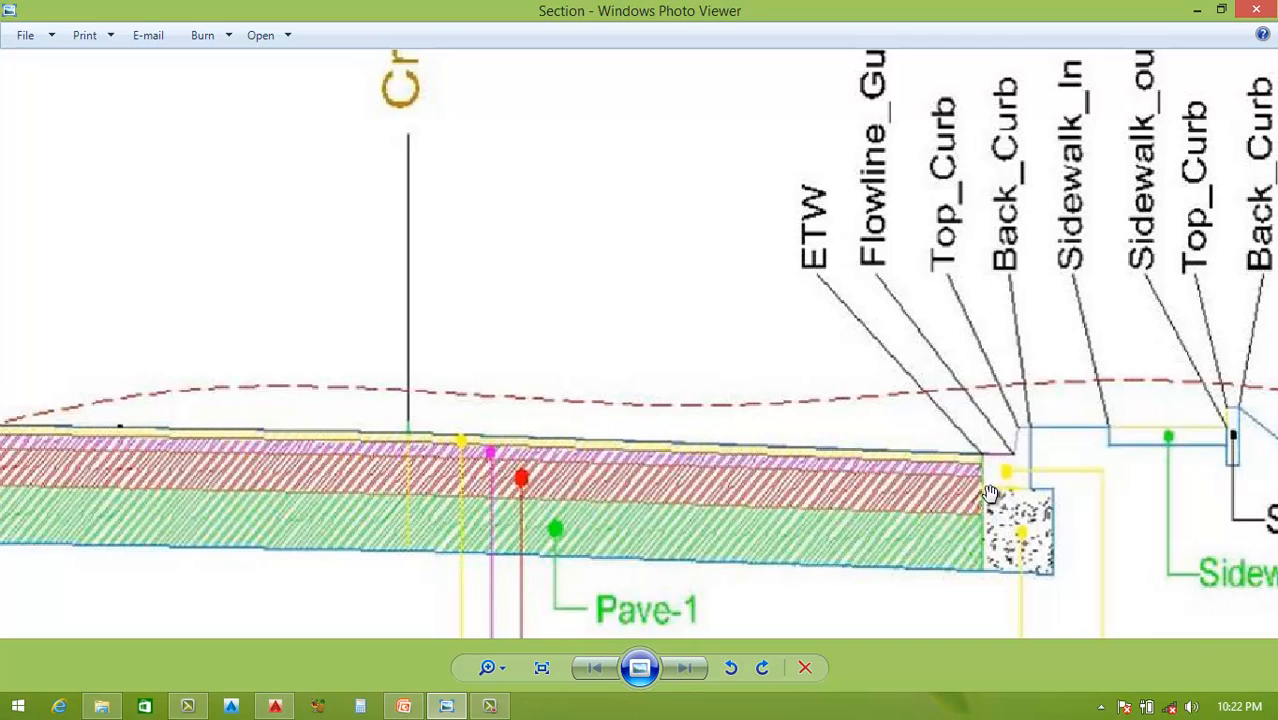
{"action": "scroll", "coordinate": [980, 474], "scroll_direction": "up", "scroll_amount": 1}
{"action": "scroll", "coordinate": [1000, 503], "scroll_direction": "down", "scroll_amount": 2}
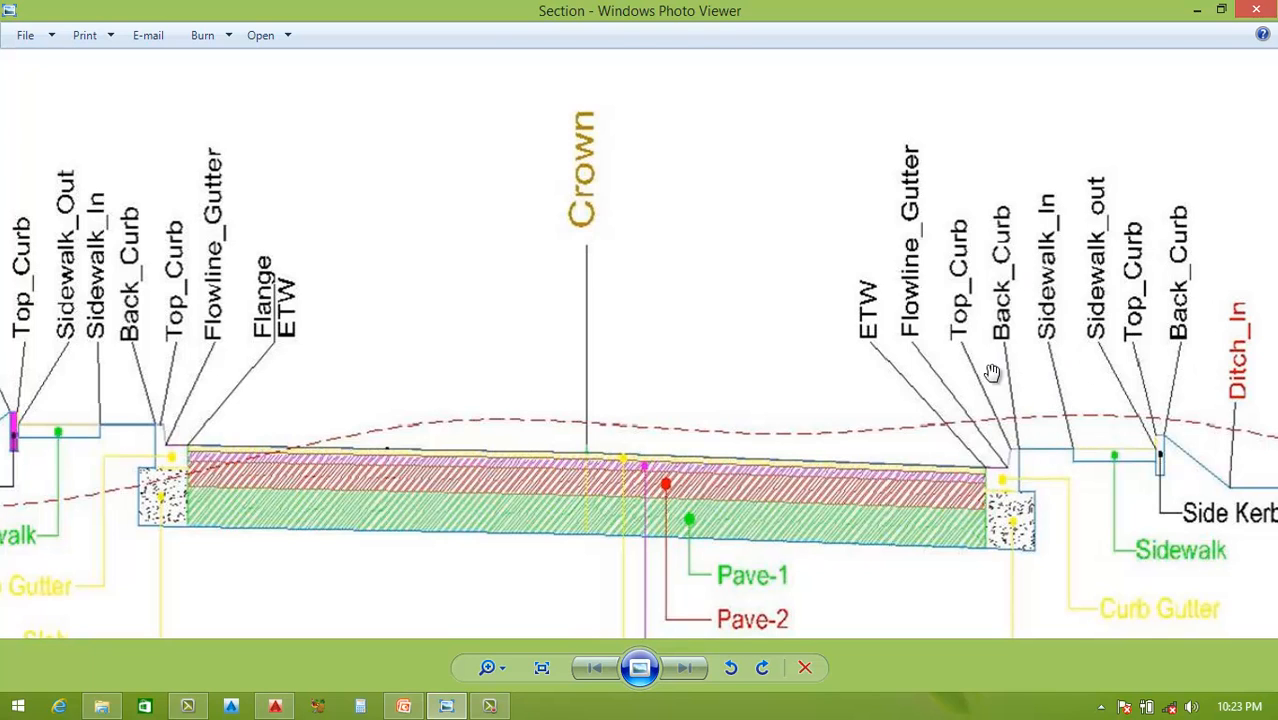
{"action": "scroll", "coordinate": [1030, 445], "scroll_direction": "down", "scroll_amount": 1}
{"action": "scroll", "coordinate": [787, 455], "scroll_direction": "down", "scroll_amount": 1}
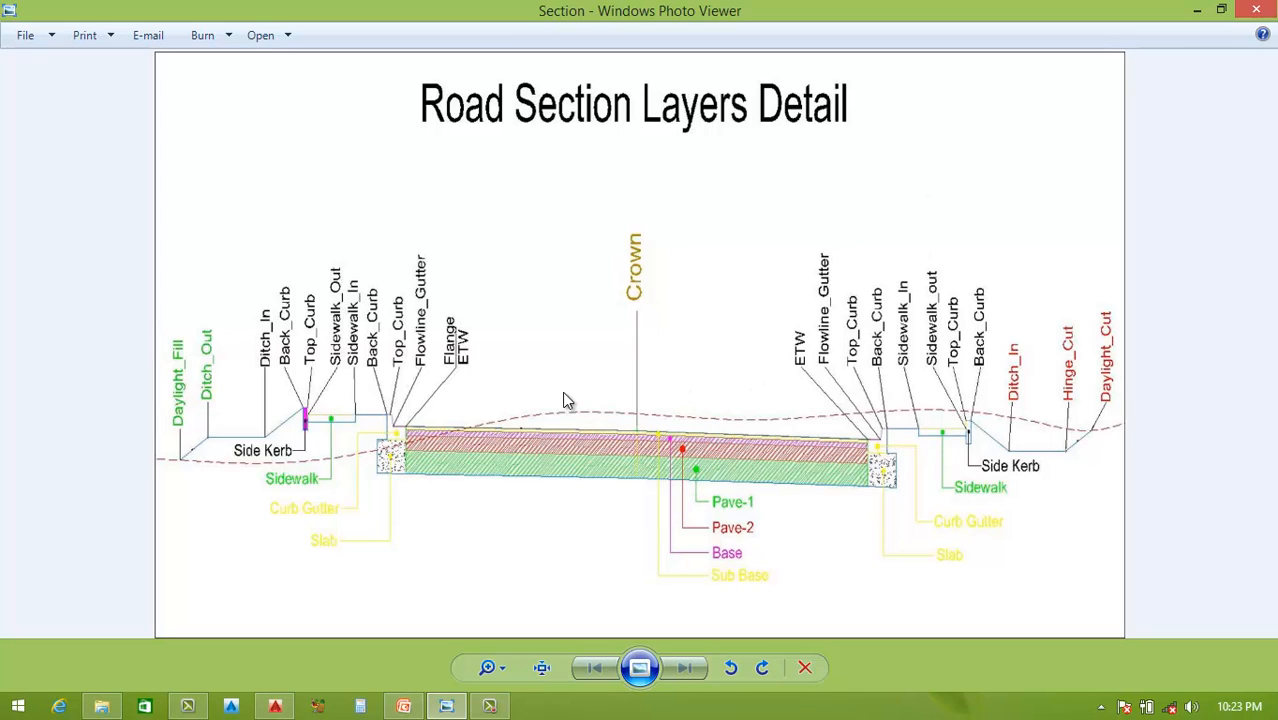
{"action": "left_click", "coordinate": [1258, 11]}
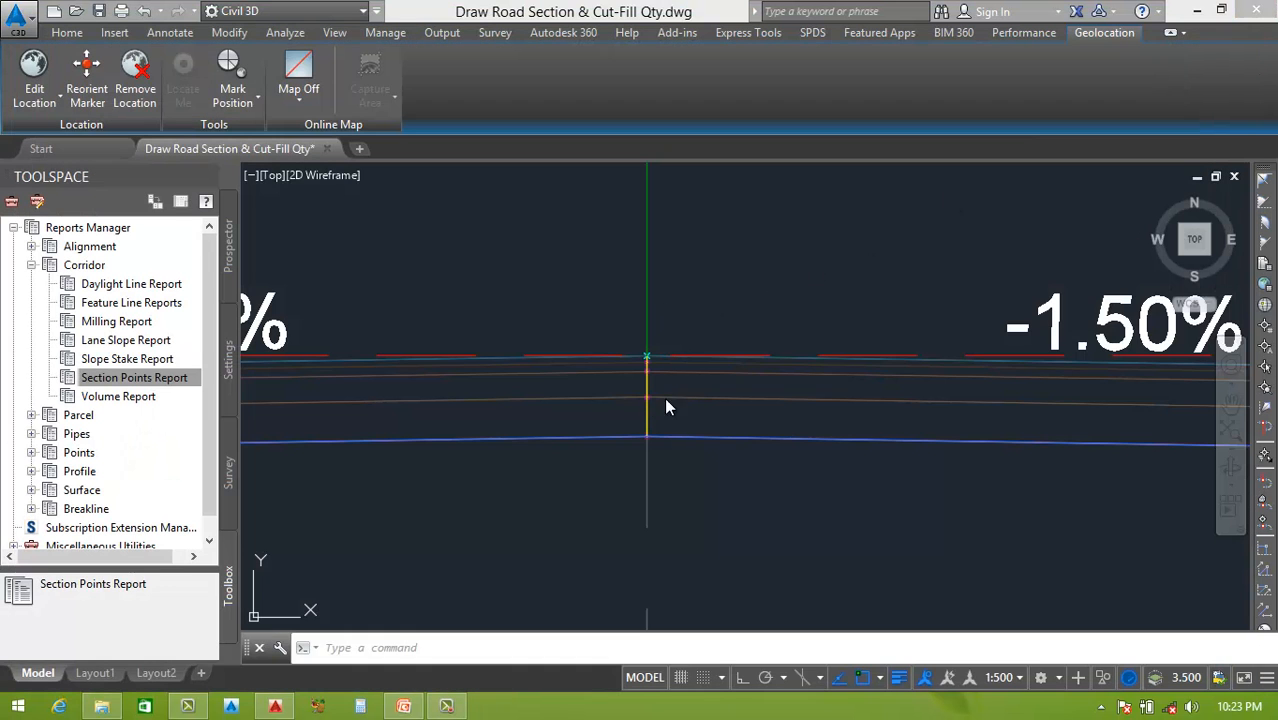
Step: Select the corridor section at the crown and open its View-Edit code set style for editing
{"action": "scroll", "coordinate": [641, 438], "scroll_direction": "down", "scroll_amount": 5}
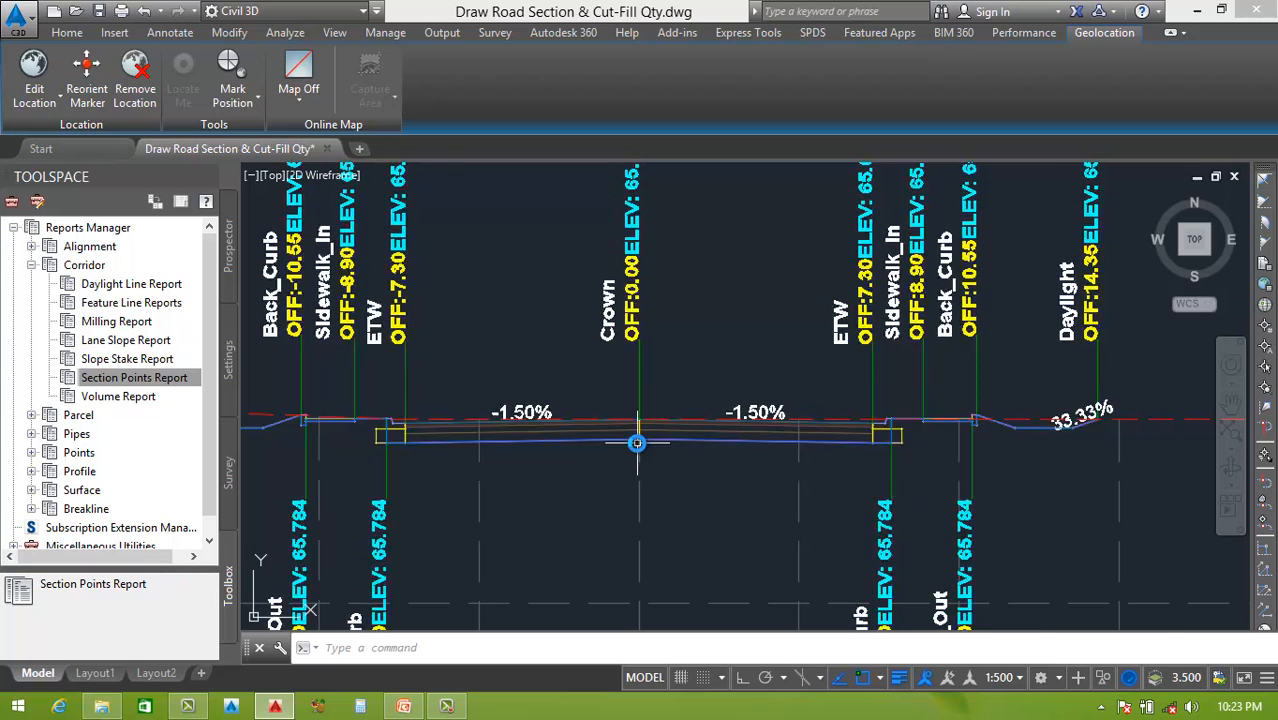
{"action": "scroll", "coordinate": [637, 443], "scroll_direction": "up", "scroll_amount": 5}
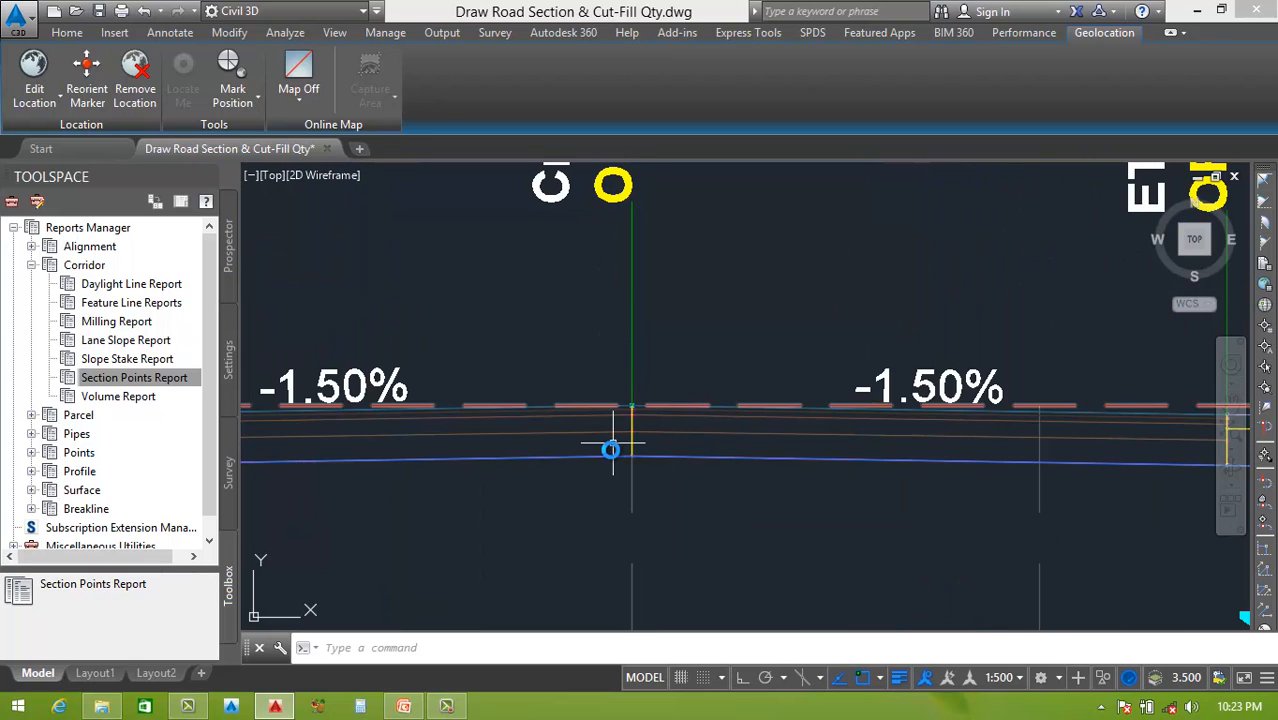
{"action": "scroll", "coordinate": [650, 395], "scroll_direction": "up", "scroll_amount": 5}
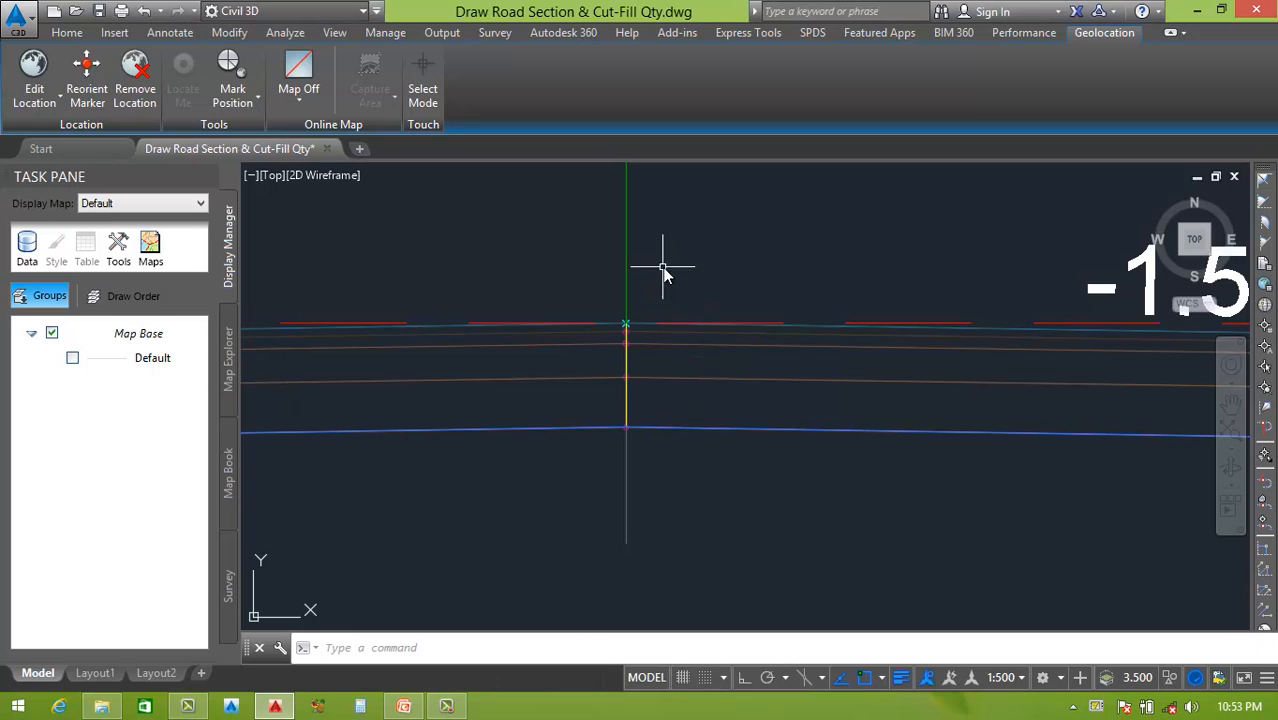
{"action": "left_click", "coordinate": [663, 269]}
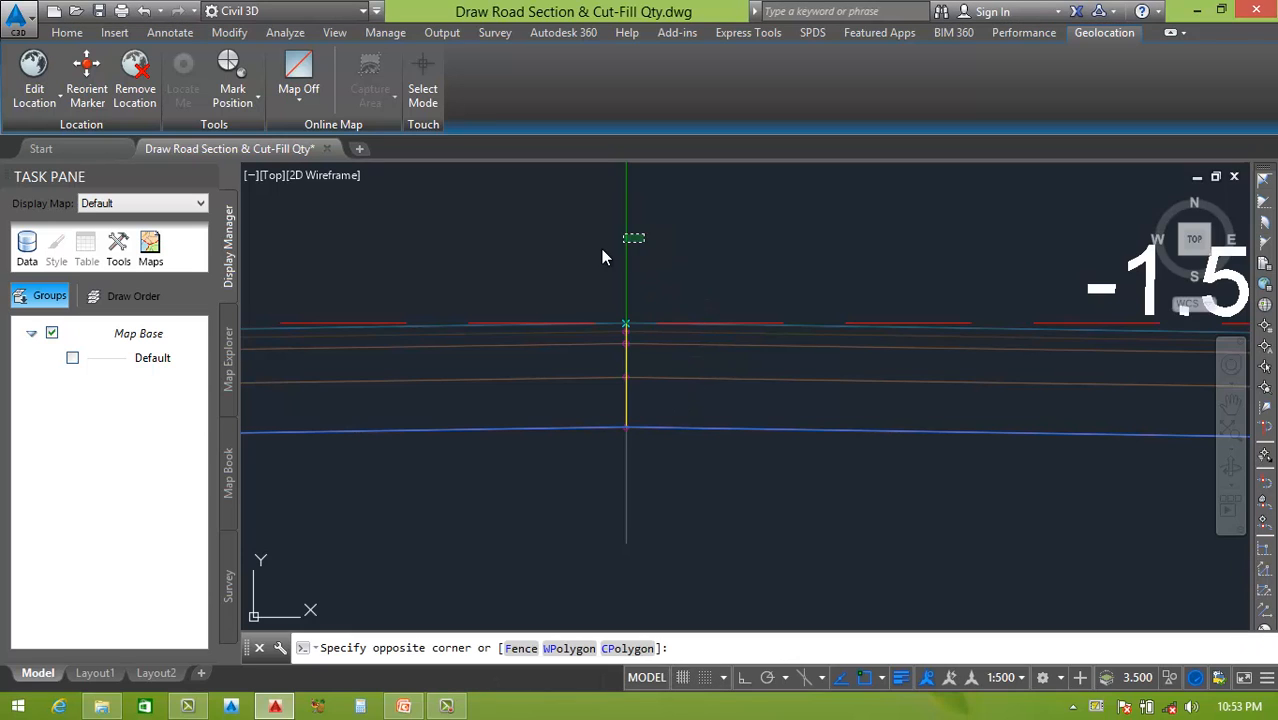
{"action": "left_click", "coordinate": [600, 249]}
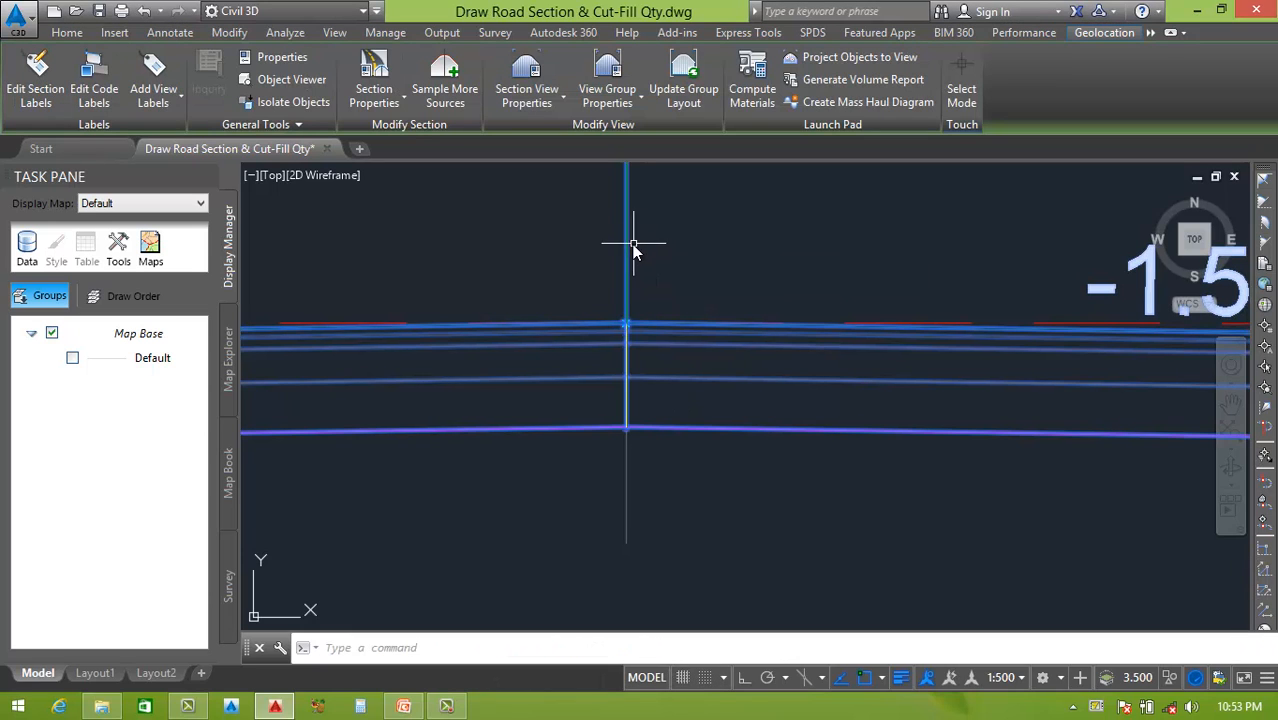
{"action": "right_click", "coordinate": [630, 244]}
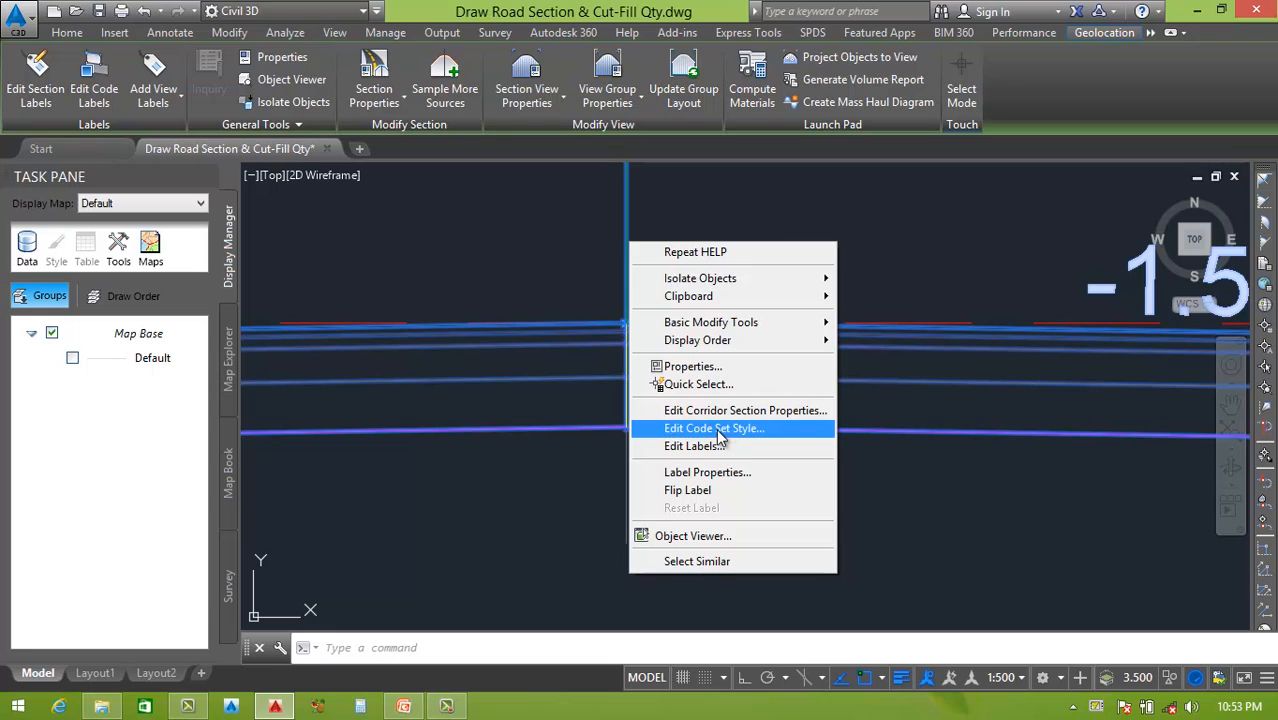
{"action": "left_click", "coordinate": [721, 428]}
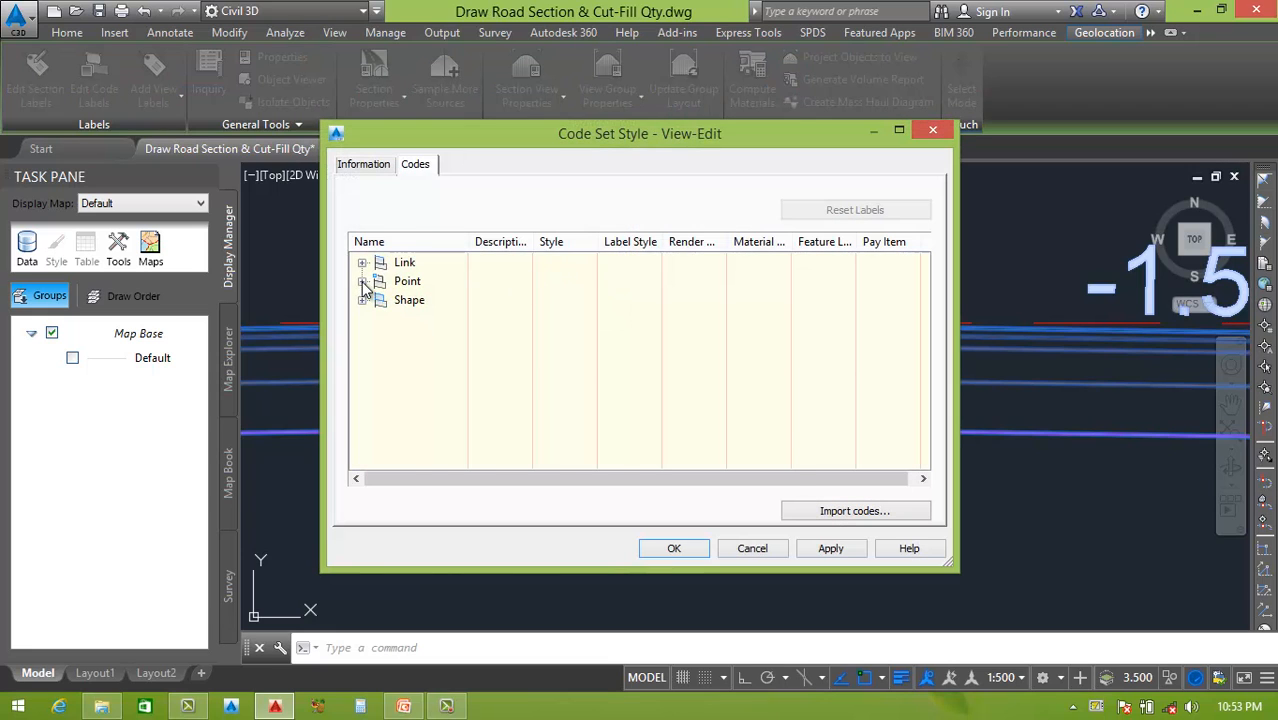
Step: Assign the Offset Elevation label style to all point codes from <default> to Top_Curb and apply the change
{"action": "left_click", "coordinate": [363, 282]}
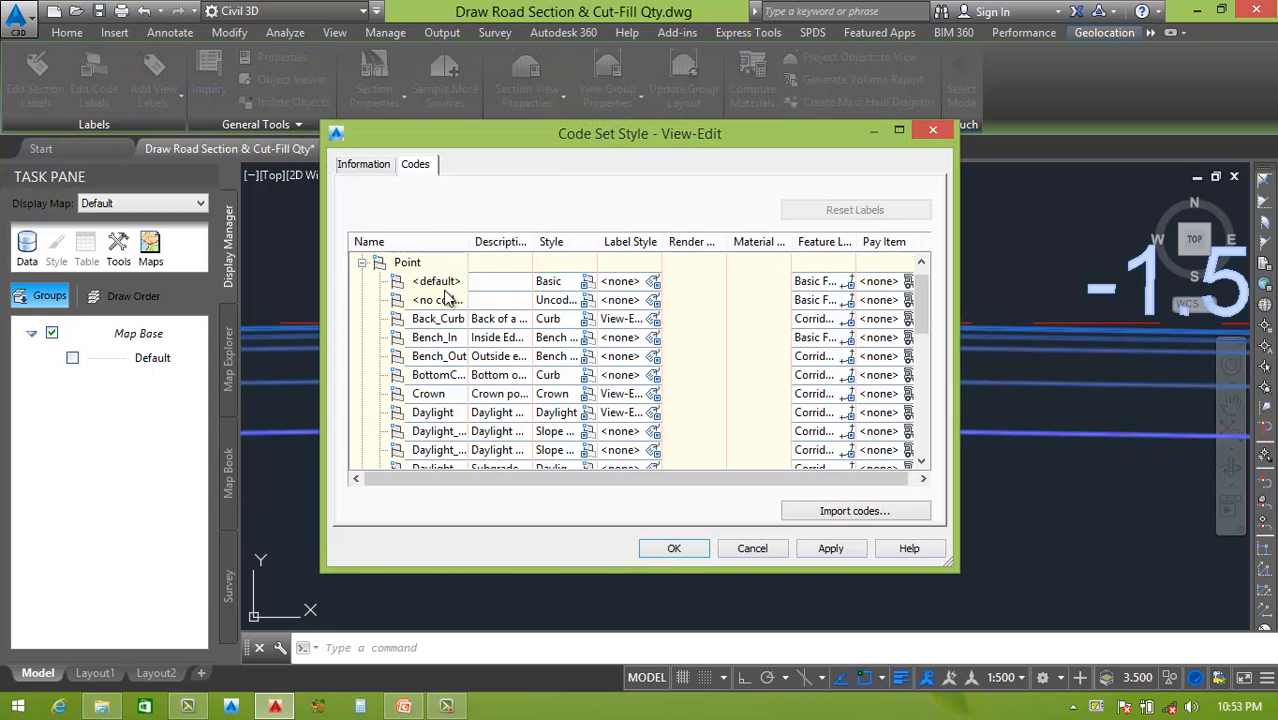
{"action": "left_click", "coordinate": [625, 283]}
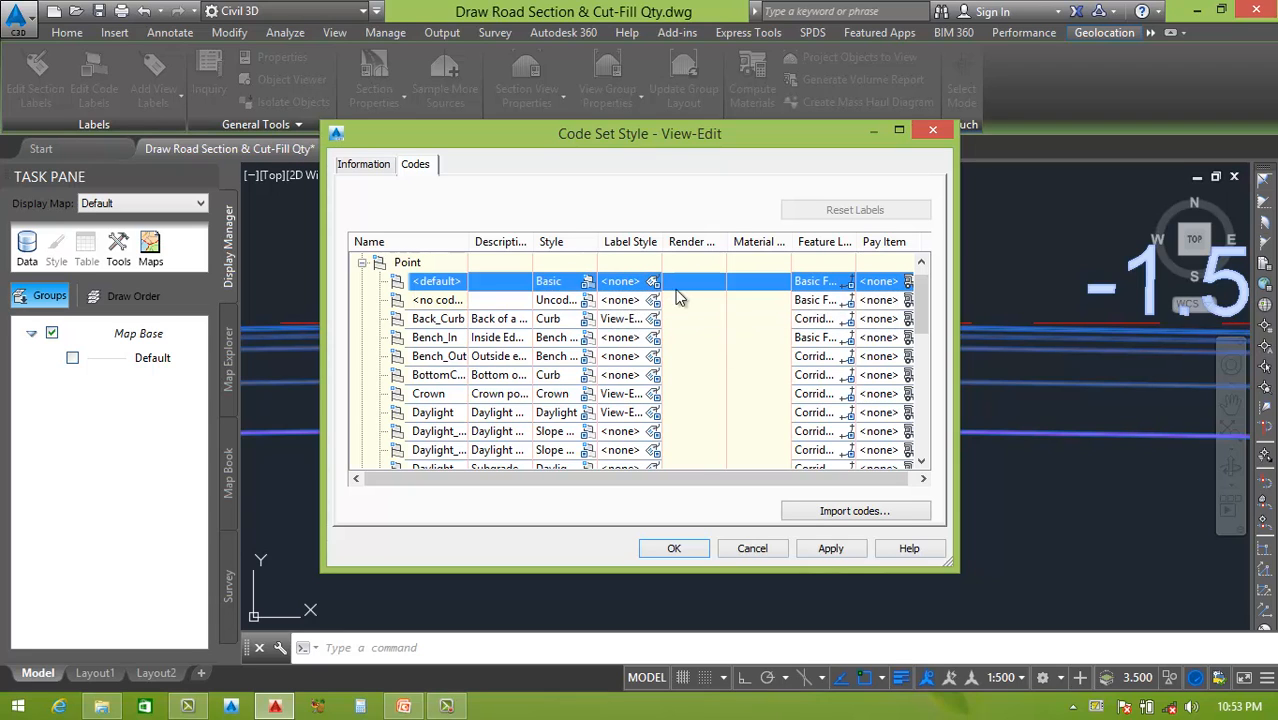
{"action": "scroll", "coordinate": [726, 297], "scroll_direction": "down", "scroll_amount": 9}
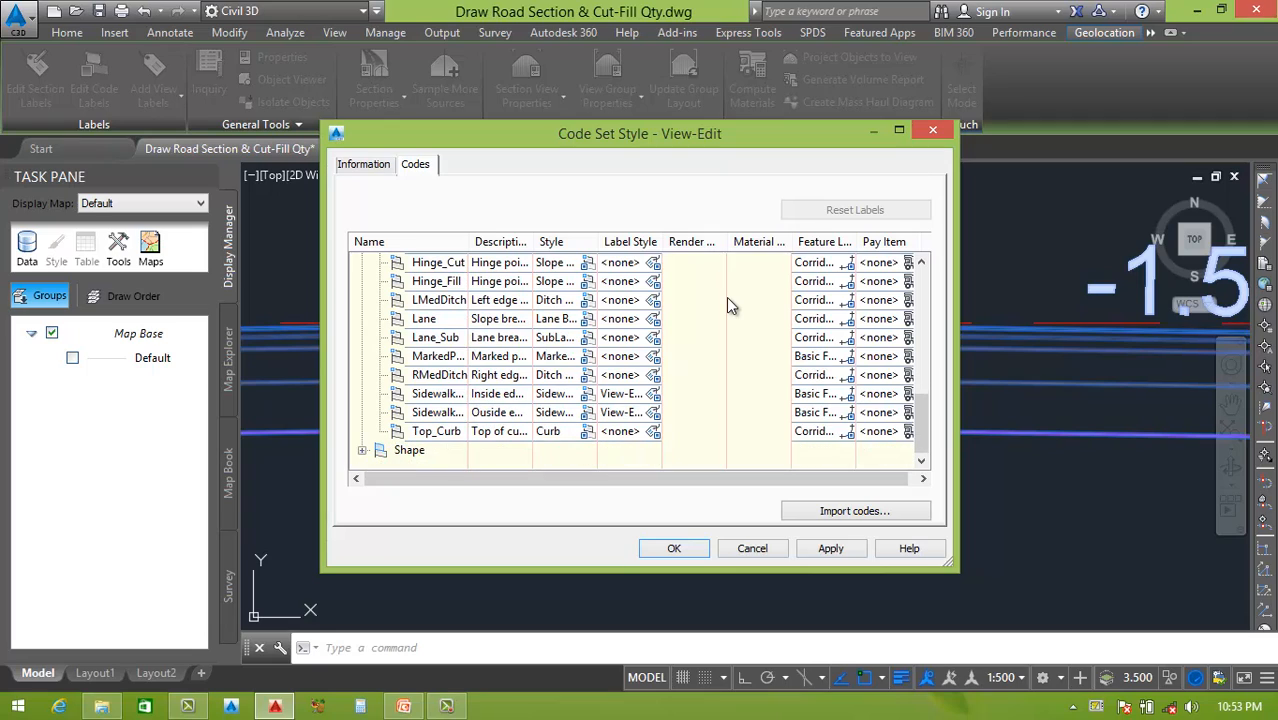
{"action": "left_click", "coordinate": [630, 437], "text": "shift"}
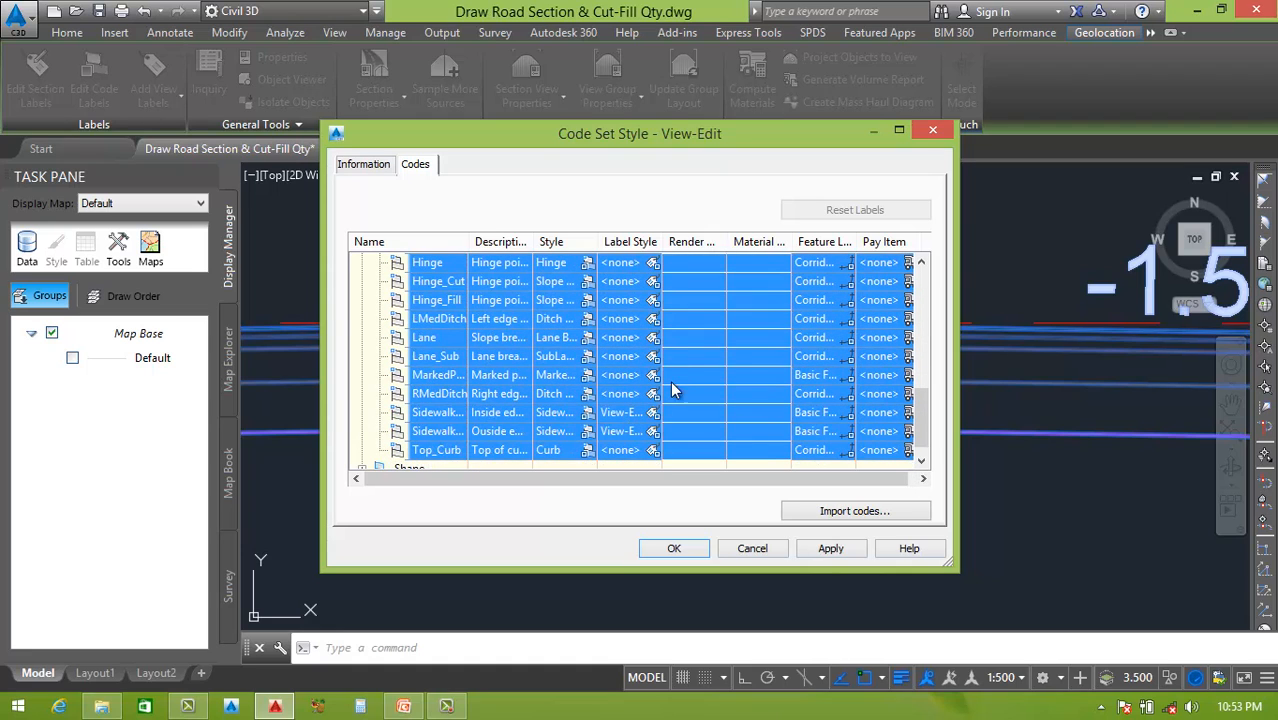
{"action": "left_click", "coordinate": [654, 339]}
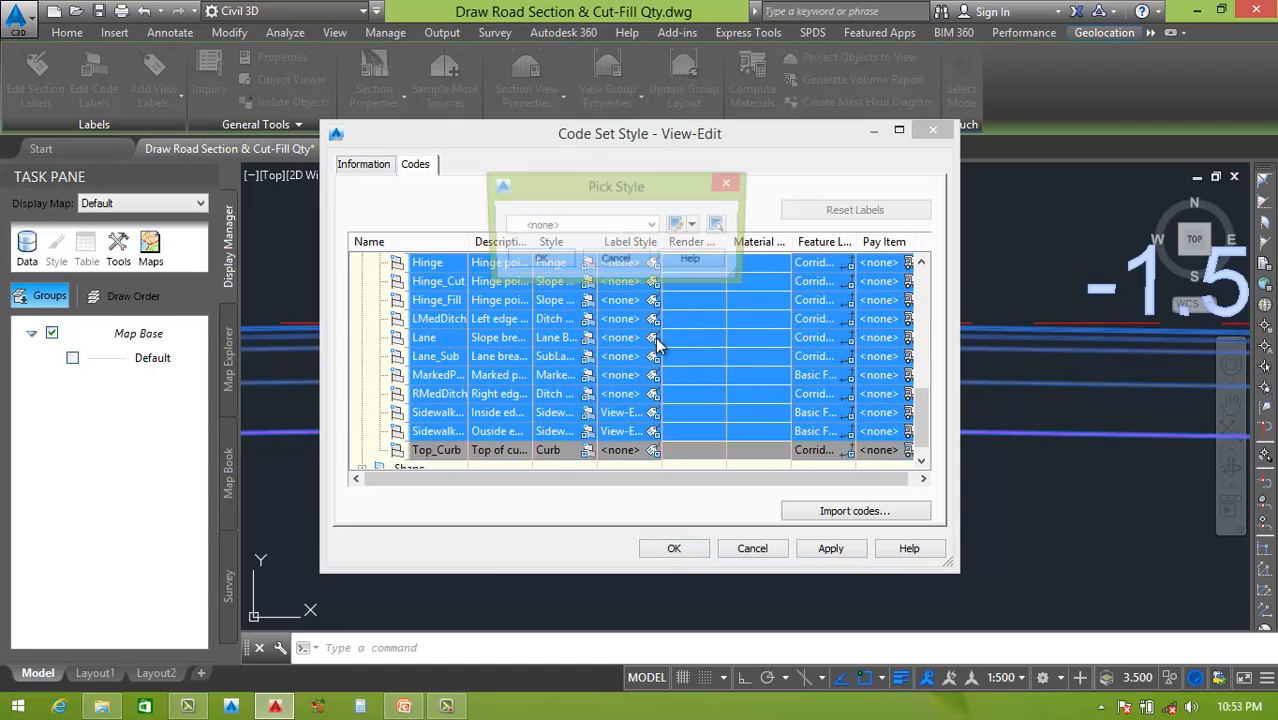
{"action": "left_click", "coordinate": [653, 227]}
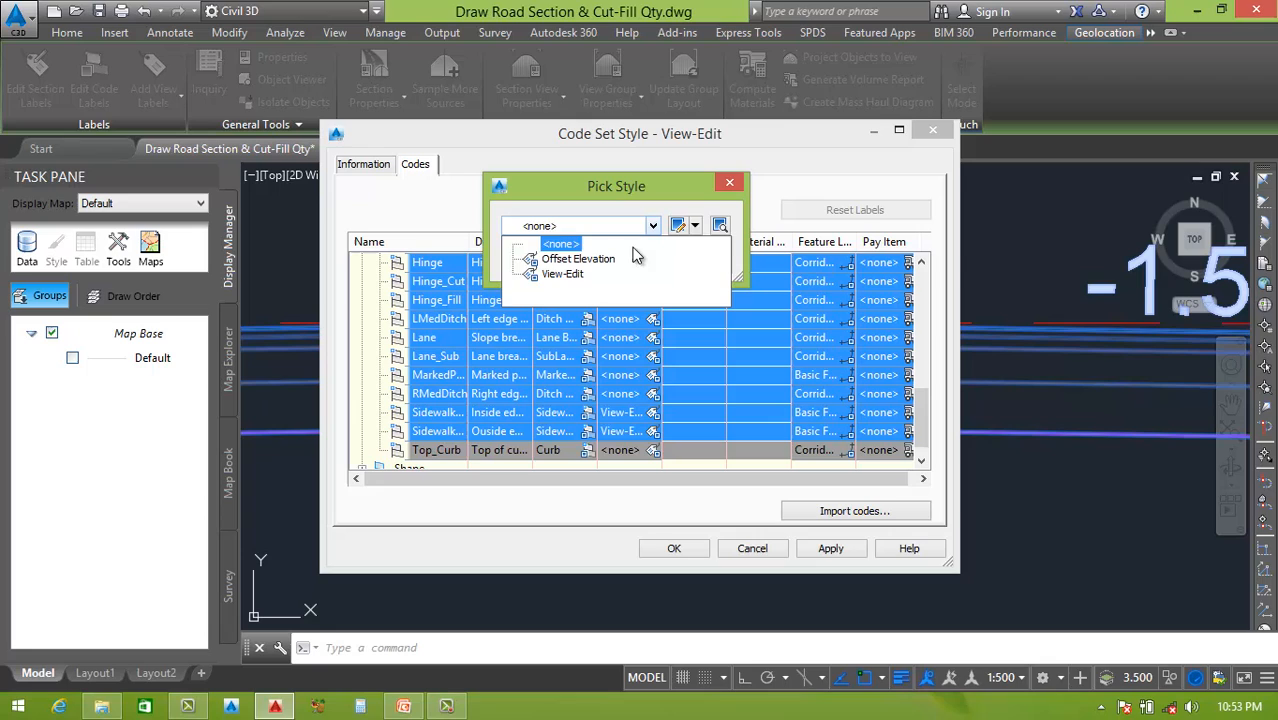
{"action": "left_click", "coordinate": [583, 258]}
{"action": "left_click", "coordinate": [540, 261]}
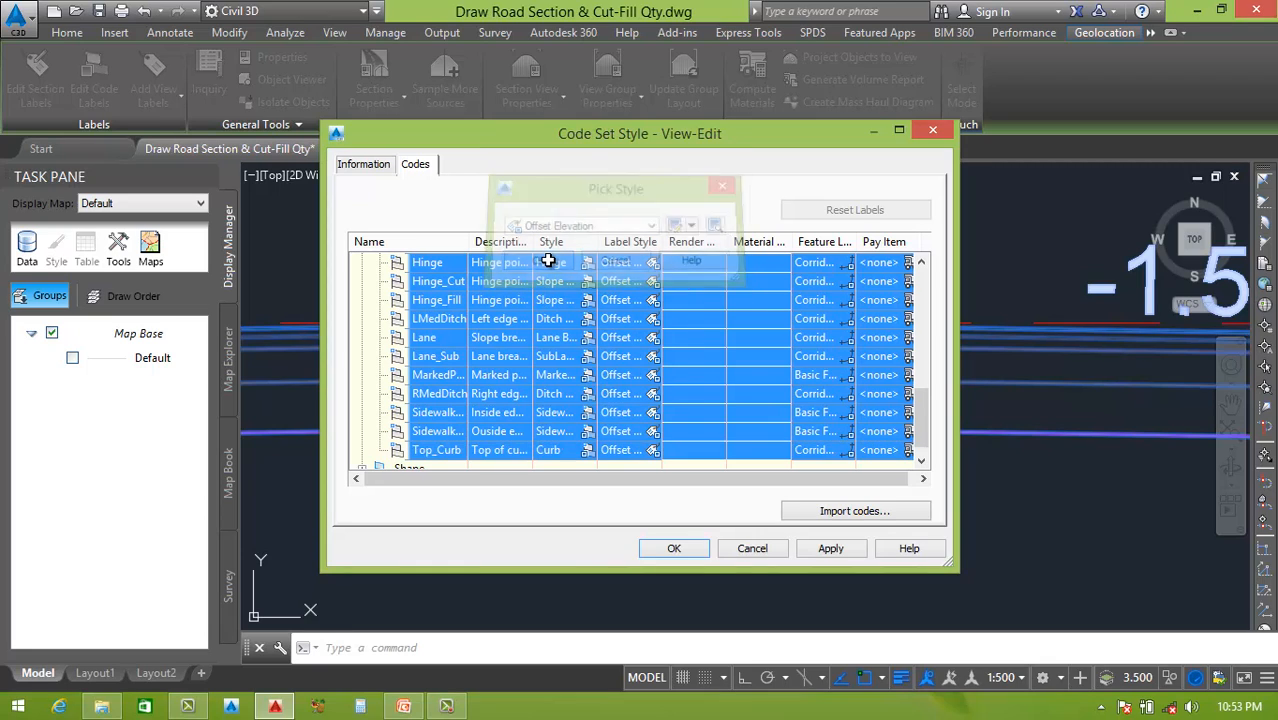
{"action": "left_click", "coordinate": [830, 550]}
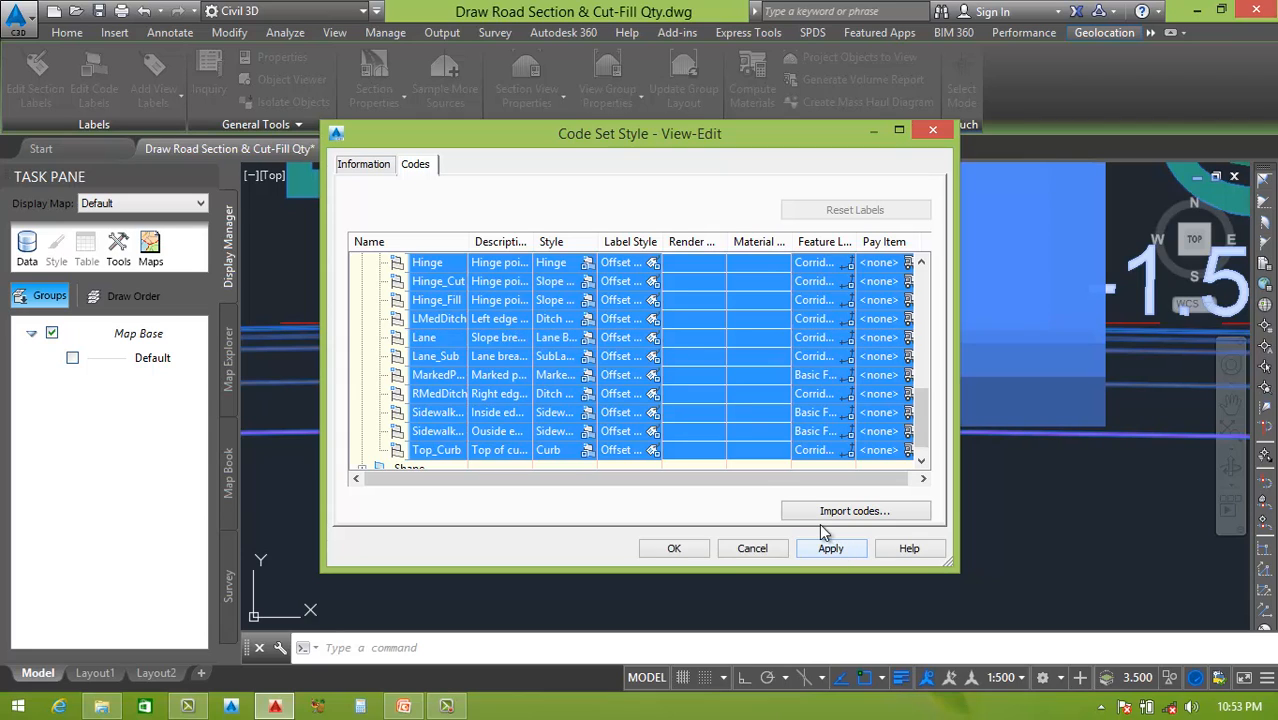
Step: Choose the View-Edit label style for the selected point codes and open that style for editing
{"action": "left_click", "coordinate": [653, 337]}
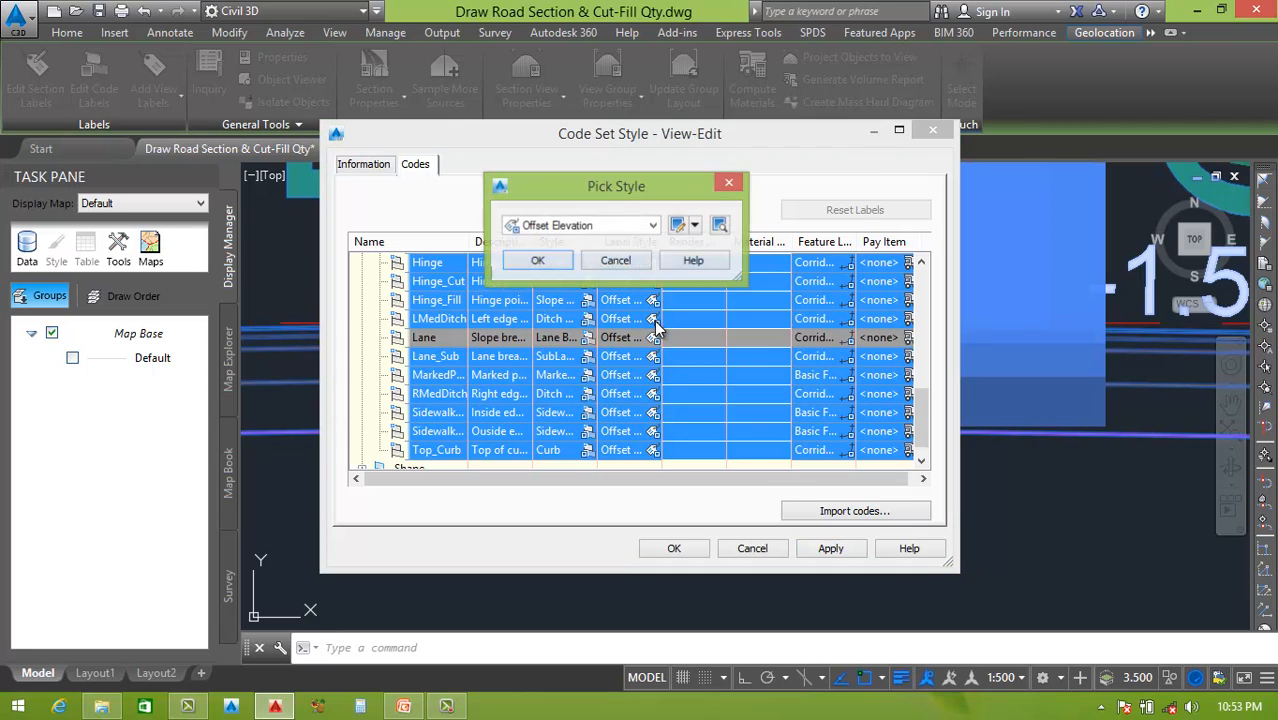
{"action": "left_click", "coordinate": [653, 226]}
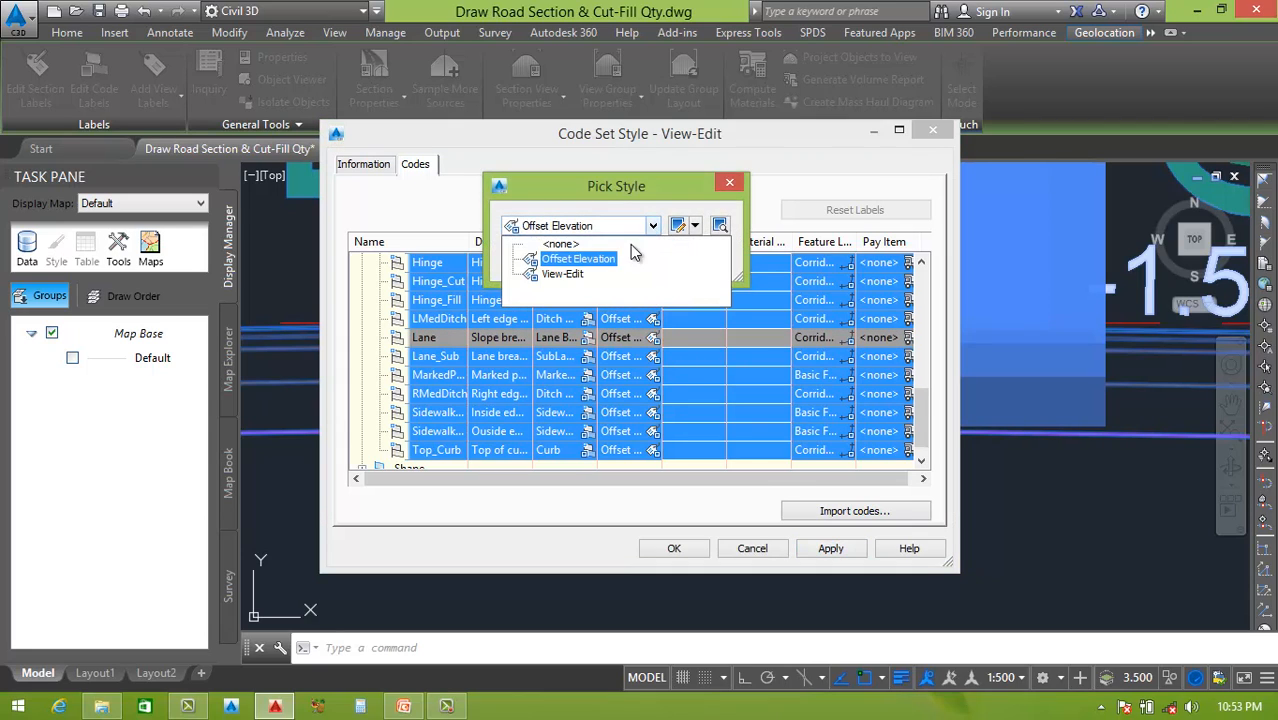
{"action": "left_click", "coordinate": [568, 274]}
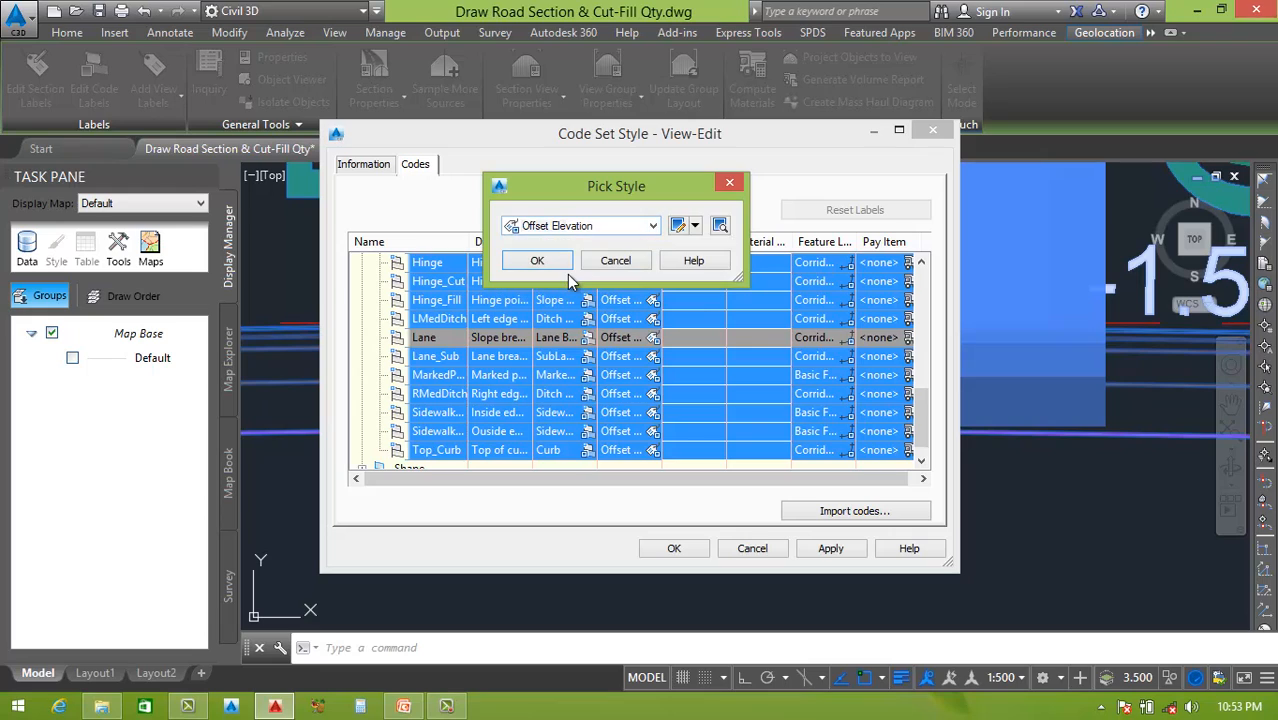
{"action": "left_click", "coordinate": [683, 226]}
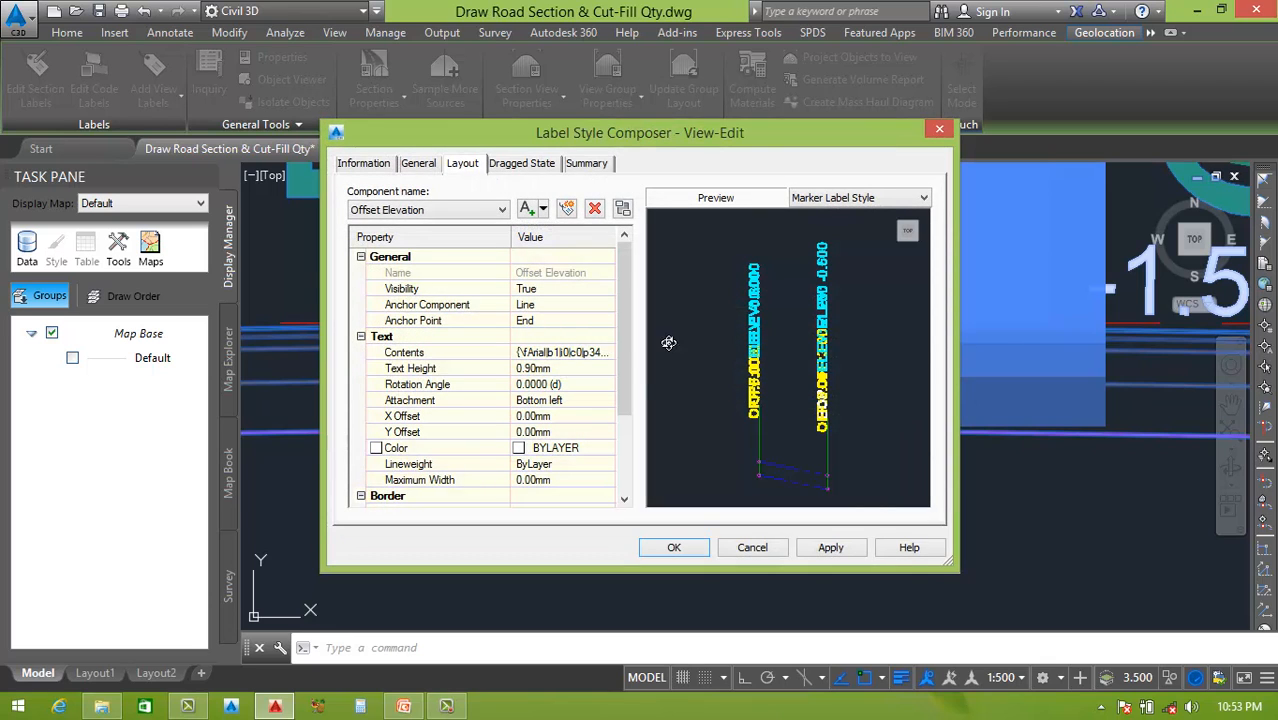
Step: Delete the offset and elevation text from the Offset Elevation component's contents, keeping only the Point Code field, and accept the edited text
{"action": "left_click", "coordinate": [608, 354]}
{"action": "left_click", "coordinate": [609, 354]}
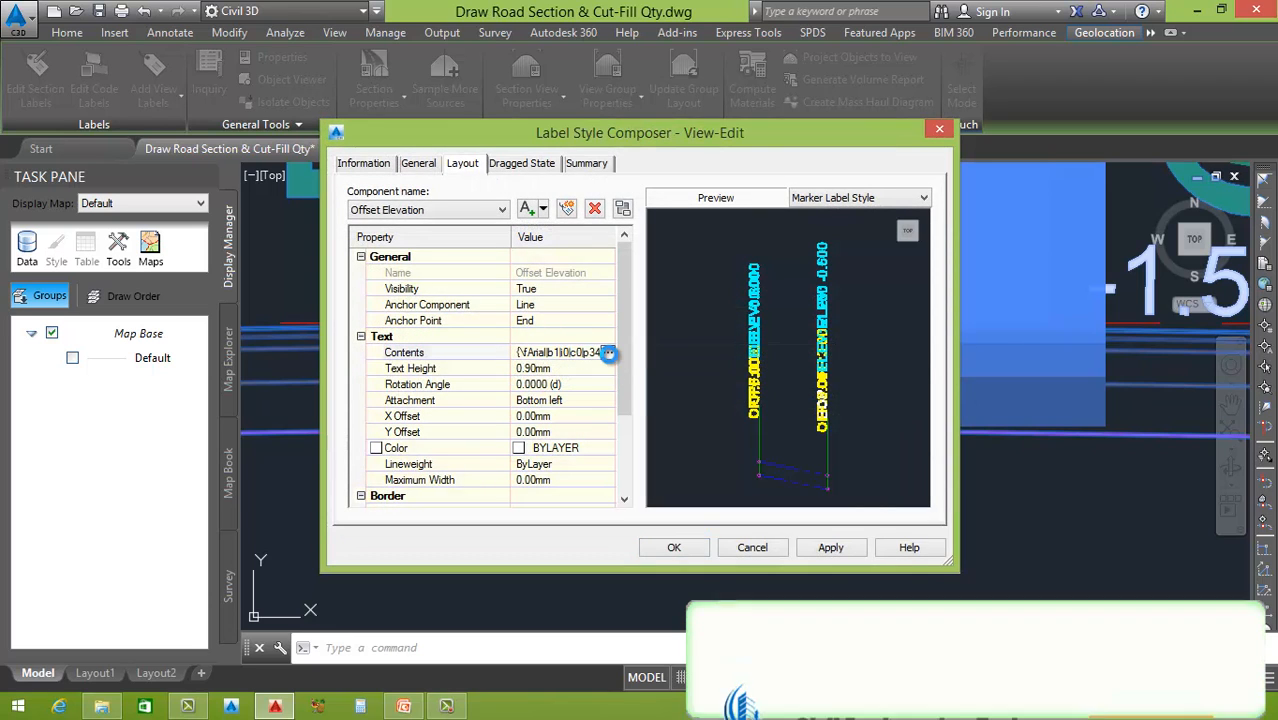
{"action": "left_click", "coordinate": [687, 180]}
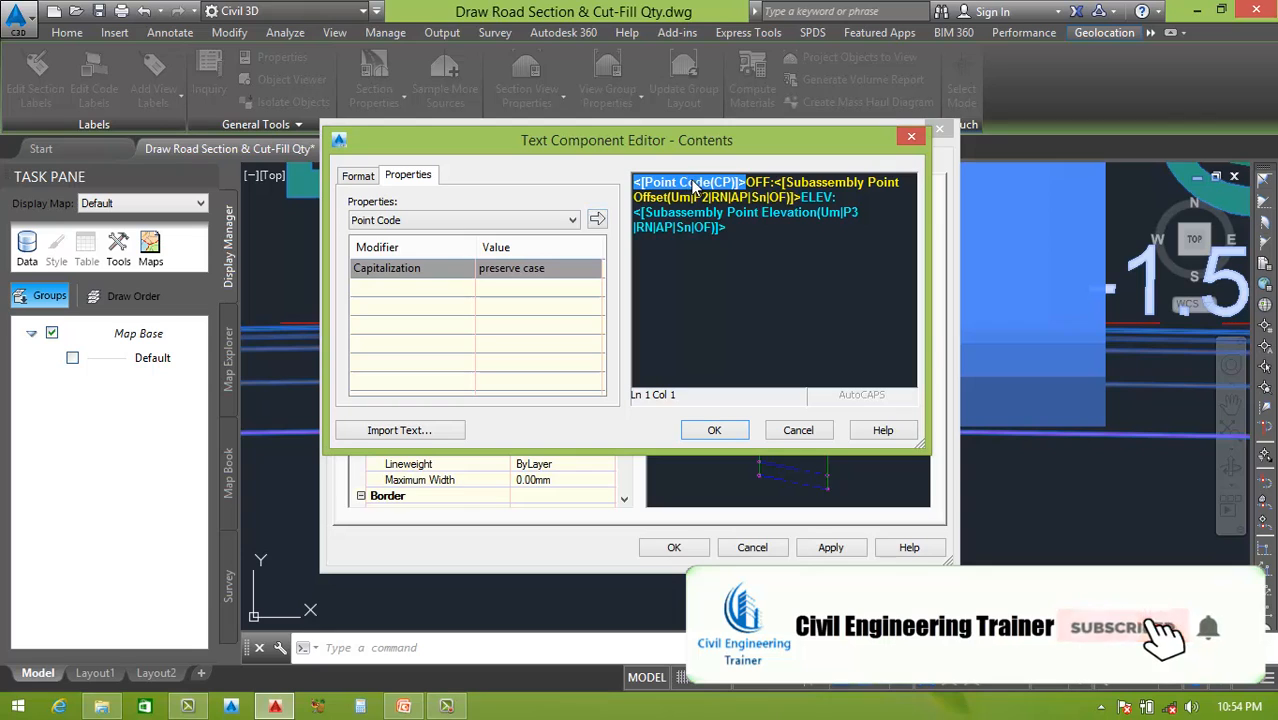
{"action": "left_click", "coordinate": [713, 228]}
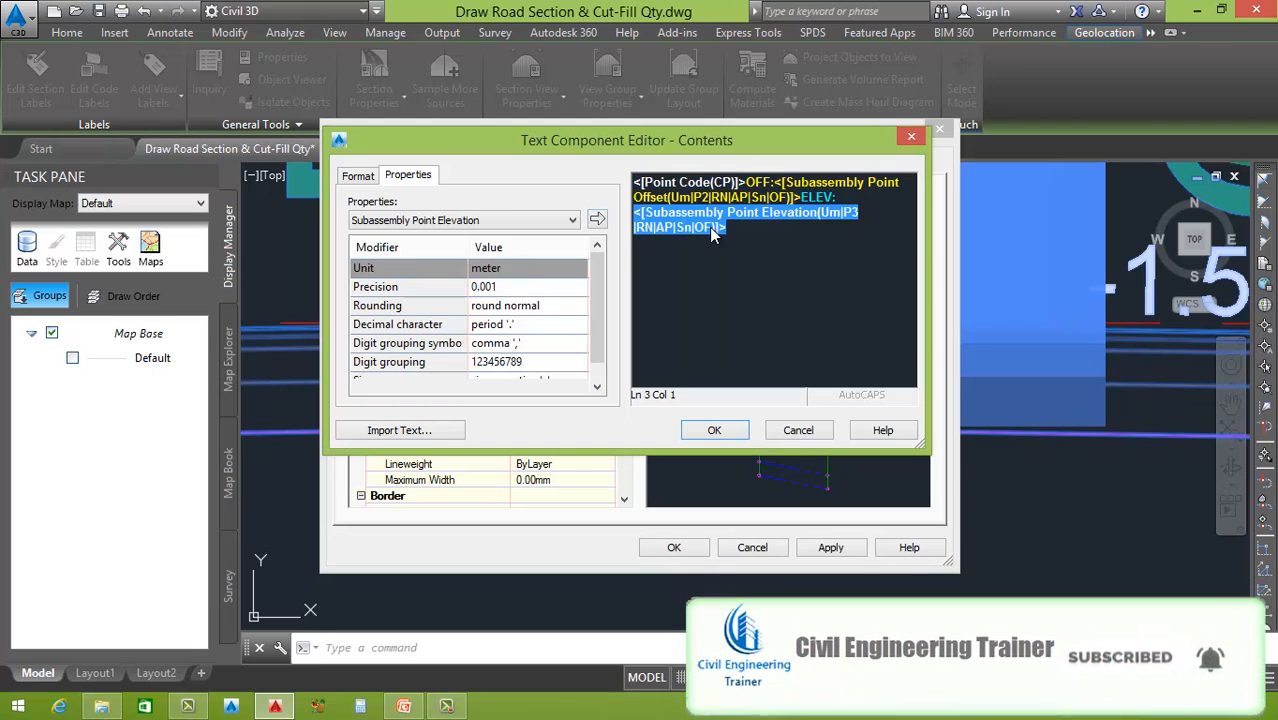
{"action": "key", "text": "BackSpace"}
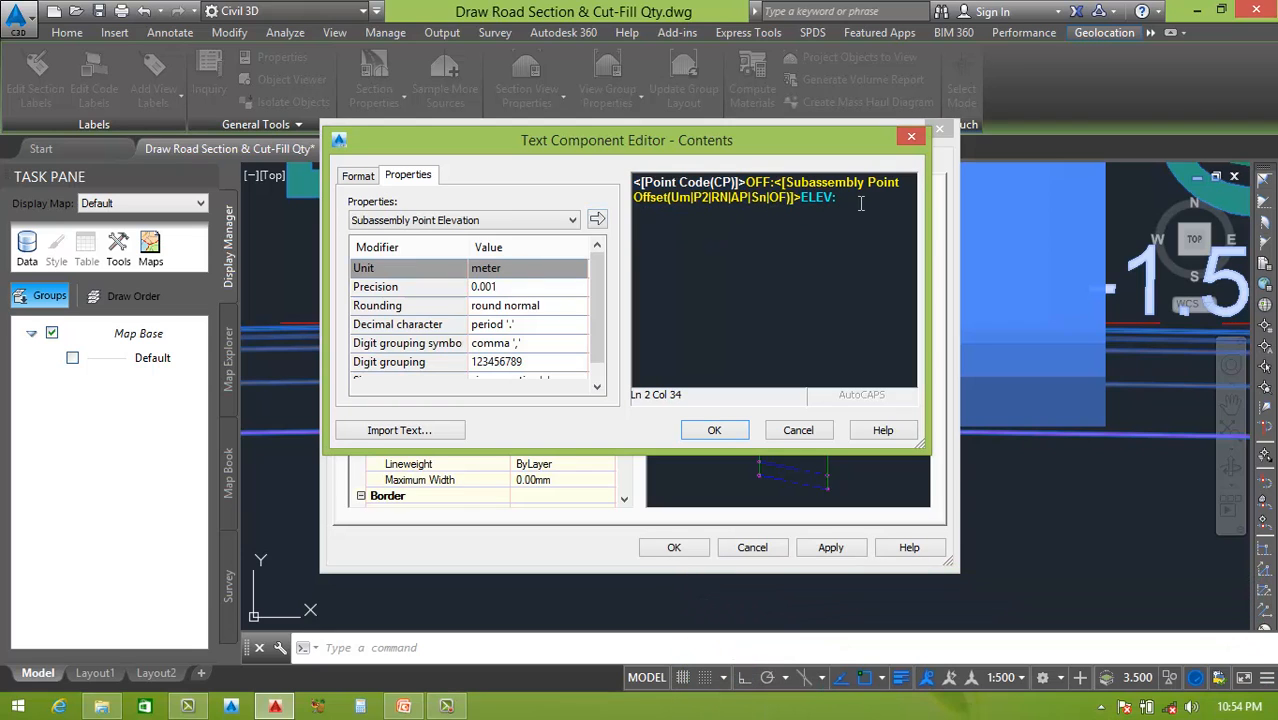
{"action": "key", "text": "BackSpace"}
{"action": "key", "text": "BackSpace"}
{"action": "key", "text": "BackSpace"}
{"action": "key", "text": "BackSpace"}
{"action": "key", "text": "BackSpace"}
{"action": "key", "text": "BackSpace"}
{"action": "key", "text": "BackSpace"}
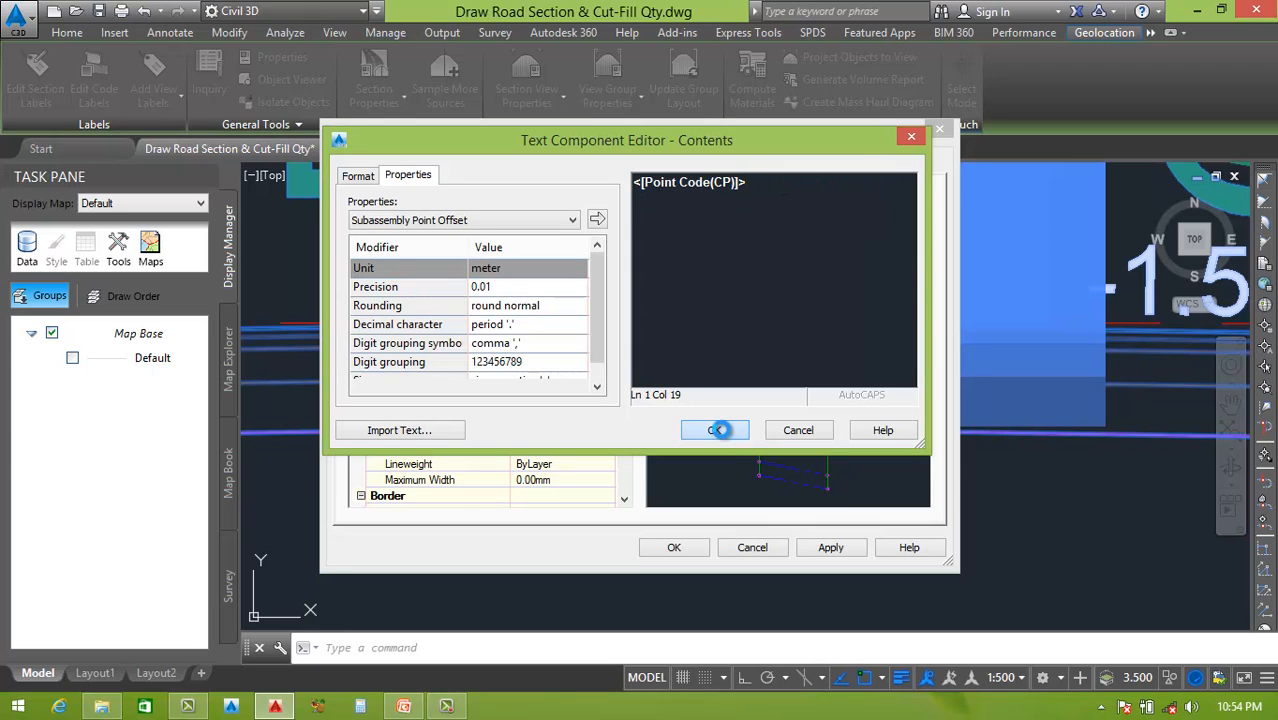
{"action": "left_click", "coordinate": [720, 430]}
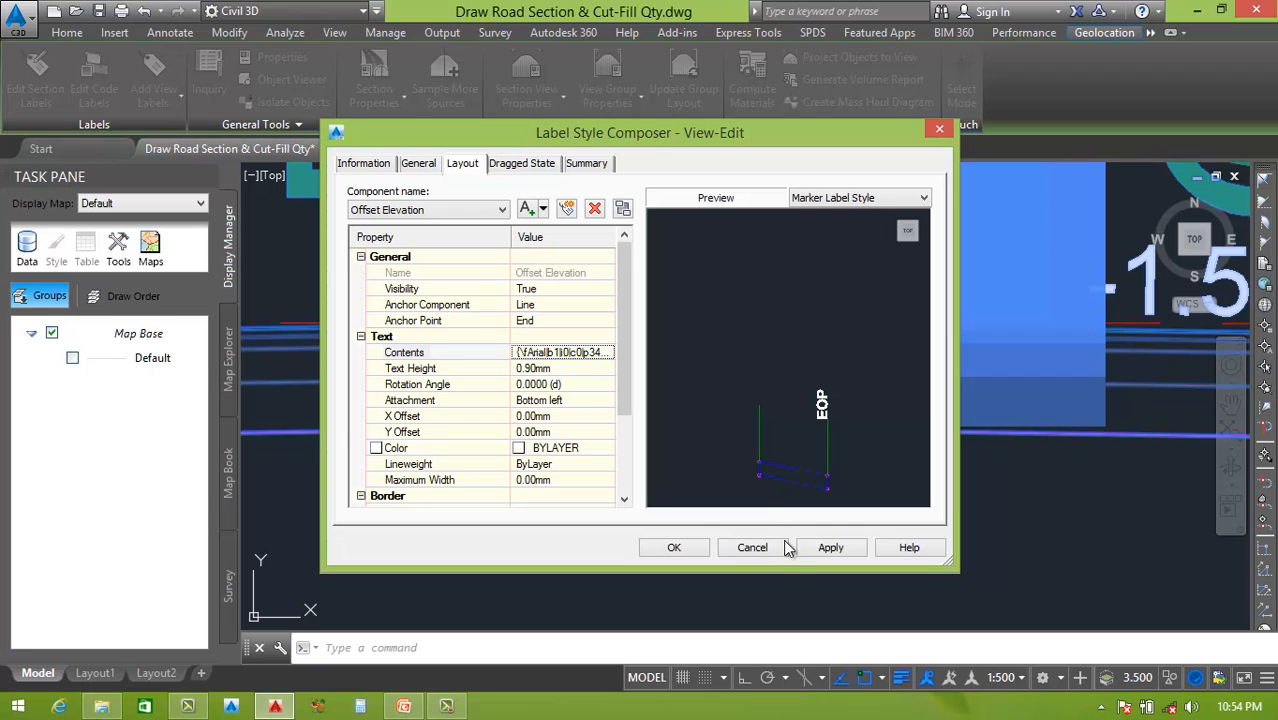
Step: Apply the edited View-Edit label style, assign it to the selected point codes, and save the code set style
{"action": "left_click", "coordinate": [830, 548]}
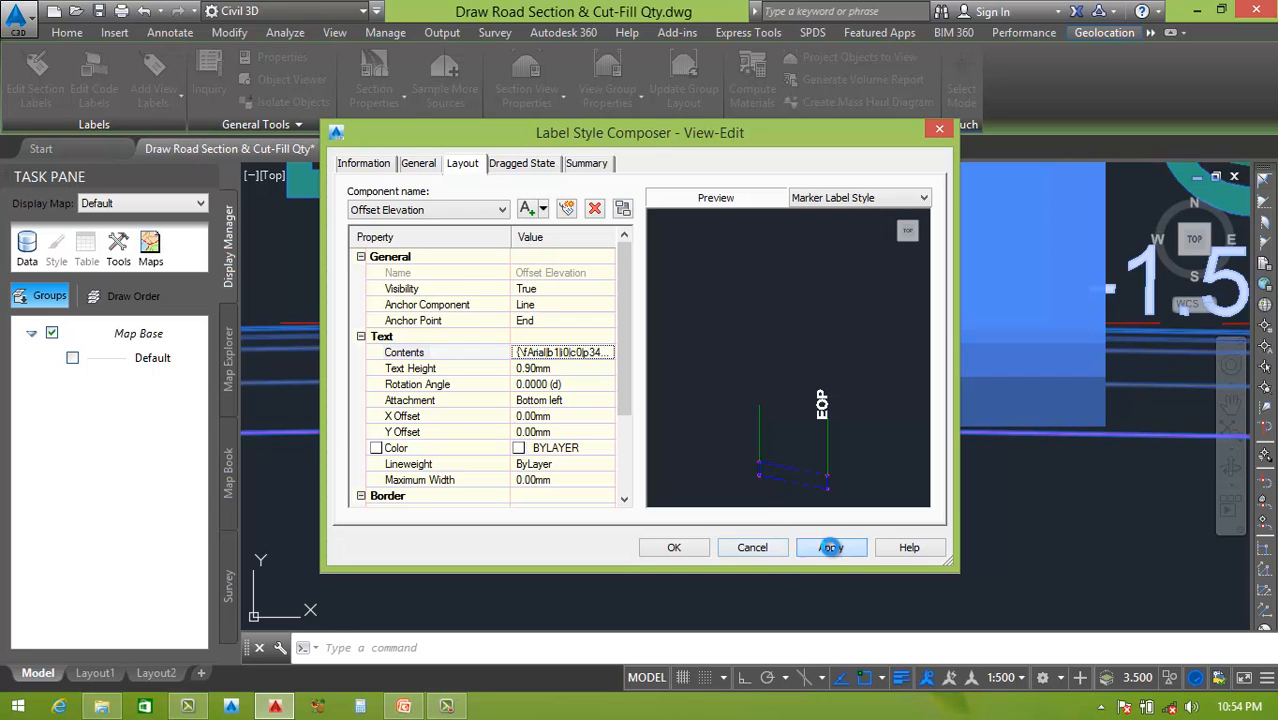
{"action": "left_click", "coordinate": [674, 549]}
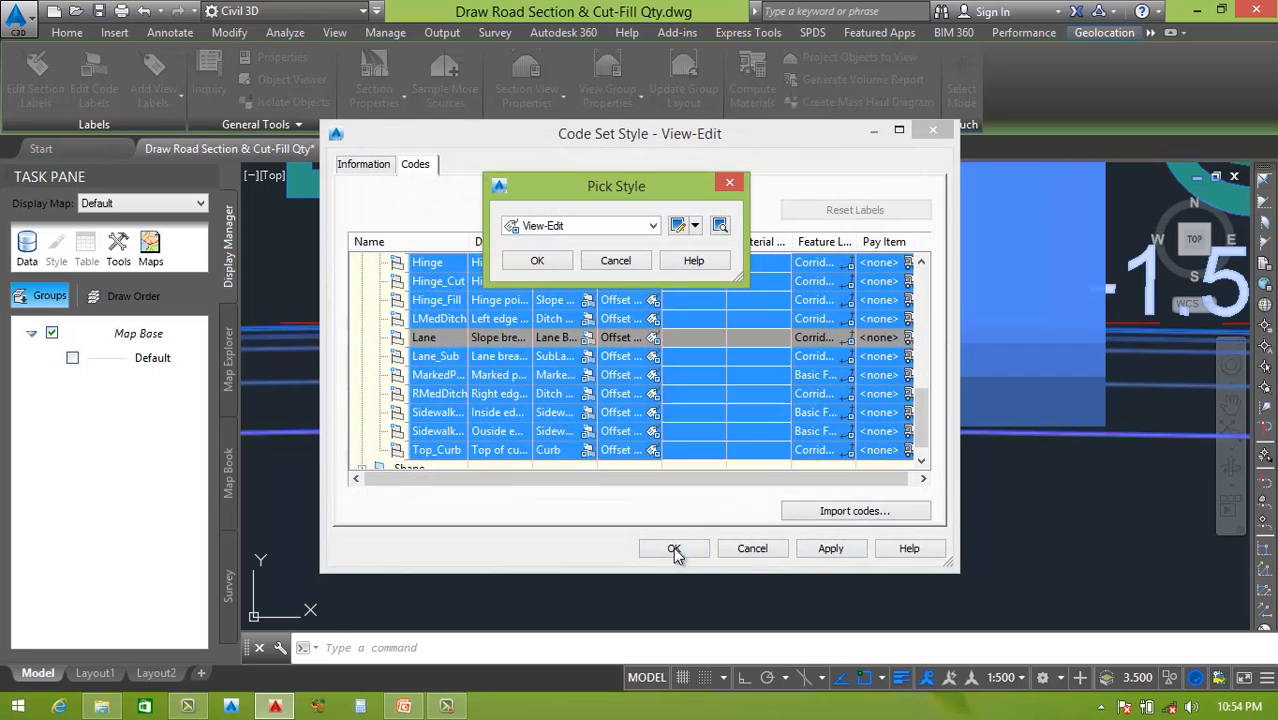
{"action": "left_click", "coordinate": [537, 261]}
{"action": "left_click", "coordinate": [833, 550]}
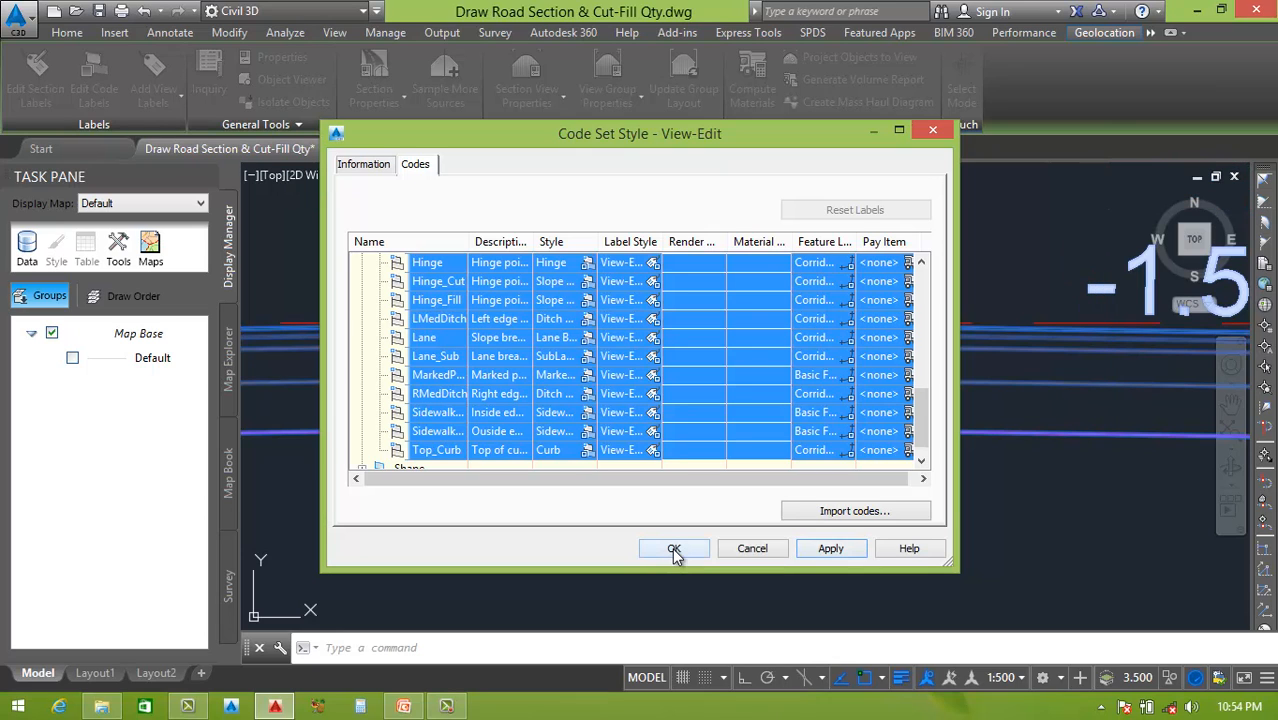
{"action": "left_click", "coordinate": [674, 550]}
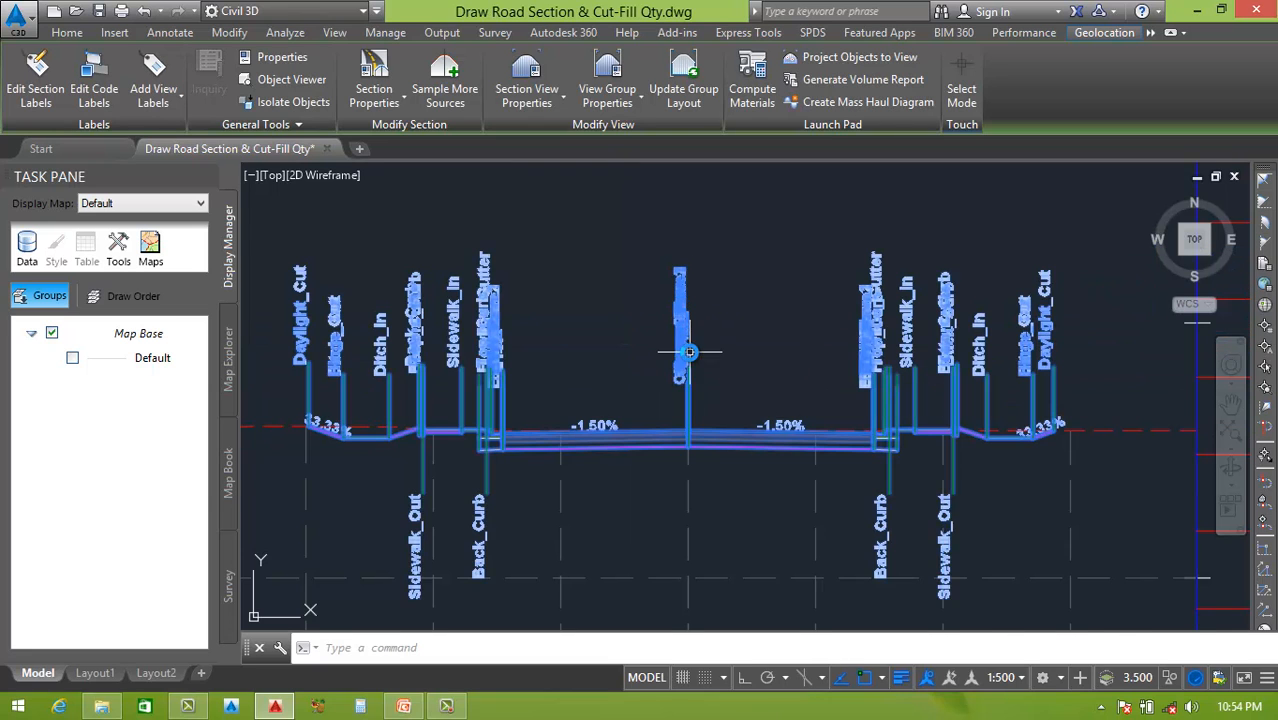
{"action": "scroll", "coordinate": [688, 355], "scroll_direction": "up", "scroll_amount": 8}
{"action": "key", "text": "Escape"}
Step: Set the drawing's annotation scale to 1:20
{"action": "scroll", "coordinate": [730, 380], "scroll_direction": "down", "scroll_amount": 6}
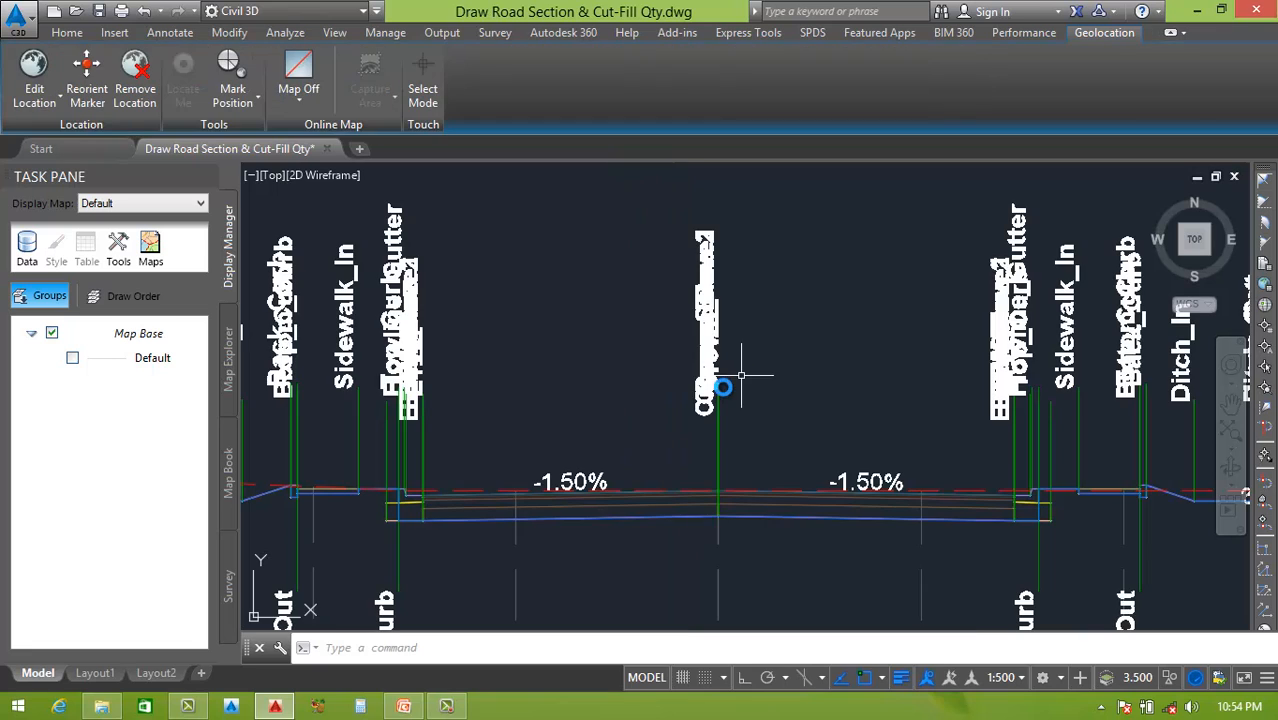
{"action": "scroll", "coordinate": [470, 430], "scroll_direction": "down", "scroll_amount": 2}
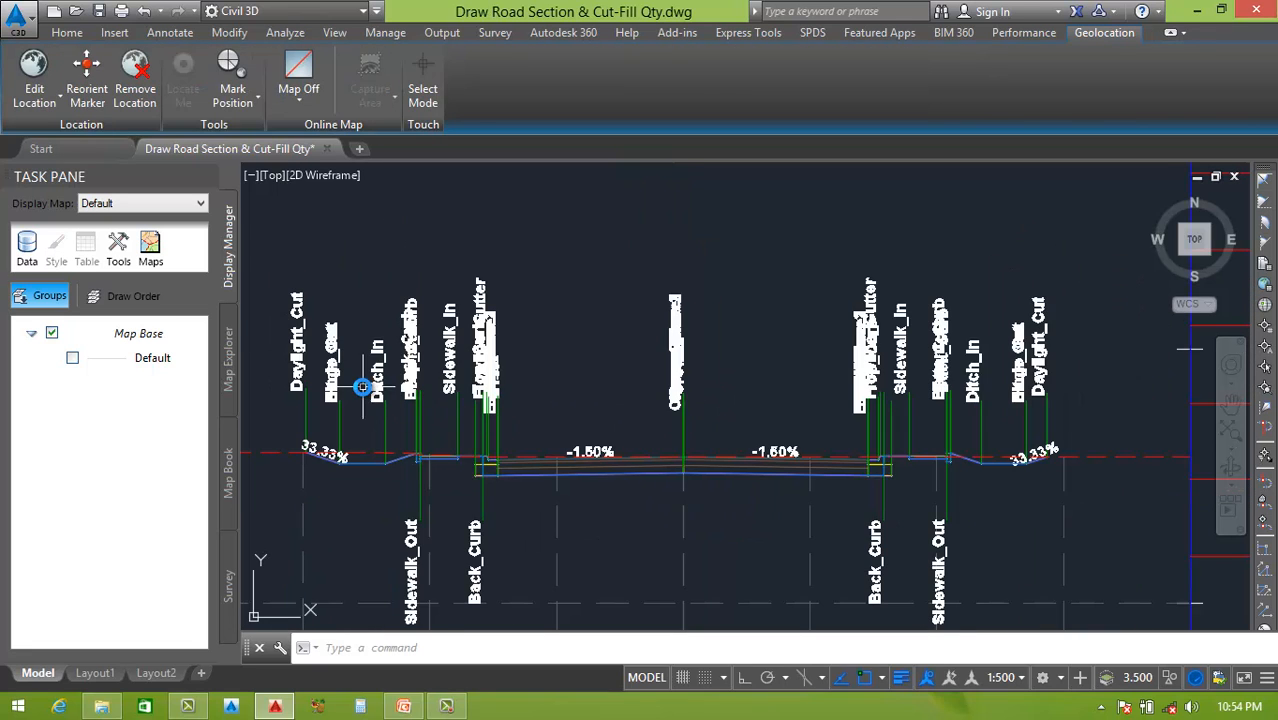
{"action": "scroll", "coordinate": [423, 407], "scroll_direction": "up", "scroll_amount": 5}
{"action": "scroll", "coordinate": [648, 432], "scroll_direction": "down", "scroll_amount": 2}
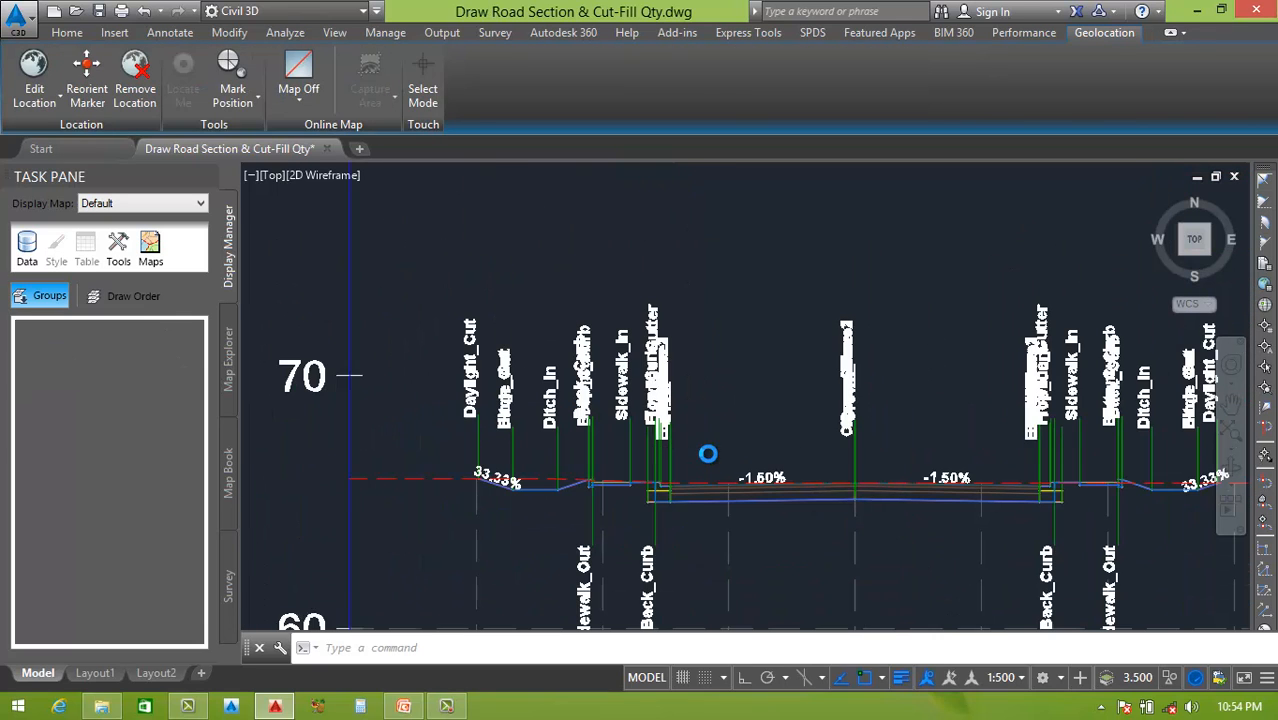
{"action": "left_click", "coordinate": [1001, 677]}
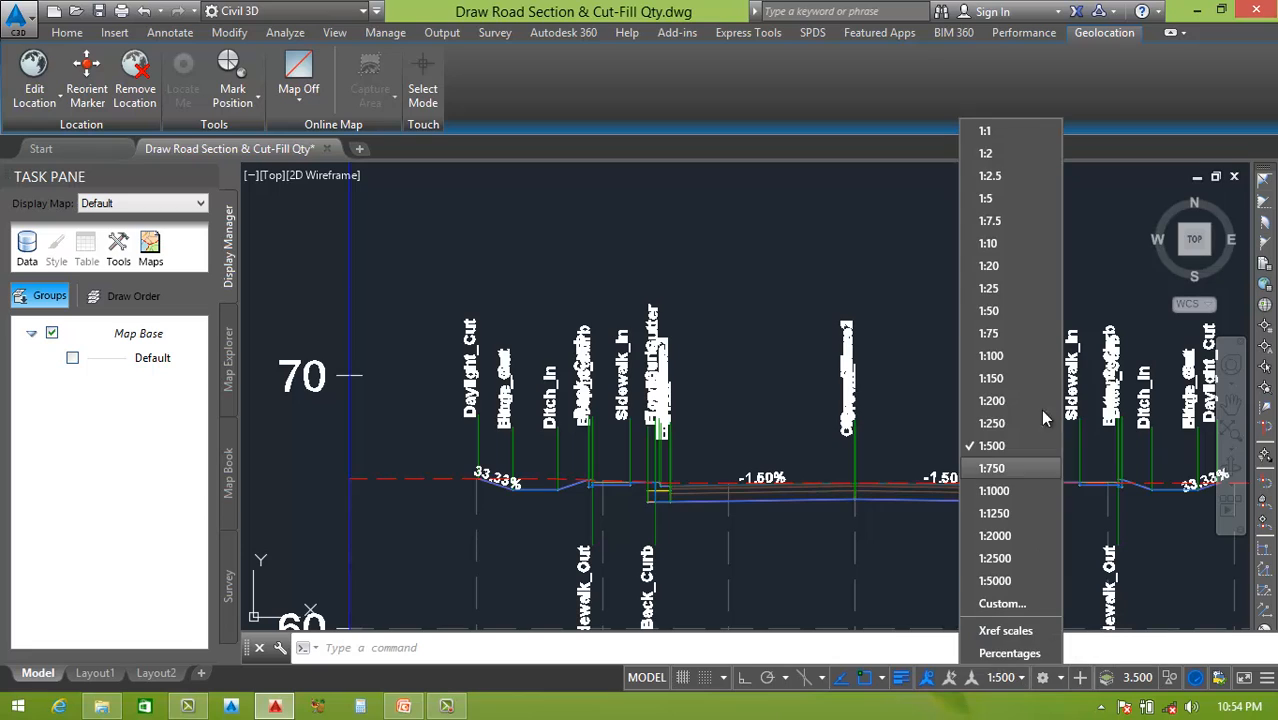
{"action": "left_click", "coordinate": [1000, 262]}
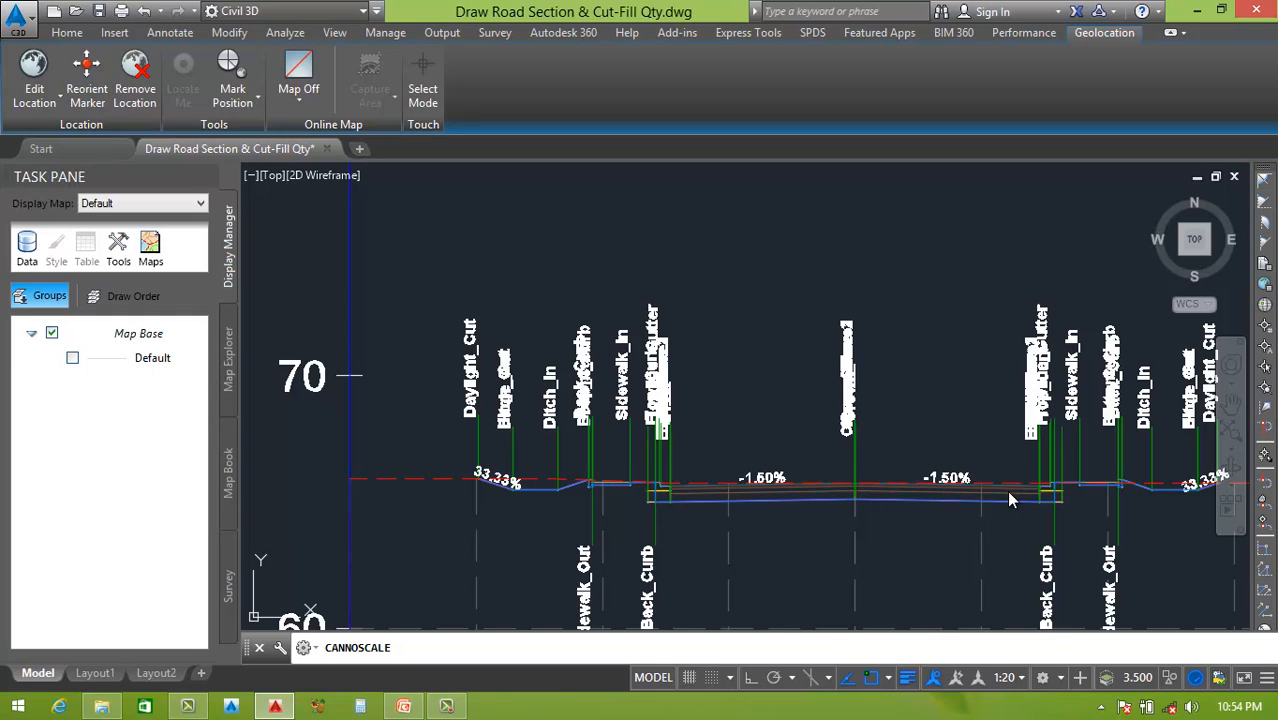
Step: Check the overlapping crown labels and set the annotation scale to 1:2
{"action": "scroll", "coordinate": [876, 505], "scroll_direction": "up", "scroll_amount": 5}
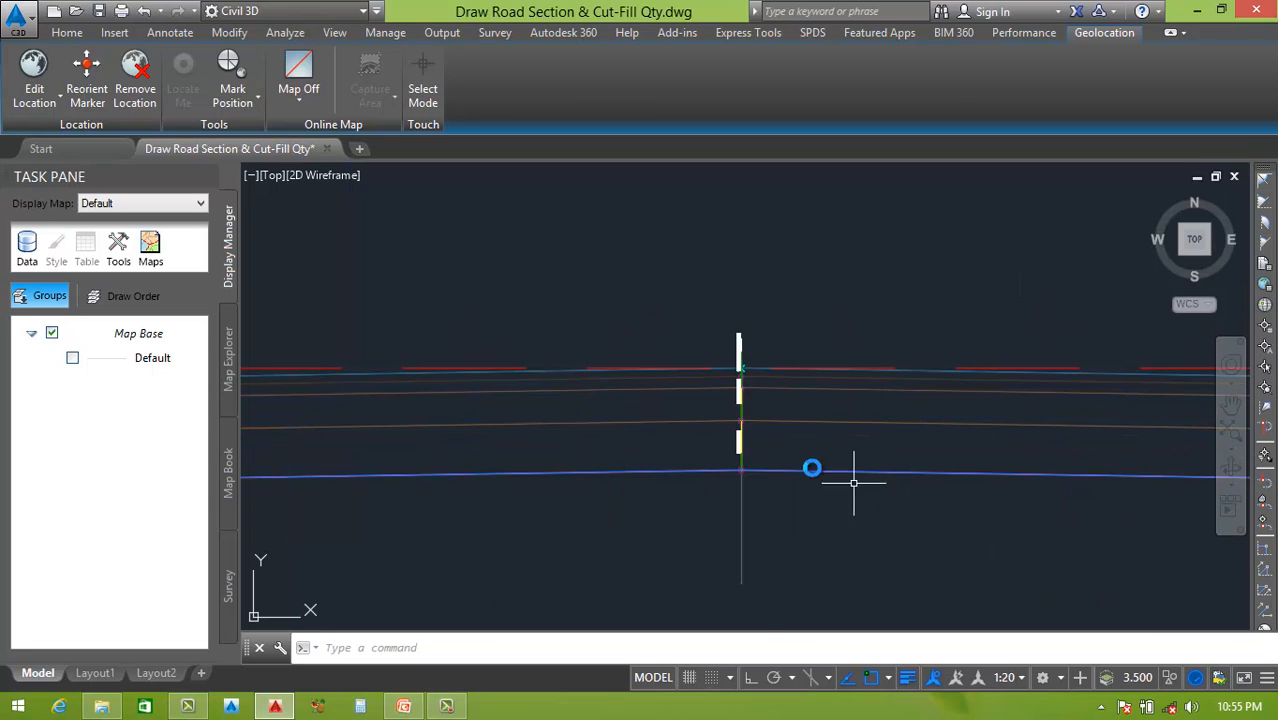
{"action": "scroll", "coordinate": [740, 450], "scroll_direction": "up", "scroll_amount": 4}
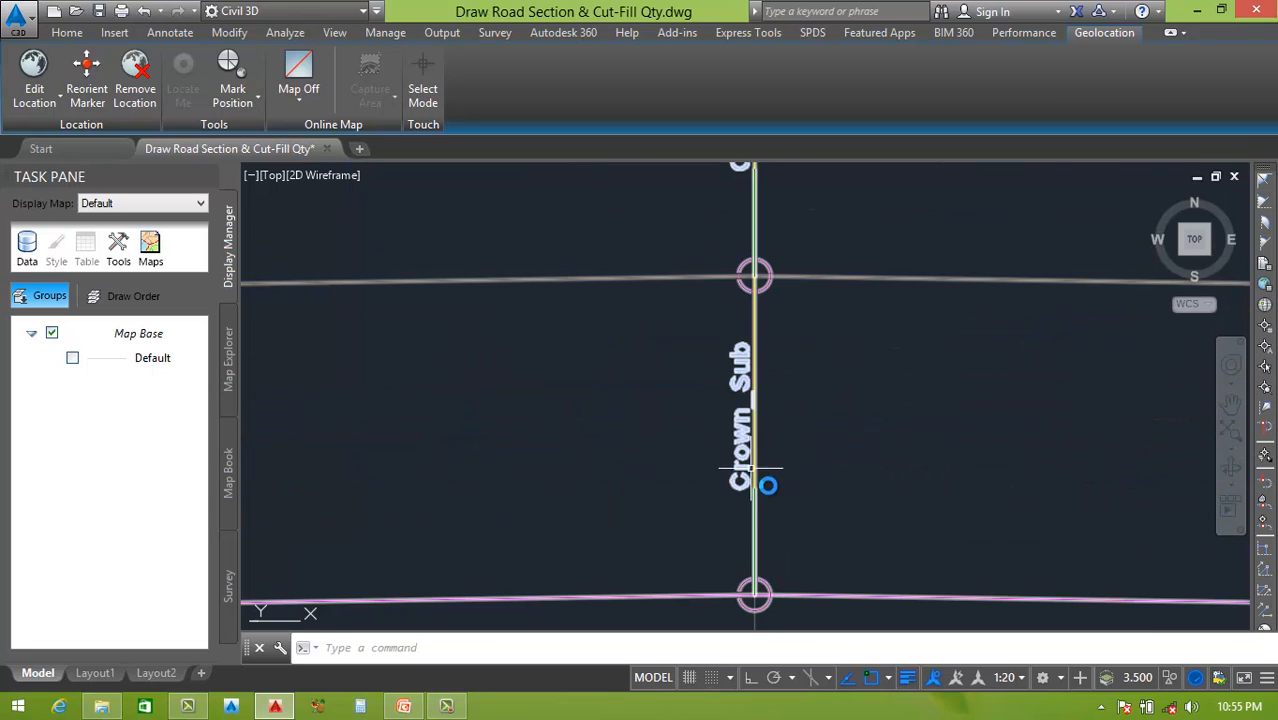
{"action": "scroll", "coordinate": [752, 468], "scroll_direction": "down", "scroll_amount": 4}
{"action": "scroll", "coordinate": [765, 436], "scroll_direction": "up", "scroll_amount": 3}
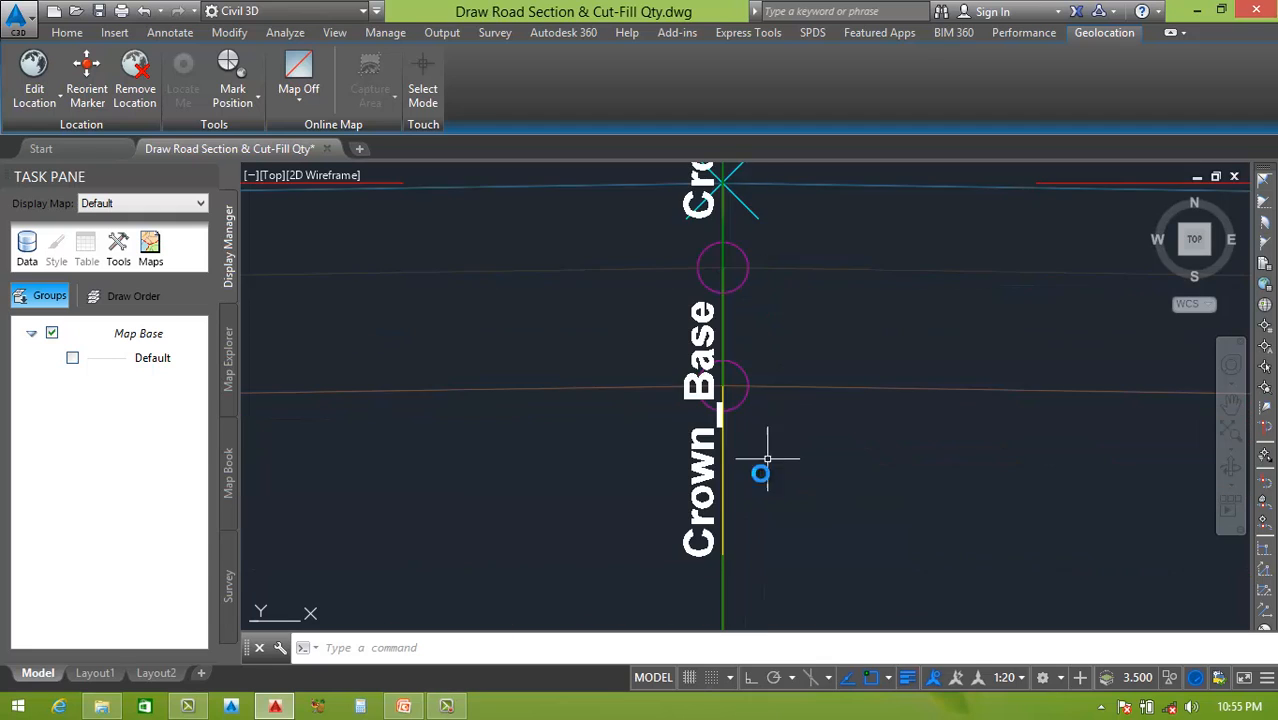
{"action": "scroll", "coordinate": [745, 490], "scroll_direction": "down", "scroll_amount": 4}
{"action": "scroll", "coordinate": [720, 395], "scroll_direction": "up", "scroll_amount": 2}
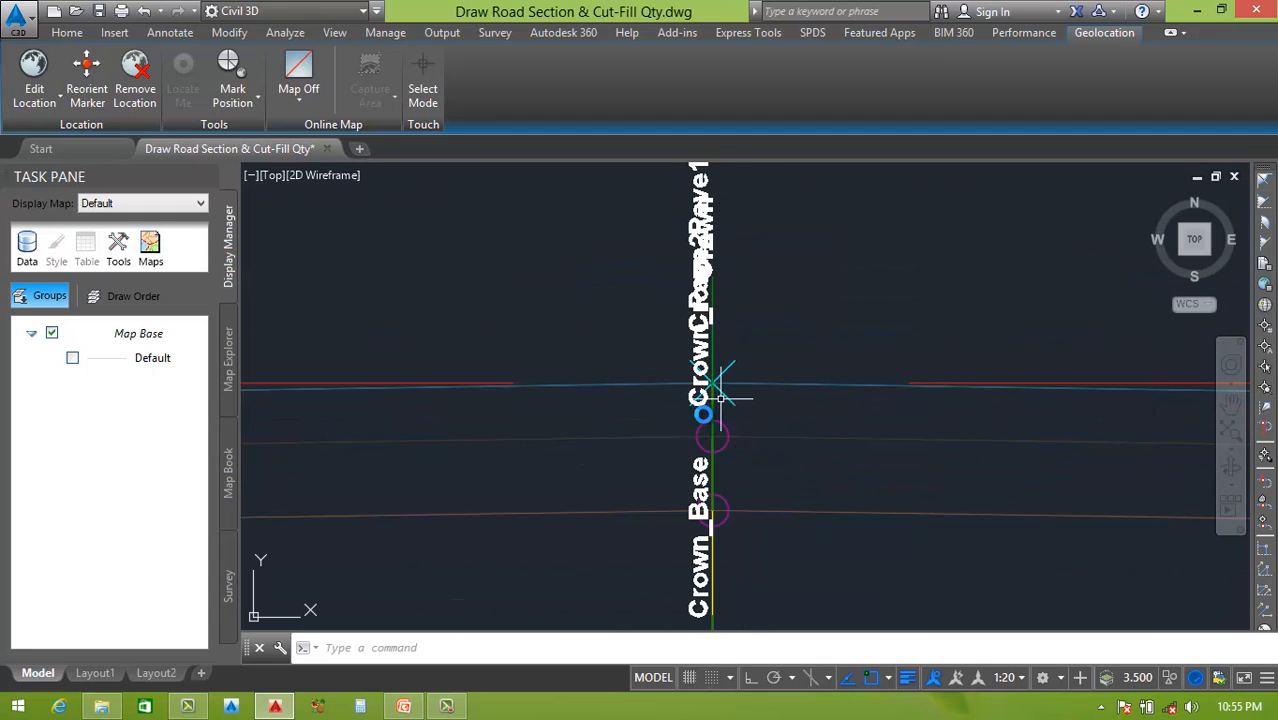
{"action": "scroll", "coordinate": [718, 388], "scroll_direction": "up", "scroll_amount": 2}
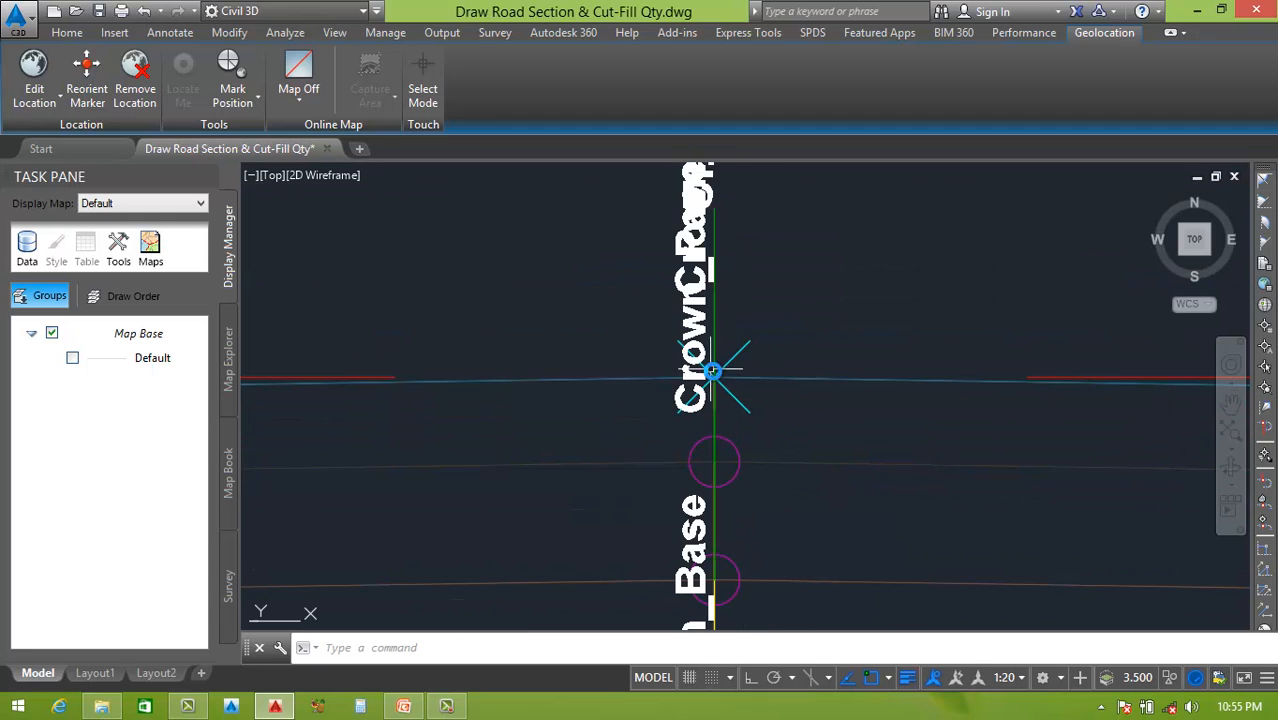
{"action": "left_click", "coordinate": [1021, 680]}
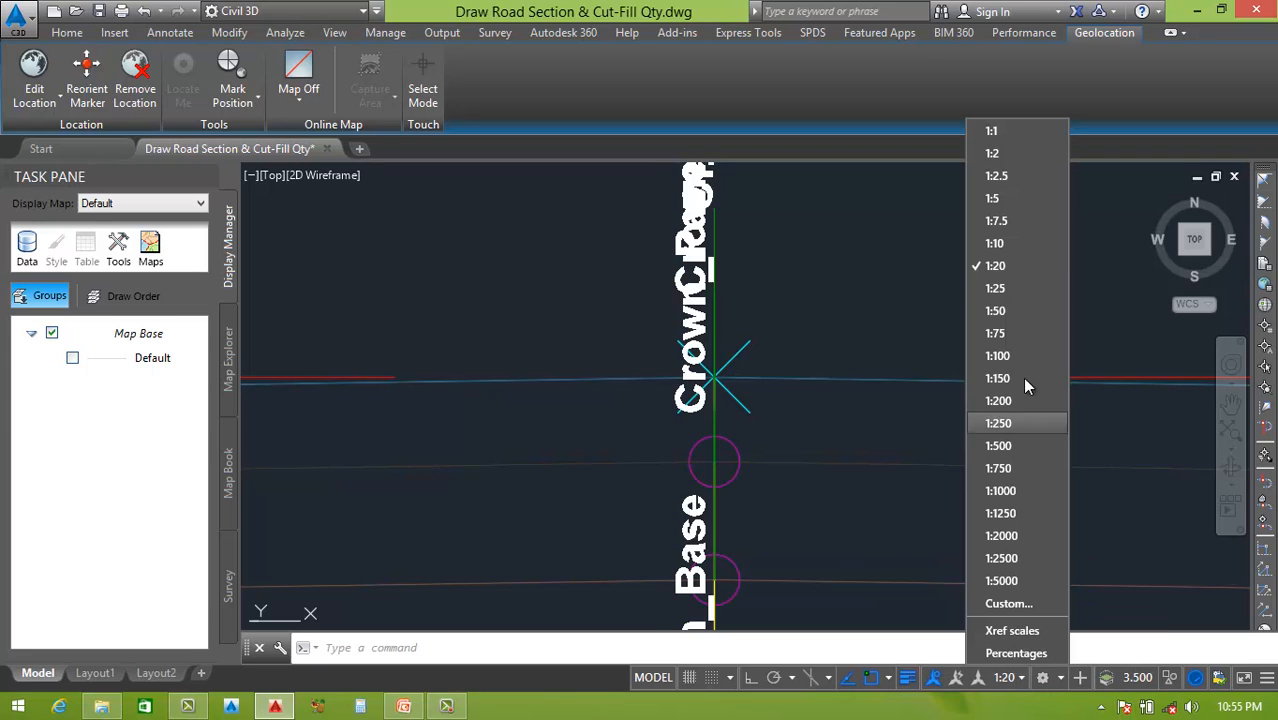
{"action": "left_click", "coordinate": [1012, 155]}
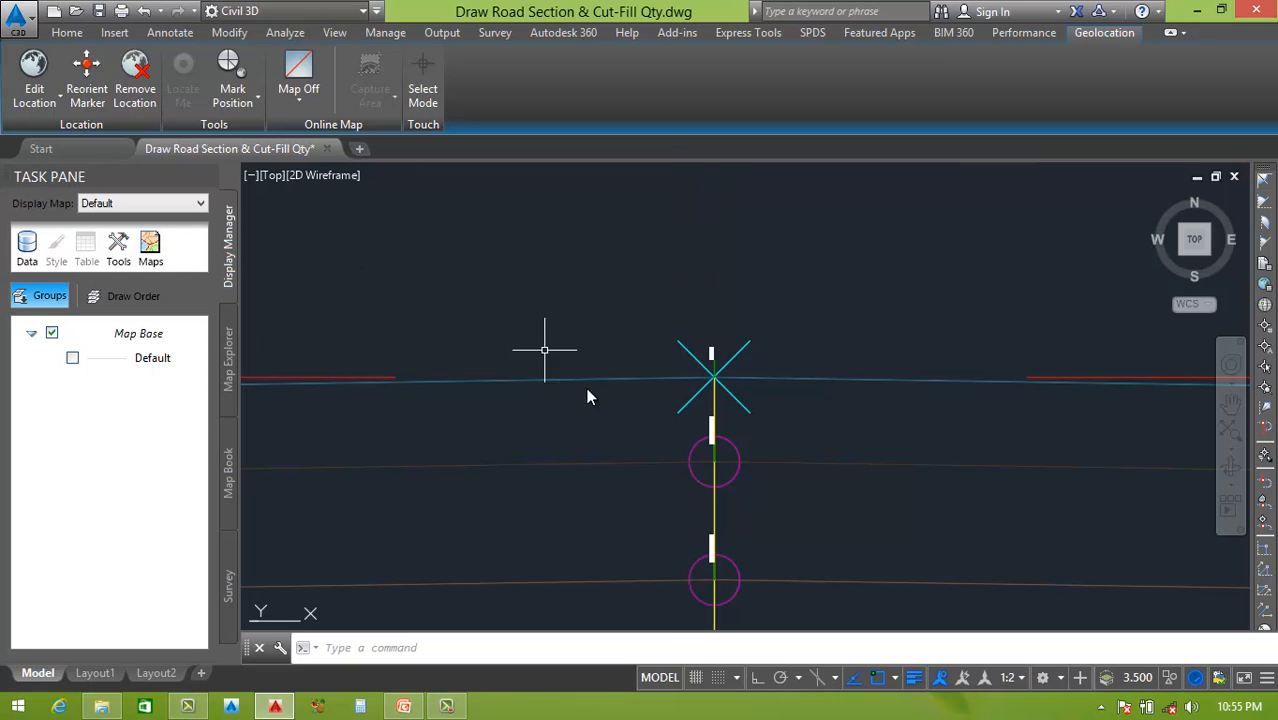
Step: Examine the point code labels at the road crown, from the finished surface through the pavement layers to the subbase
{"action": "scroll", "coordinate": [712, 356], "scroll_direction": "up", "scroll_amount": 5}
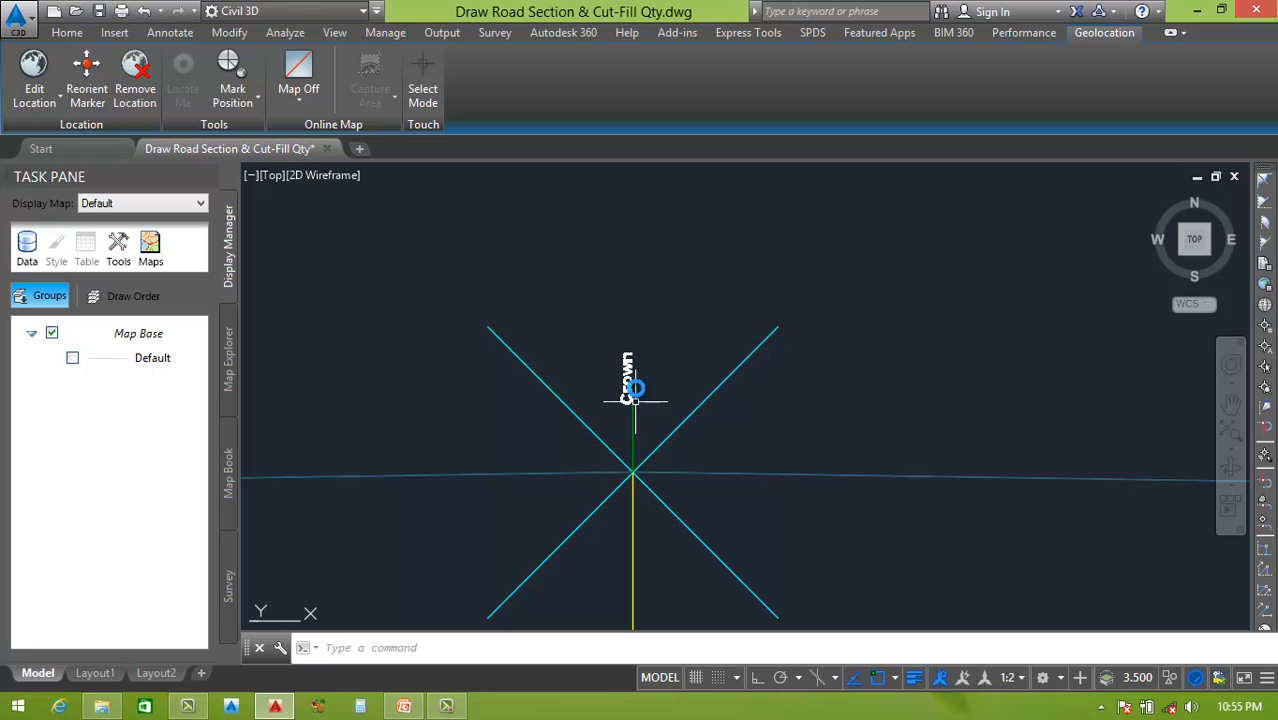
{"action": "scroll", "coordinate": [662, 422], "scroll_direction": "down", "scroll_amount": 5}
{"action": "scroll", "coordinate": [660, 425], "scroll_direction": "up", "scroll_amount": 4}
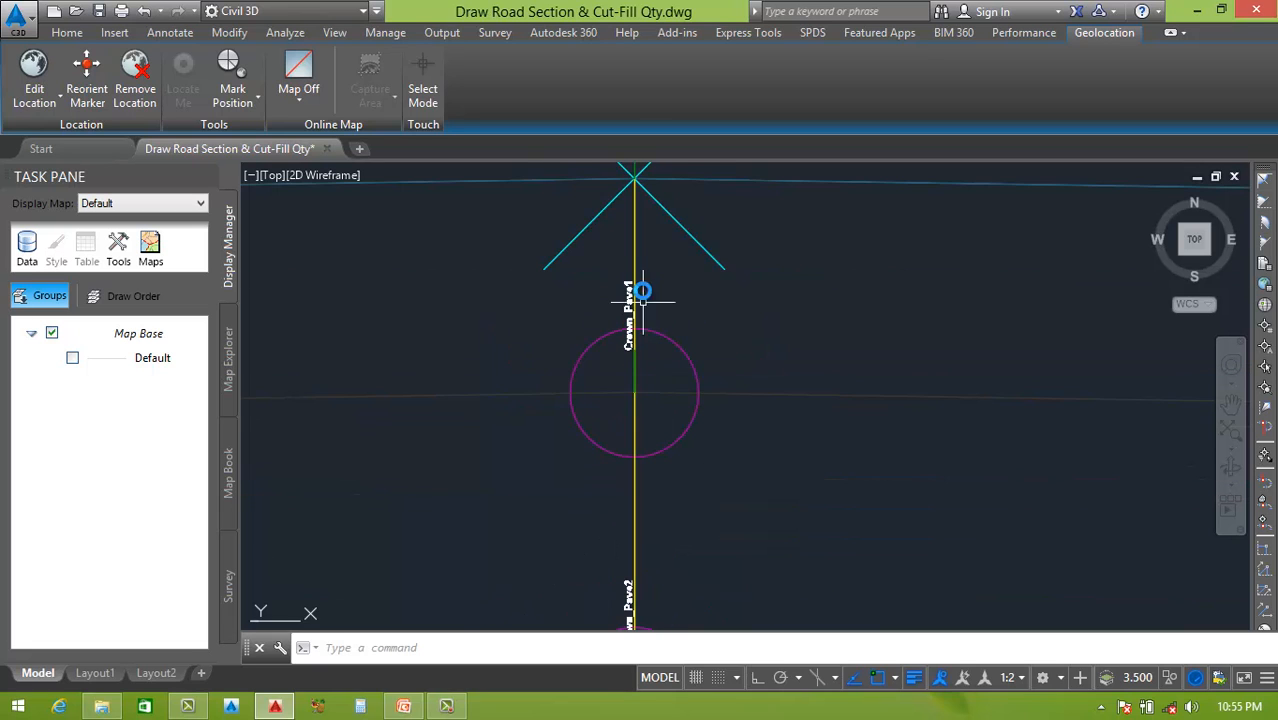
{"action": "scroll", "coordinate": [643, 291], "scroll_direction": "up", "scroll_amount": 2}
{"action": "scroll", "coordinate": [665, 340], "scroll_direction": "down", "scroll_amount": 5}
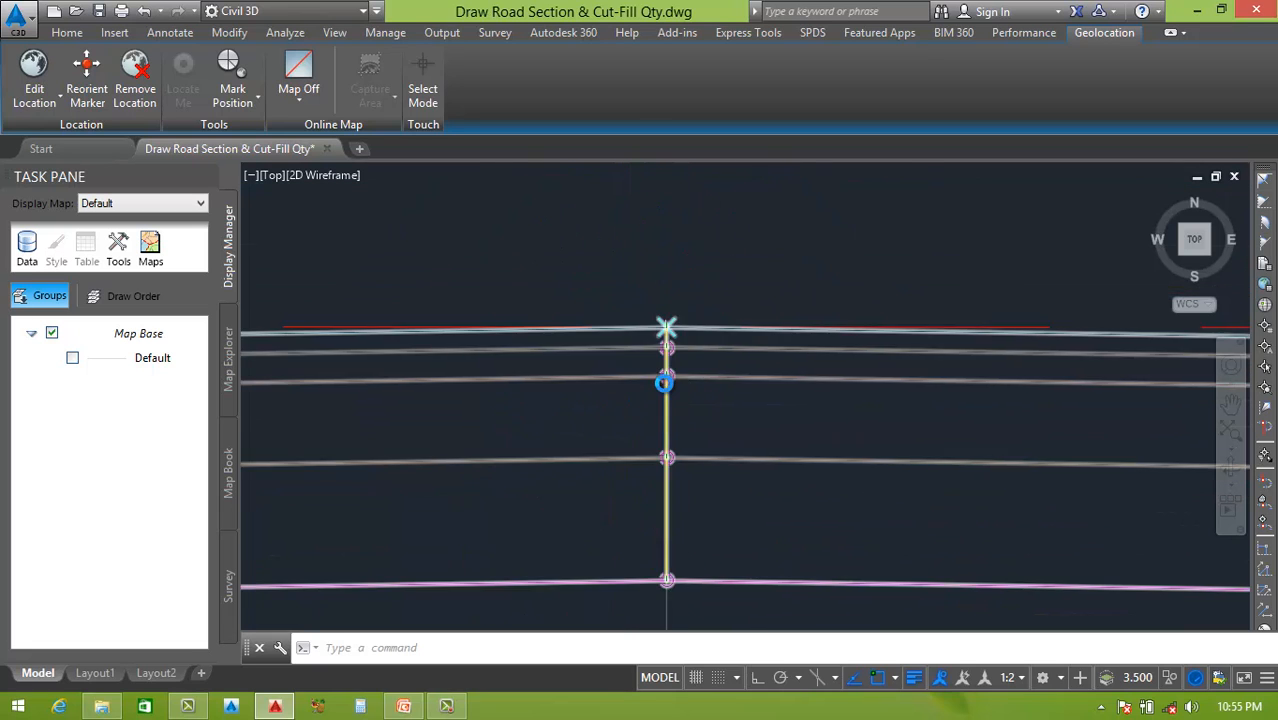
{"action": "scroll", "coordinate": [672, 300], "scroll_direction": "up", "scroll_amount": 6}
{"action": "scroll", "coordinate": [690, 320], "scroll_direction": "down", "scroll_amount": 5}
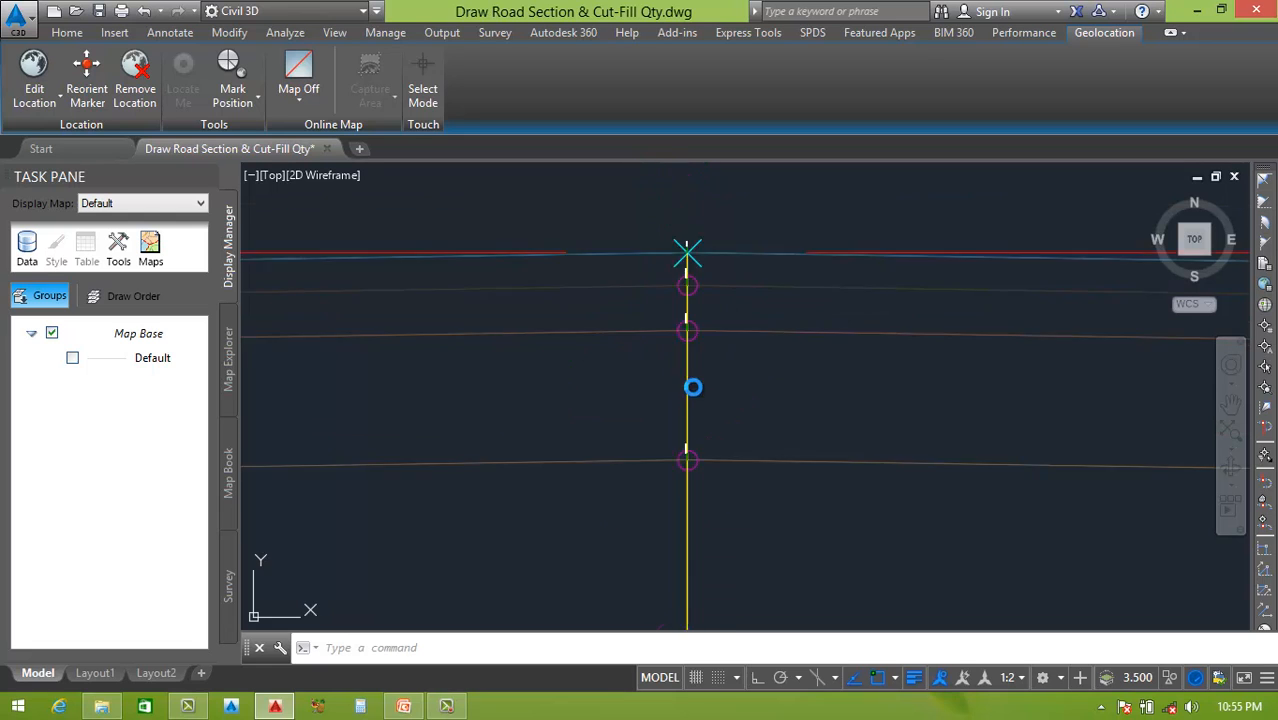
{"action": "scroll", "coordinate": [692, 387], "scroll_direction": "up", "scroll_amount": 6}
{"action": "scroll", "coordinate": [653, 440], "scroll_direction": "down", "scroll_amount": 3}
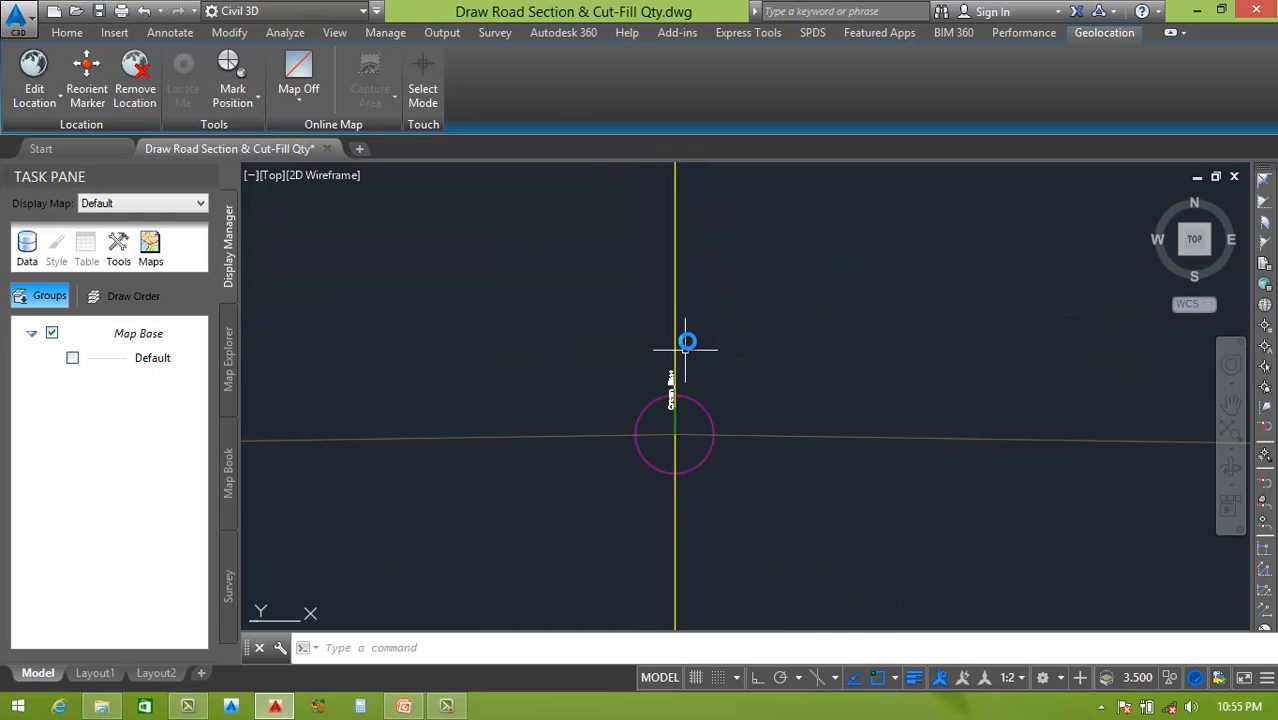
{"action": "scroll", "coordinate": [688, 480], "scroll_direction": "down", "scroll_amount": 3}
{"action": "scroll", "coordinate": [688, 471], "scroll_direction": "up", "scroll_amount": 6}
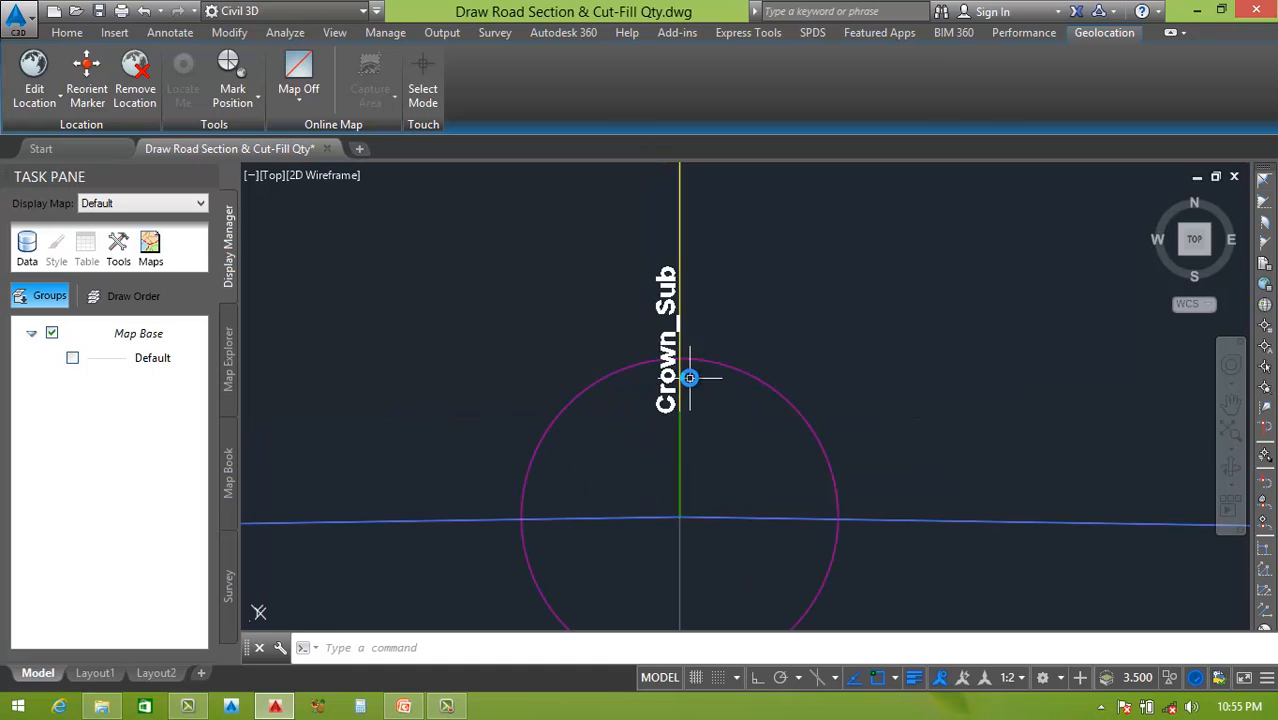
{"action": "scroll", "coordinate": [688, 377], "scroll_direction": "down", "scroll_amount": 5}
Step: Examine the point code labels along the edge of the travelled way and at the adjoining curb and gutter
{"action": "scroll", "coordinate": [612, 434], "scroll_direction": "down", "scroll_amount": 2}
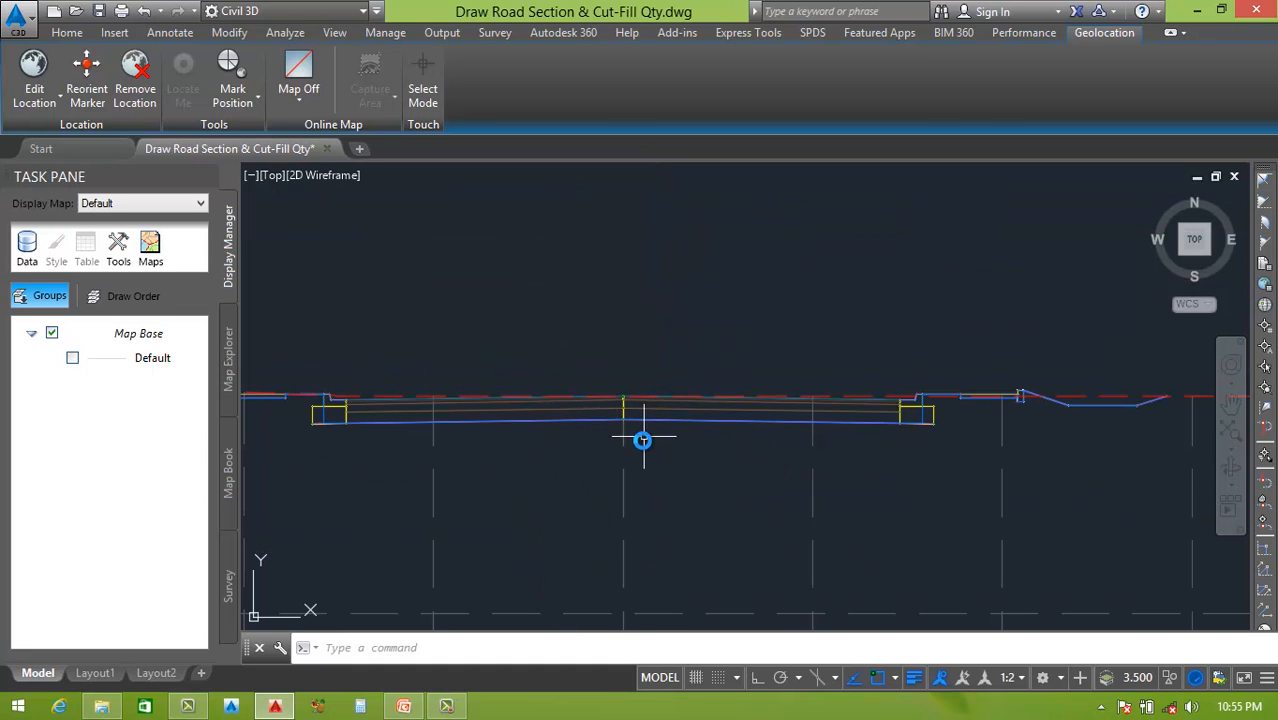
{"action": "scroll", "coordinate": [884, 428], "scroll_direction": "up", "scroll_amount": 6}
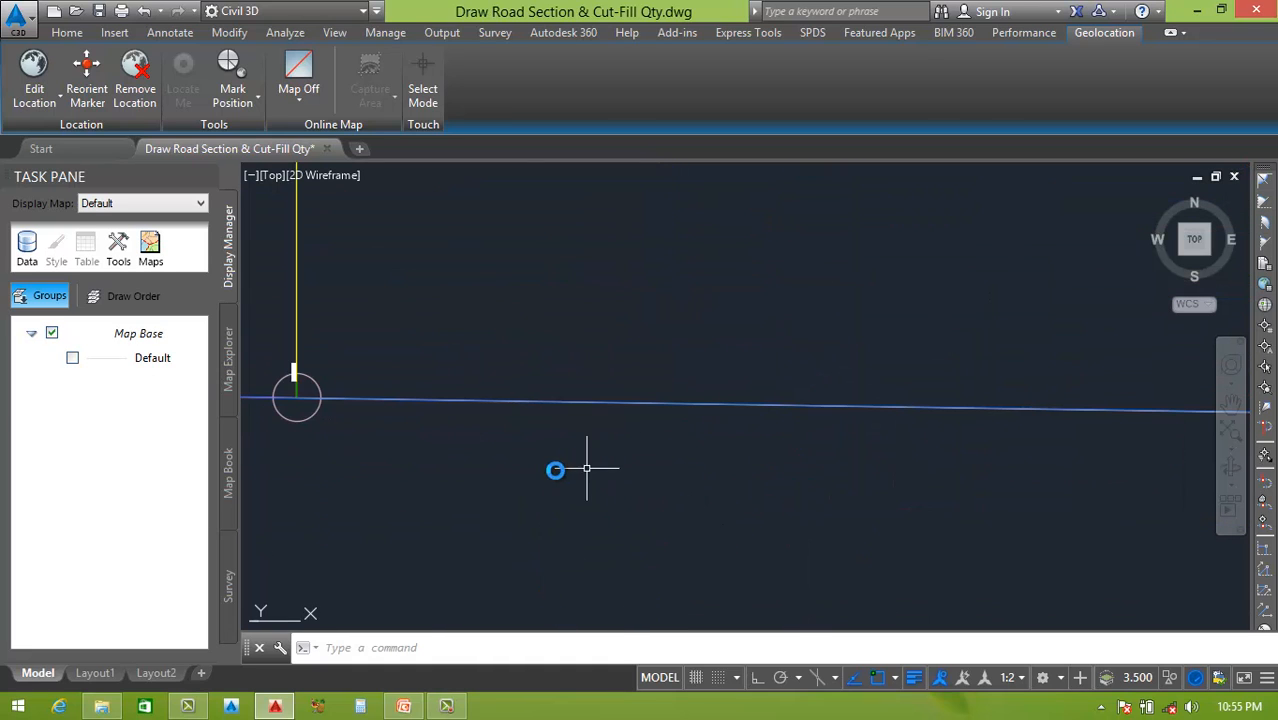
{"action": "scroll", "coordinate": [587, 468], "scroll_direction": "down", "scroll_amount": 3}
{"action": "scroll", "coordinate": [927, 459], "scroll_direction": "up", "scroll_amount": 2}
{"action": "scroll", "coordinate": [884, 476], "scroll_direction": "down", "scroll_amount": 2}
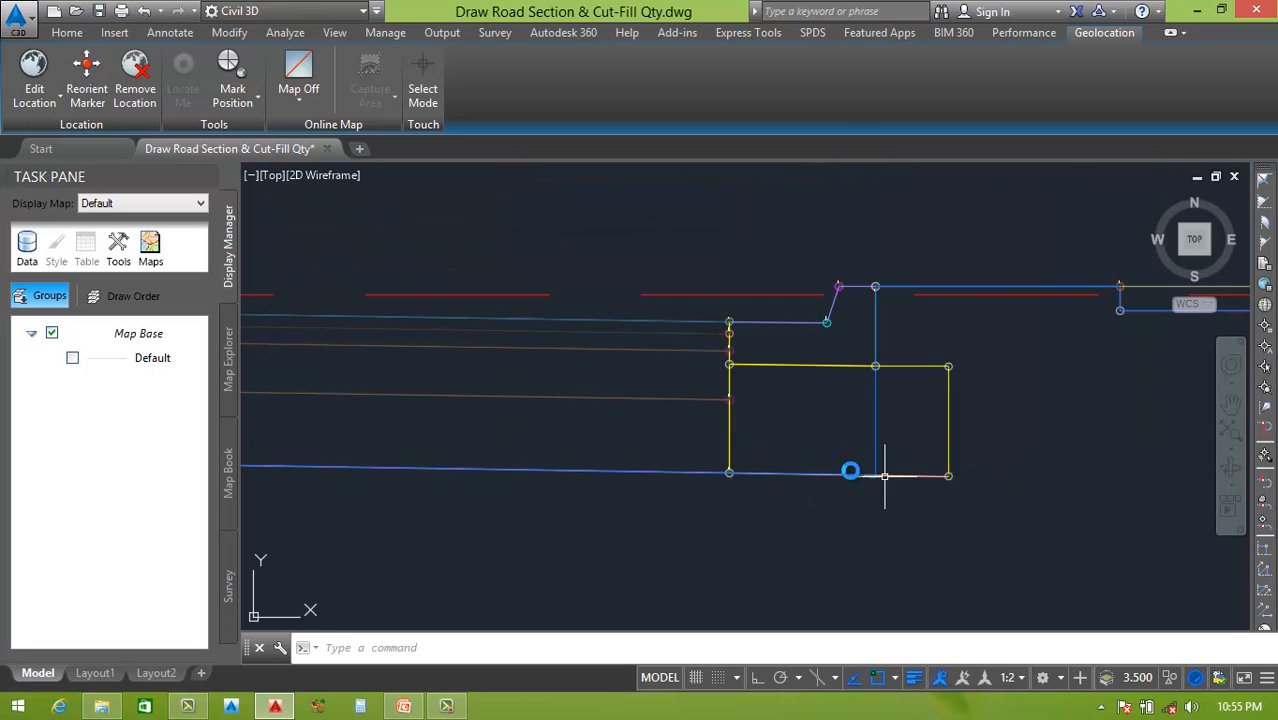
{"action": "scroll", "coordinate": [950, 451], "scroll_direction": "up", "scroll_amount": 3}
{"action": "scroll", "coordinate": [856, 474], "scroll_direction": "up", "scroll_amount": 2}
{"action": "scroll", "coordinate": [753, 487], "scroll_direction": "up", "scroll_amount": 2}
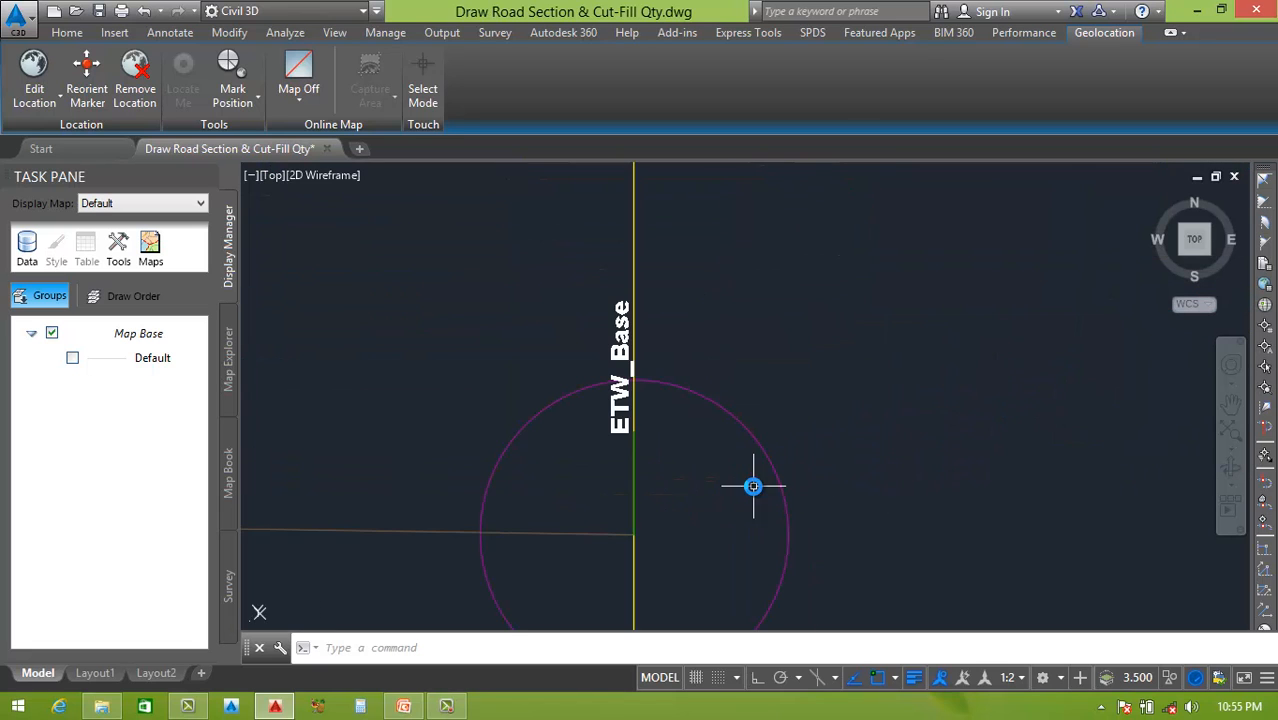
{"action": "scroll", "coordinate": [685, 403], "scroll_direction": "down", "scroll_amount": 6}
{"action": "scroll", "coordinate": [688, 403], "scroll_direction": "up", "scroll_amount": 4}
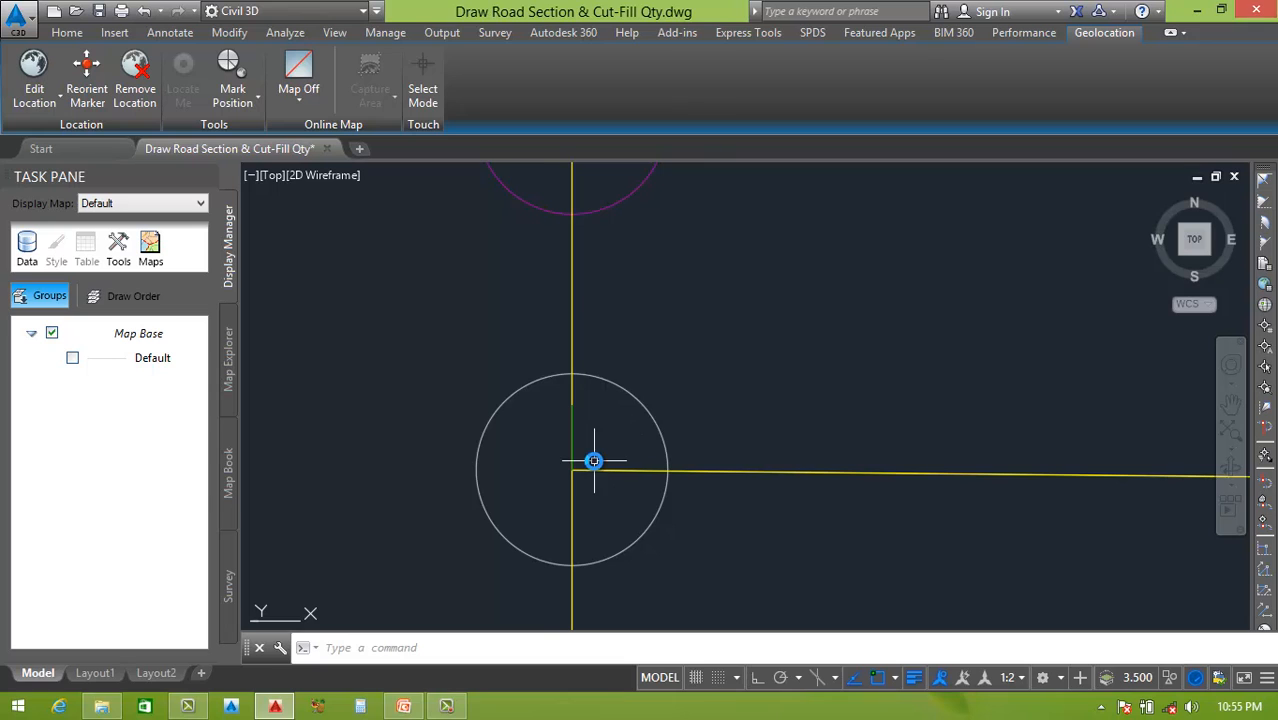
{"action": "scroll", "coordinate": [594, 461], "scroll_direction": "down", "scroll_amount": 5}
{"action": "scroll", "coordinate": [619, 368], "scroll_direction": "up", "scroll_amount": 7}
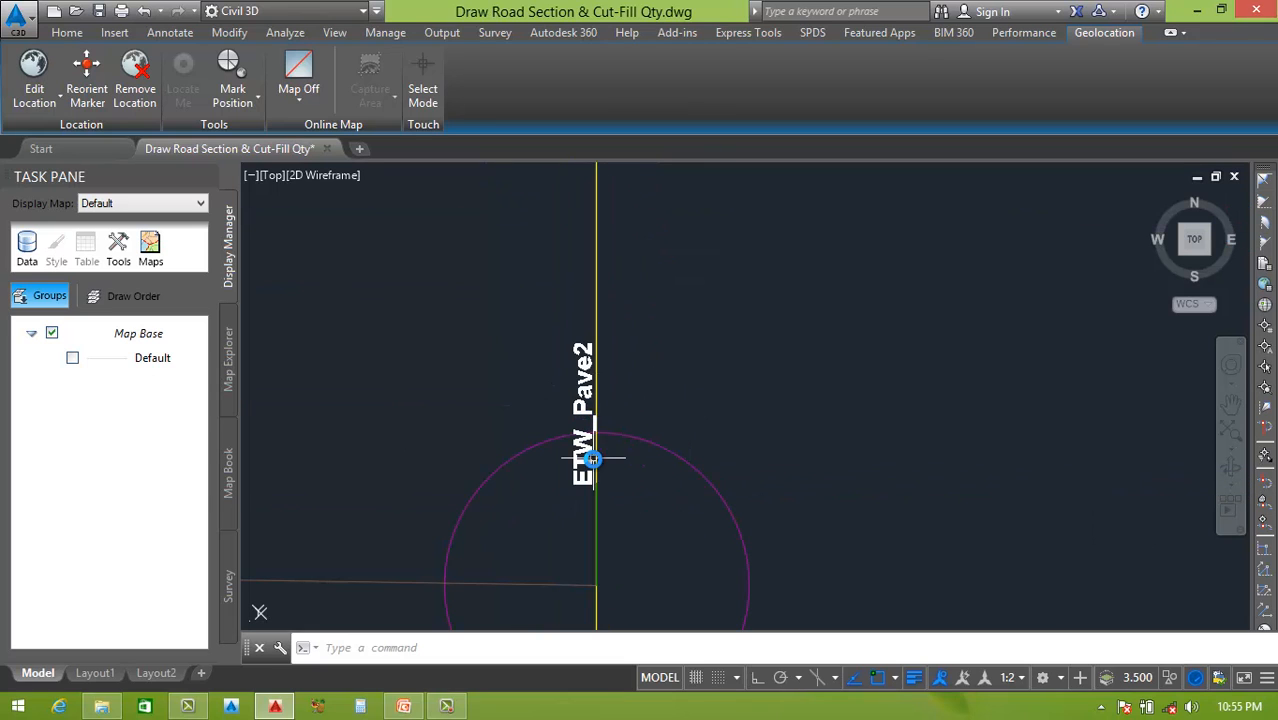
{"action": "scroll", "coordinate": [594, 458], "scroll_direction": "down", "scroll_amount": 8}
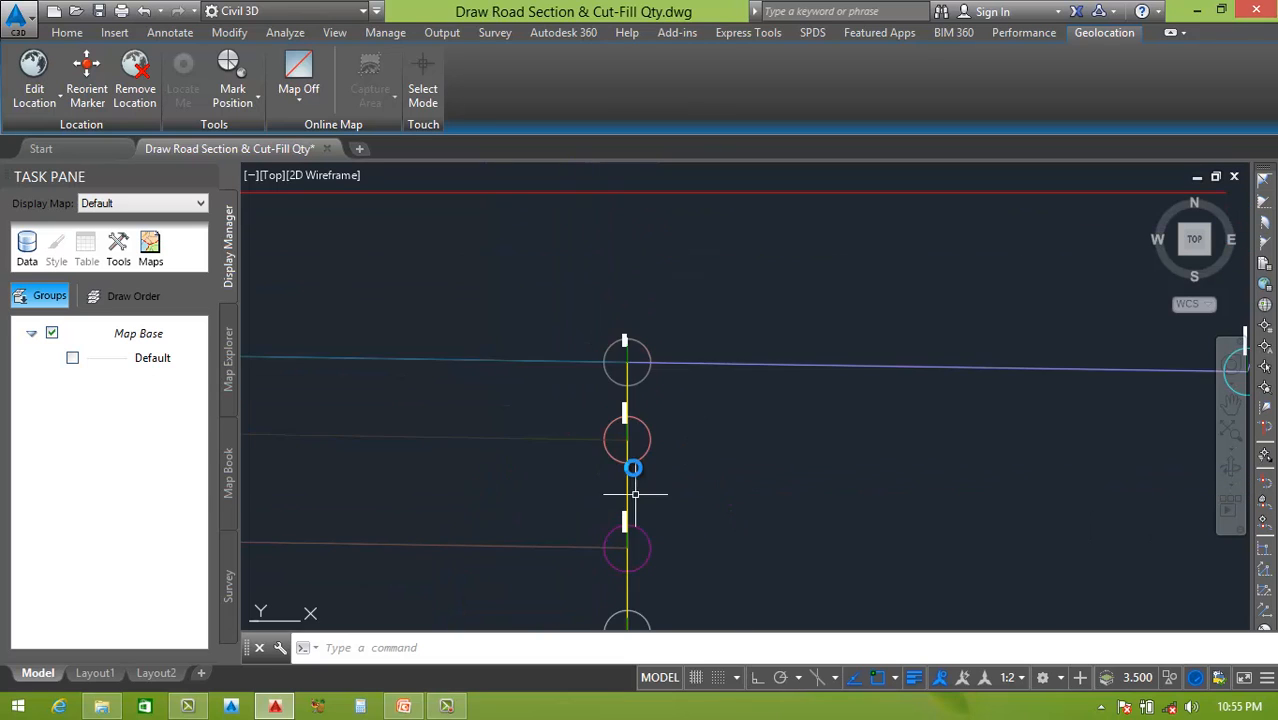
{"action": "scroll", "coordinate": [627, 437], "scroll_direction": "up", "scroll_amount": 5}
{"action": "scroll", "coordinate": [605, 350], "scroll_direction": "down", "scroll_amount": 5}
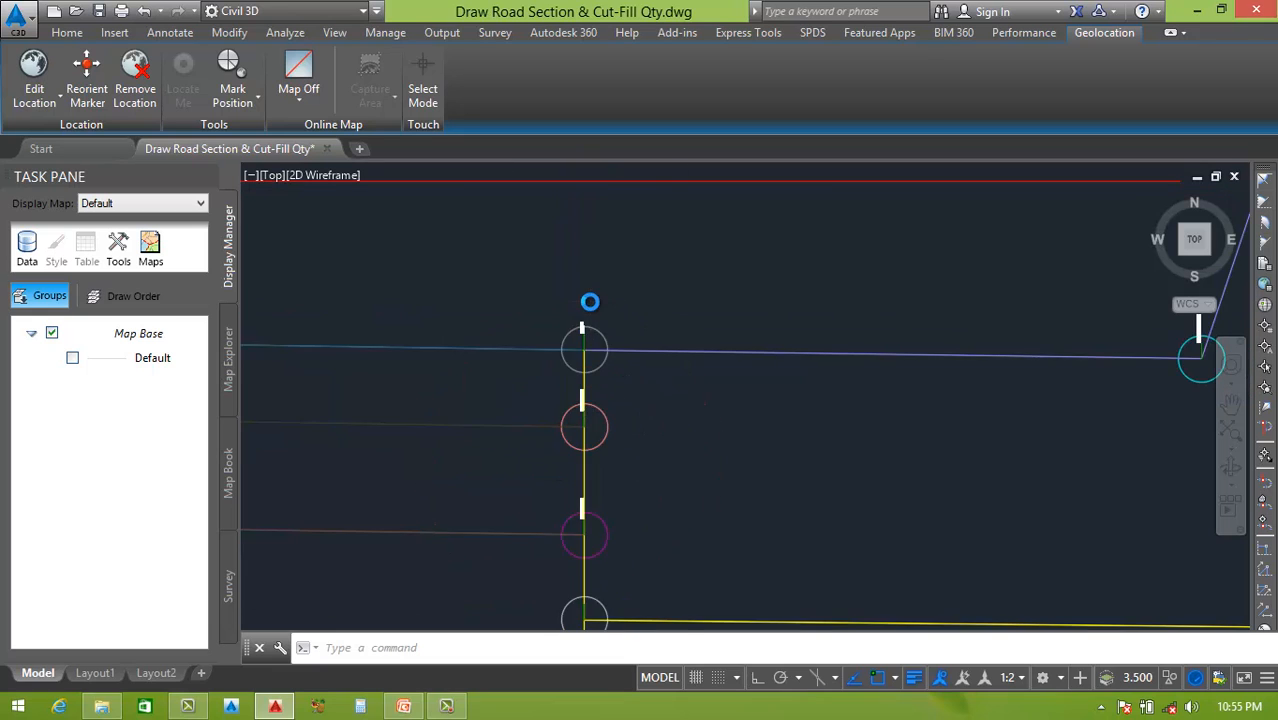
{"action": "scroll", "coordinate": [556, 471], "scroll_direction": "up", "scroll_amount": 8}
{"action": "scroll", "coordinate": [537, 500], "scroll_direction": "up", "scroll_amount": 5}
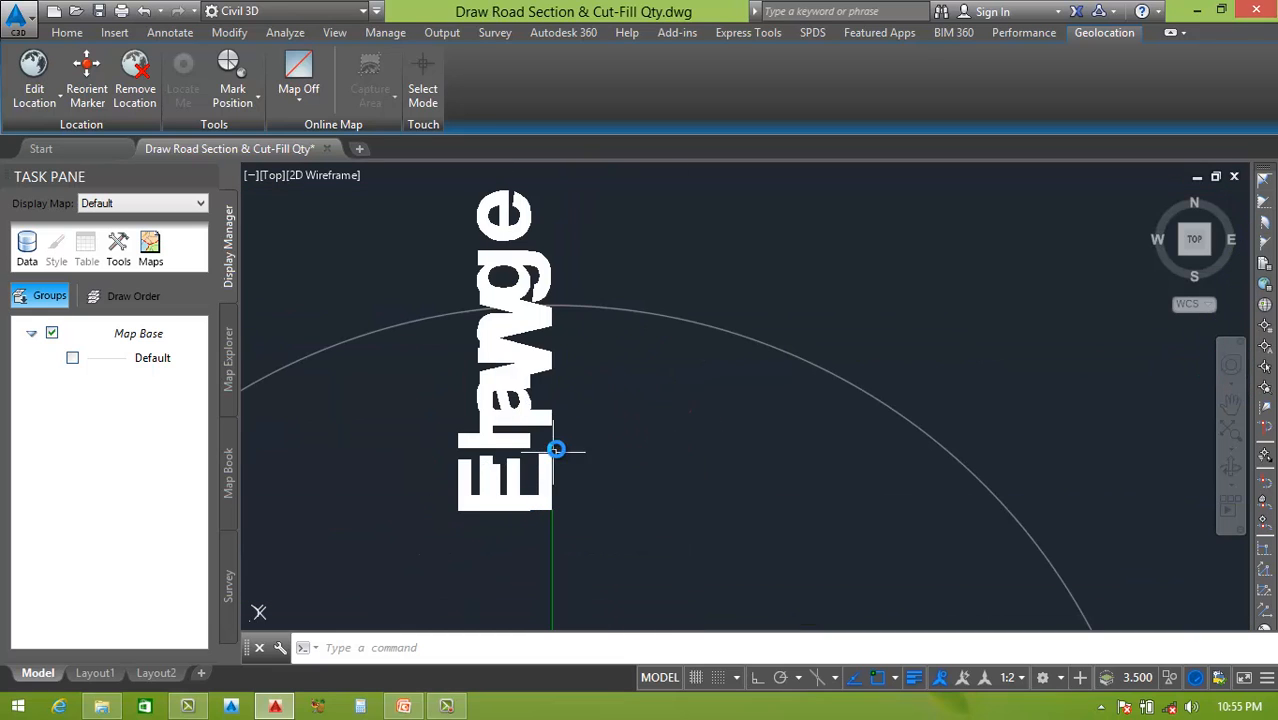
{"action": "scroll", "coordinate": [558, 450], "scroll_direction": "down", "scroll_amount": 1}
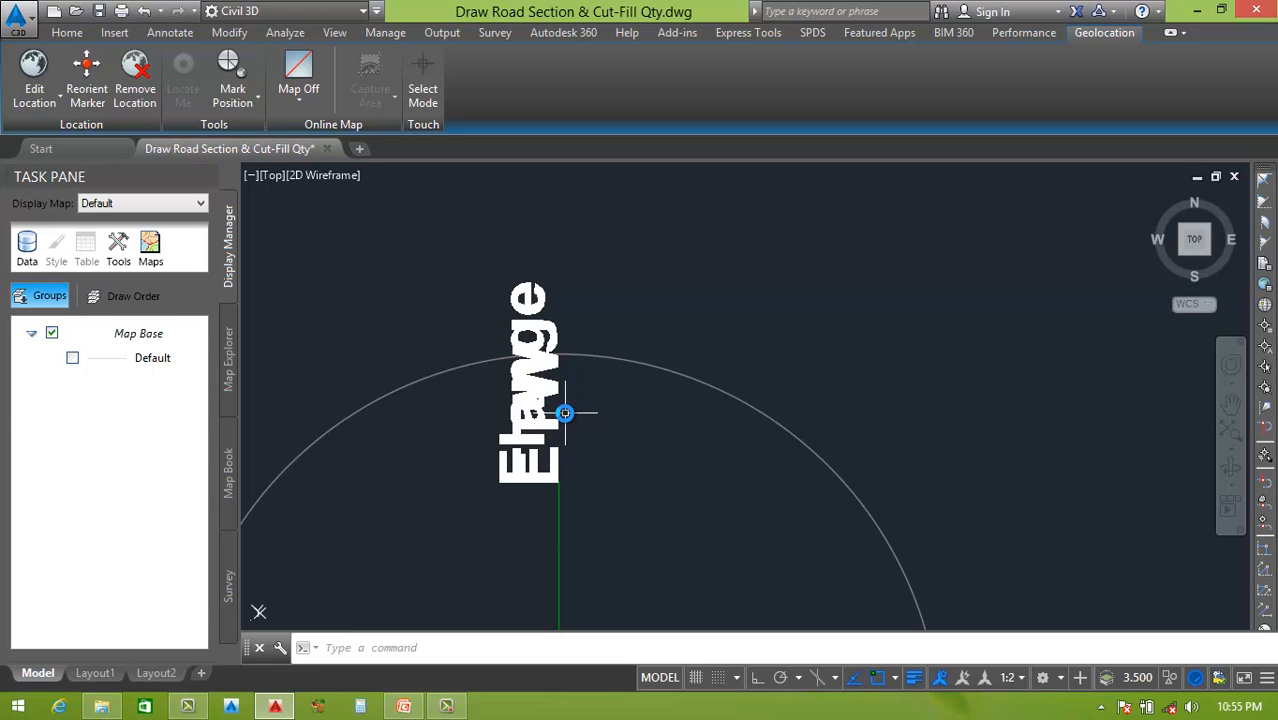
{"action": "scroll", "coordinate": [575, 432], "scroll_direction": "down", "scroll_amount": 6}
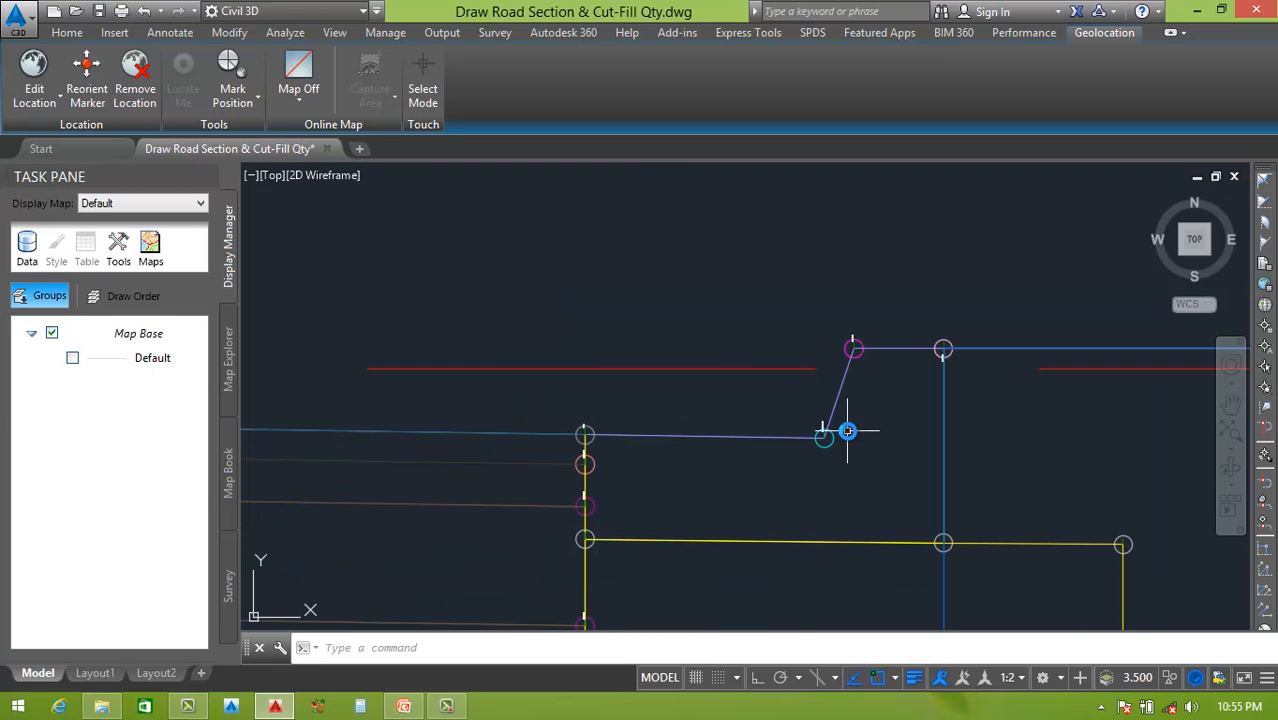
{"action": "scroll", "coordinate": [845, 428], "scroll_direction": "up", "scroll_amount": 10}
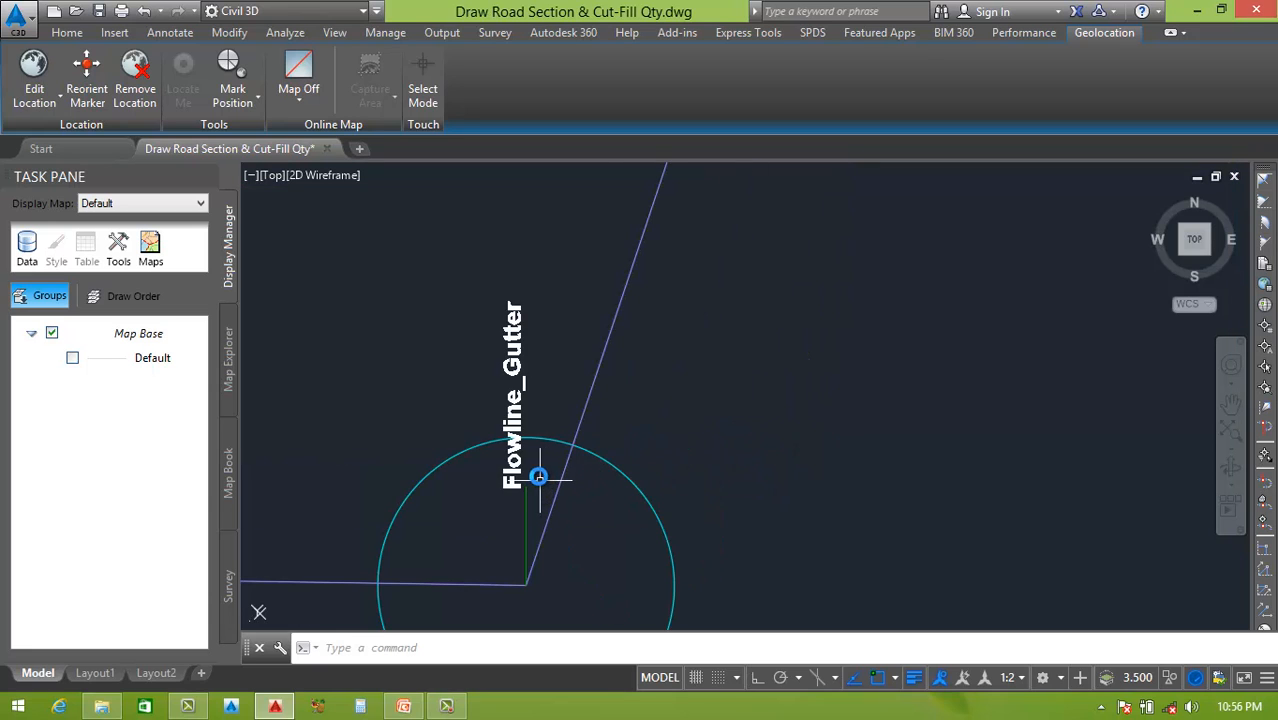
{"action": "scroll", "coordinate": [622, 408], "scroll_direction": "down", "scroll_amount": 6}
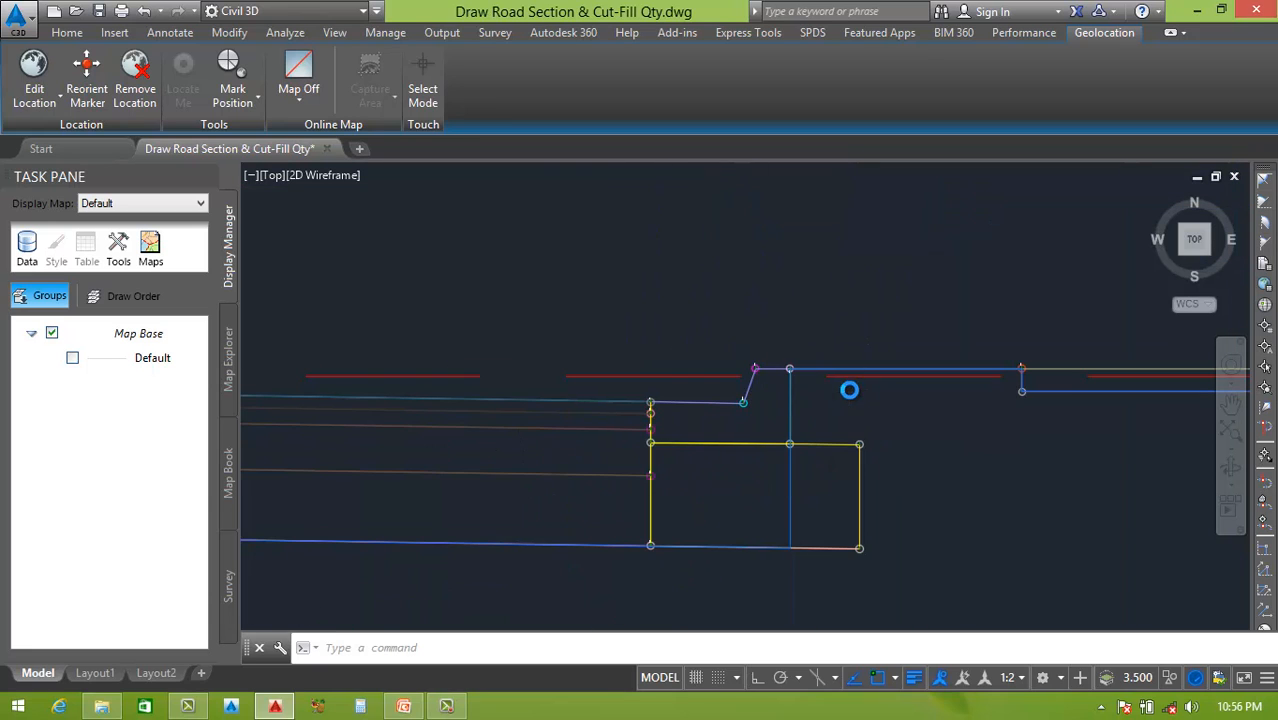
Step: Compare the full road section with the Road Section Layers Detail slide in PowerPoint and return to Civil 3D
{"action": "scroll", "coordinate": [849, 390], "scroll_direction": "down", "scroll_amount": 5}
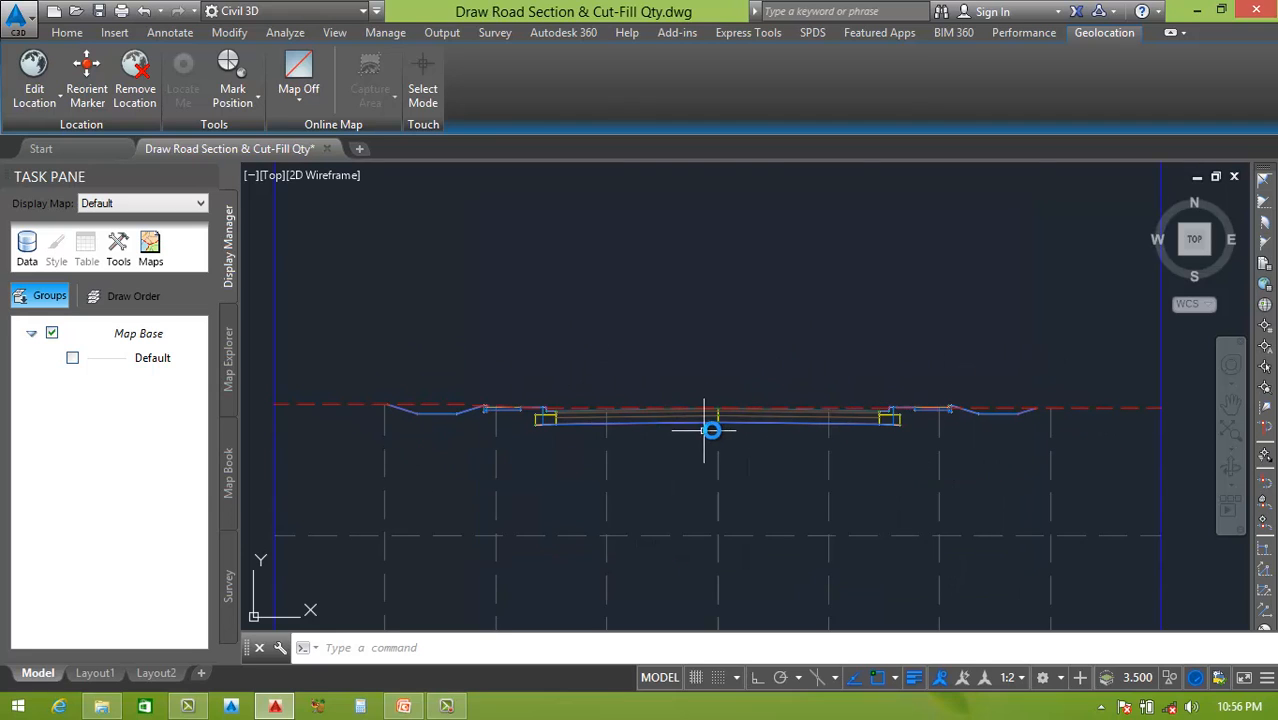
{"action": "left_click", "coordinate": [404, 708]}
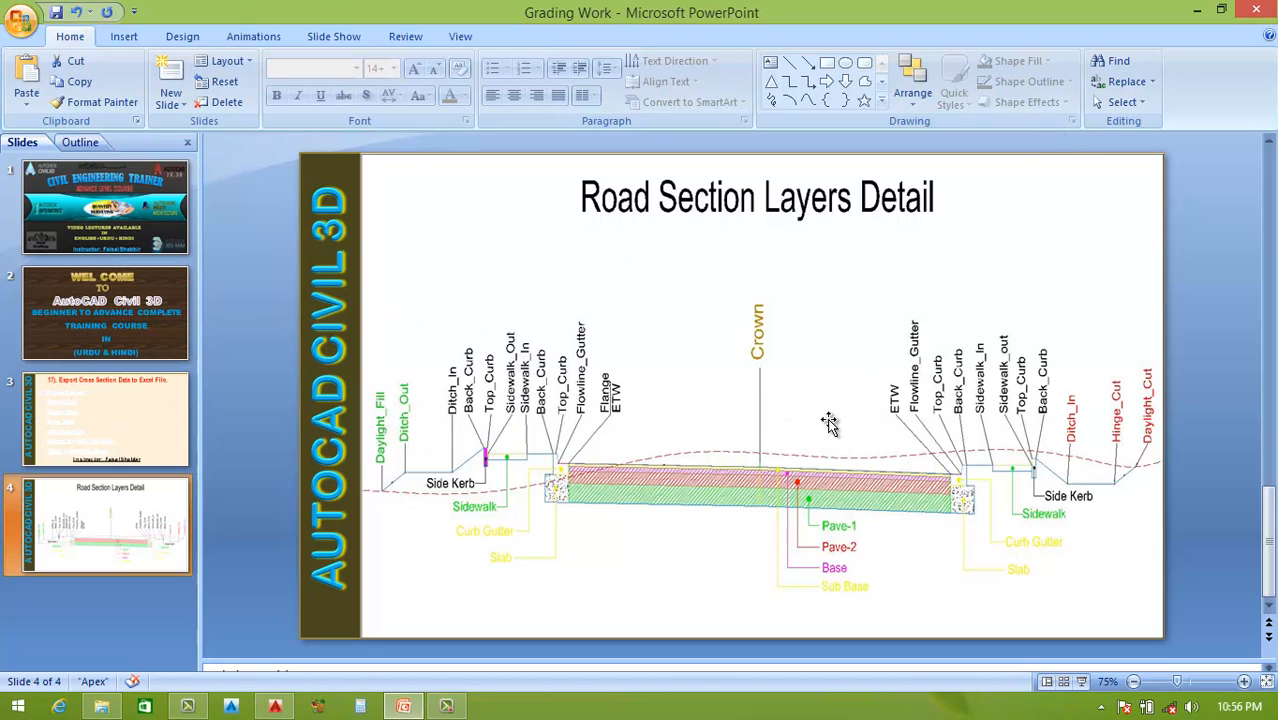
{"action": "left_click", "coordinate": [1198, 11]}
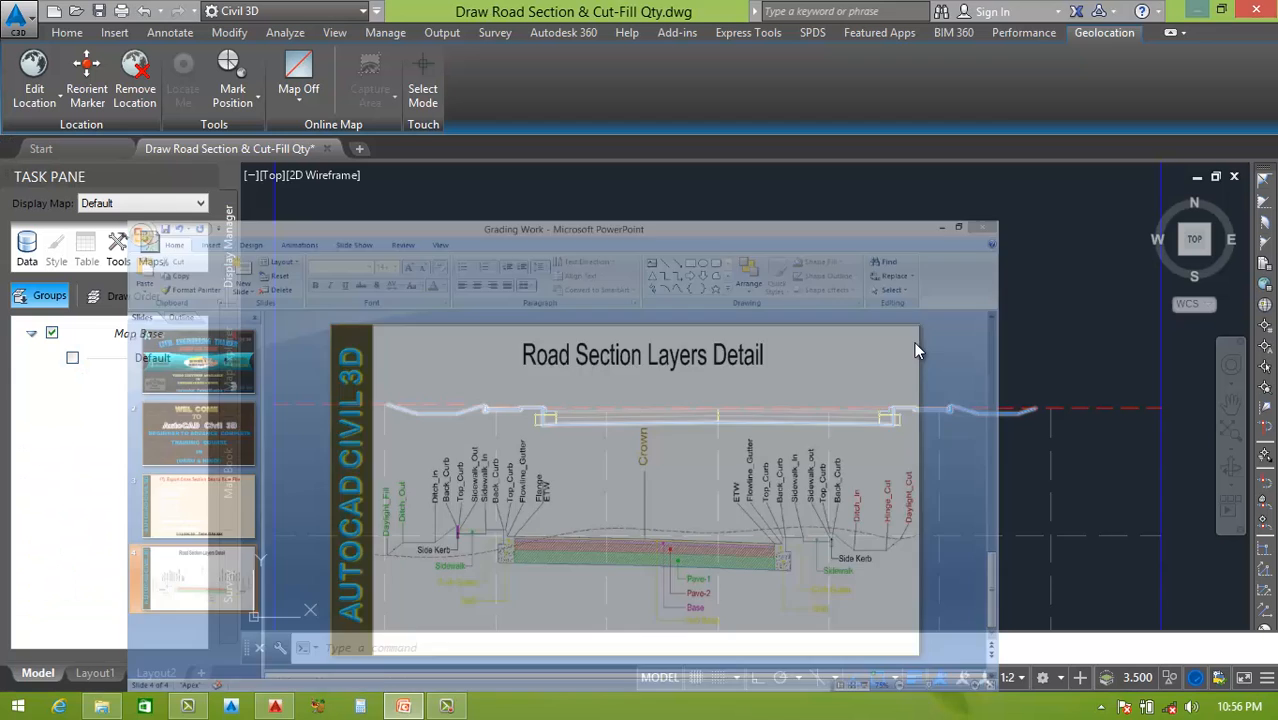
Step: Export the drawing in DXF 2013 format to the Desktop as ACAD-Draw Road Section & Cut-Fill Qty.dxf
{"action": "left_click", "coordinate": [17, 15]}
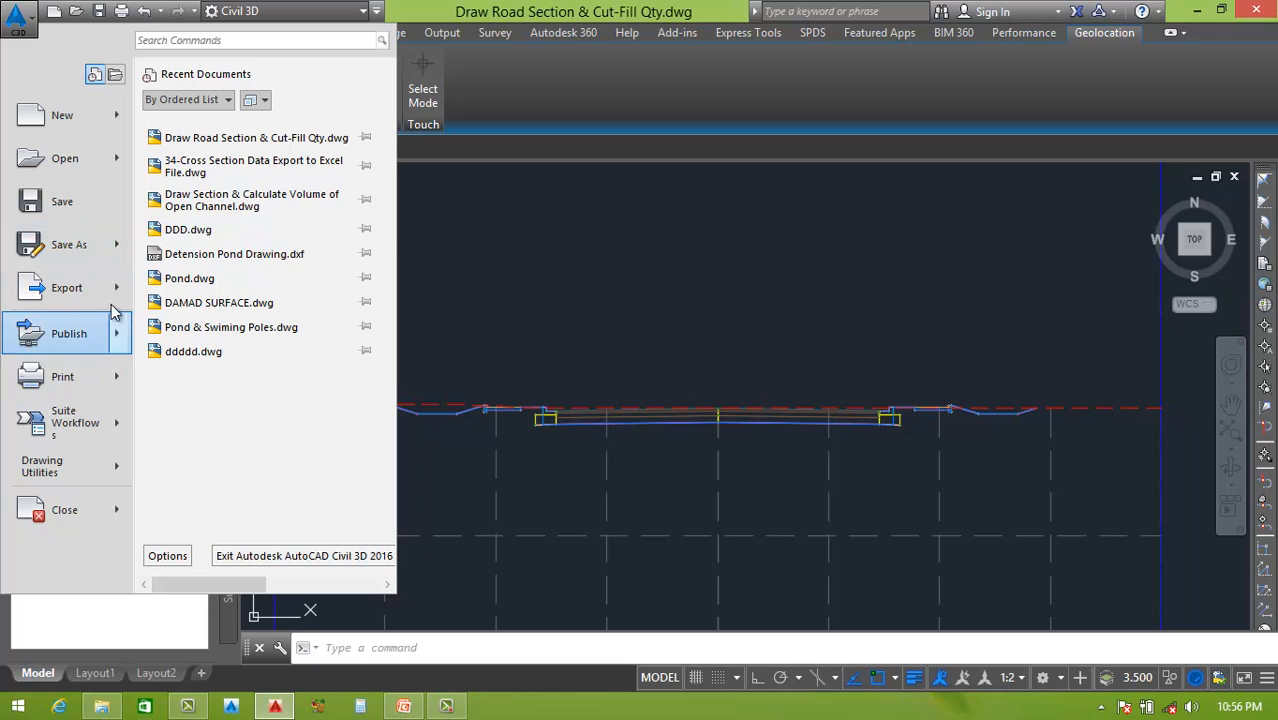
{"action": "mouse_move", "coordinate": [119, 294]}
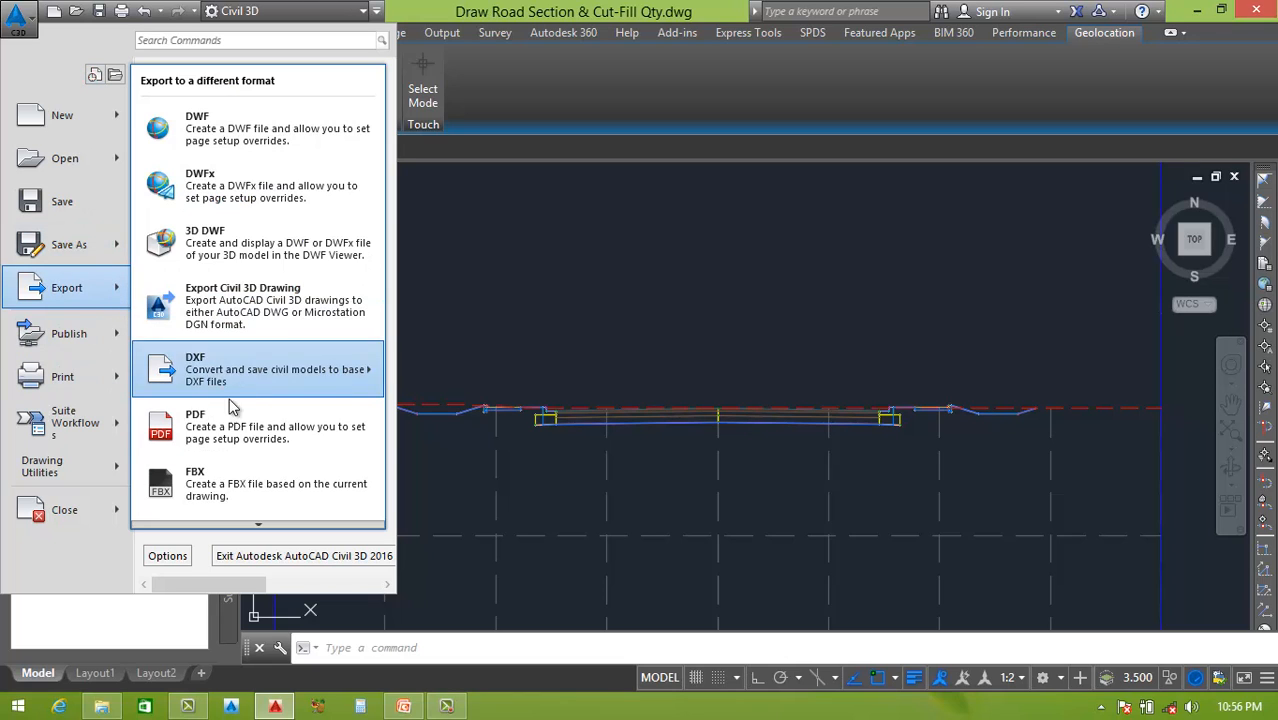
{"action": "mouse_move", "coordinate": [216, 369]}
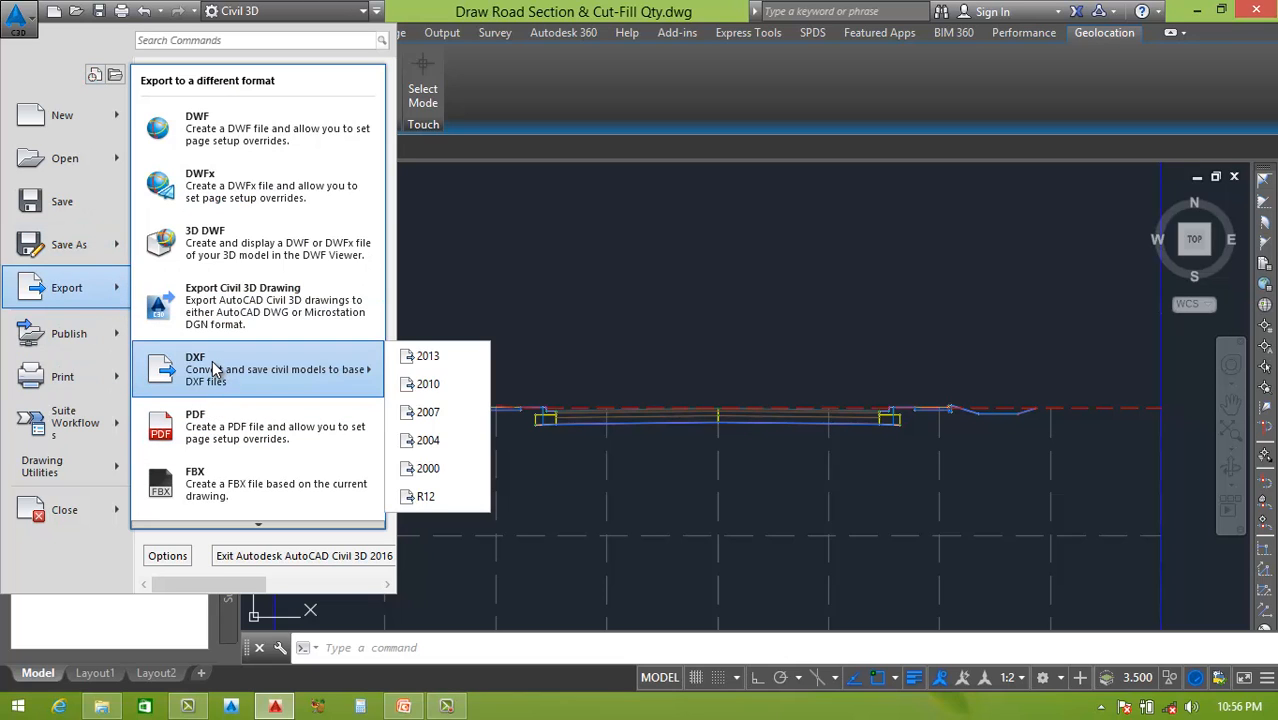
{"action": "left_click", "coordinate": [435, 360]}
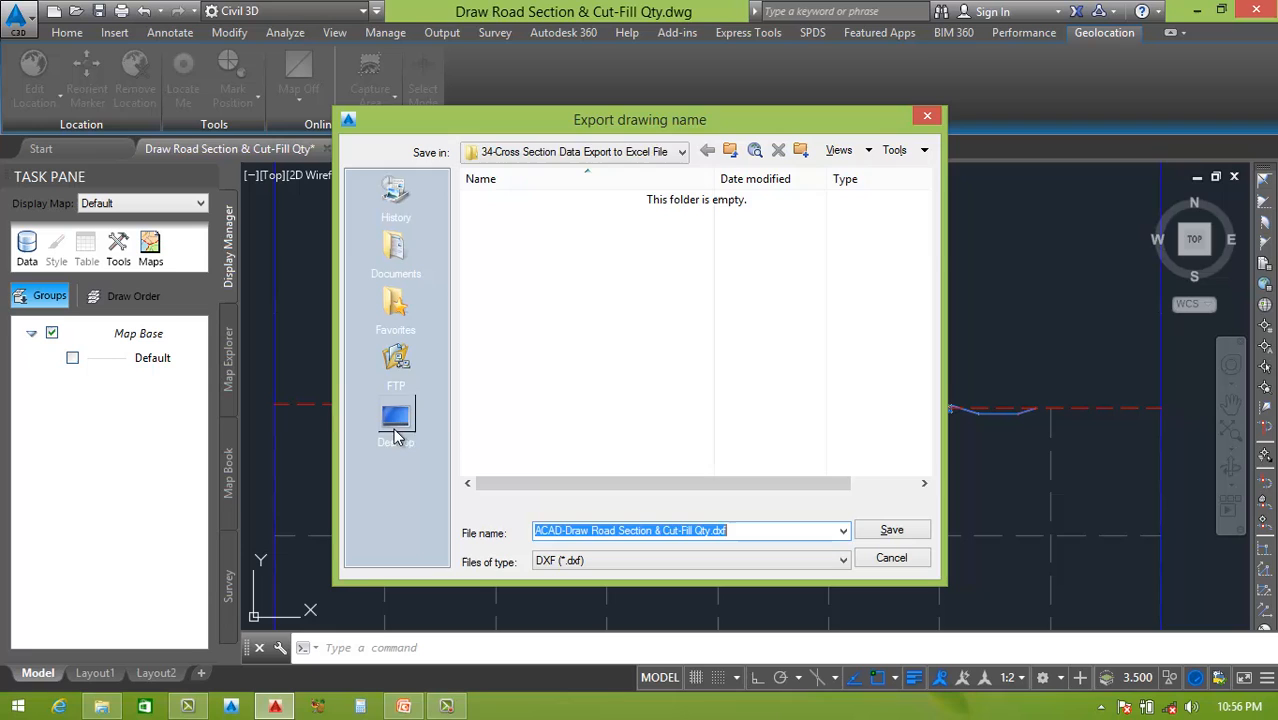
{"action": "left_click", "coordinate": [396, 430]}
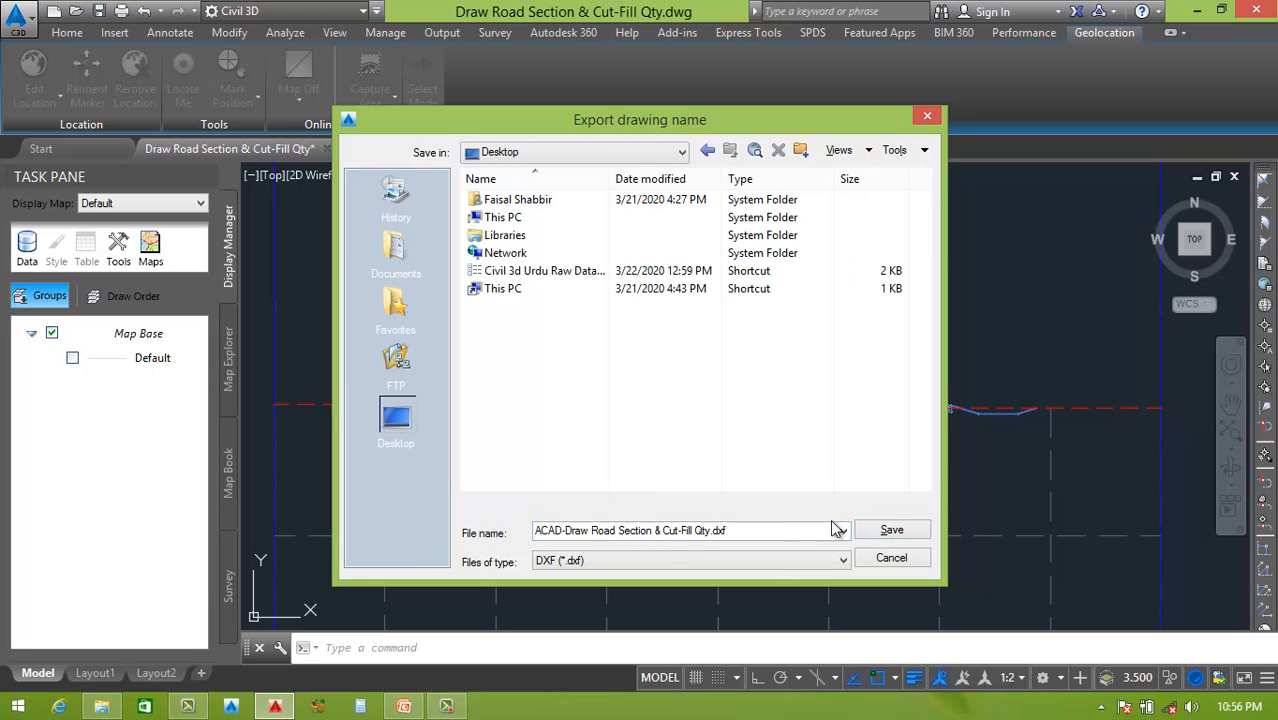
{"action": "left_click", "coordinate": [889, 532]}
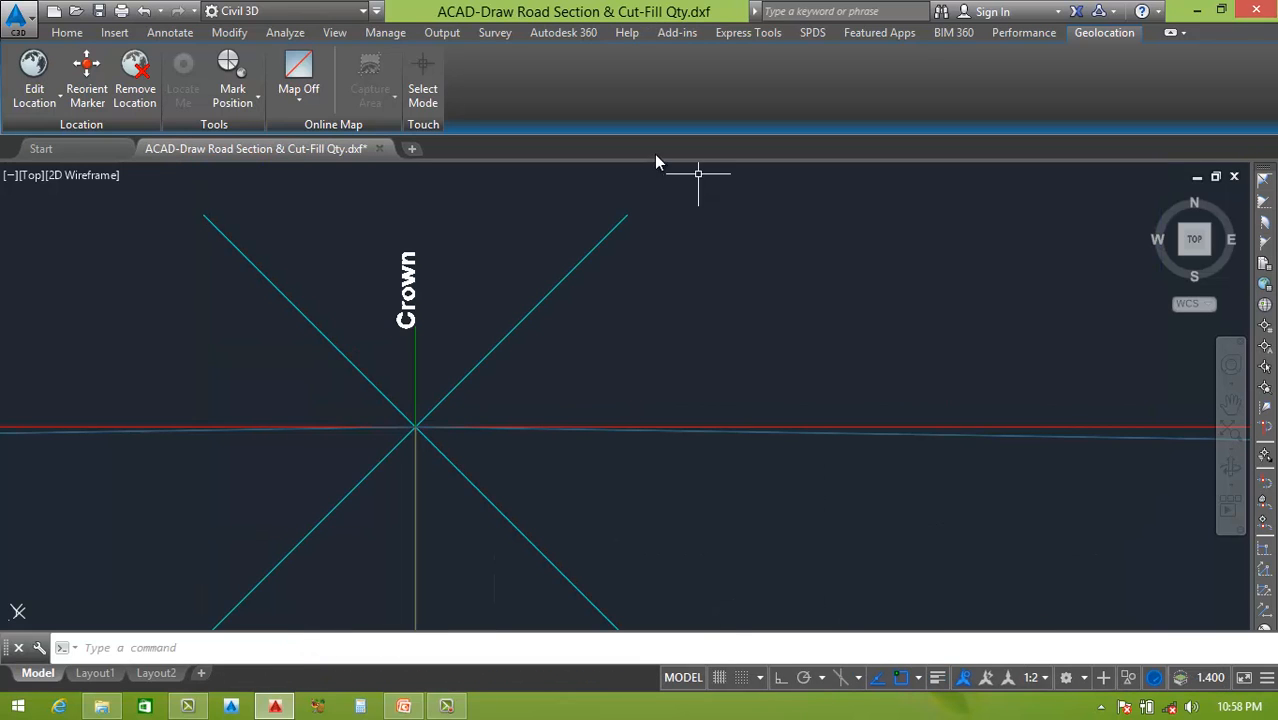
Step: Examine the Crown label at the road crown in the exported DXF drawing and start the Scale command
{"action": "scroll", "coordinate": [590, 372], "scroll_direction": "down", "scroll_amount": 5}
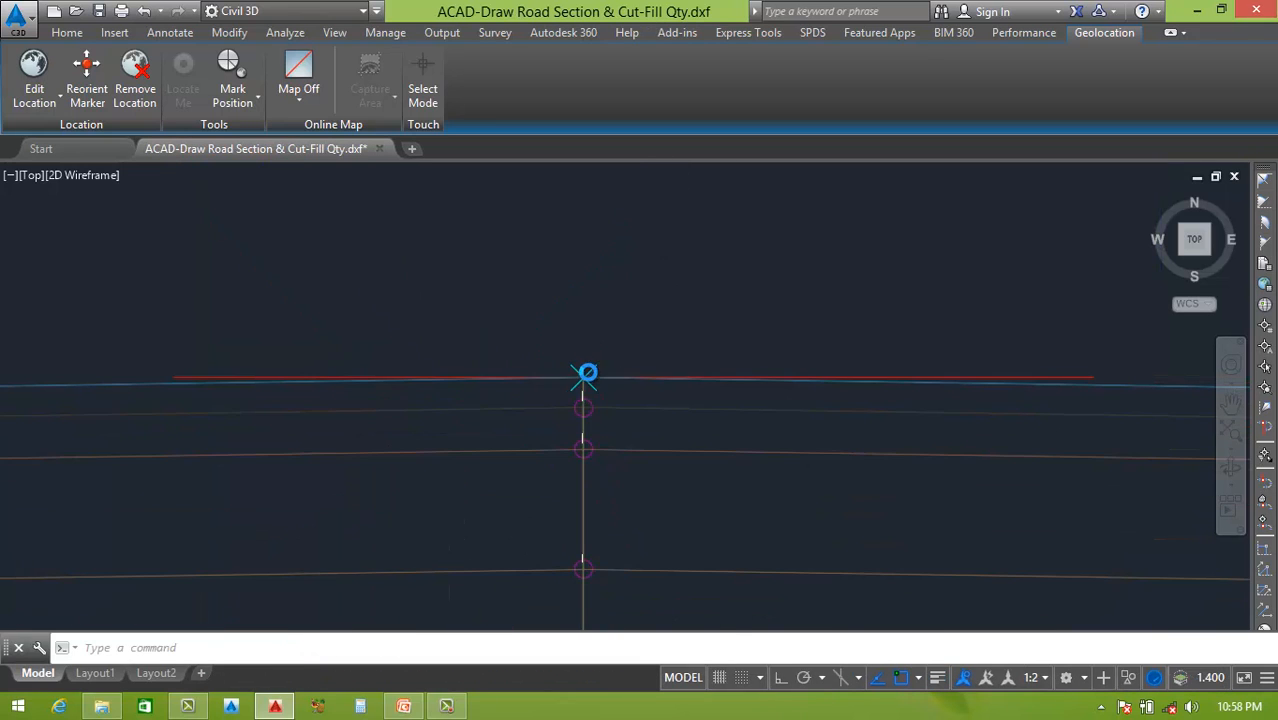
{"action": "scroll", "coordinate": [587, 372], "scroll_direction": "up", "scroll_amount": 2}
{"action": "scroll", "coordinate": [585, 370], "scroll_direction": "up", "scroll_amount": 4}
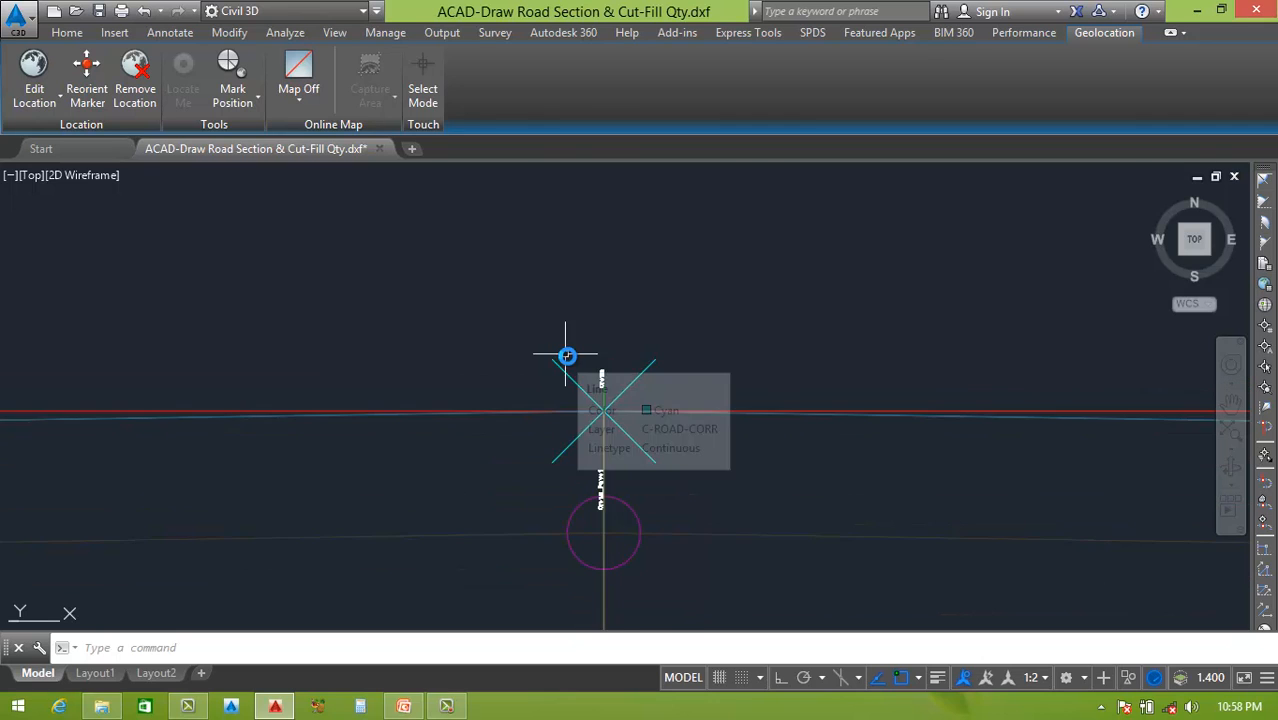
{"action": "scroll", "coordinate": [625, 404], "scroll_direction": "up", "scroll_amount": 1}
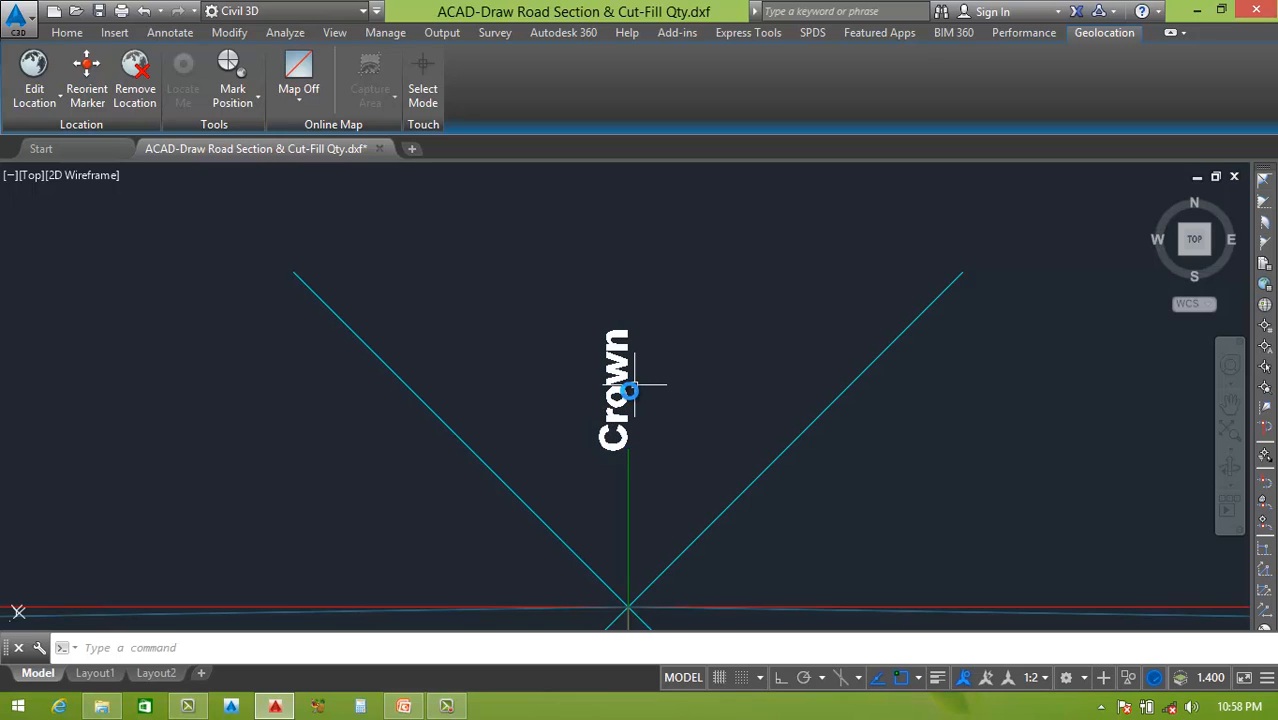
{"action": "type", "text": "sc"}
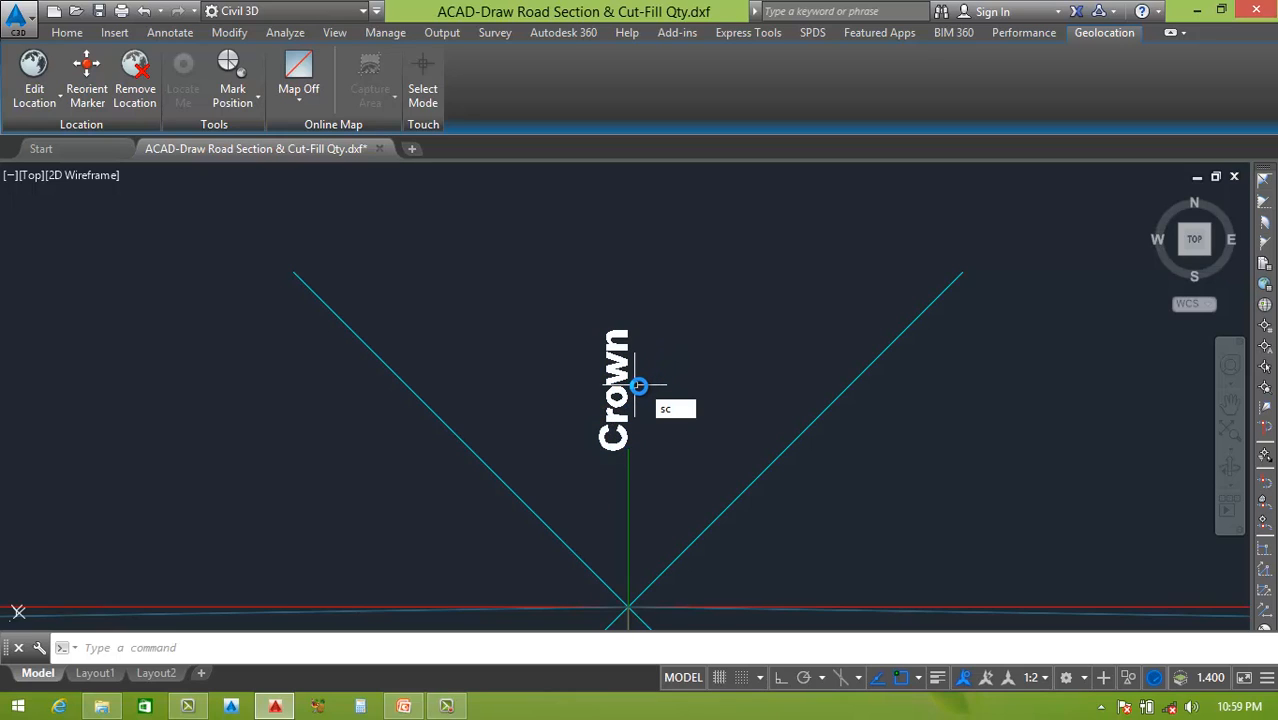
{"action": "key", "text": "Return"}
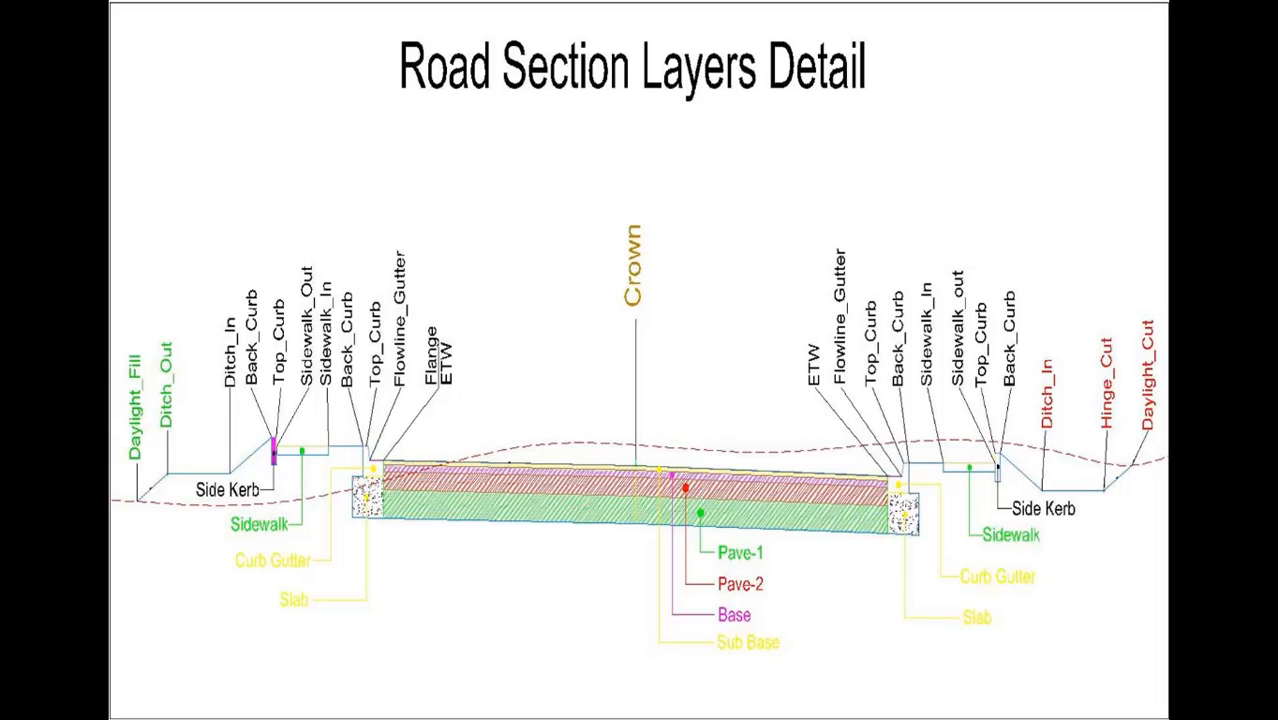
Step: Leave the PowerPoint slide show for the Civil 3D drawing and cancel the open DXF export
{"action": "key", "text": "Escape"}
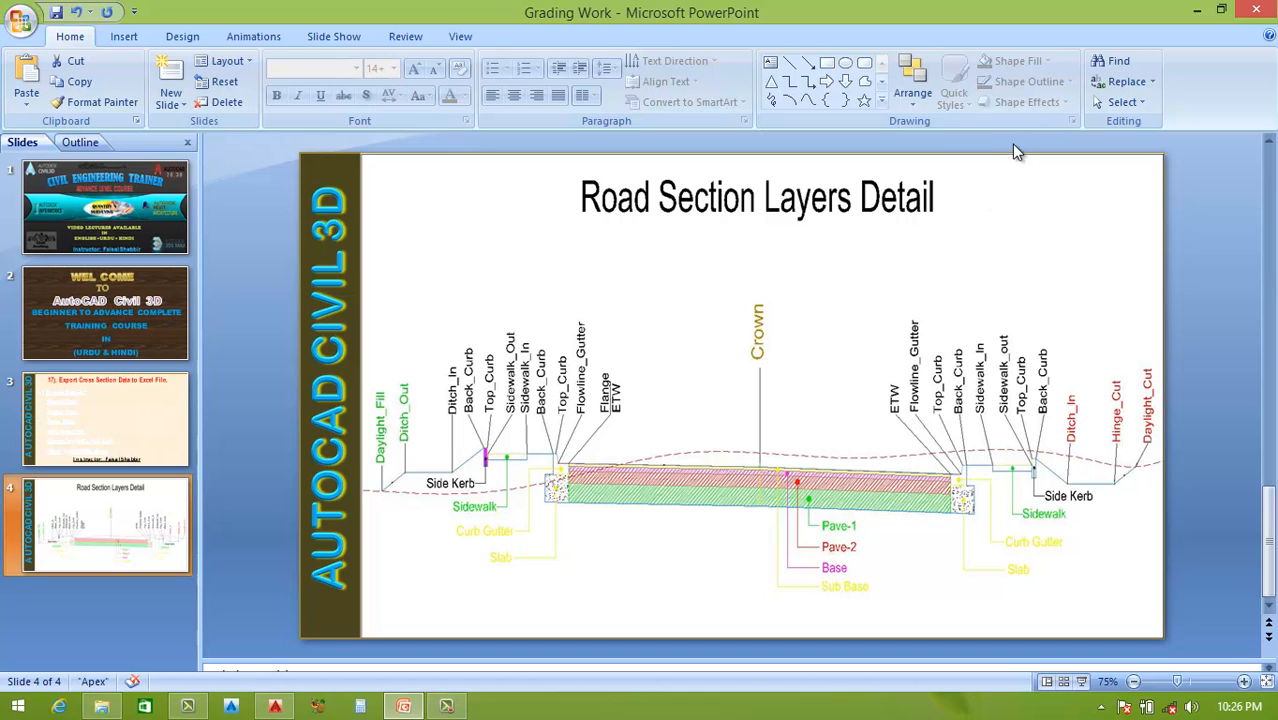
{"action": "left_click", "coordinate": [1258, 10]}
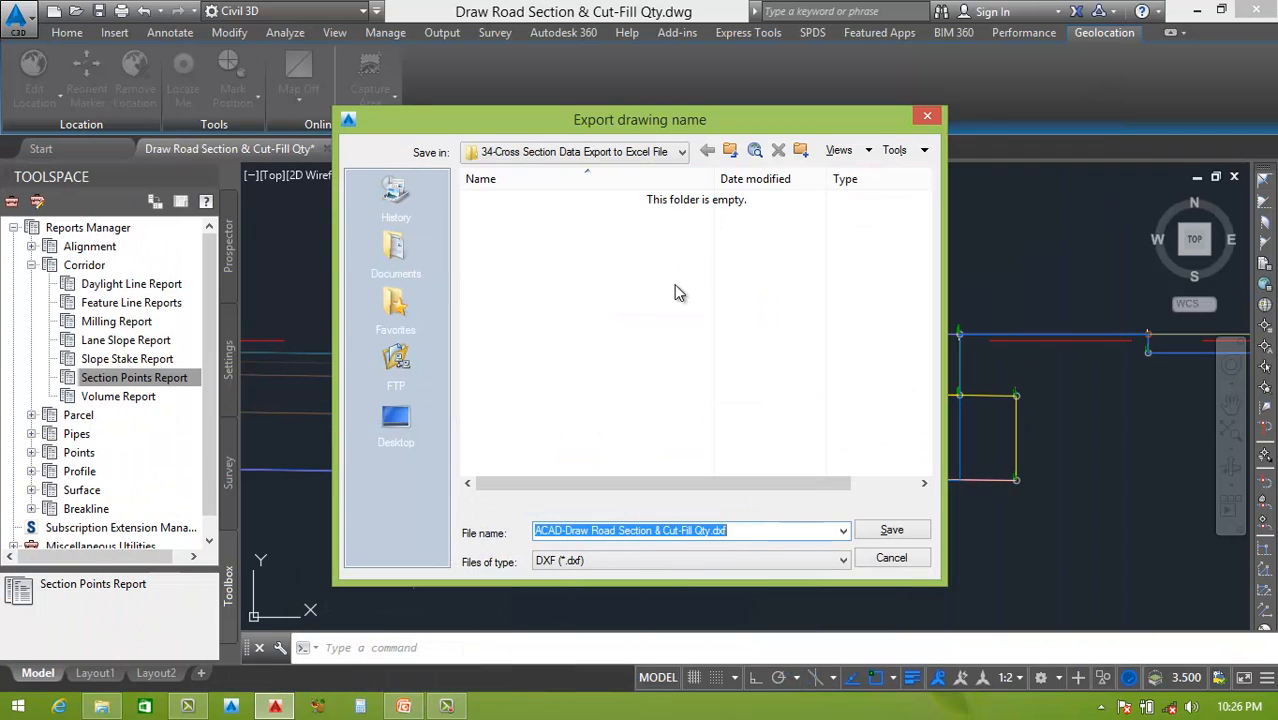
{"action": "left_click", "coordinate": [927, 117]}
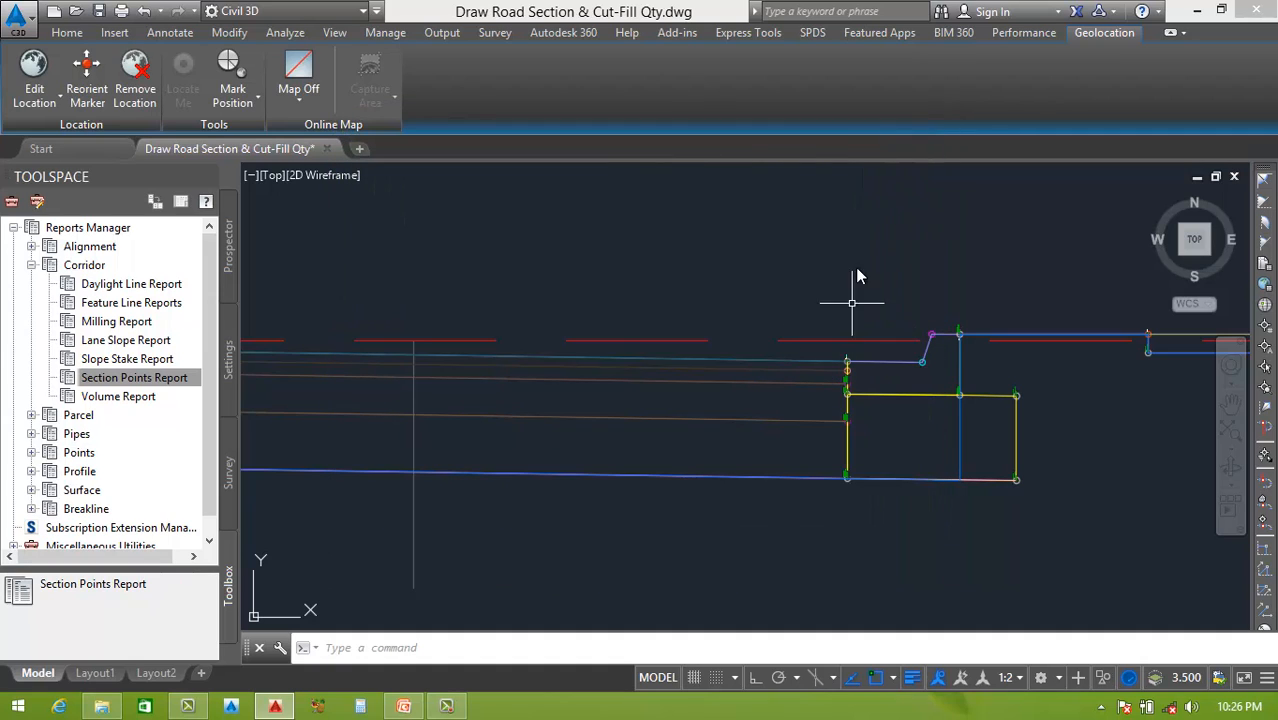
Step: List the Corridor reports in the Toolbox's Reports Manager, with the road section at station 0+000.00 in view
{"action": "scroll", "coordinate": [620, 275], "scroll_direction": "down", "scroll_amount": 5}
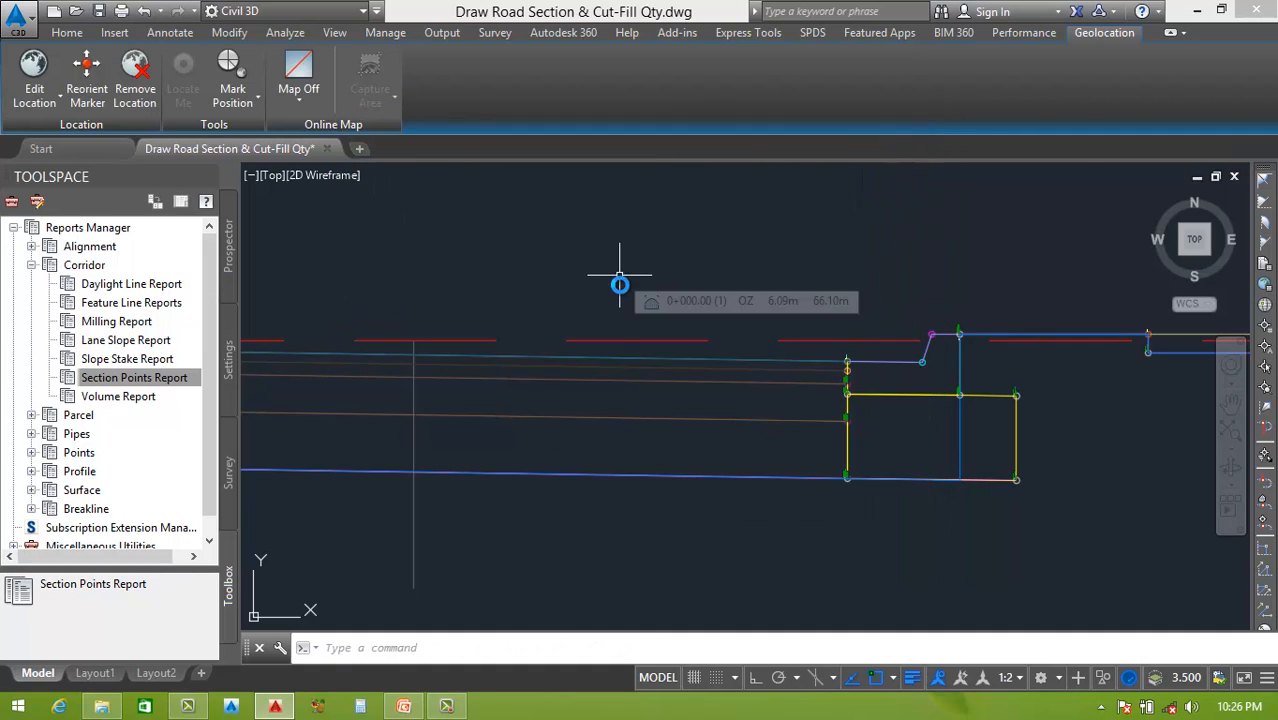
{"action": "scroll", "coordinate": [690, 300], "scroll_direction": "up", "scroll_amount": 20}
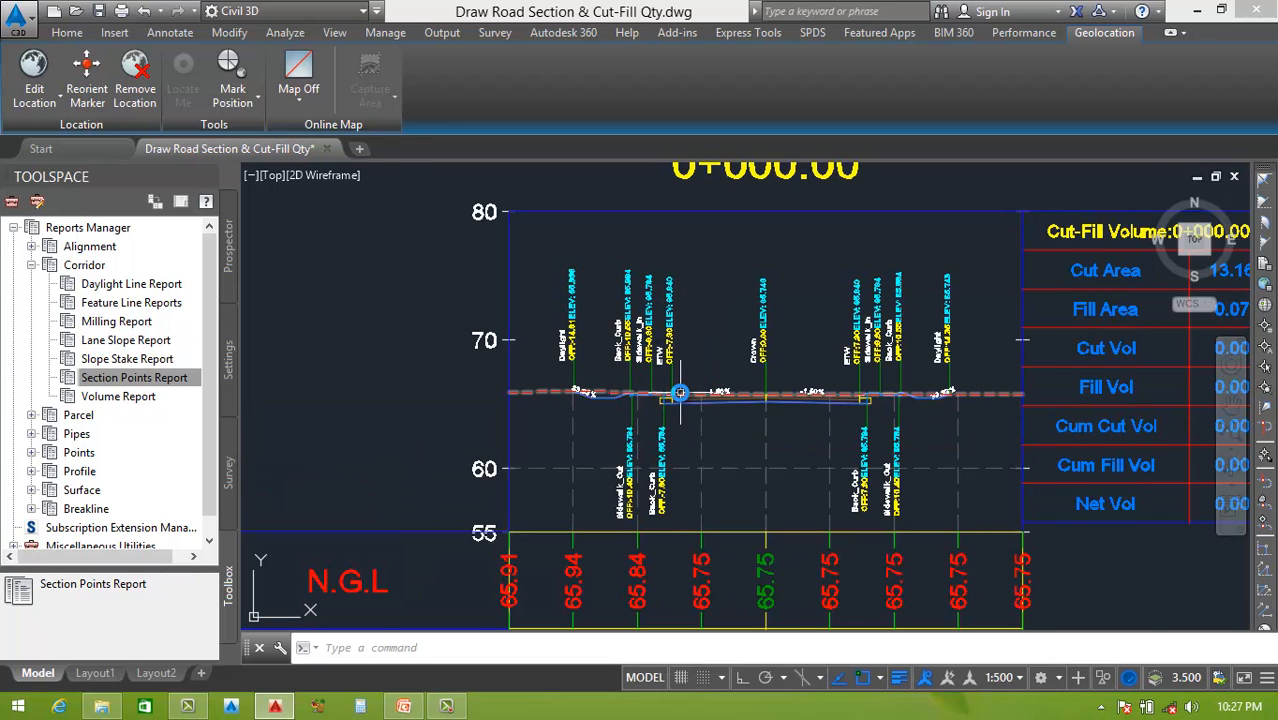
{"action": "scroll", "coordinate": [680, 392], "scroll_direction": "up", "scroll_amount": 3}
{"action": "scroll", "coordinate": [600, 411], "scroll_direction": "down", "scroll_amount": 1}
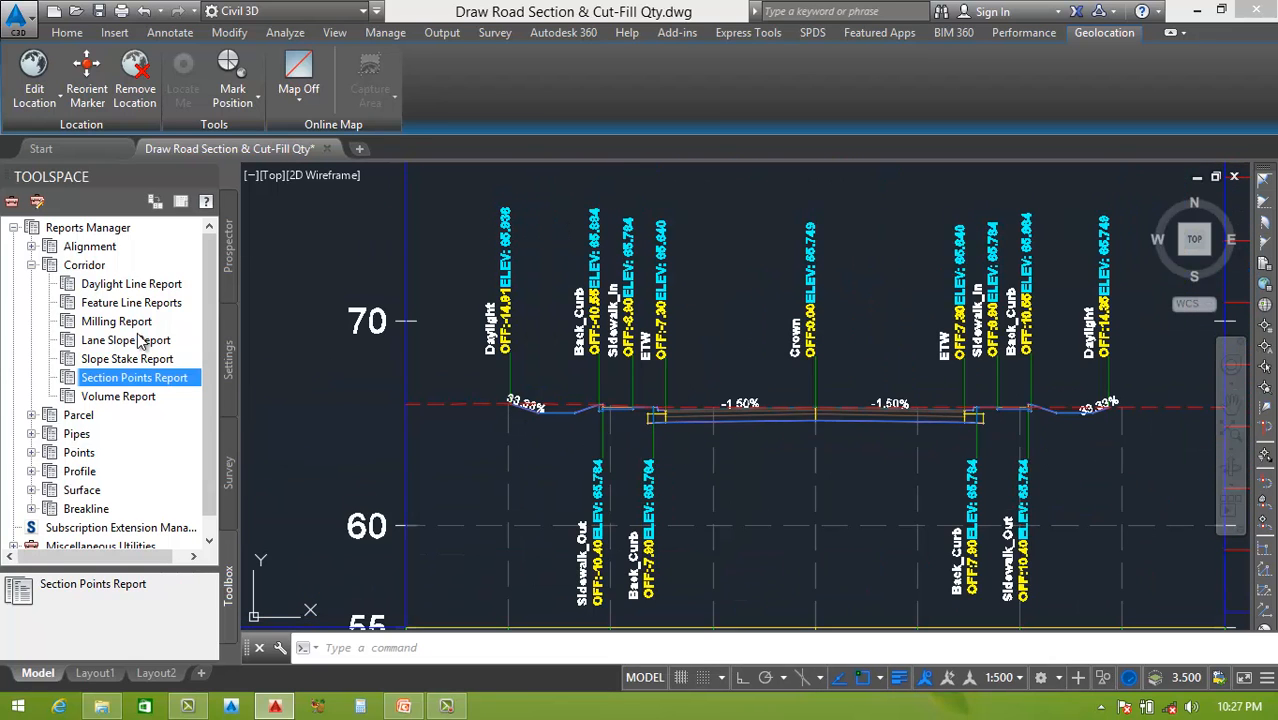
{"action": "left_click", "coordinate": [31, 265]}
{"action": "left_click", "coordinate": [13, 228]}
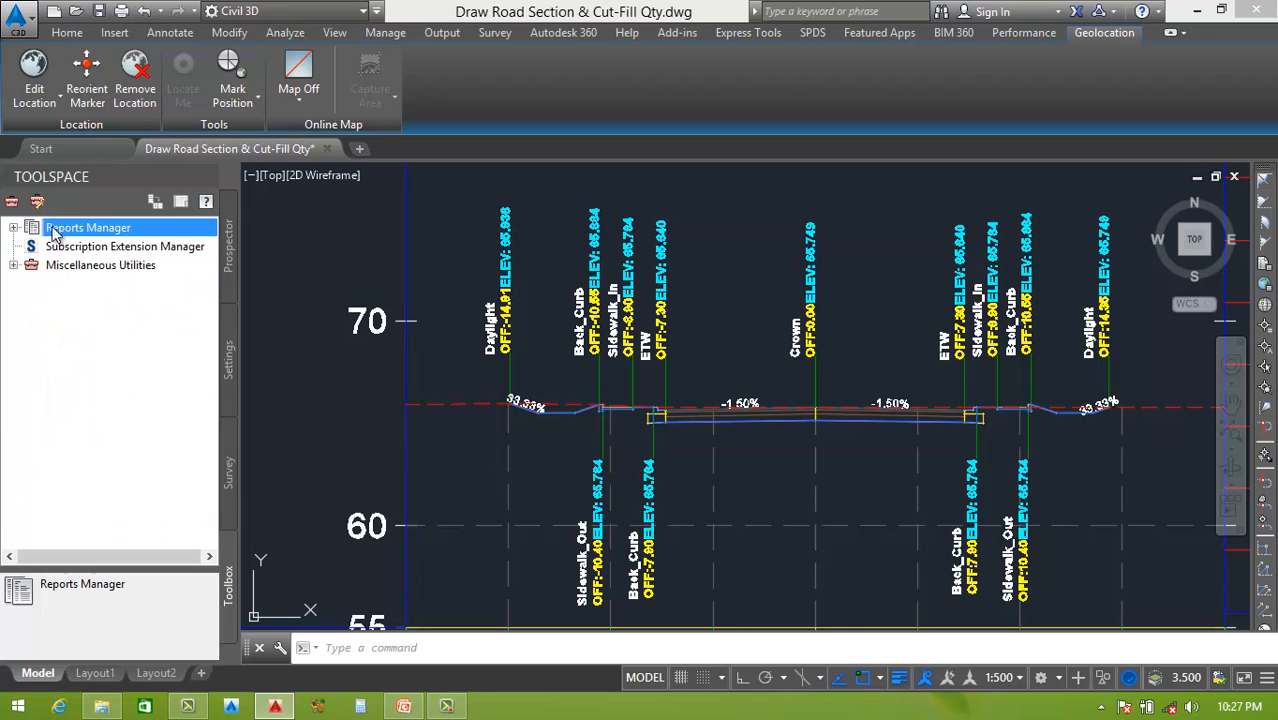
{"action": "left_click", "coordinate": [227, 264]}
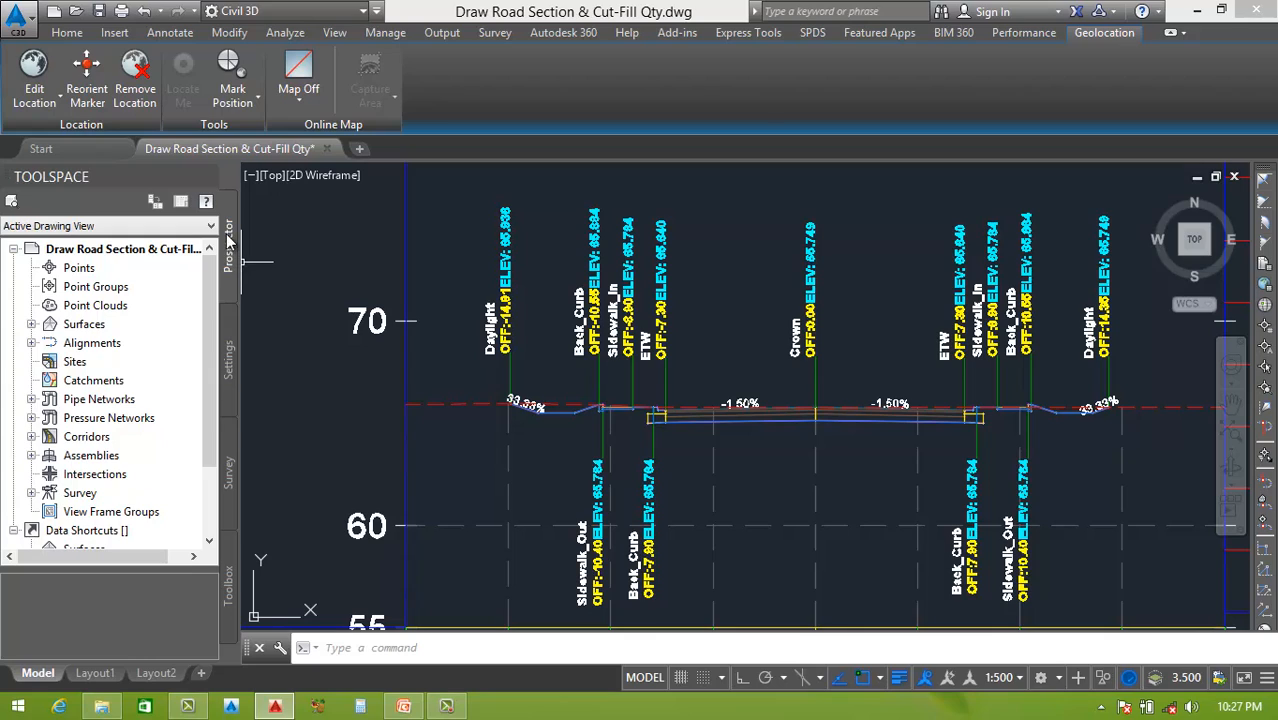
{"action": "left_click", "coordinate": [229, 594]}
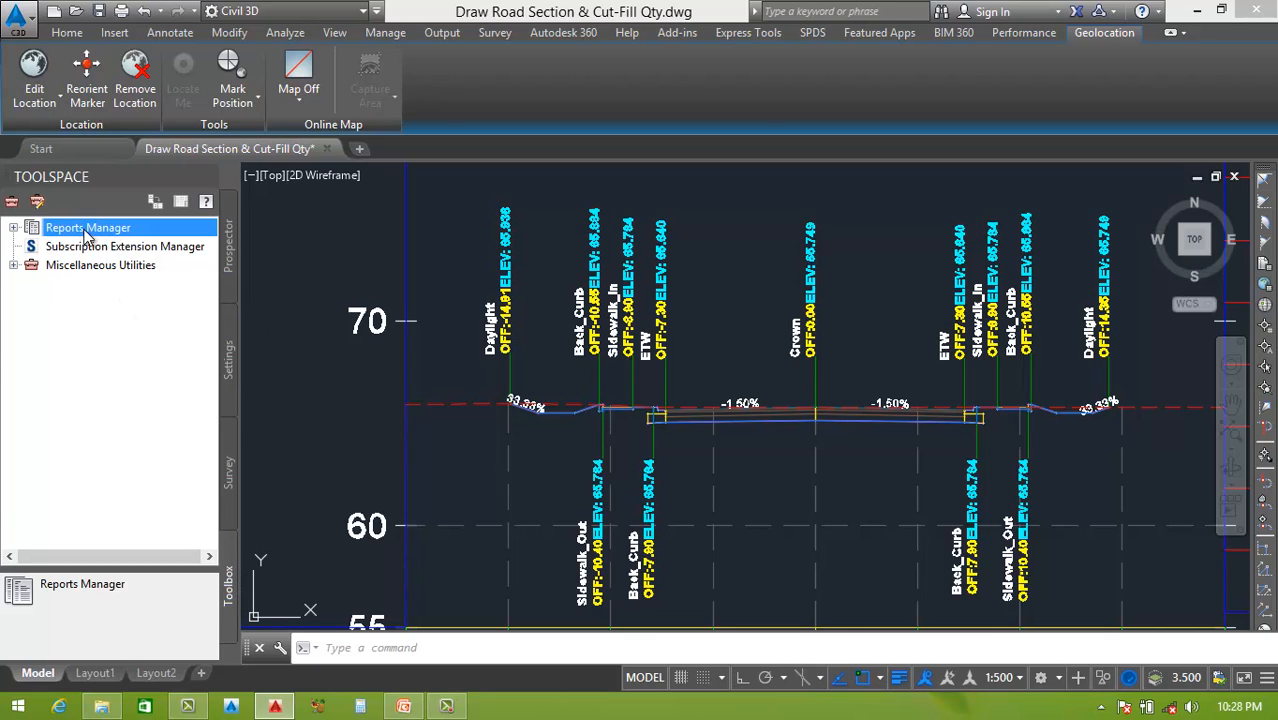
{"action": "left_click", "coordinate": [13, 228]}
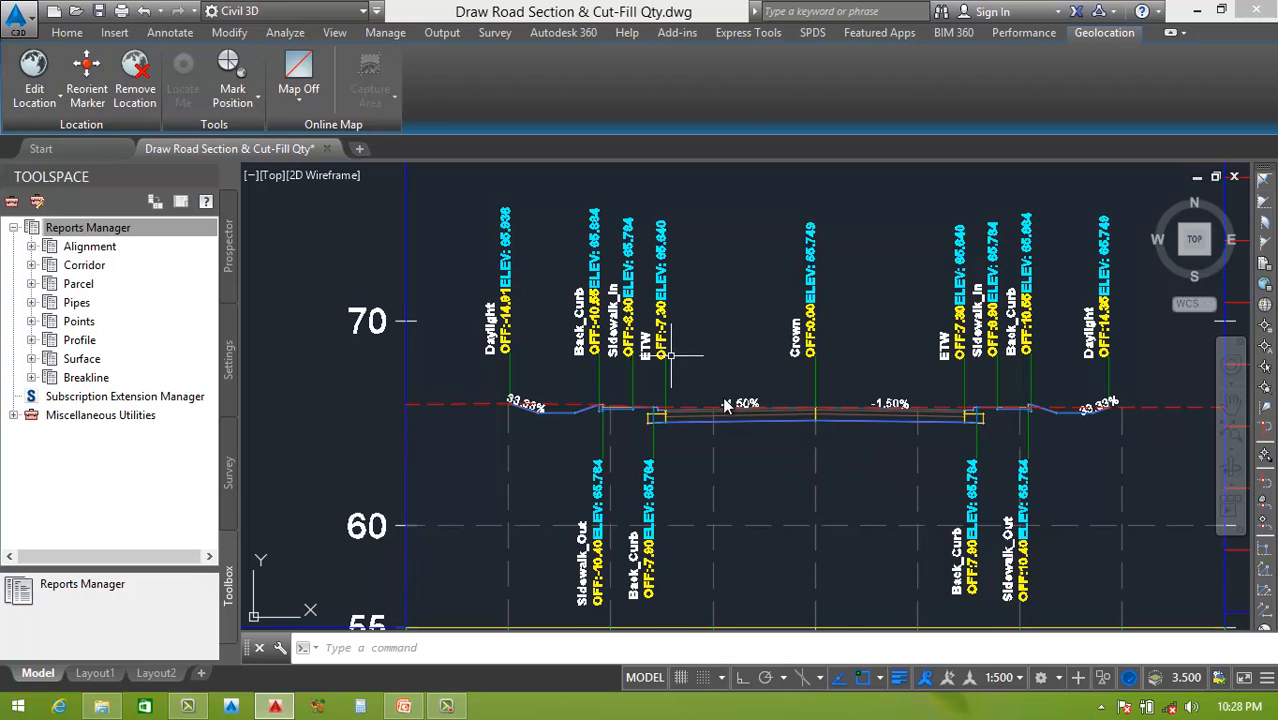
{"action": "left_click", "coordinate": [32, 266]}
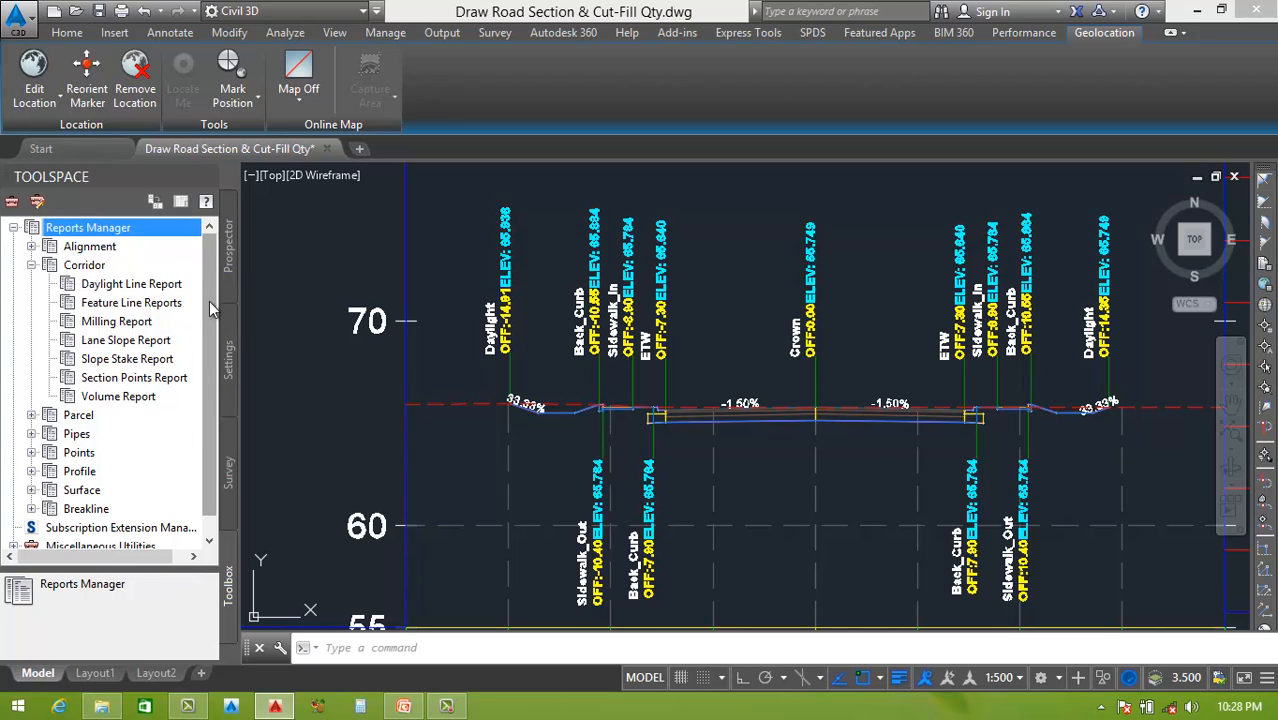
{"action": "scroll", "coordinate": [209, 301], "scroll_direction": "down", "scroll_amount": 1}
{"action": "scroll", "coordinate": [214, 311], "scroll_direction": "up", "scroll_amount": 1}
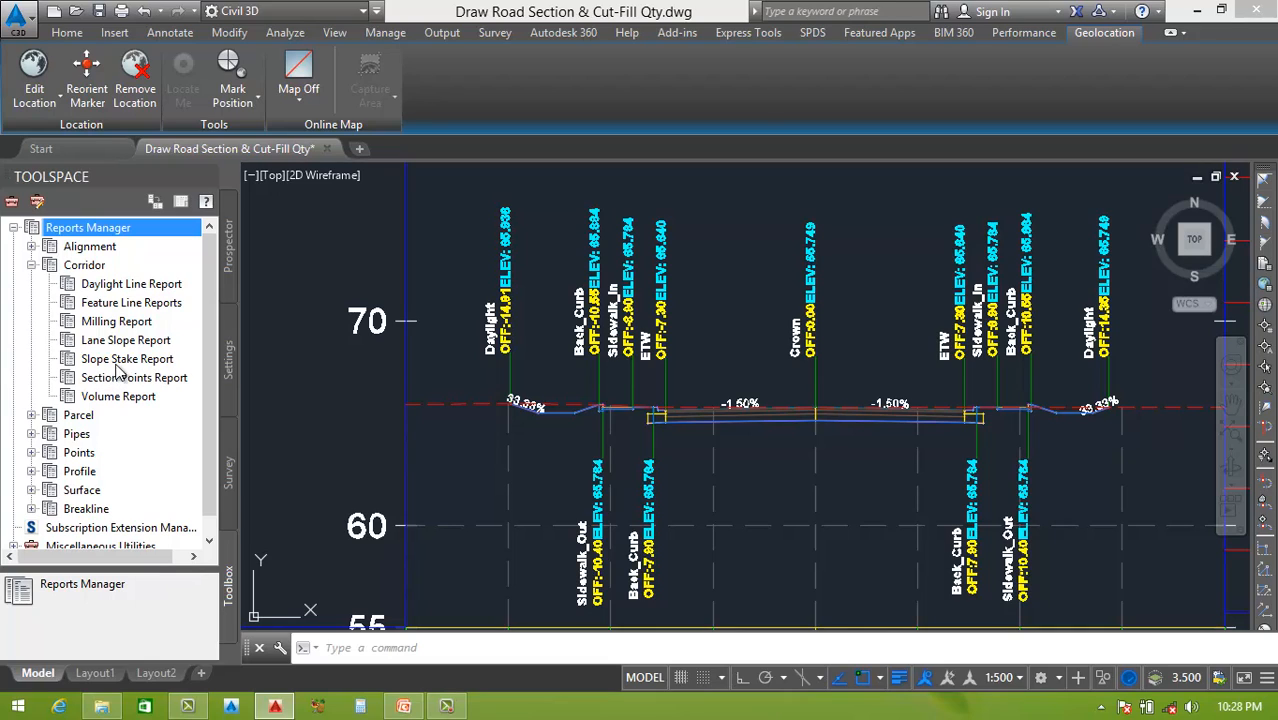
Step: Check the settings of the corridor Daylight Line Report and close them without creating a report
{"action": "left_click", "coordinate": [127, 285]}
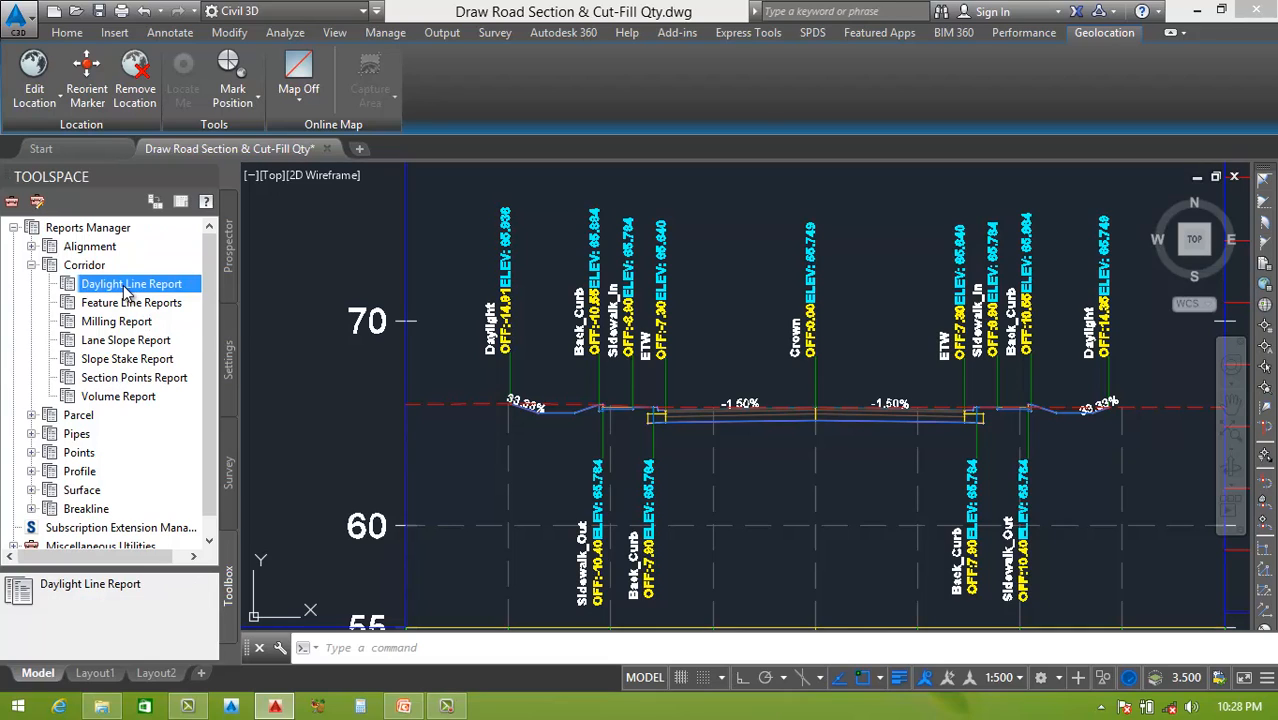
{"action": "right_click", "coordinate": [127, 289]}
{"action": "left_click", "coordinate": [195, 296]}
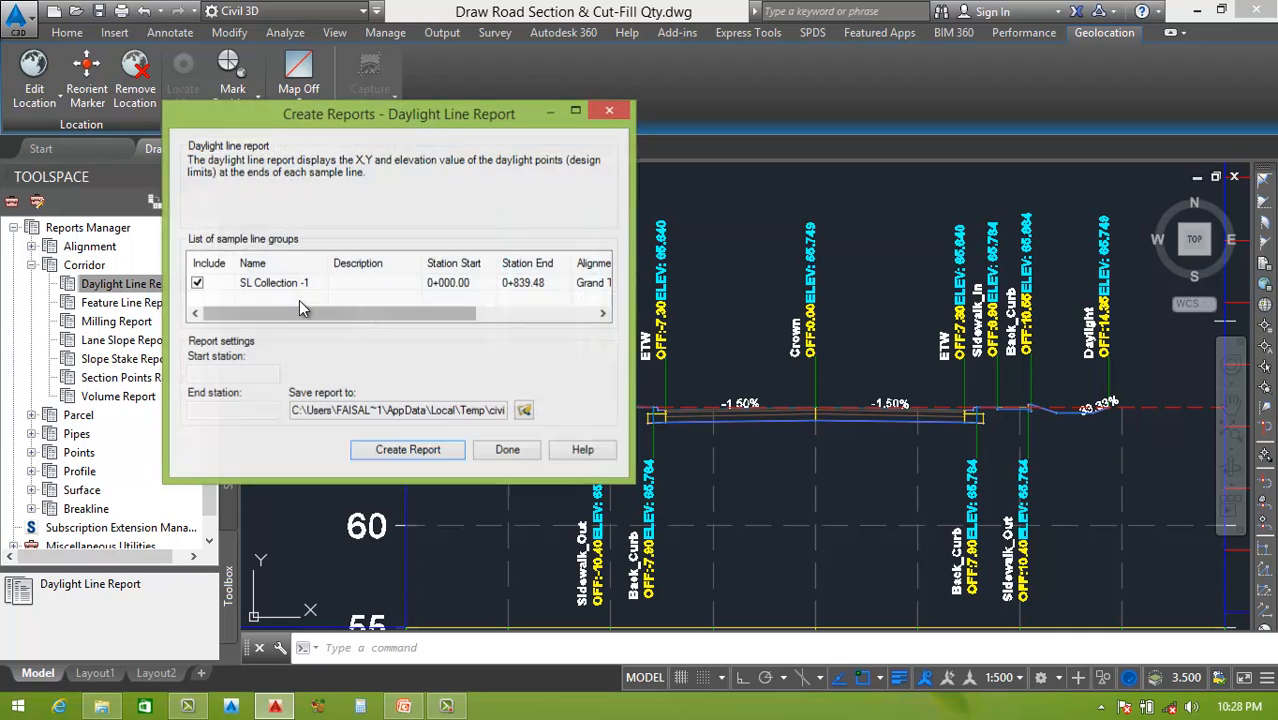
{"action": "left_click", "coordinate": [609, 110]}
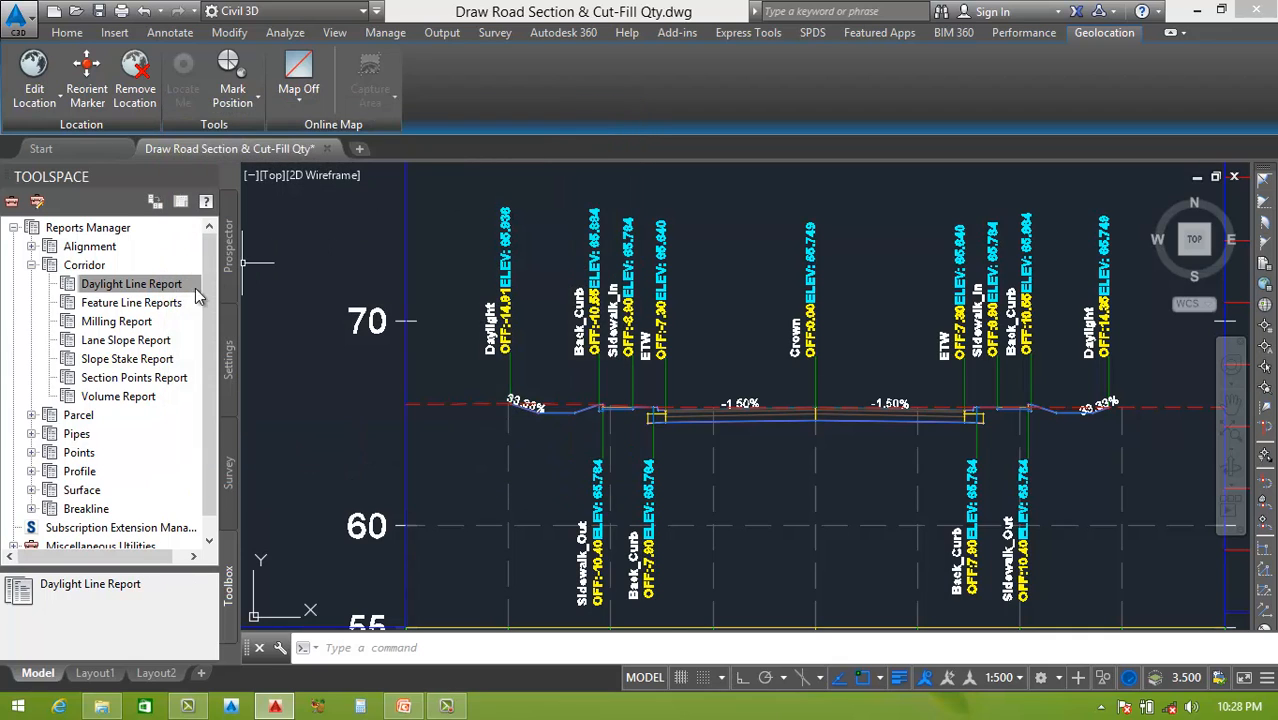
Step: Open the corridor's Feature Line Report settings and set the report to use Corridor Links
{"action": "left_click", "coordinate": [140, 304]}
{"action": "right_click", "coordinate": [145, 312]}
{"action": "left_click", "coordinate": [213, 318]}
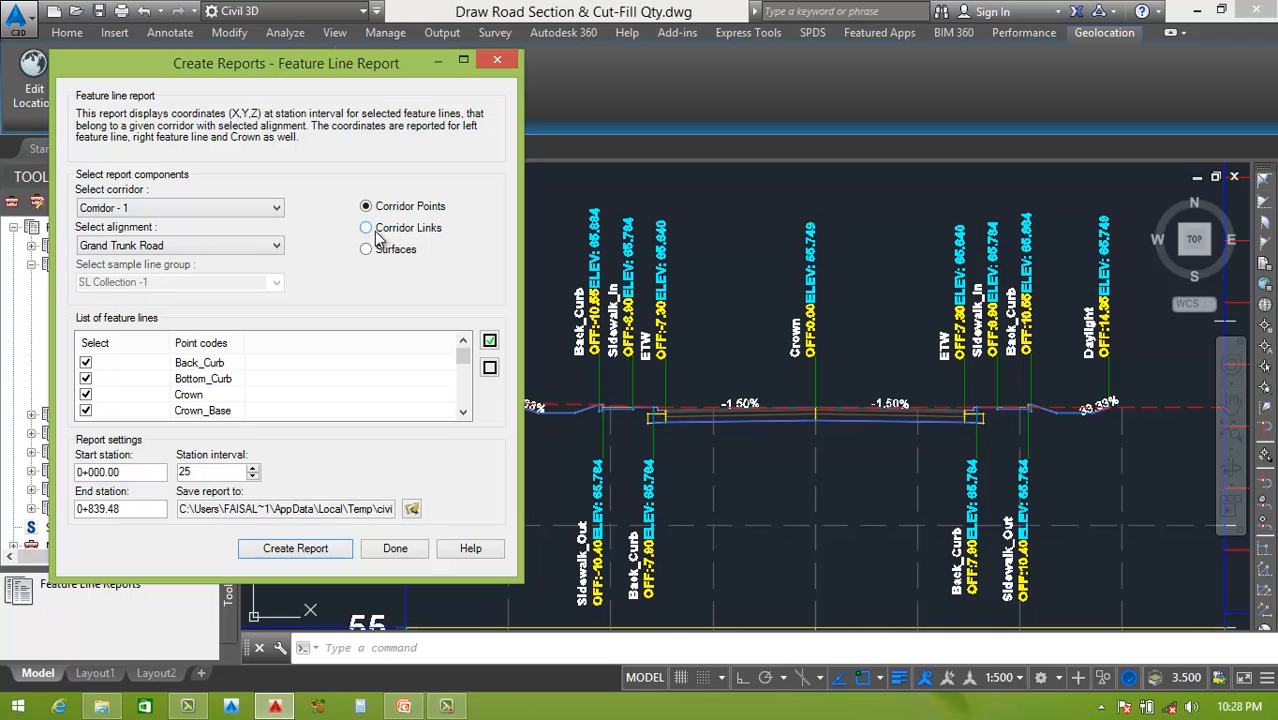
{"action": "left_click", "coordinate": [367, 233]}
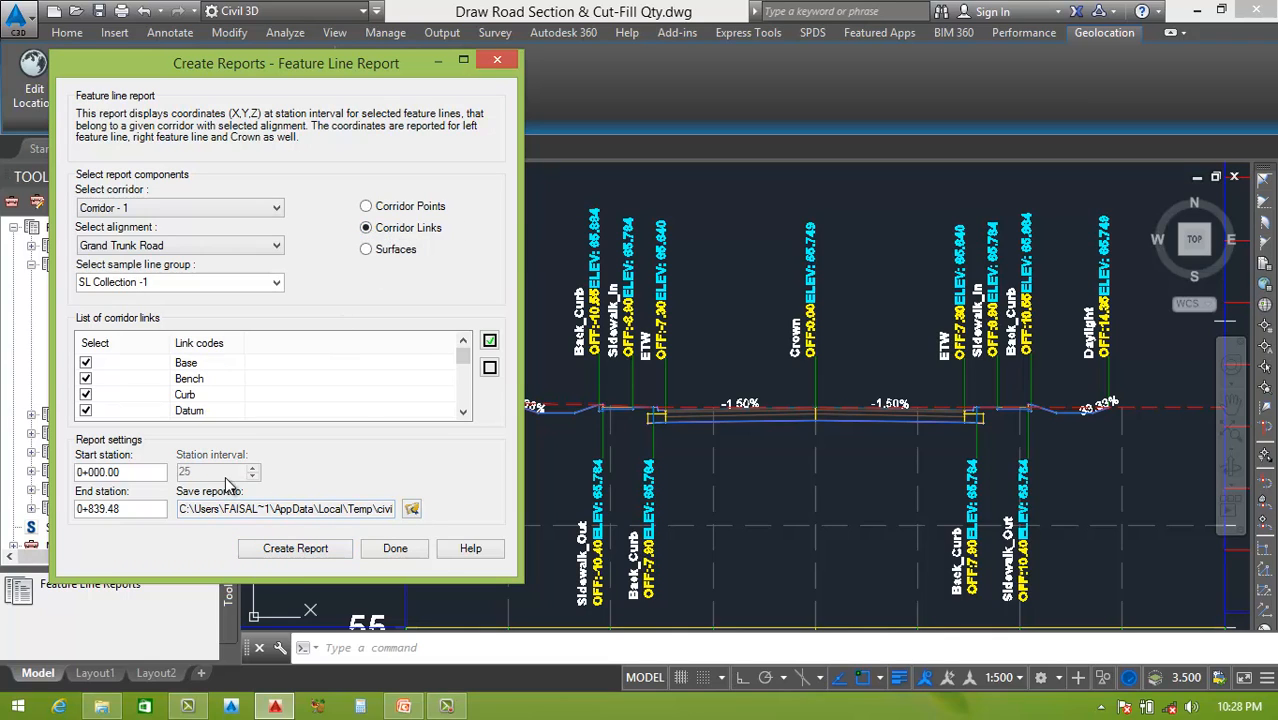
Step: Set the feature line report to save on the Desktop as CivilReport in Excel 97-2003 Workbook format
{"action": "left_click", "coordinate": [412, 509]}
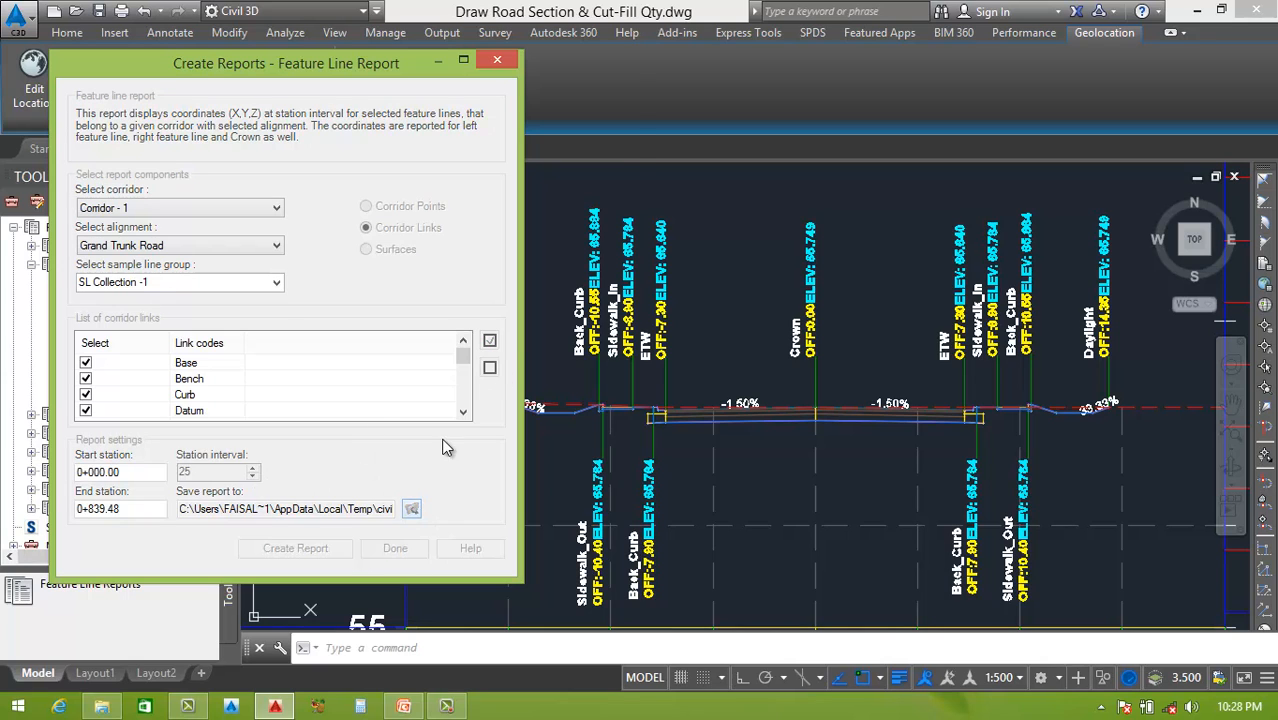
{"action": "left_click", "coordinate": [184, 454]}
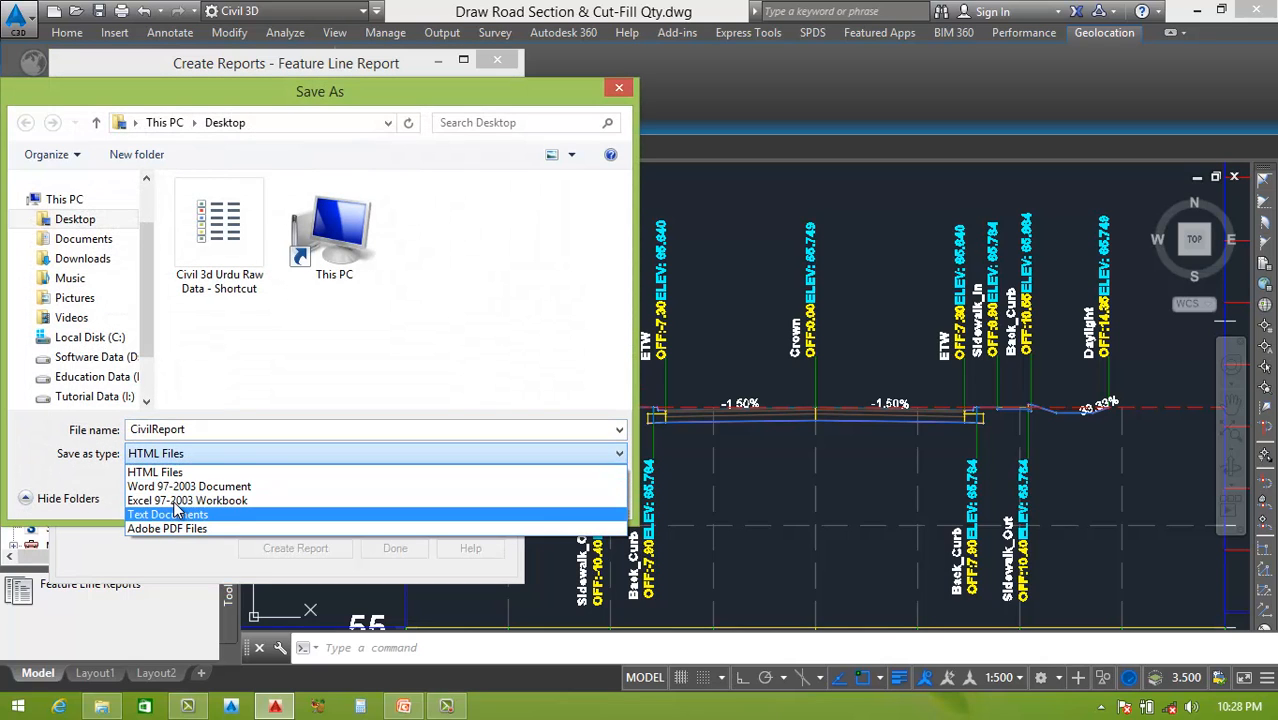
{"action": "left_click", "coordinate": [180, 497]}
{"action": "left_click", "coordinate": [85, 218]}
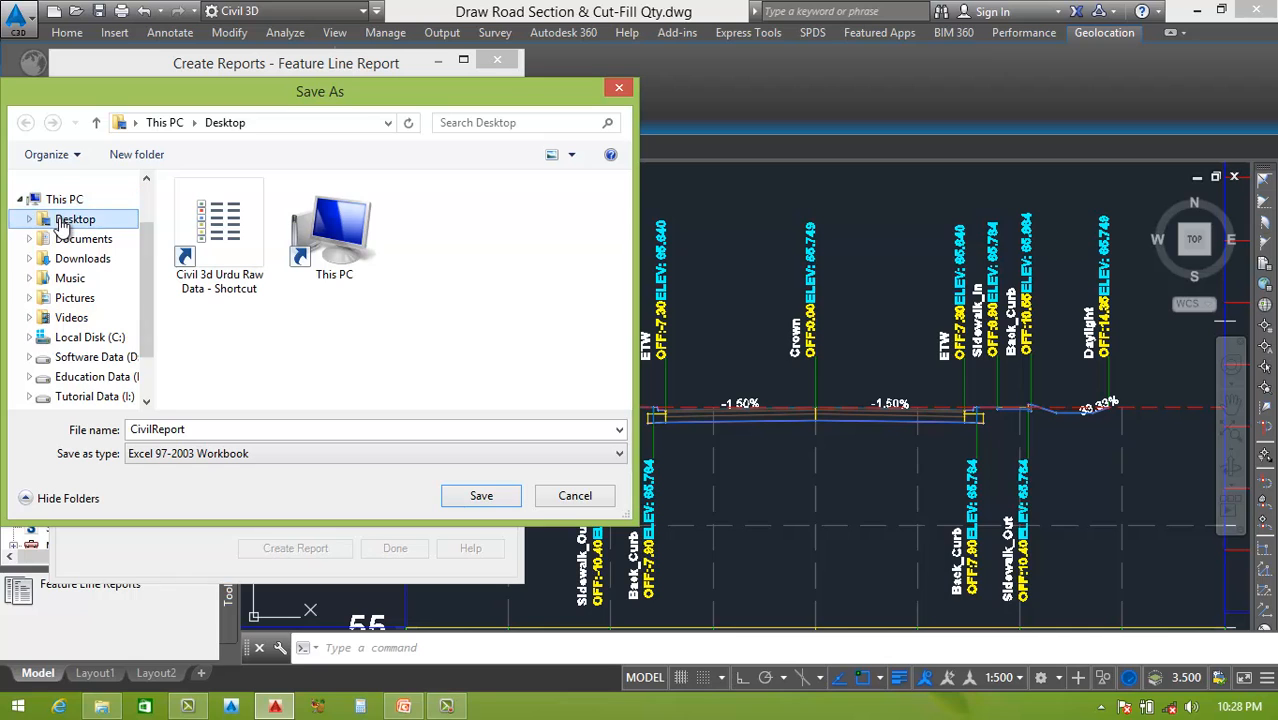
{"action": "left_click", "coordinate": [481, 496]}
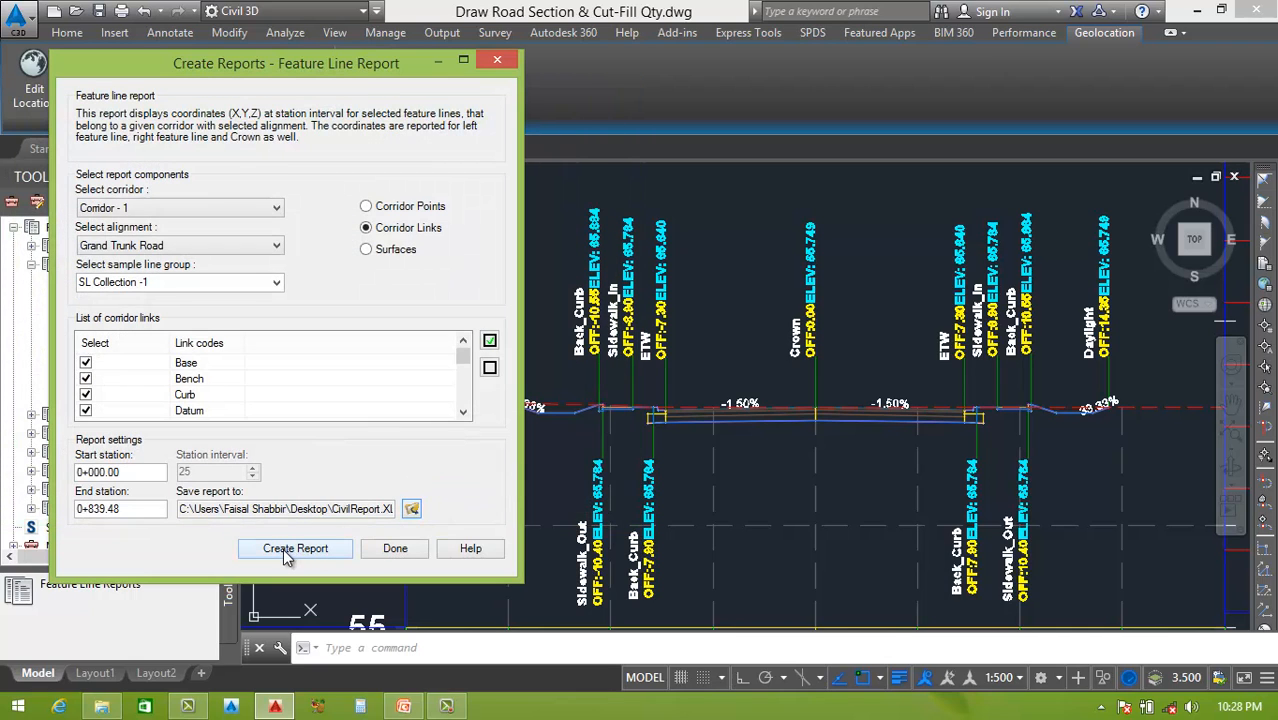
Step: Create the feature line report and check the Crown_Base offset and elevation at station 0+000.00 in the Excel workbook
{"action": "left_click", "coordinate": [283, 550]}
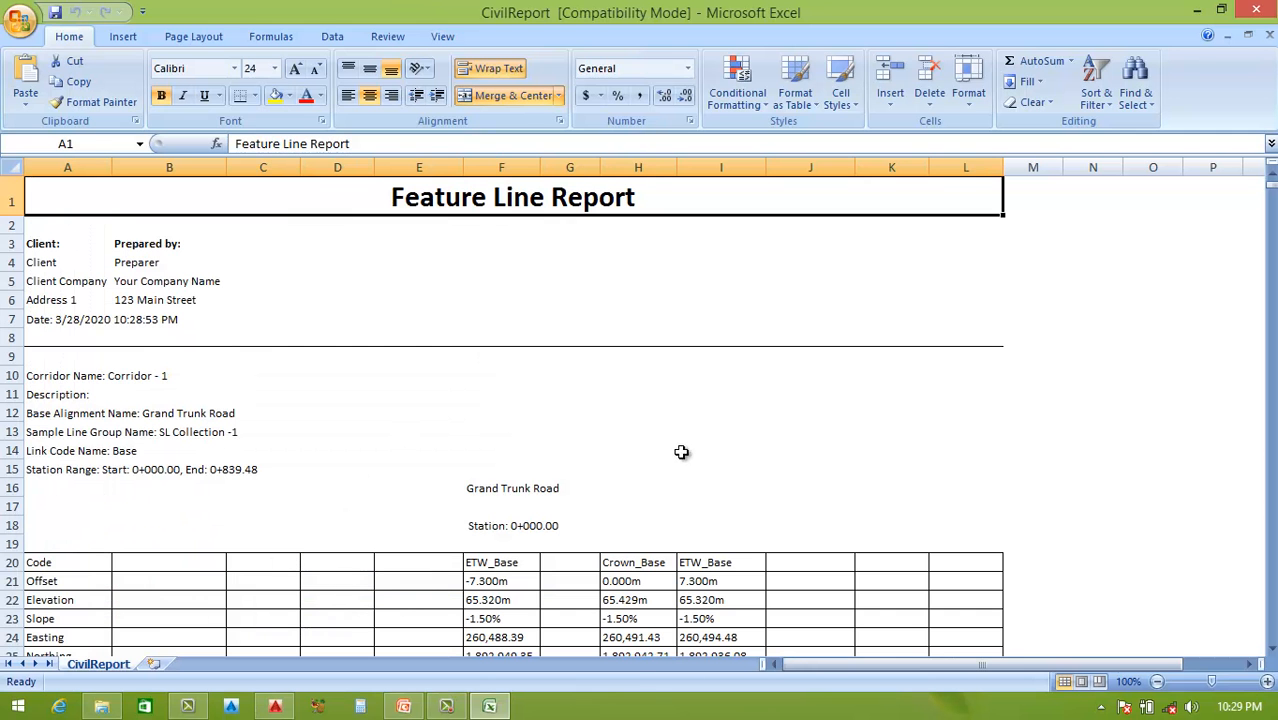
{"action": "left_click", "coordinate": [709, 433]}
{"action": "scroll", "coordinate": [709, 433], "scroll_direction": "down", "scroll_amount": 4}
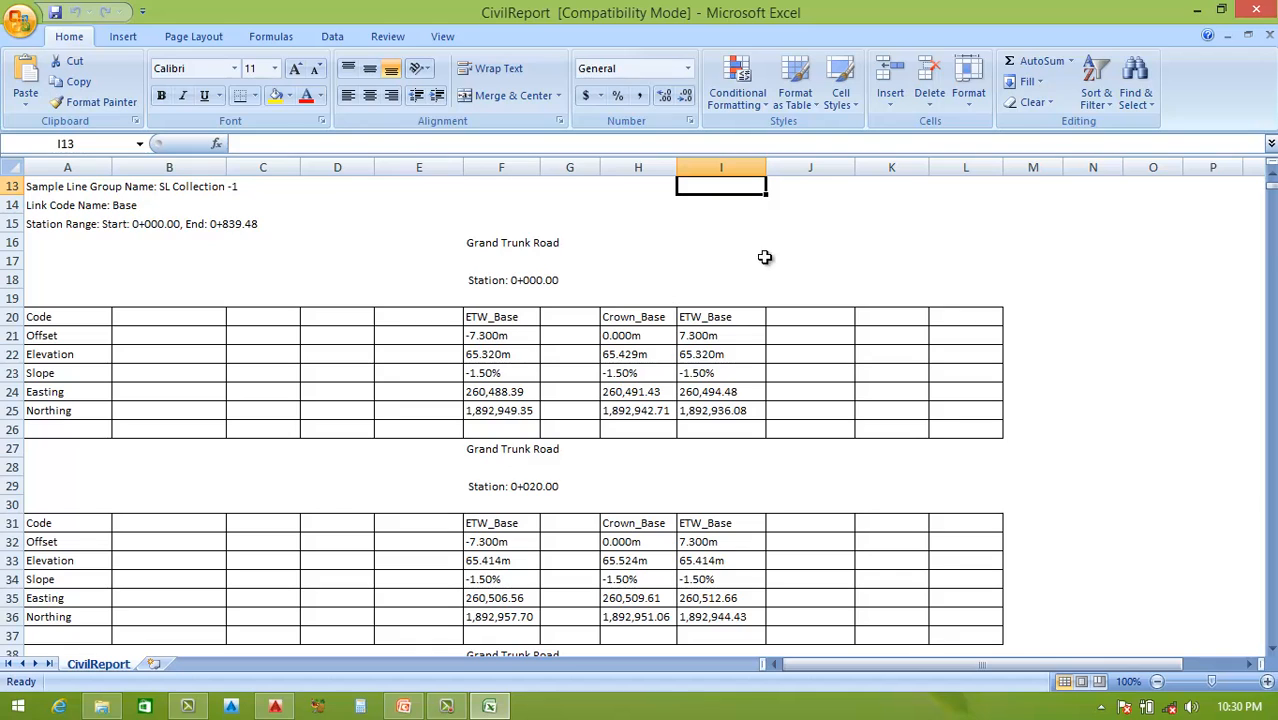
{"action": "left_click", "coordinate": [645, 338]}
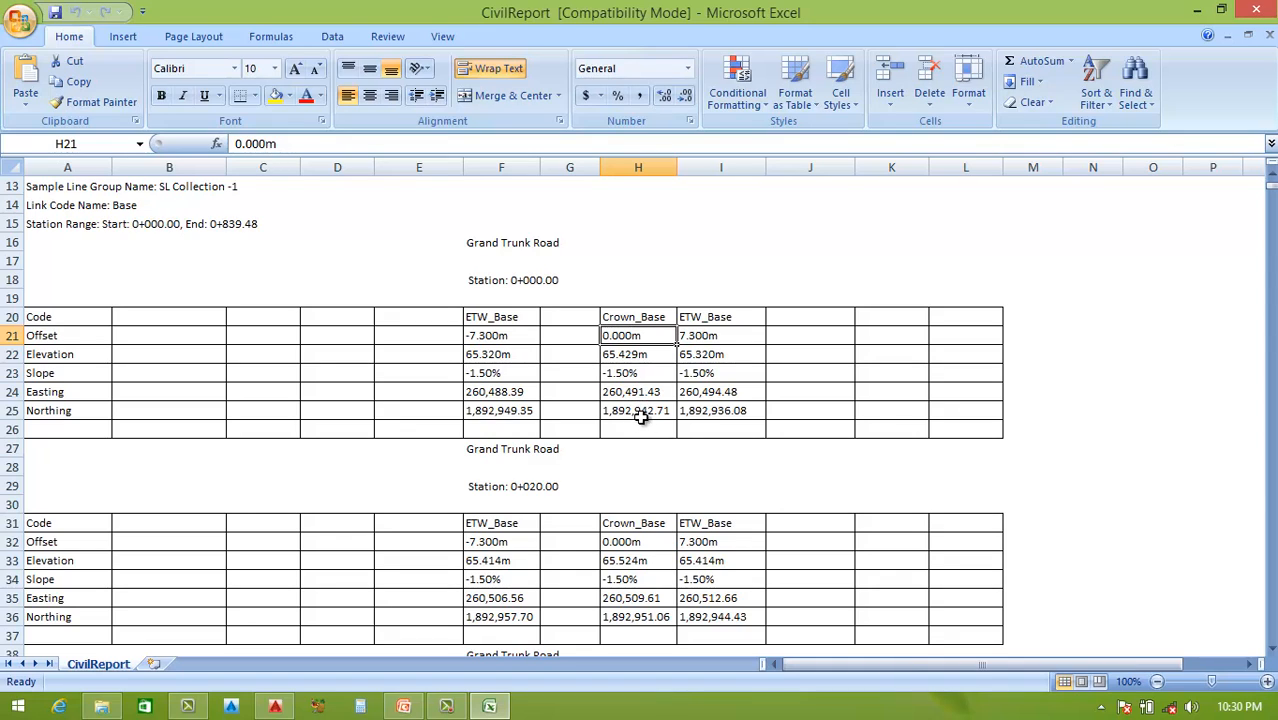
{"action": "left_click", "coordinate": [616, 352]}
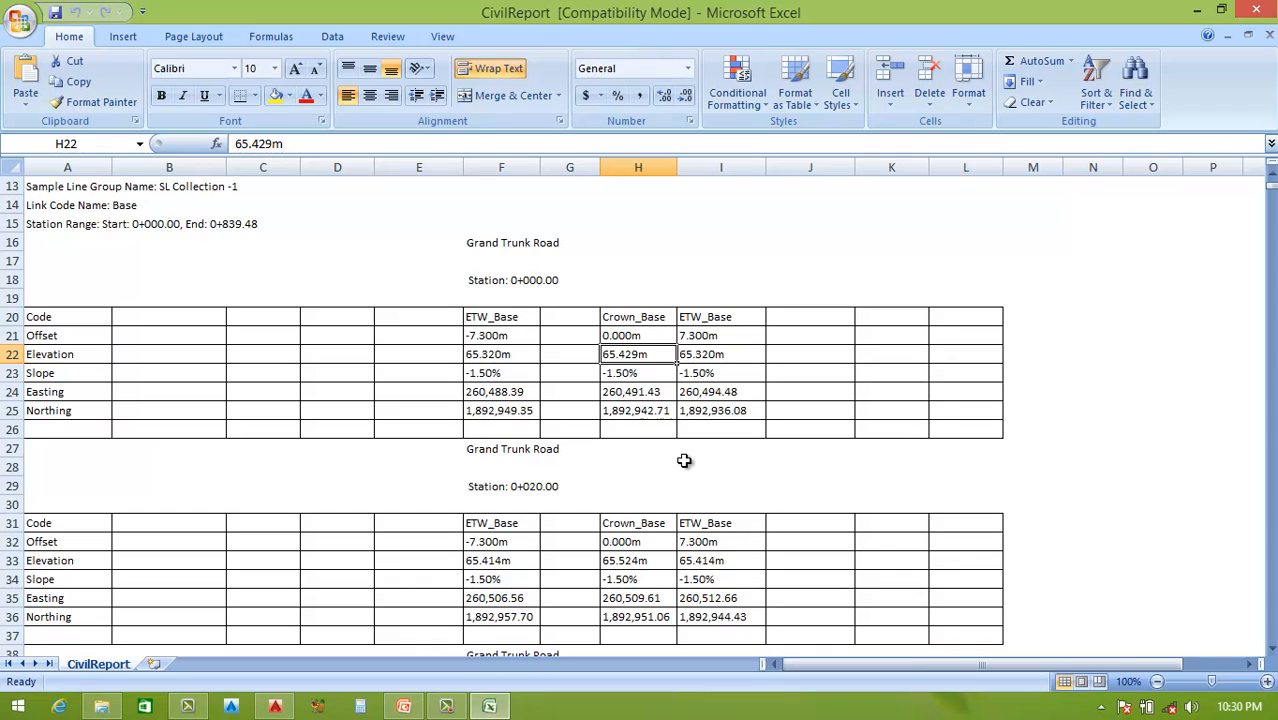
Step: Review the stations from 0+020.00 onward in the feature line report and close the workbook
{"action": "scroll", "coordinate": [684, 461], "scroll_direction": "down", "scroll_amount": 3}
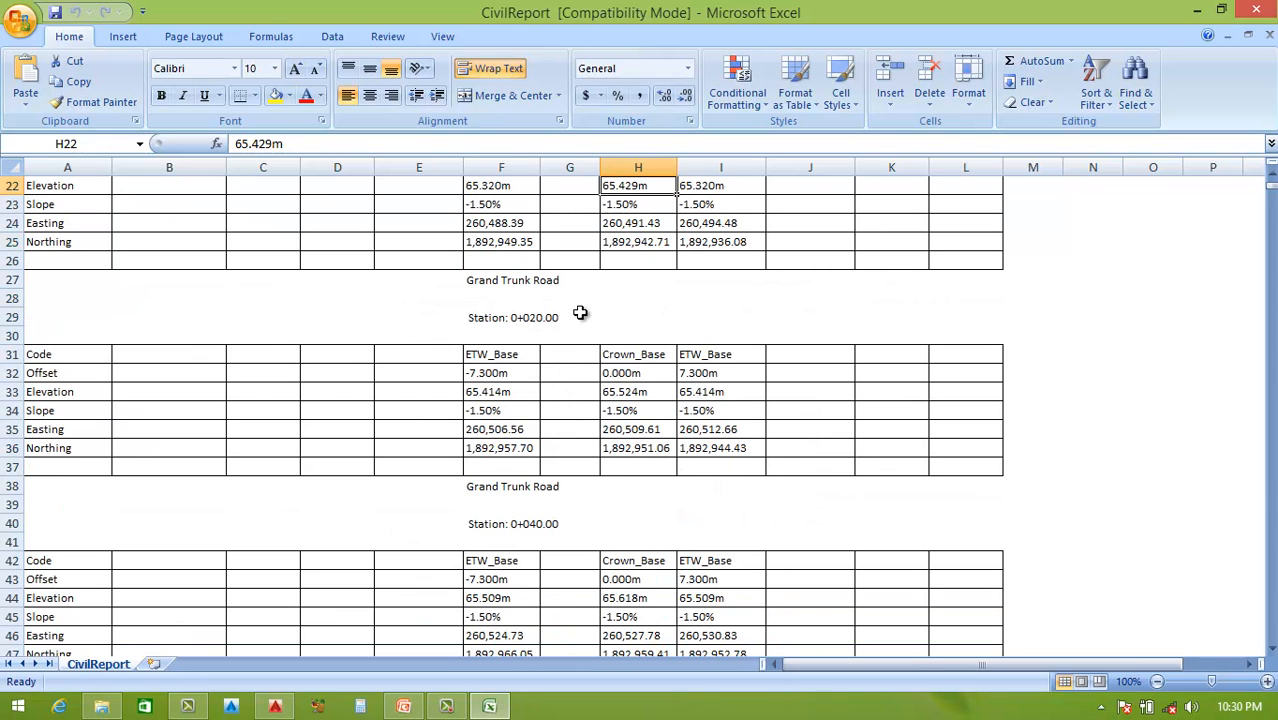
{"action": "left_click", "coordinate": [540, 318]}
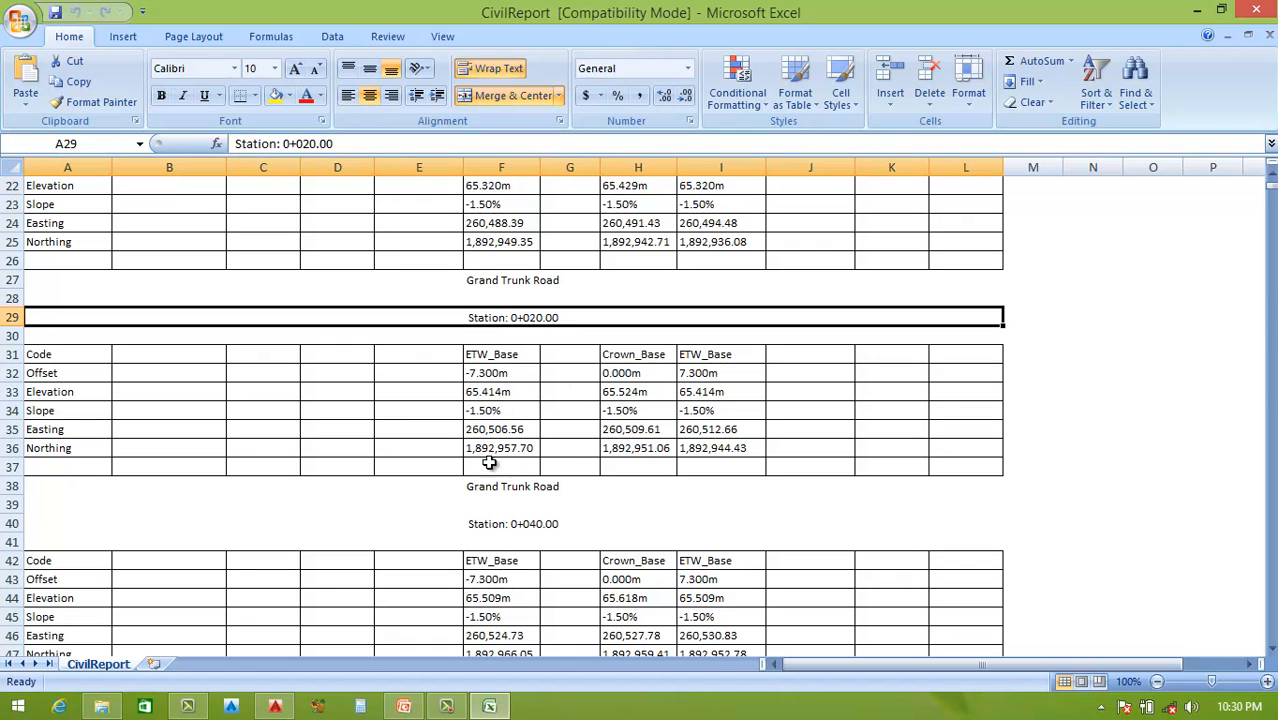
{"action": "scroll", "coordinate": [512, 486], "scroll_direction": "down", "scroll_amount": 2}
{"action": "scroll", "coordinate": [510, 541], "scroll_direction": "down", "scroll_amount": 6}
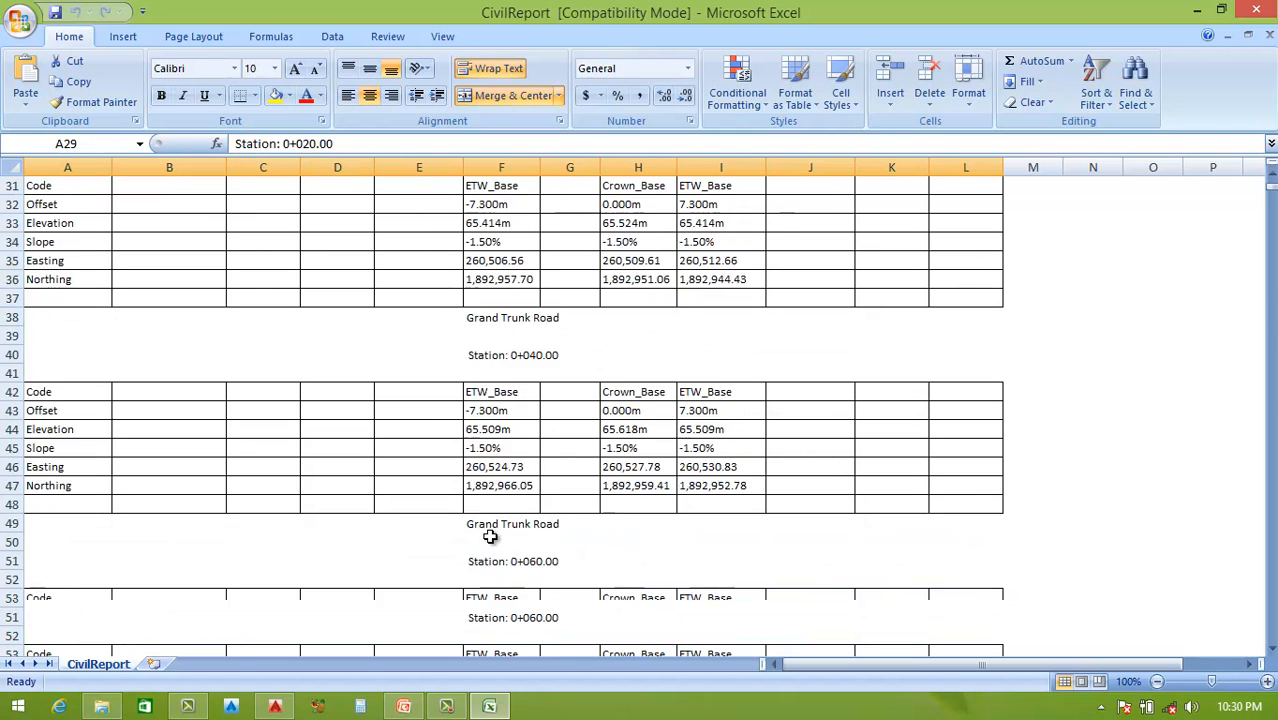
{"action": "left_click", "coordinate": [1257, 9]}
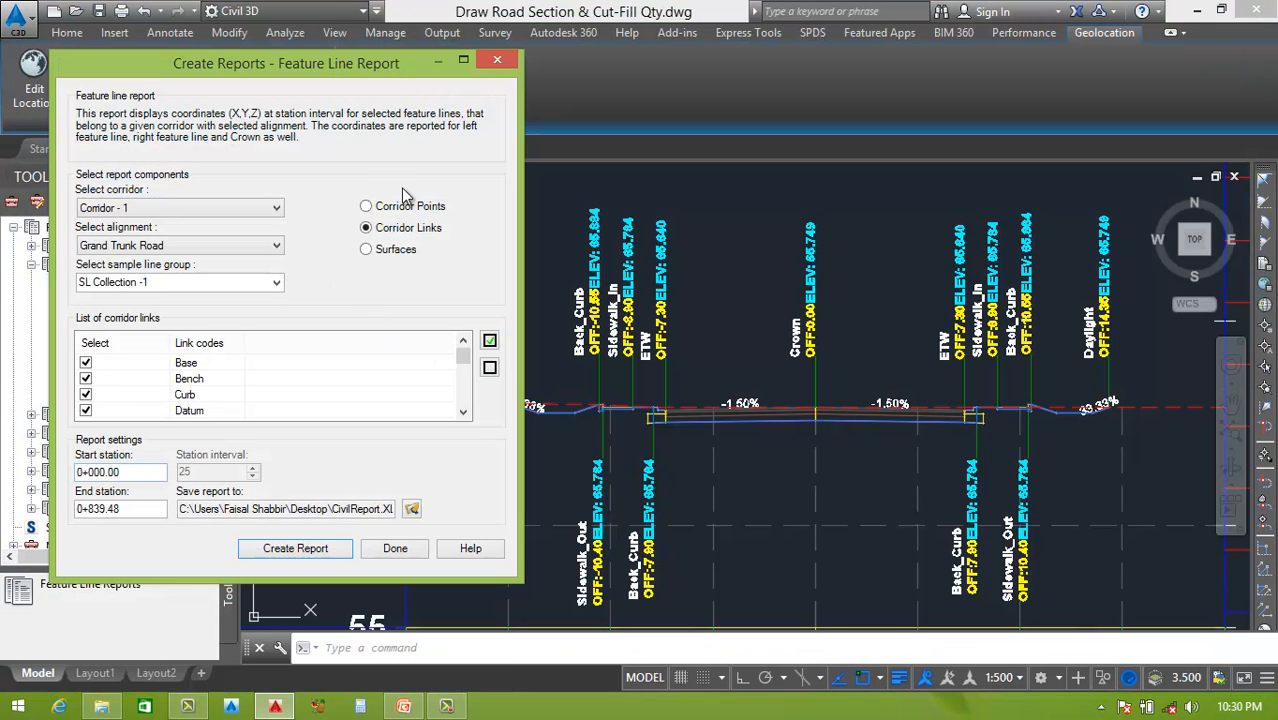
Step: Look through the list of corridor link codes and close the Feature Line Report settings
{"action": "scroll", "coordinate": [463, 395], "scroll_direction": "down", "scroll_amount": 5}
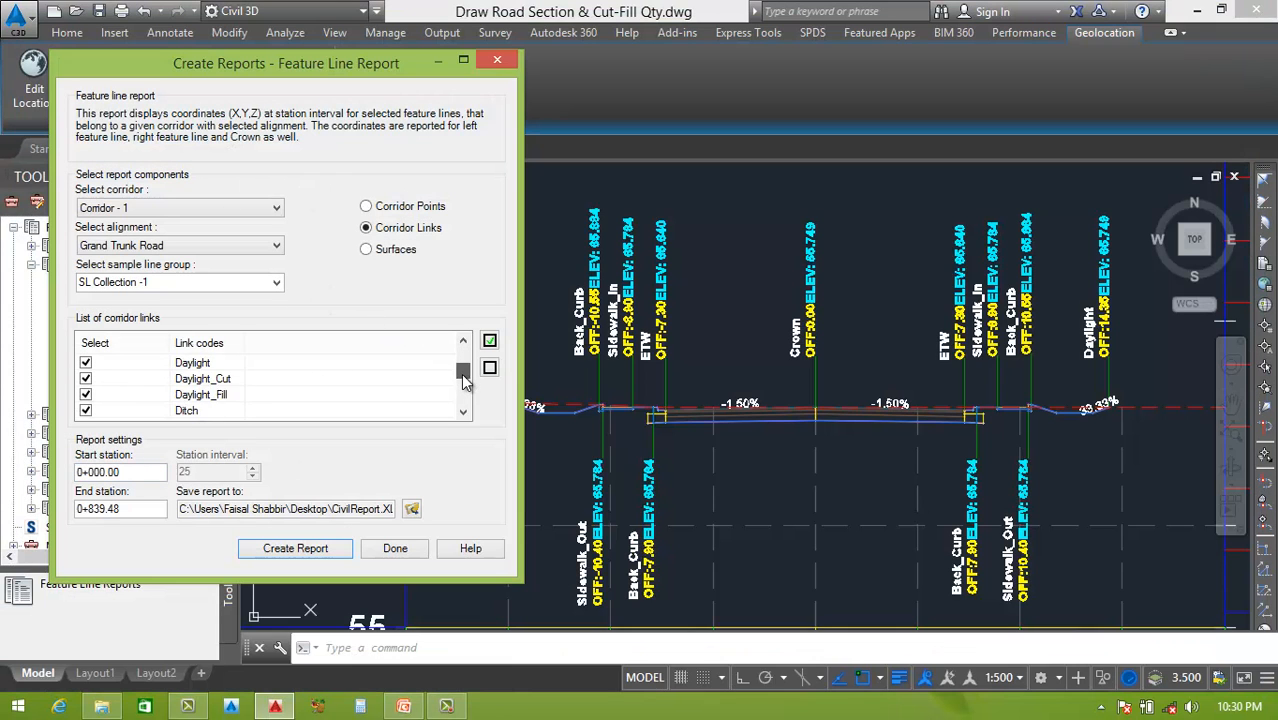
{"action": "left_click_drag", "start_coordinate": [461, 409], "coordinate": [467, 338]}
{"action": "left_click", "coordinate": [498, 63]}
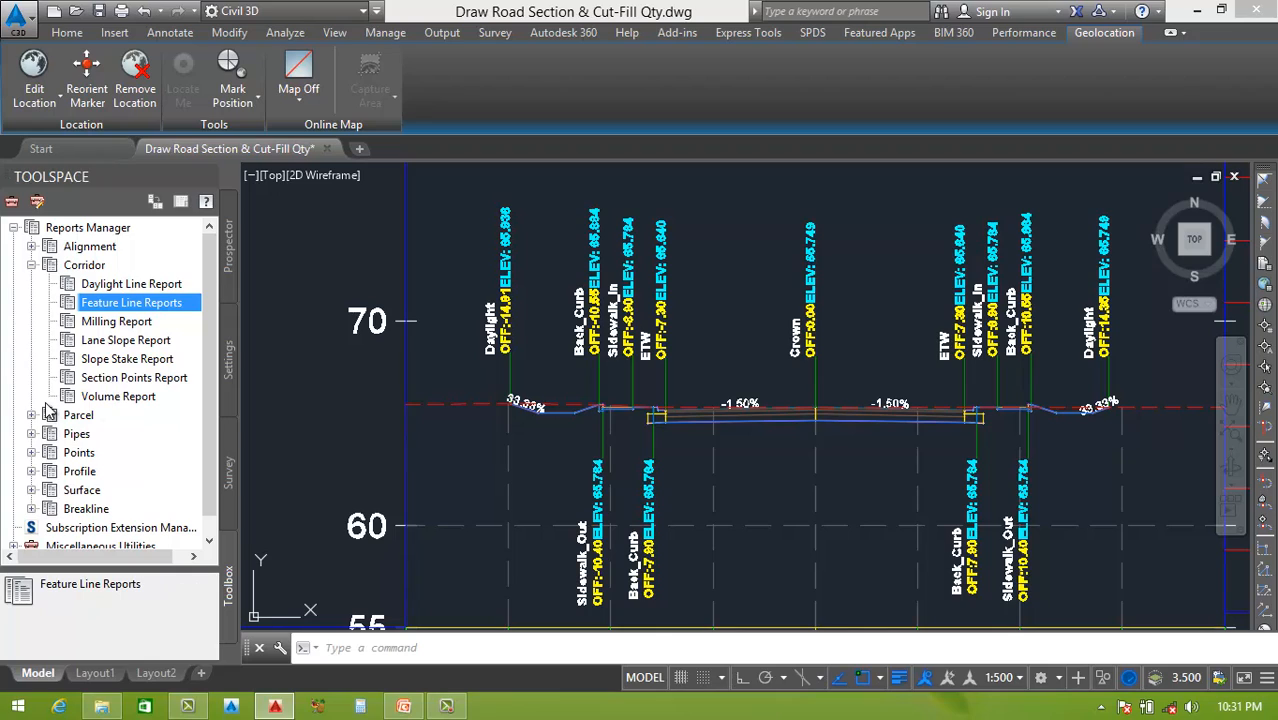
Step: Open the corridor's Section Points Report settings and filter the point codes by the Pave2 link code
{"action": "left_click", "coordinate": [97, 380]}
{"action": "right_click", "coordinate": [100, 376]}
{"action": "left_click", "coordinate": [205, 388]}
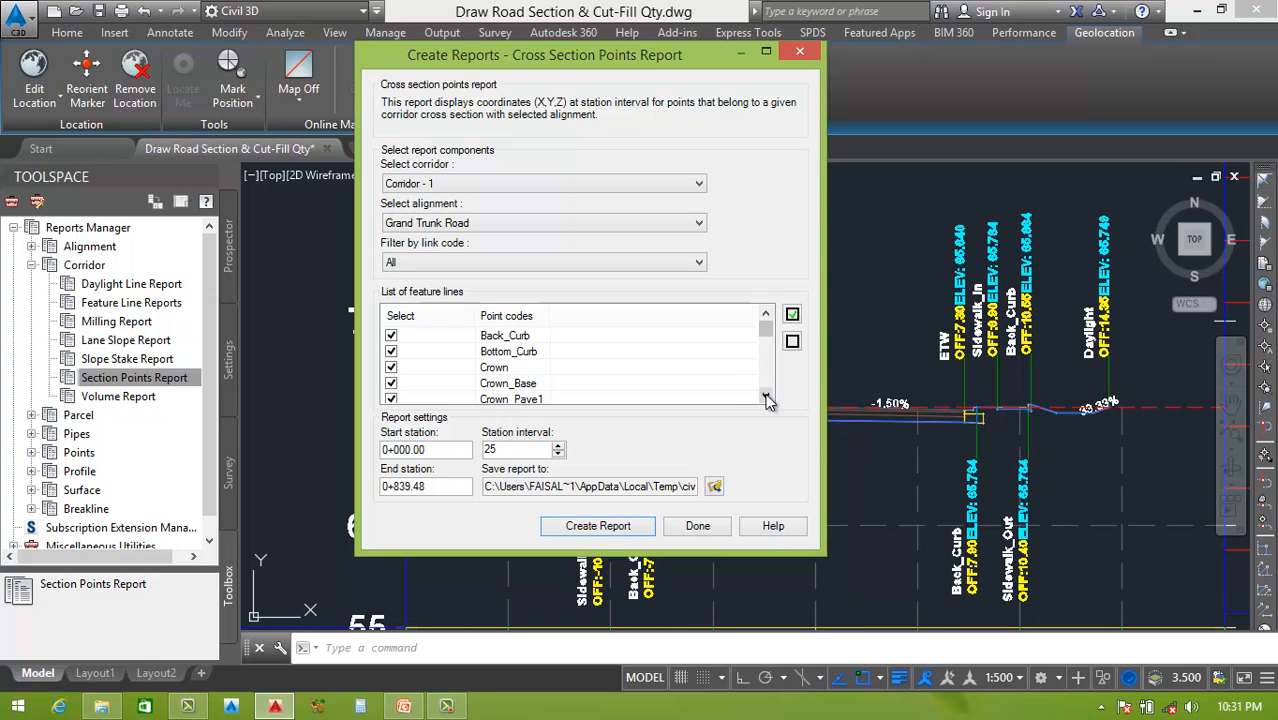
{"action": "left_click", "coordinate": [699, 263]}
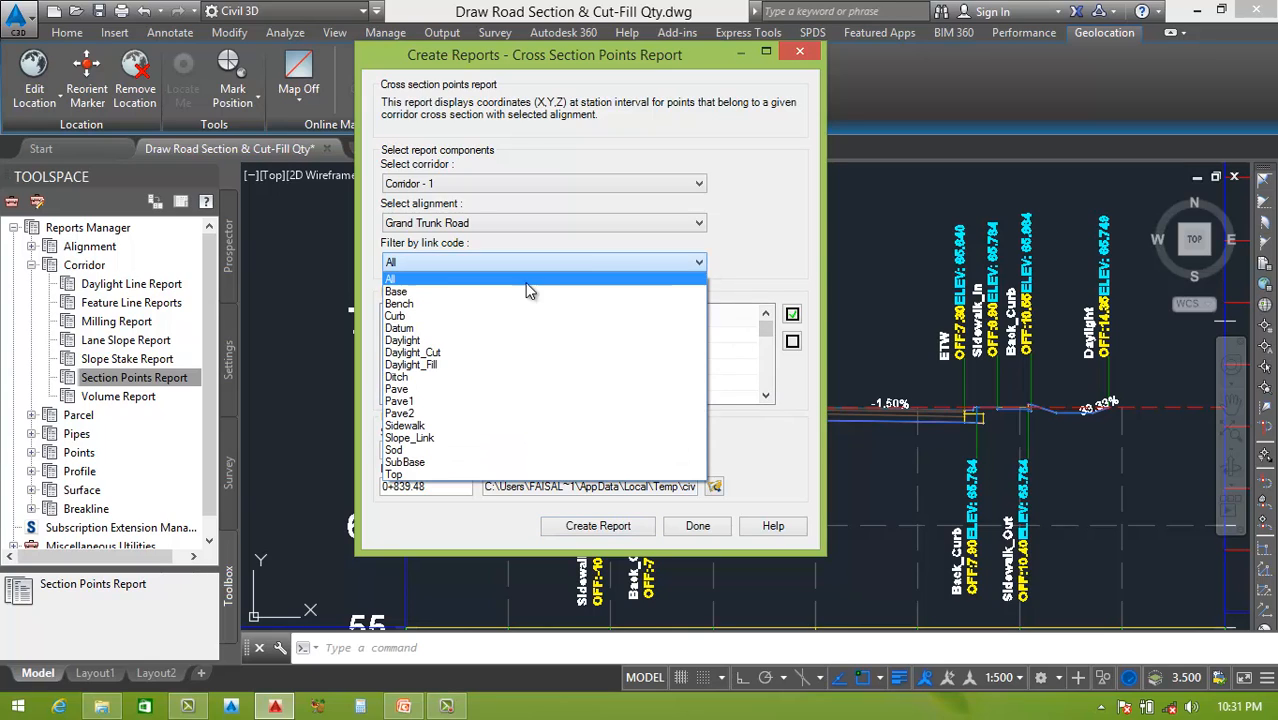
{"action": "left_click", "coordinate": [696, 265]}
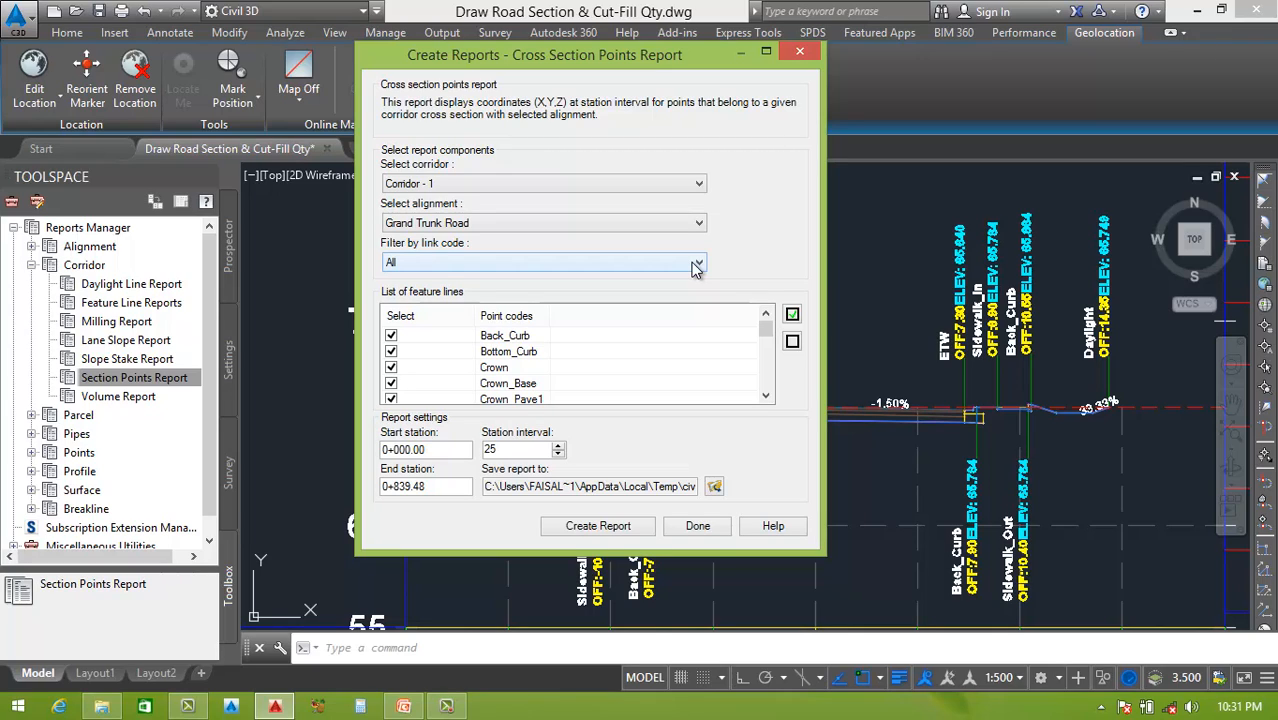
{"action": "left_click", "coordinate": [605, 265]}
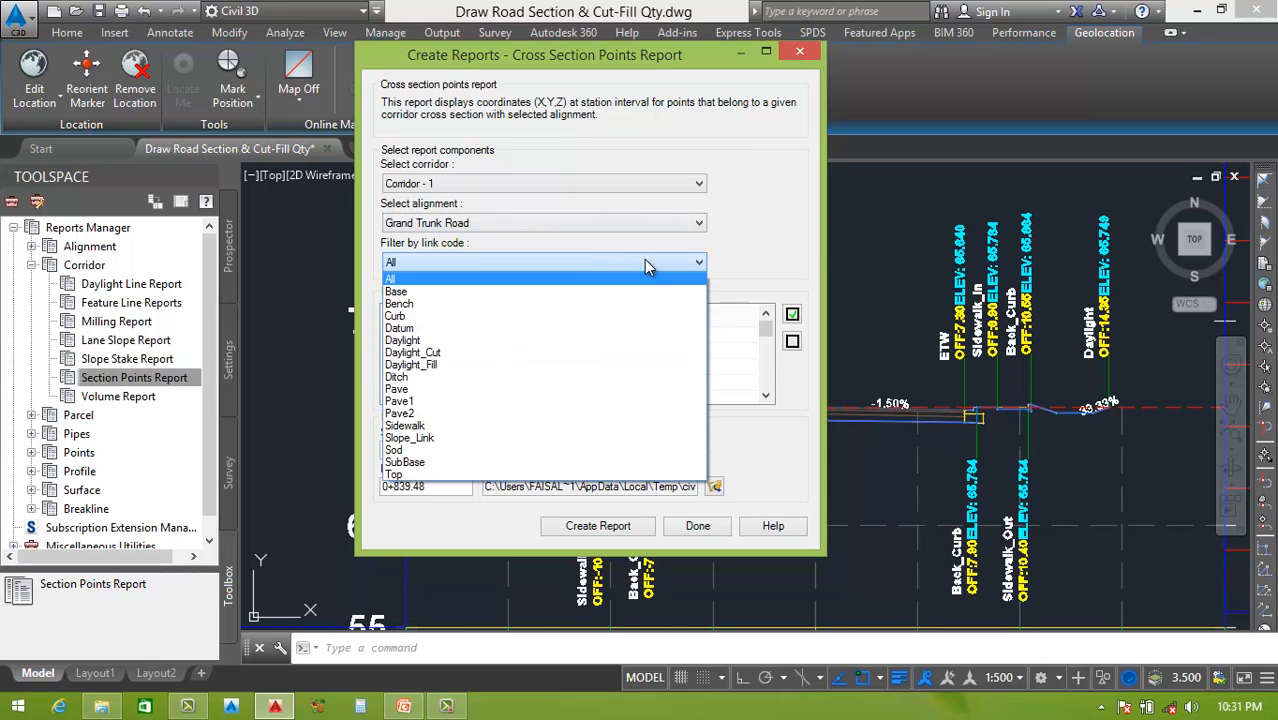
{"action": "left_click", "coordinate": [405, 414]}
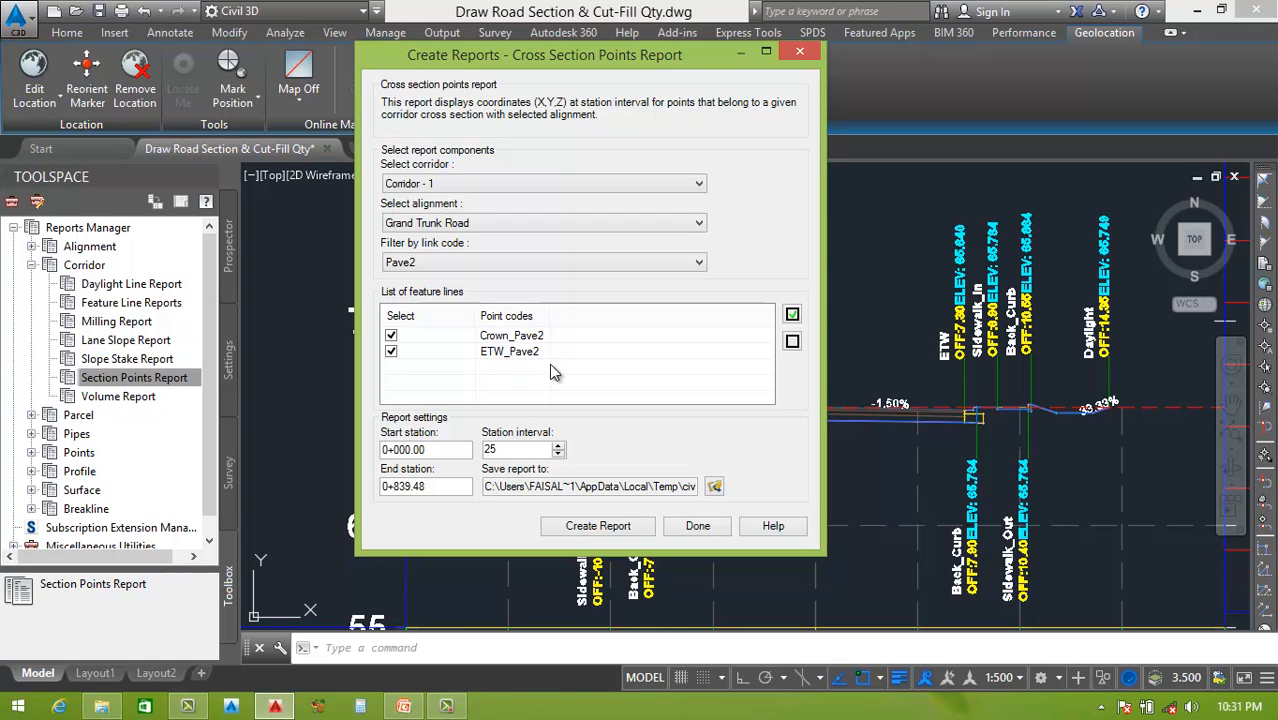
Step: Set the section points report to save on the Desktop as CivilReport-1 in Excel 97-2003 Workbook format
{"action": "left_click", "coordinate": [715, 487]}
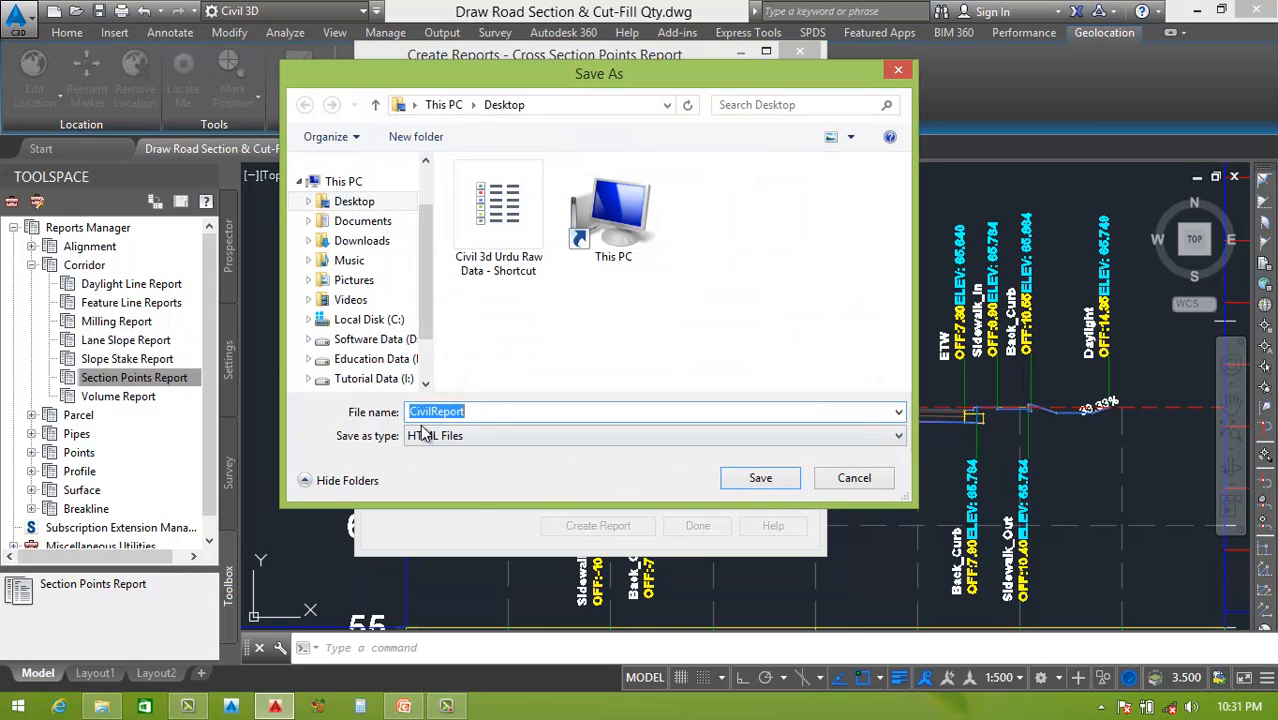
{"action": "left_click", "coordinate": [476, 440]}
{"action": "left_click", "coordinate": [450, 464]}
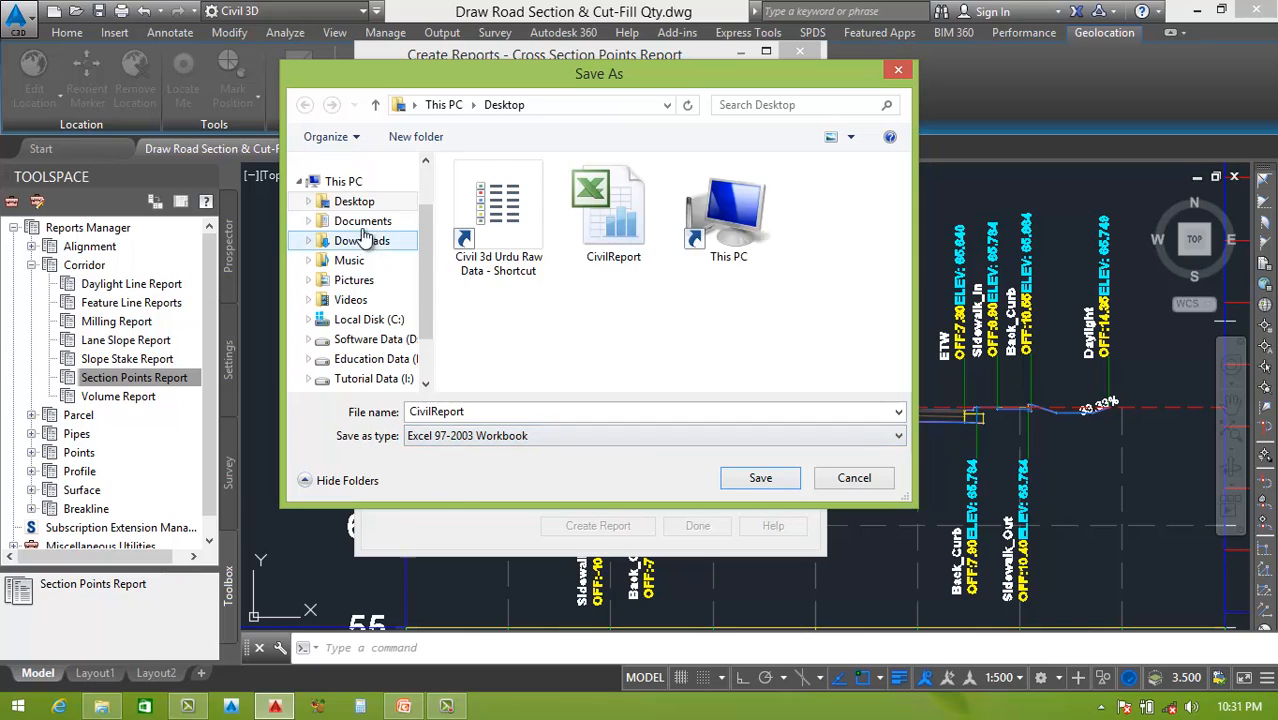
{"action": "left_click", "coordinate": [478, 411]}
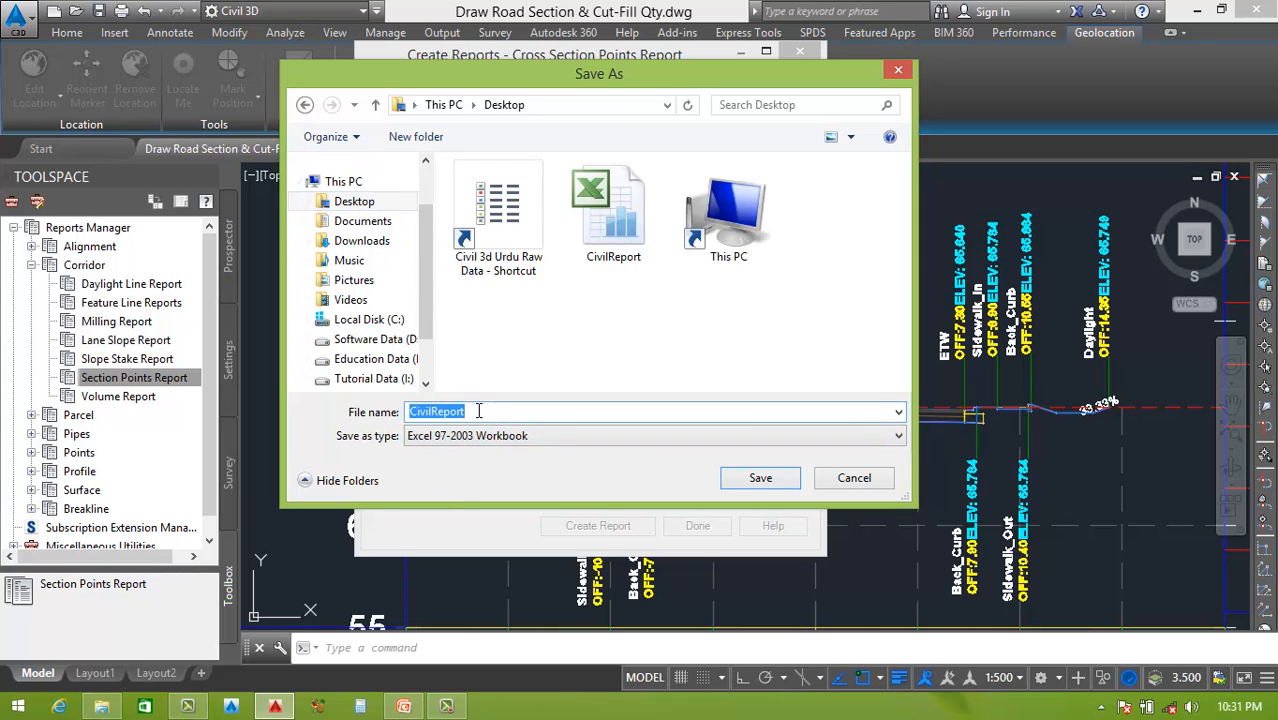
{"action": "left_click", "coordinate": [478, 411]}
{"action": "left_click", "coordinate": [608, 437]}
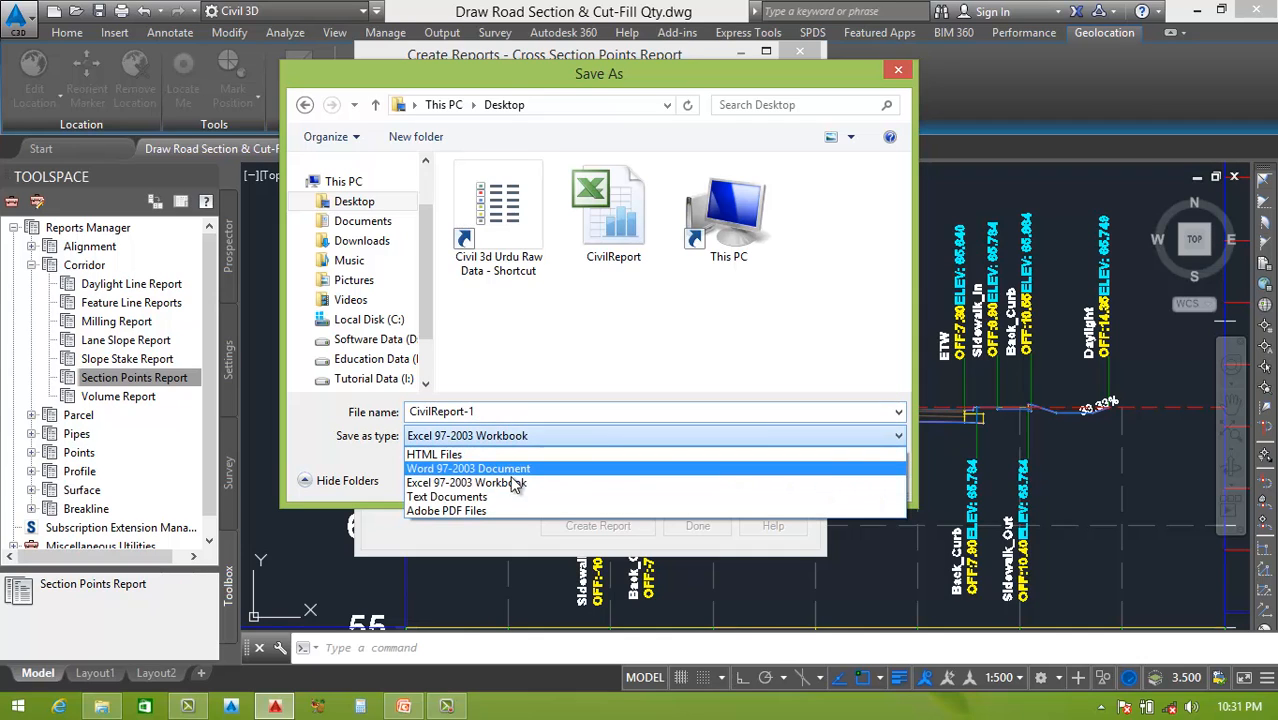
{"action": "left_click", "coordinate": [450, 483]}
{"action": "left_click", "coordinate": [759, 477]}
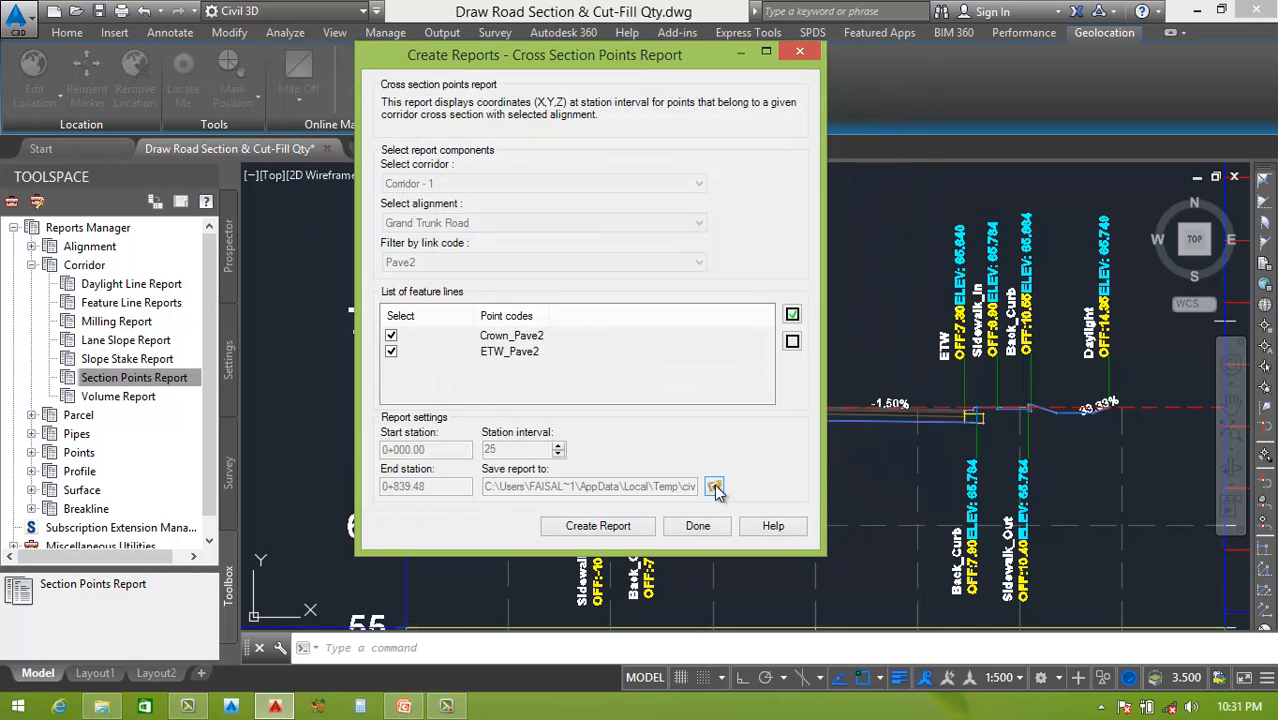
Step: Create the section points report and check the point codes, offsets and elevations at chainage 0+000.00 in Excel
{"action": "left_click", "coordinate": [598, 525]}
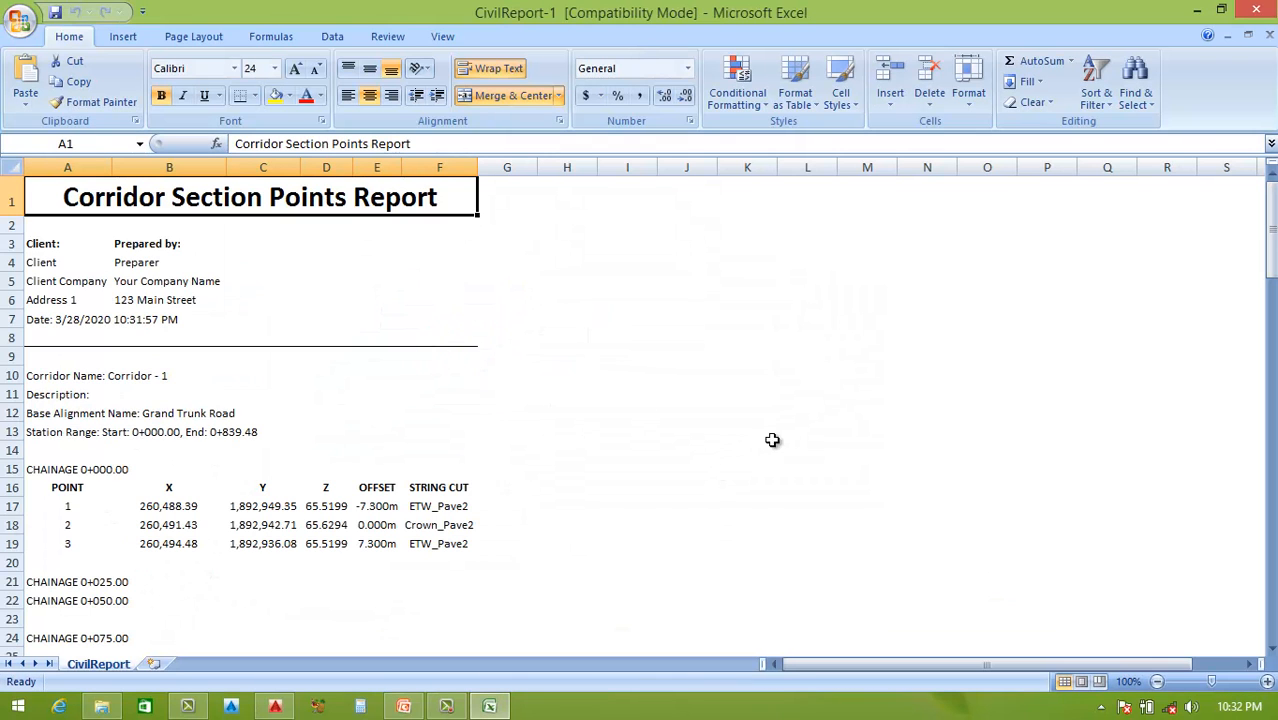
{"action": "left_click", "coordinate": [747, 432]}
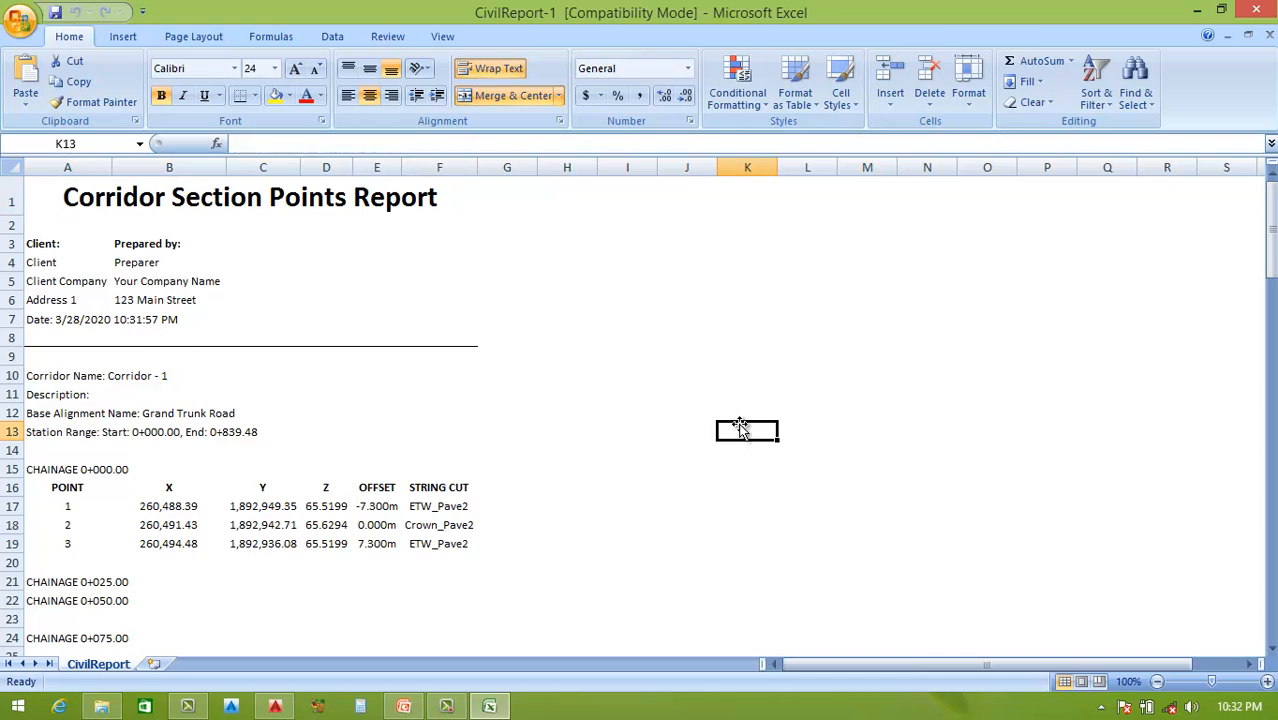
{"action": "scroll", "coordinate": [637, 485], "scroll_direction": "down", "scroll_amount": 2}
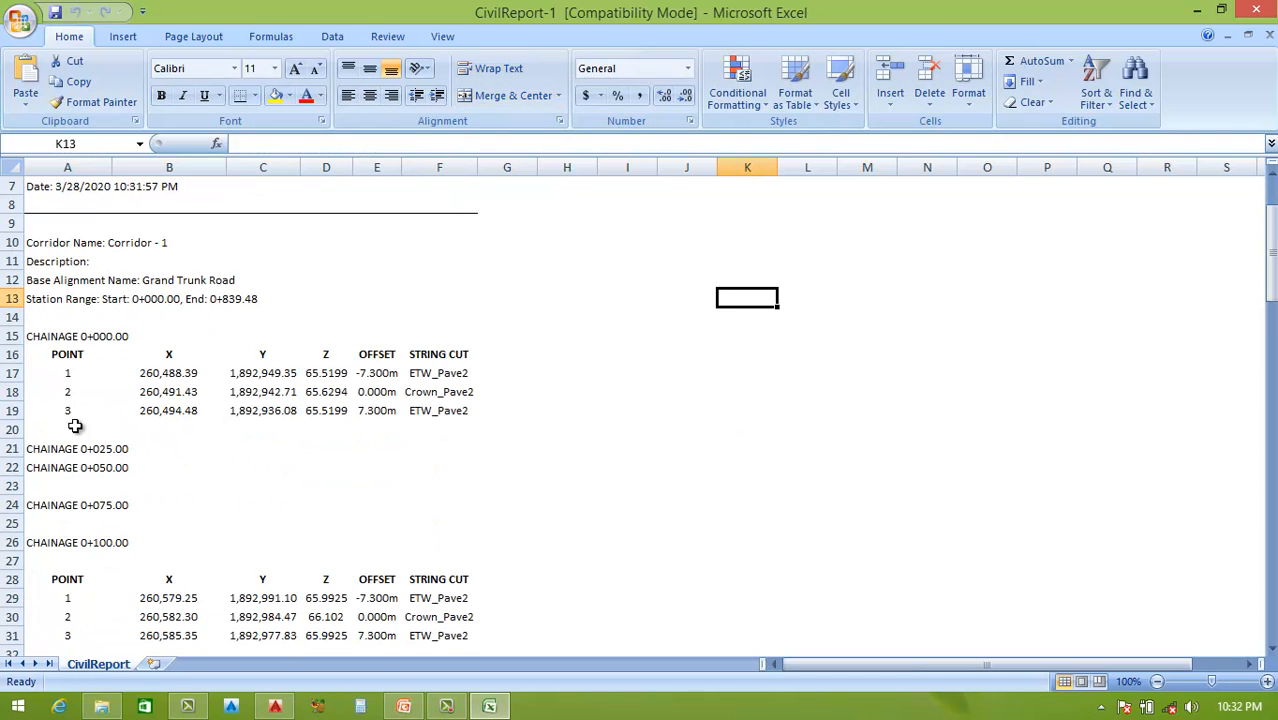
{"action": "left_click", "coordinate": [434, 397]}
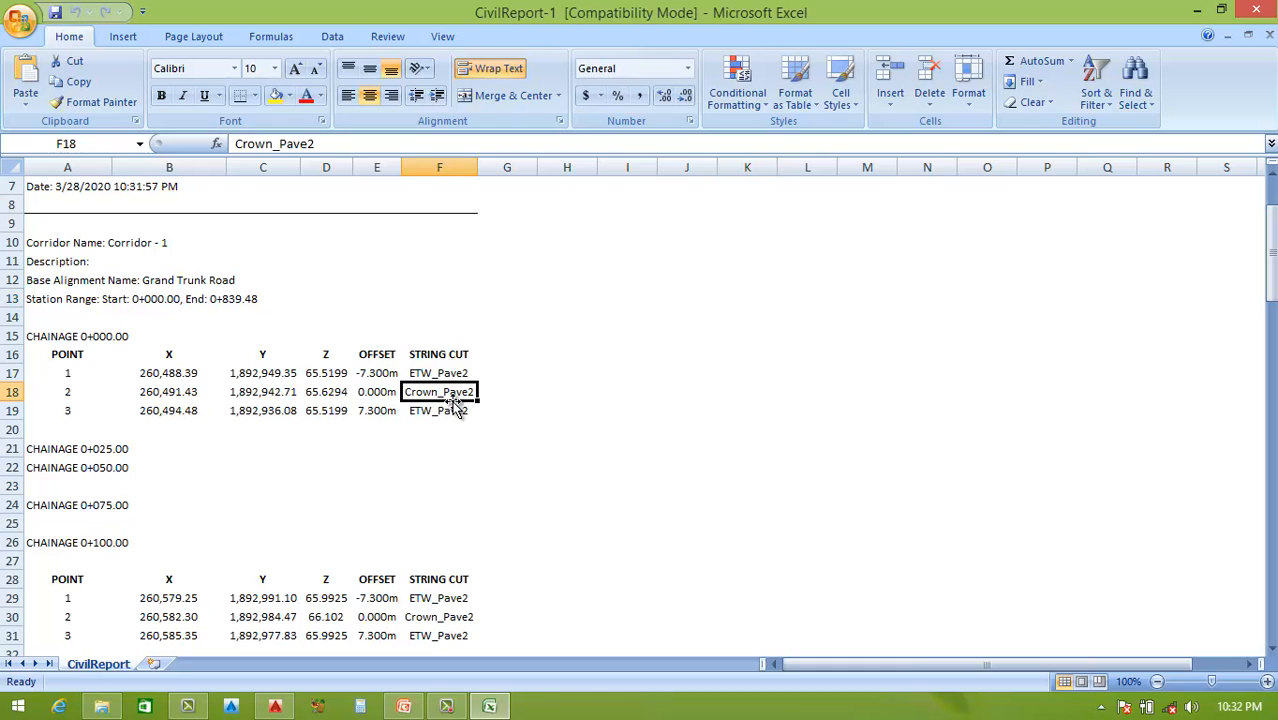
{"action": "left_click", "coordinate": [377, 396]}
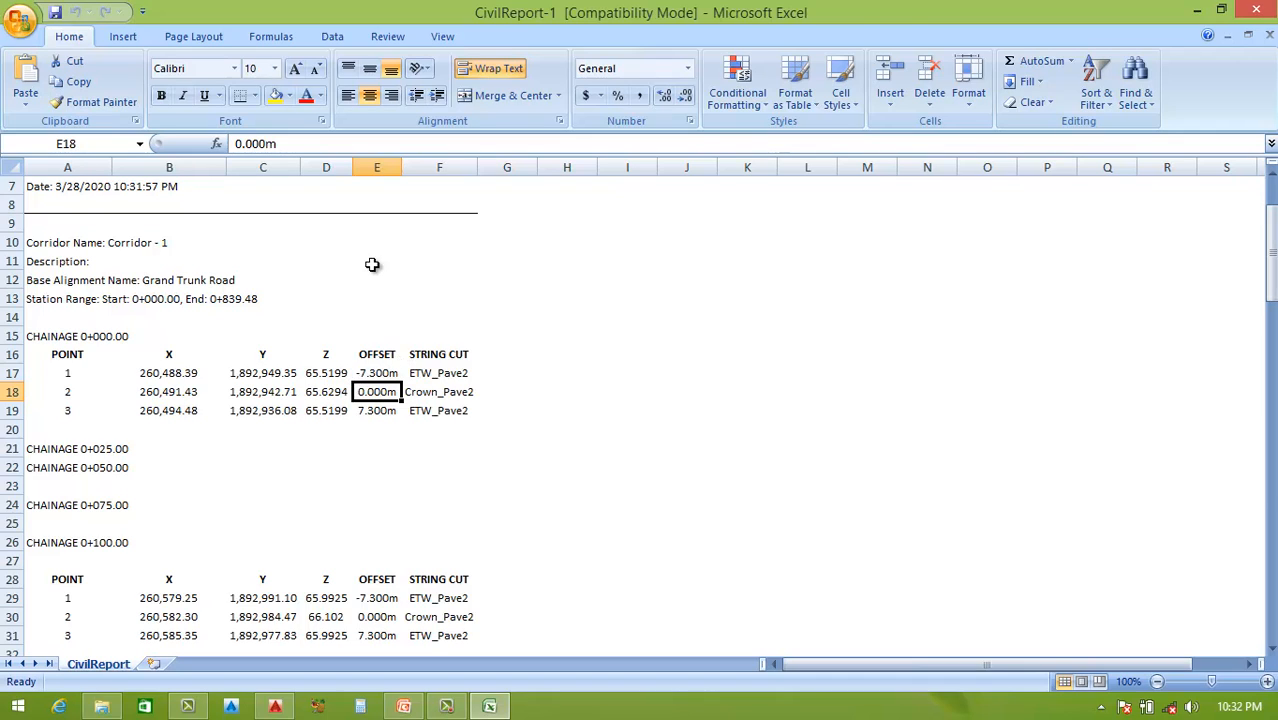
{"action": "left_click", "coordinate": [331, 414]}
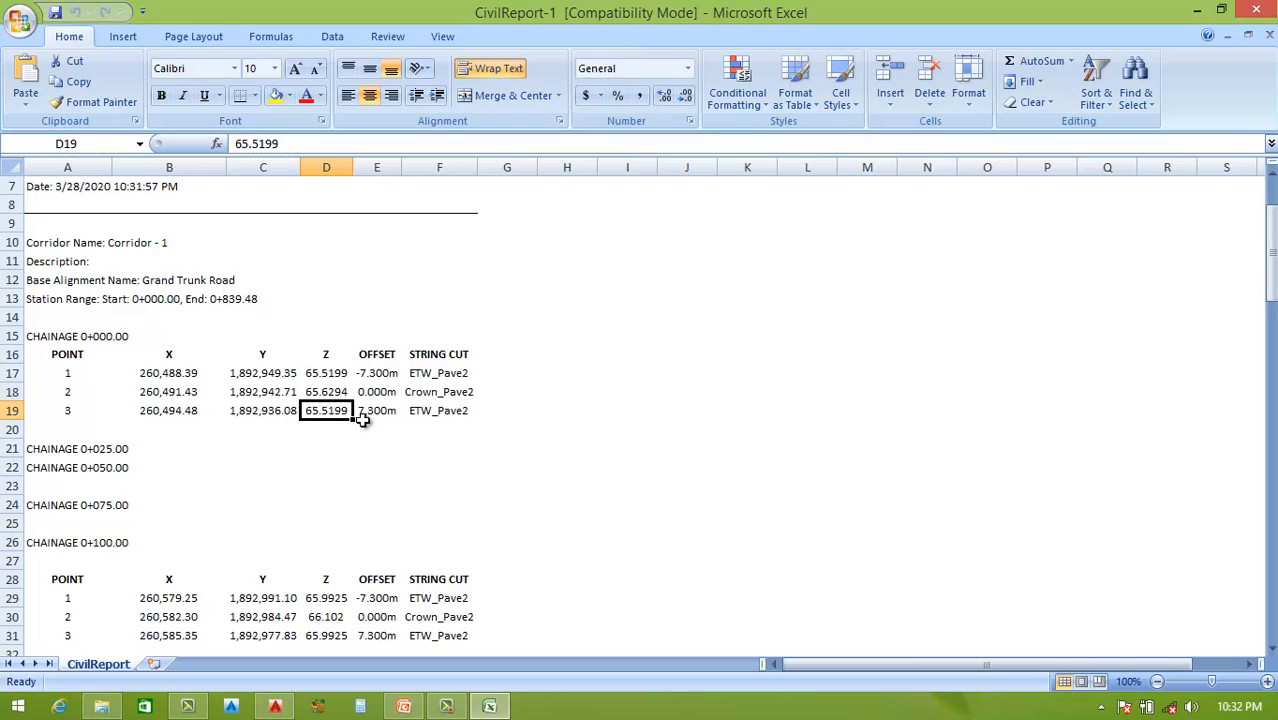
{"action": "left_click", "coordinate": [326, 391]}
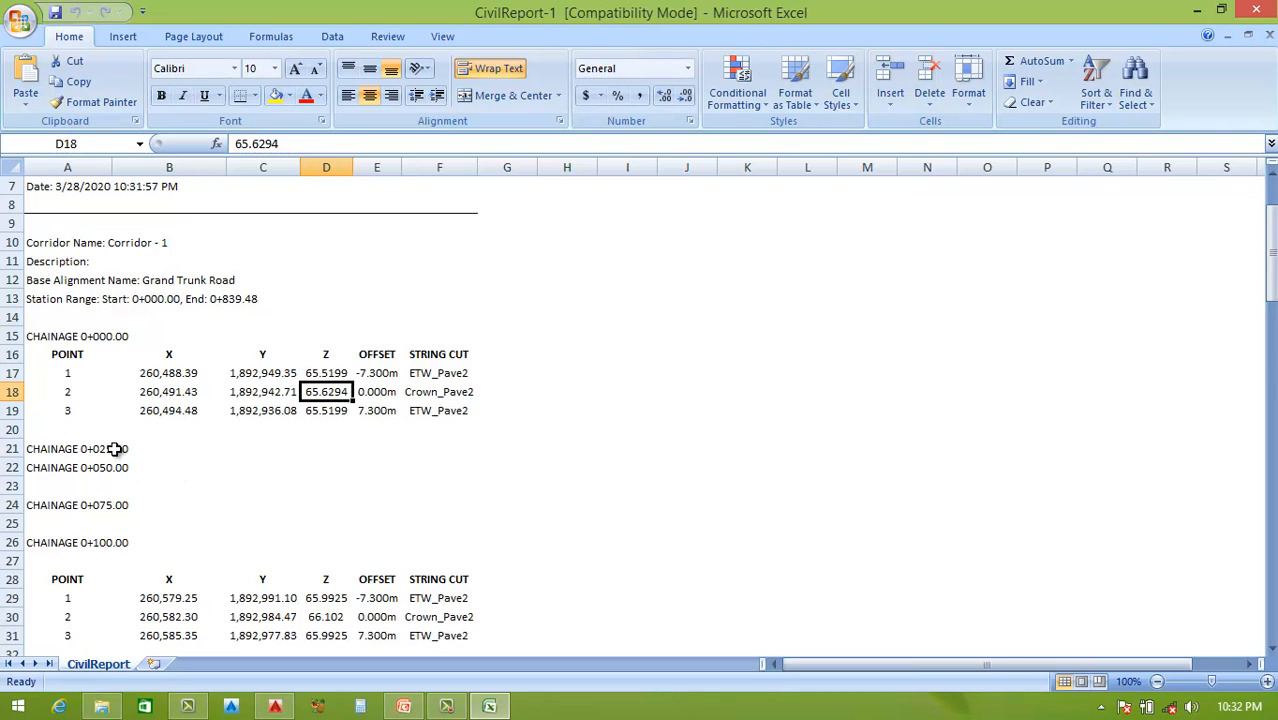
Step: Examine the coordinates, offsets and point codes for all chainages down to the report's end, returning to its beginning
{"action": "left_click", "coordinate": [356, 318]}
{"action": "scroll", "coordinate": [277, 400], "scroll_direction": "down", "scroll_amount": 3}
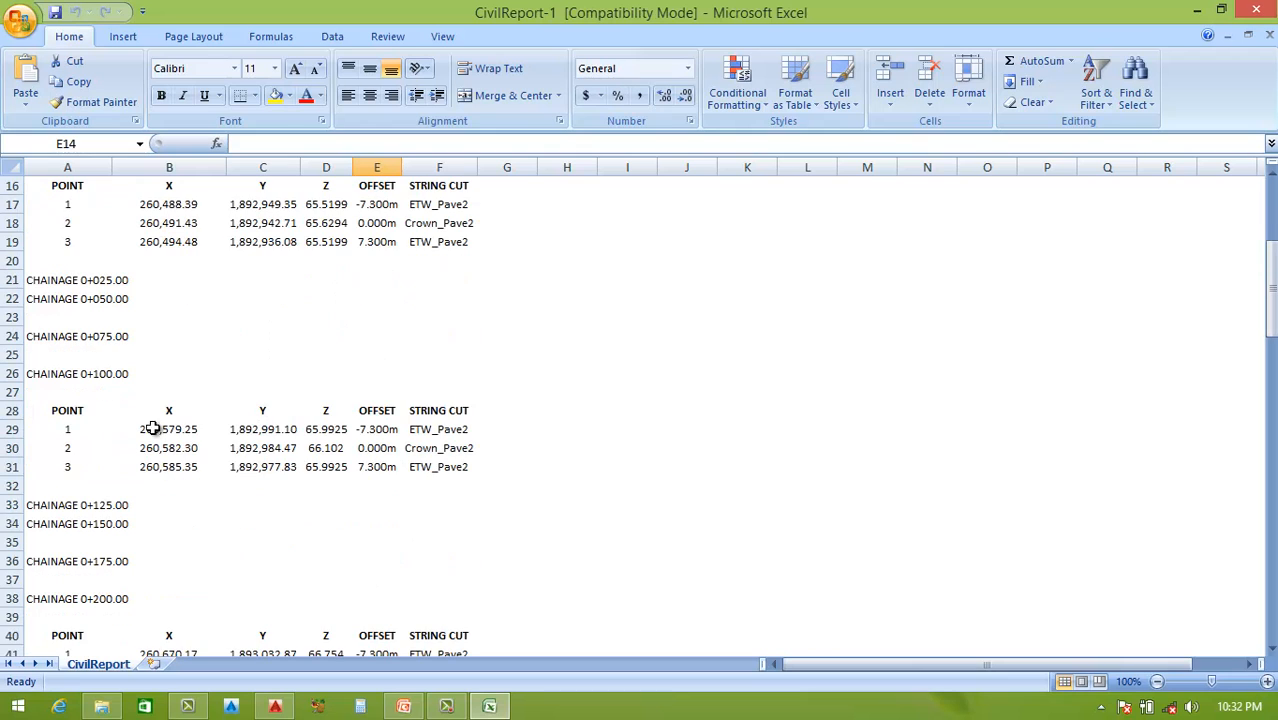
{"action": "scroll", "coordinate": [225, 447], "scroll_direction": "down", "scroll_amount": 20}
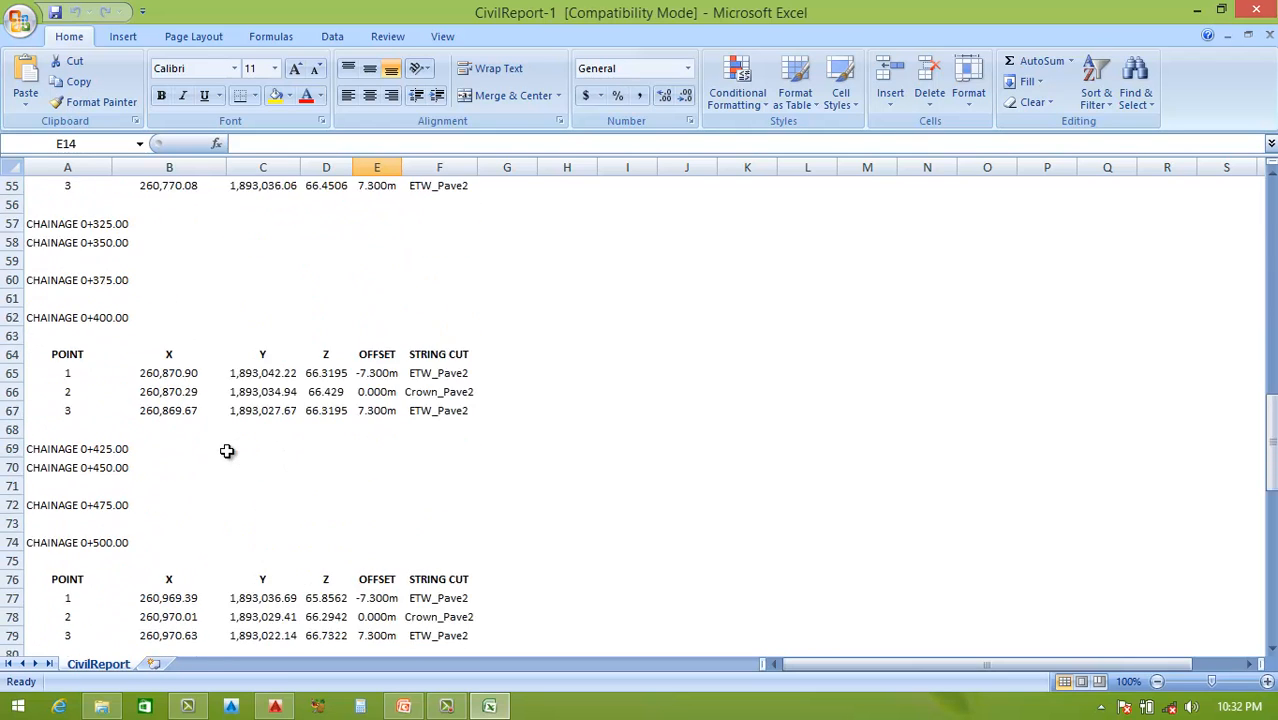
{"action": "scroll", "coordinate": [211, 448], "scroll_direction": "down", "scroll_amount": 4}
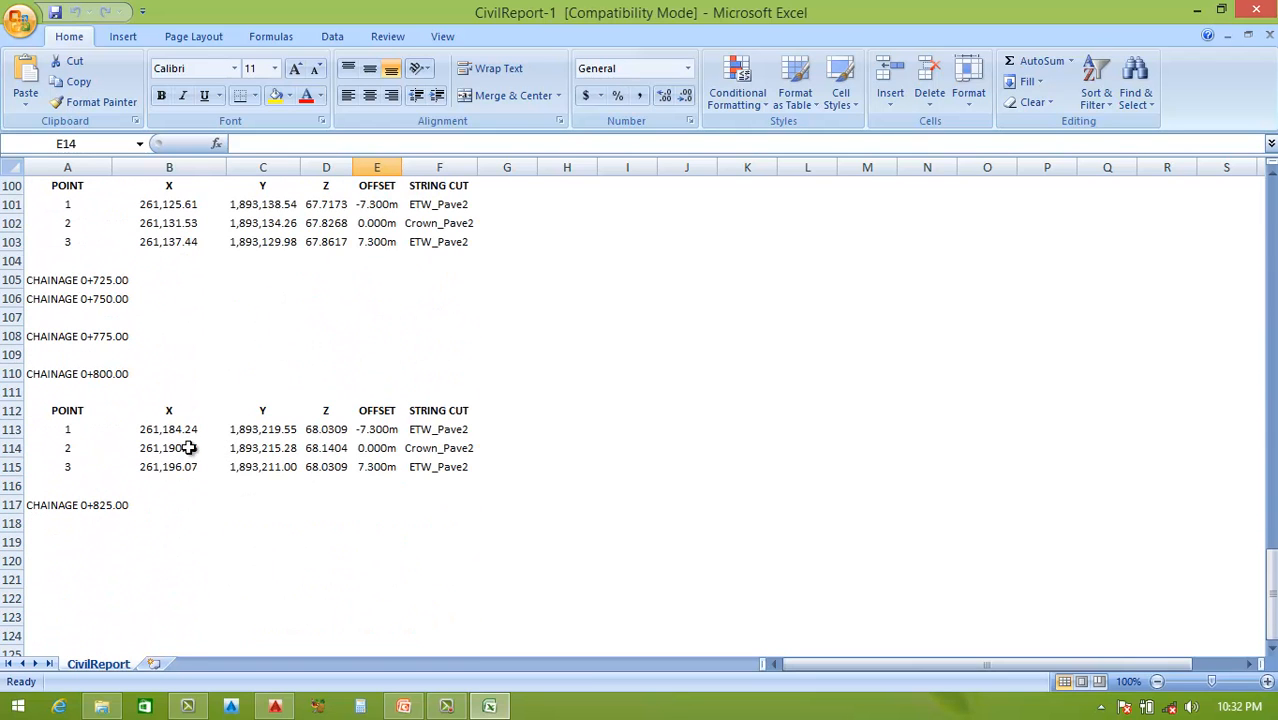
{"action": "scroll", "coordinate": [145, 370], "scroll_direction": "up", "scroll_amount": 3}
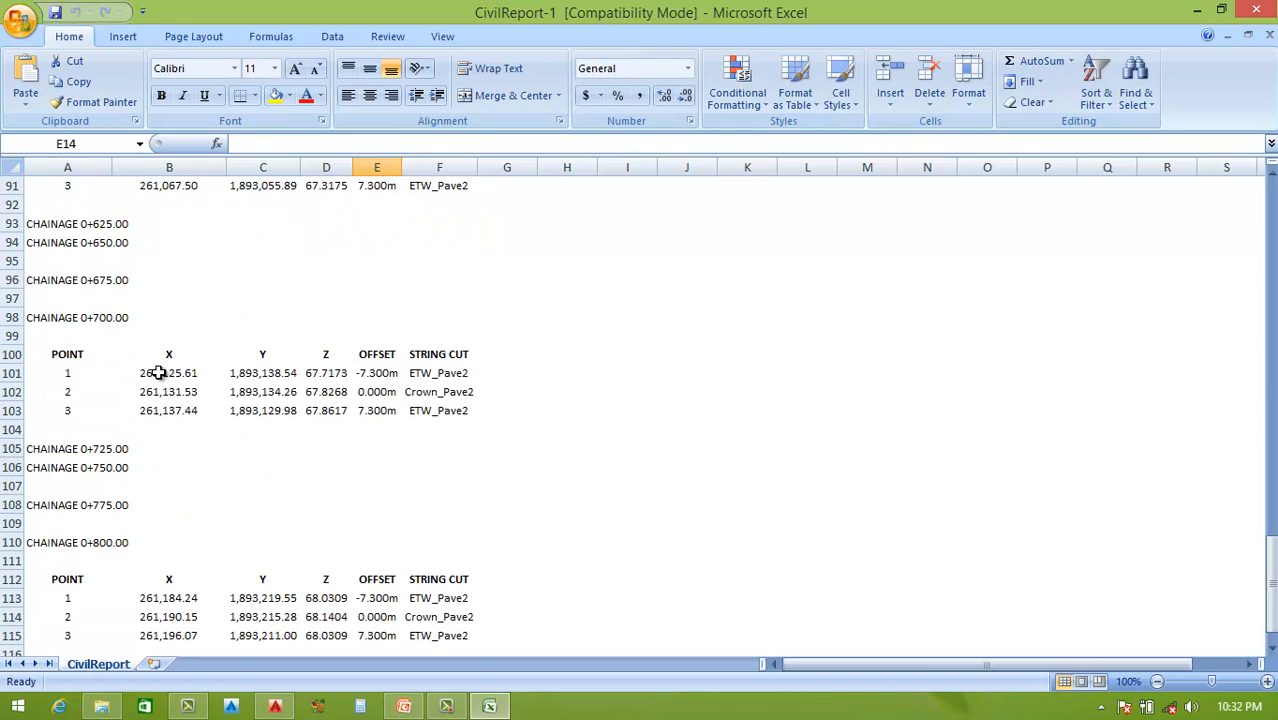
{"action": "scroll", "coordinate": [158, 372], "scroll_direction": "up", "scroll_amount": 12}
{"action": "left_click", "coordinate": [365, 411]}
{"action": "scroll", "coordinate": [441, 400], "scroll_direction": "up", "scroll_amount": 1}
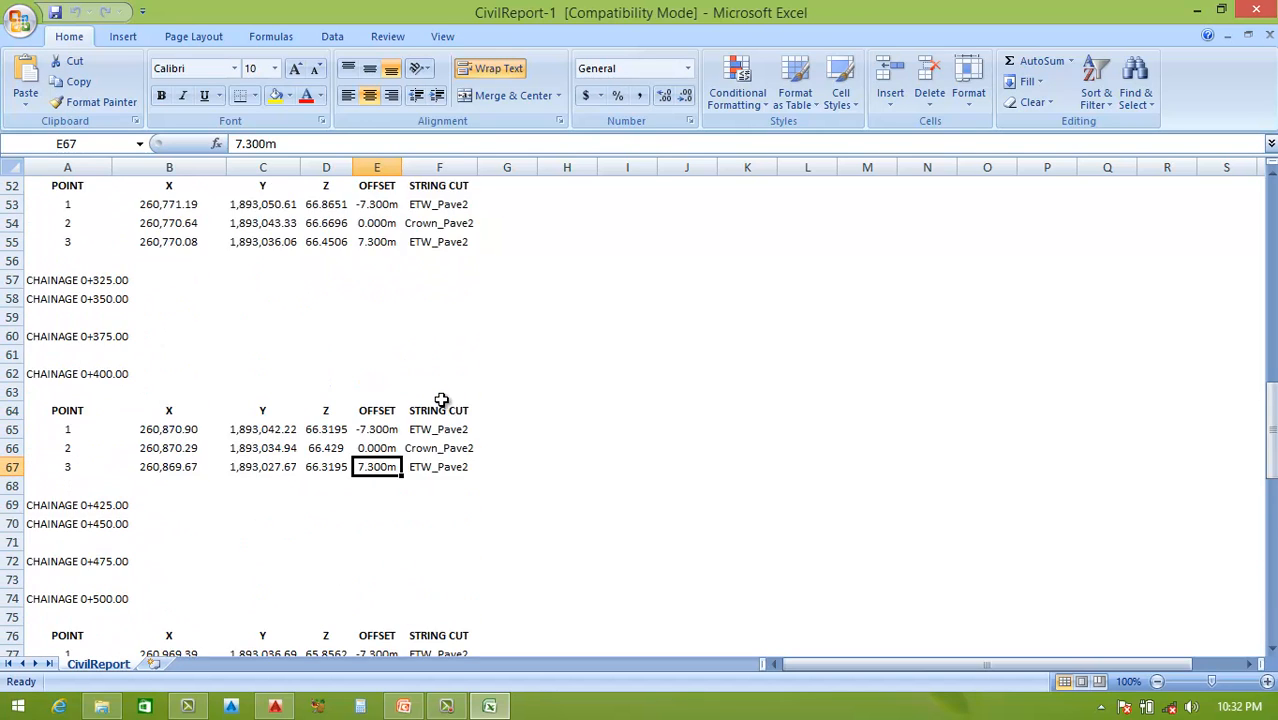
{"action": "scroll", "coordinate": [441, 400], "scroll_direction": "up", "scroll_amount": 5}
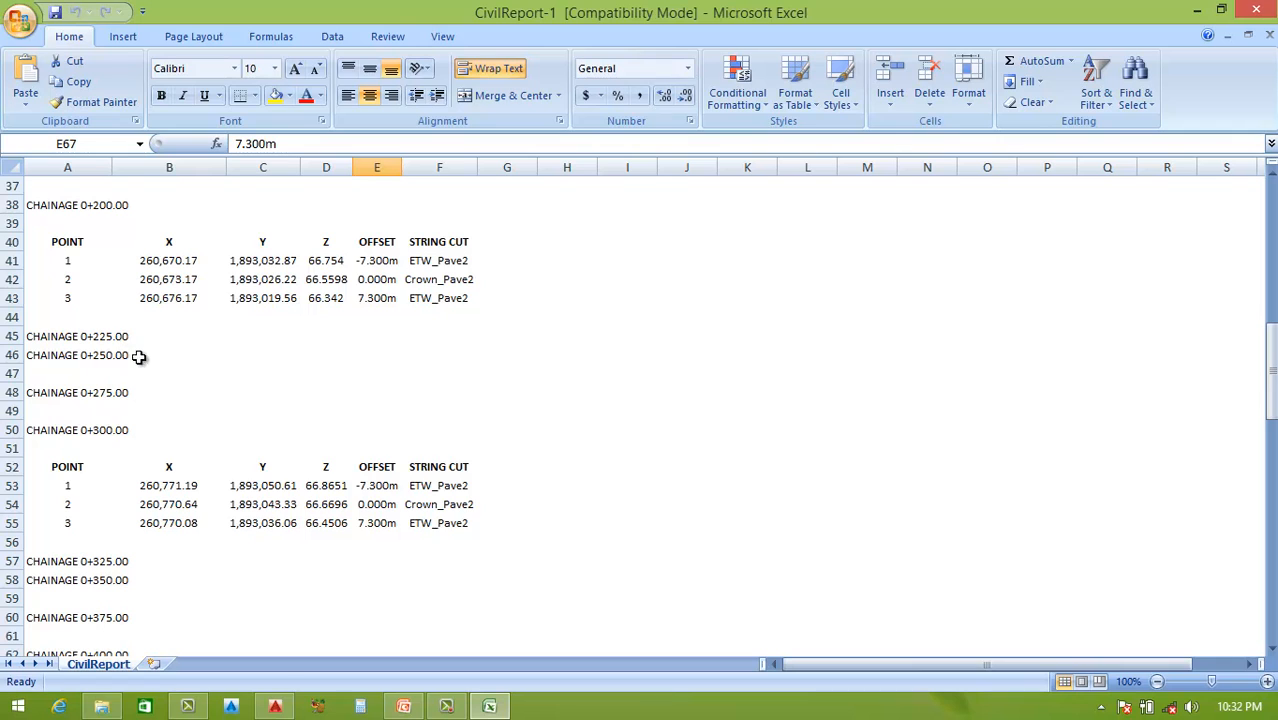
{"action": "scroll", "coordinate": [314, 300], "scroll_direction": "up", "scroll_amount": 7}
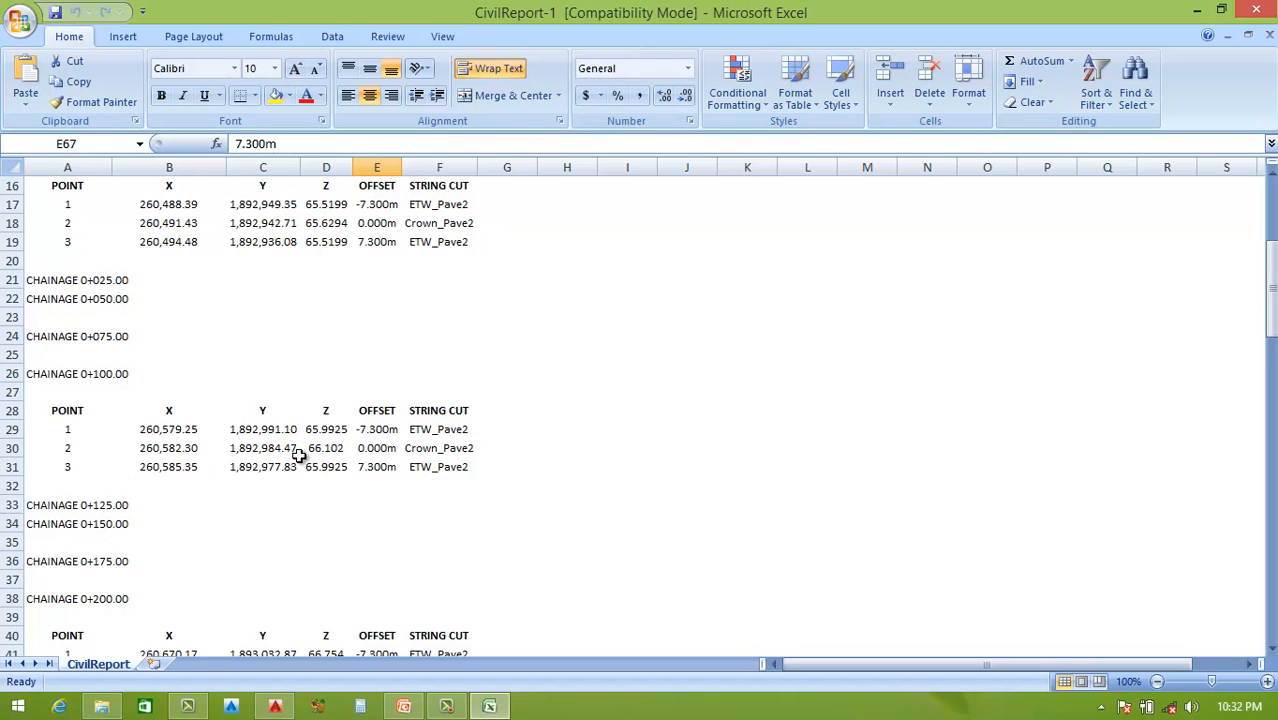
{"action": "scroll", "coordinate": [298, 456], "scroll_direction": "up", "scroll_amount": 4}
{"action": "scroll", "coordinate": [298, 456], "scroll_direction": "up", "scroll_amount": 1}
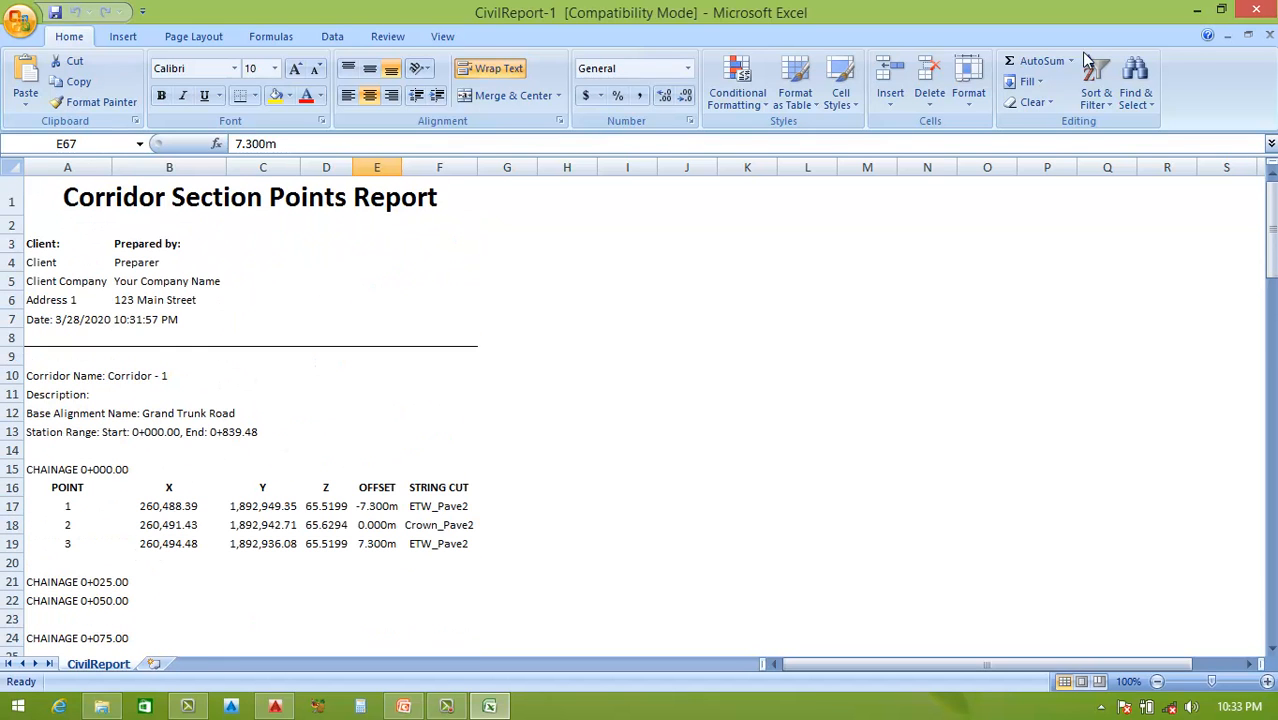
Step: Close the CivilReport-1 workbook and set the section points report's link code filter to All, checking the listed point codes
{"action": "left_click", "coordinate": [1256, 13]}
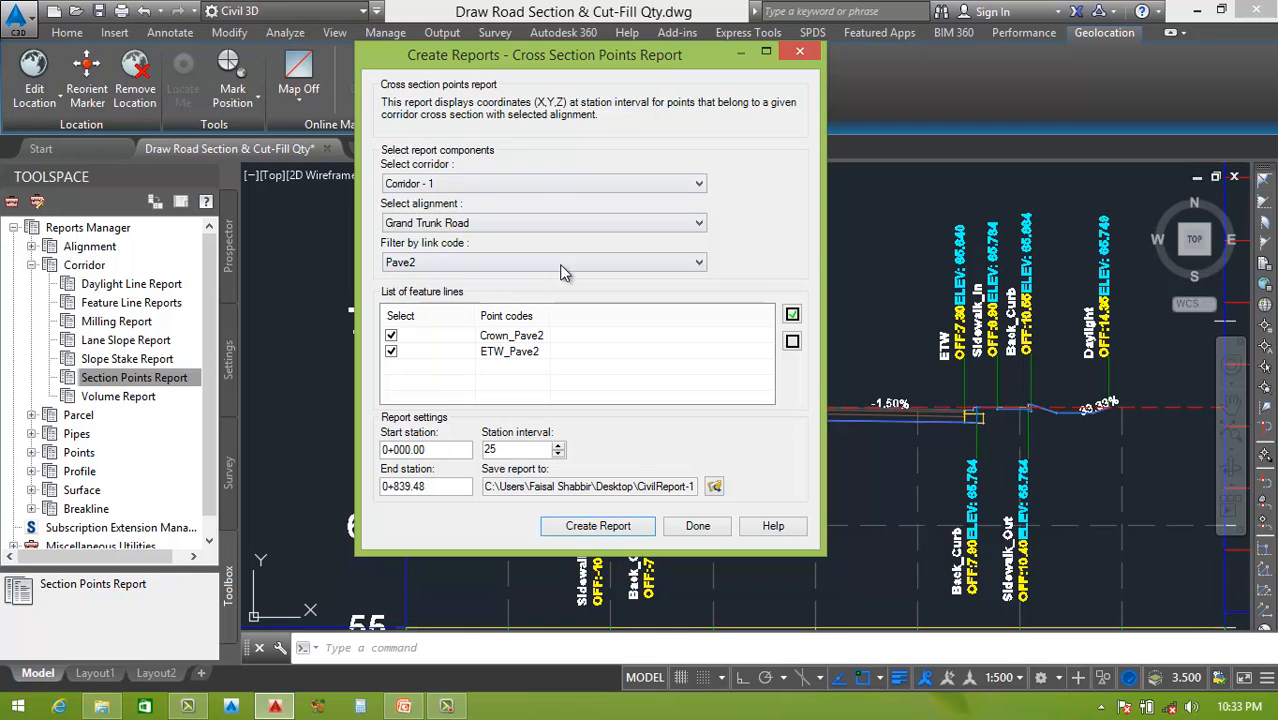
{"action": "left_click", "coordinate": [527, 263]}
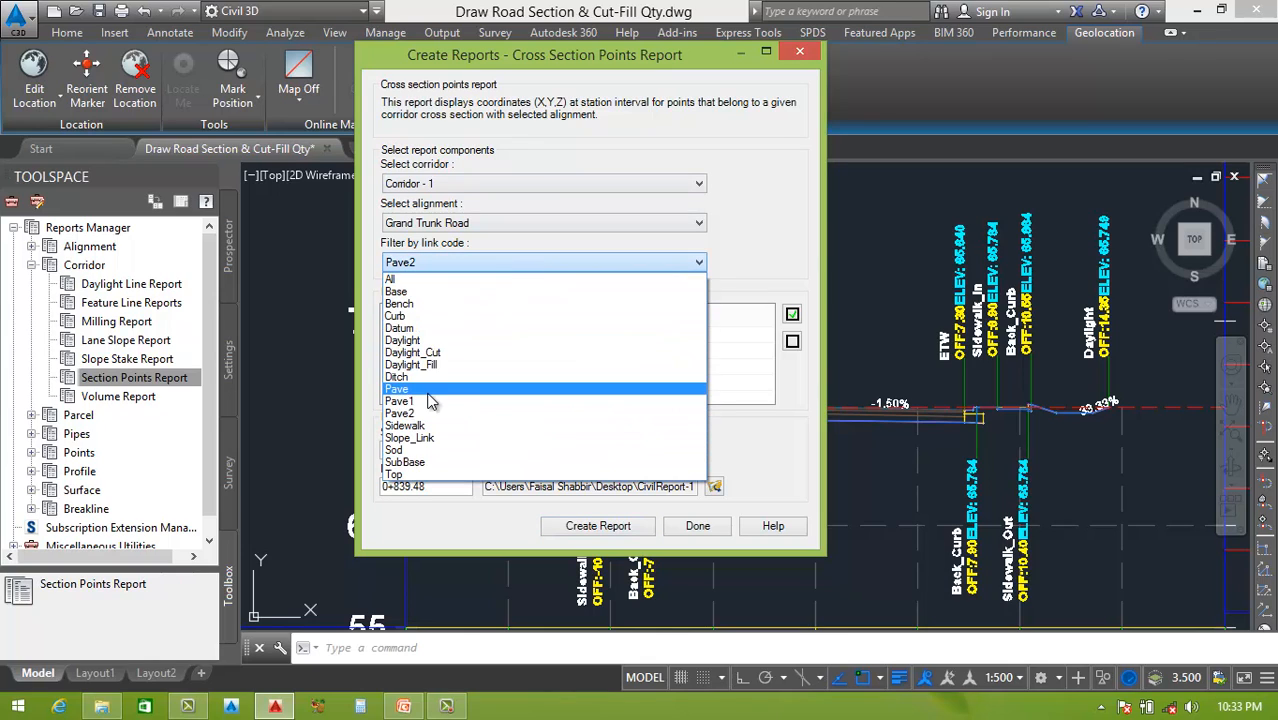
{"action": "left_click", "coordinate": [418, 281]}
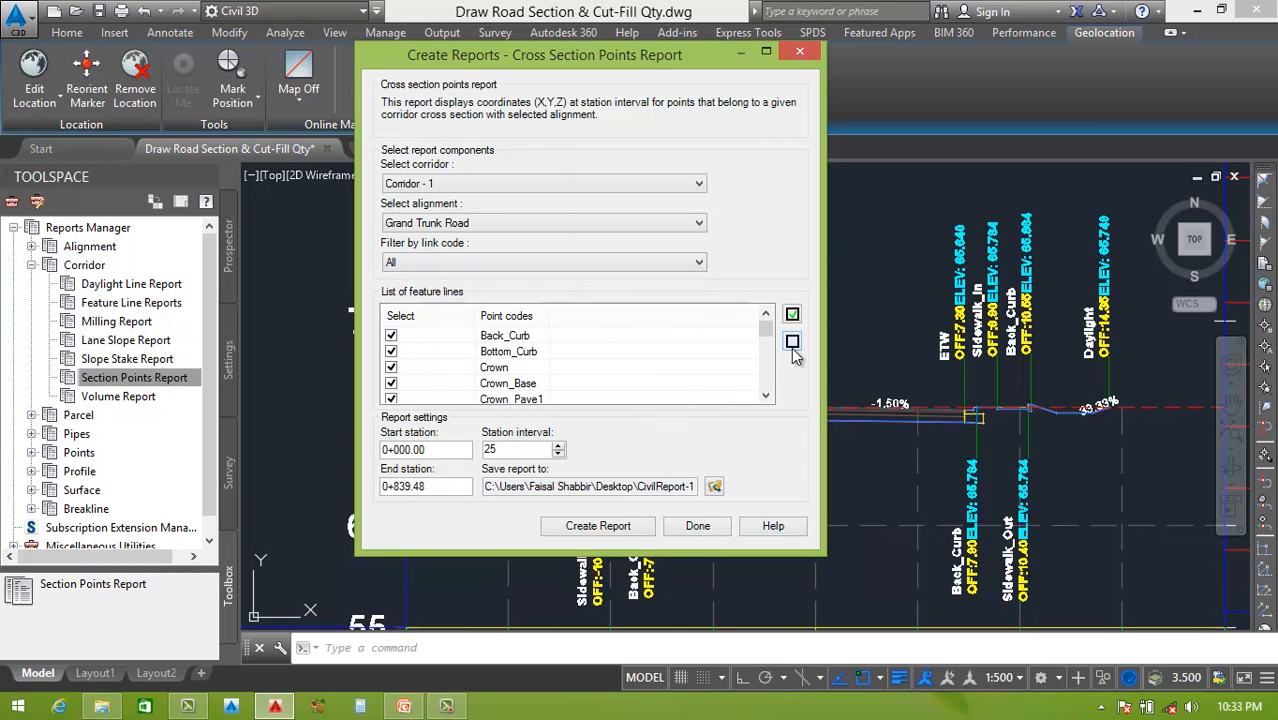
{"action": "left_click_drag", "start_coordinate": [765, 330], "coordinate": [766, 380]}
Step: Set the section points report to save on the Desktop as CivilReport-2 in Excel 97-2003 Workbook format
{"action": "left_click", "coordinate": [715, 487]}
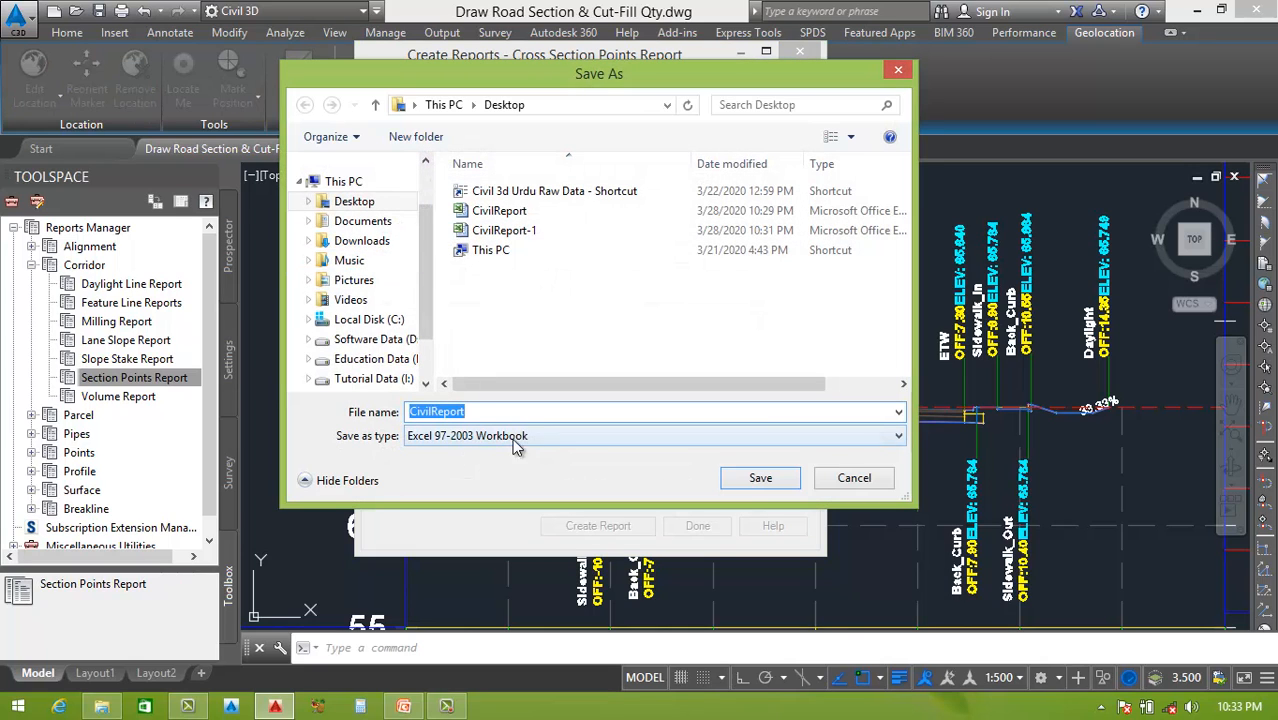
{"action": "left_click", "coordinate": [477, 412]}
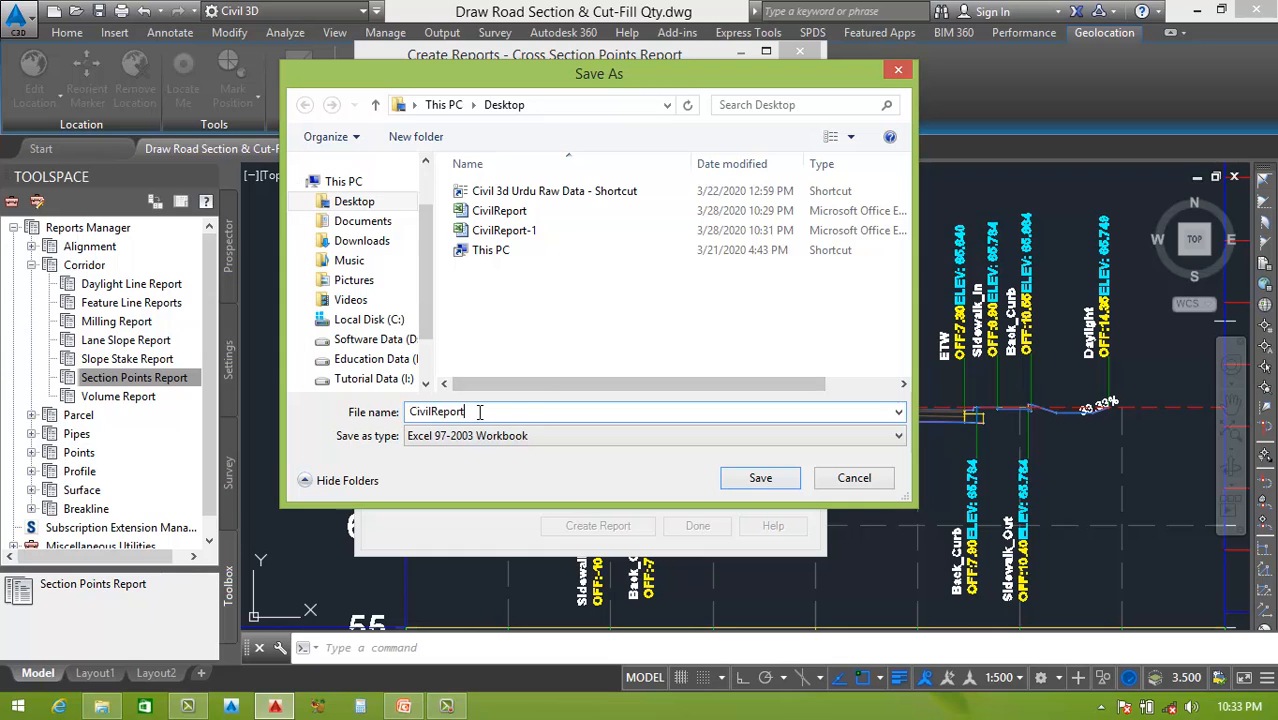
{"action": "double_click", "coordinate": [478, 412]}
{"action": "left_click", "coordinate": [479, 412]}
{"action": "type", "text": "-2"}
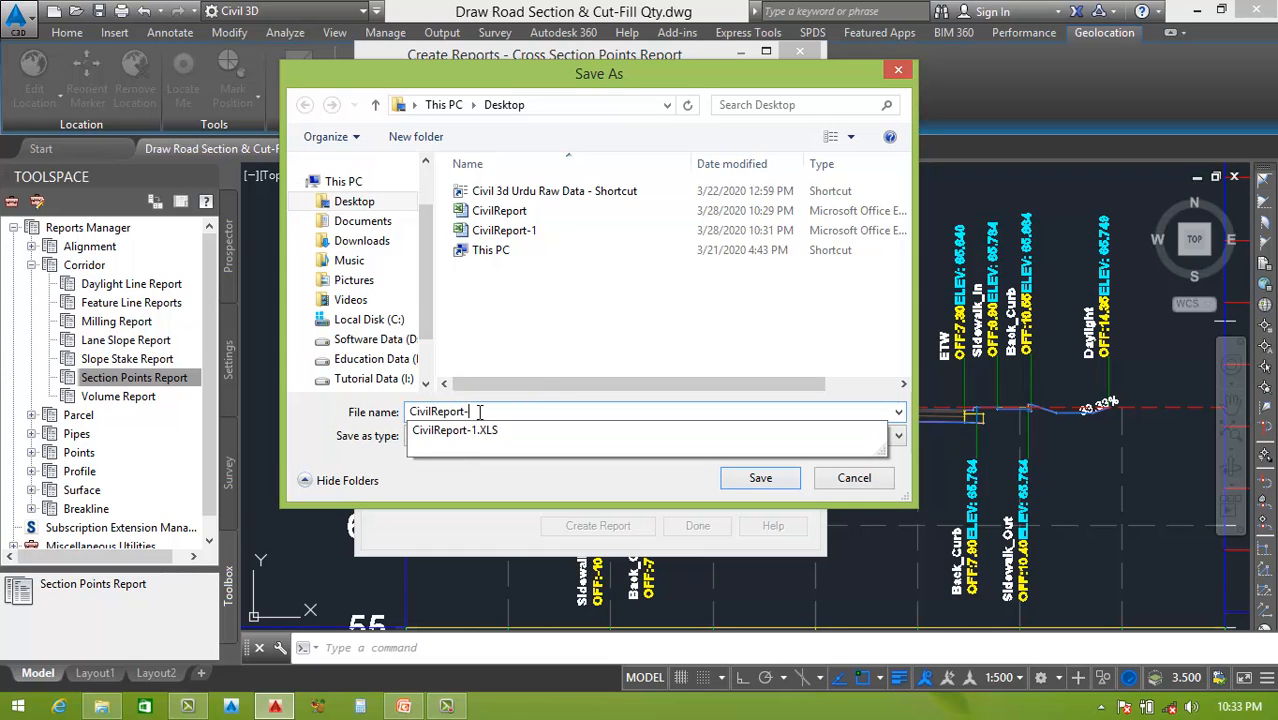
{"action": "left_click", "coordinate": [757, 475]}
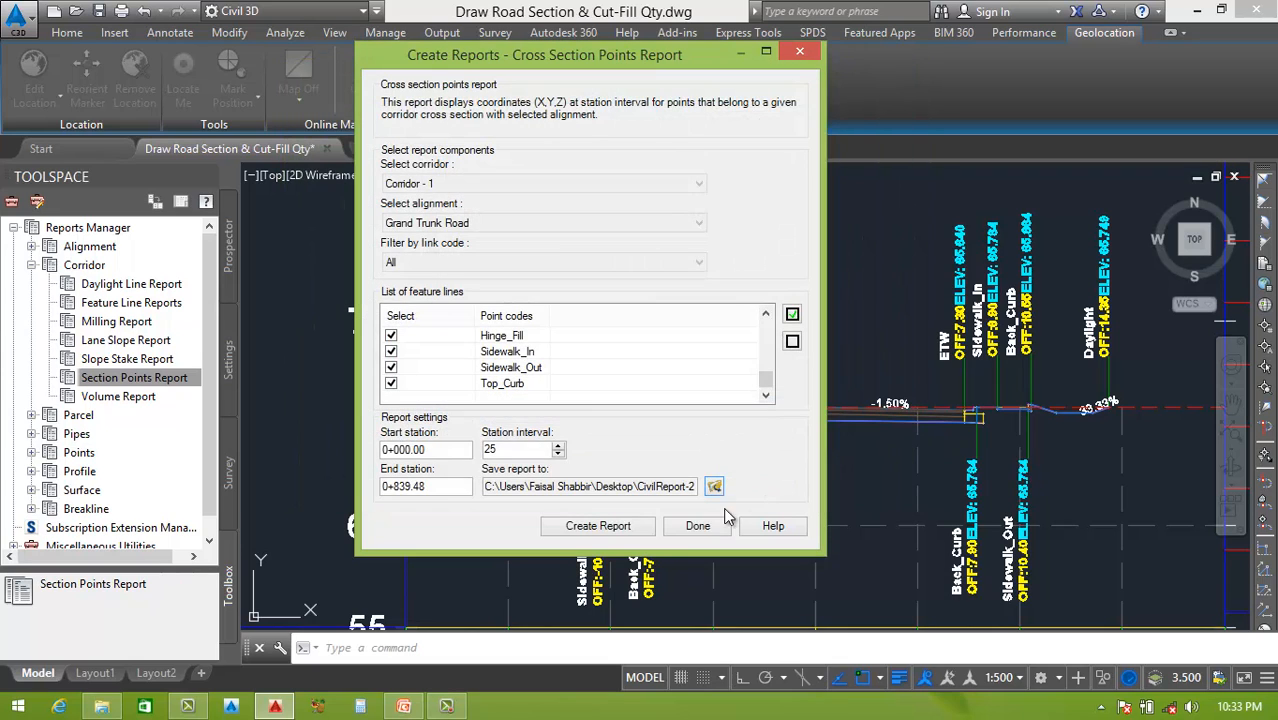
Step: Create the section points report for all link codes and examine the full list of points at chainage 0+000.00 in Excel
{"action": "left_click", "coordinate": [596, 527]}
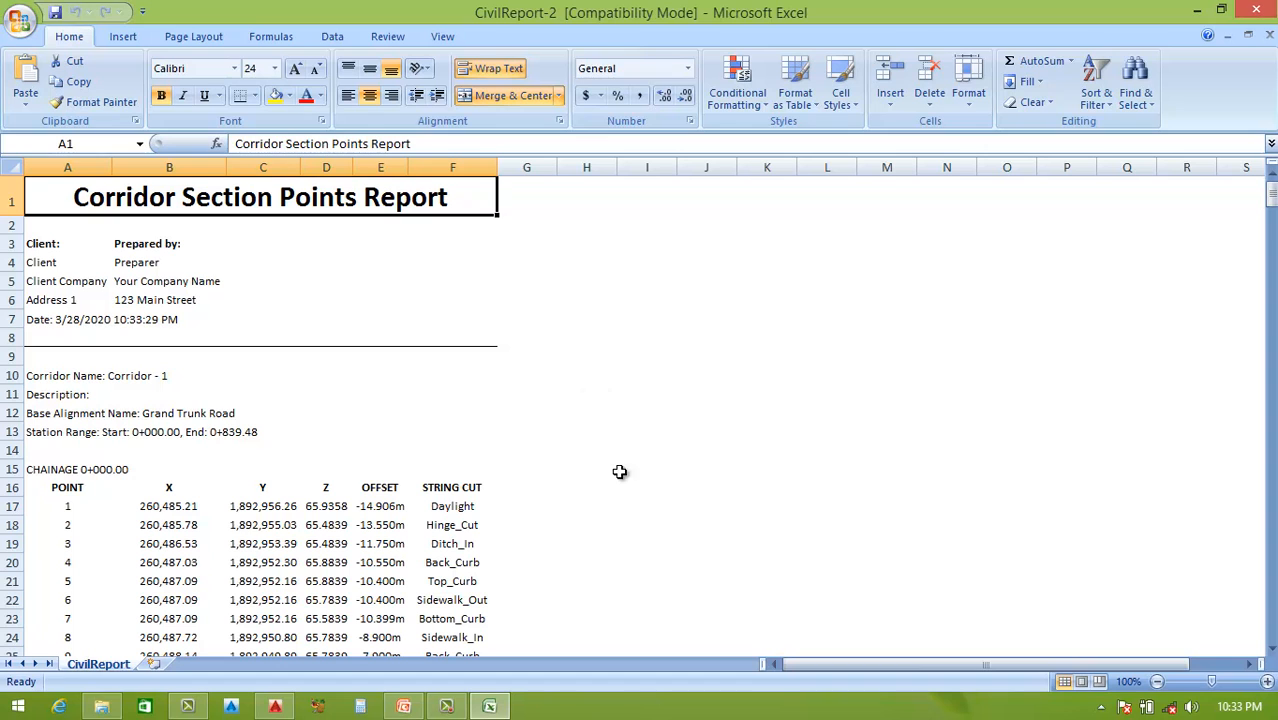
{"action": "left_click", "coordinate": [646, 466]}
{"action": "scroll", "coordinate": [640, 460], "scroll_direction": "down", "scroll_amount": 9}
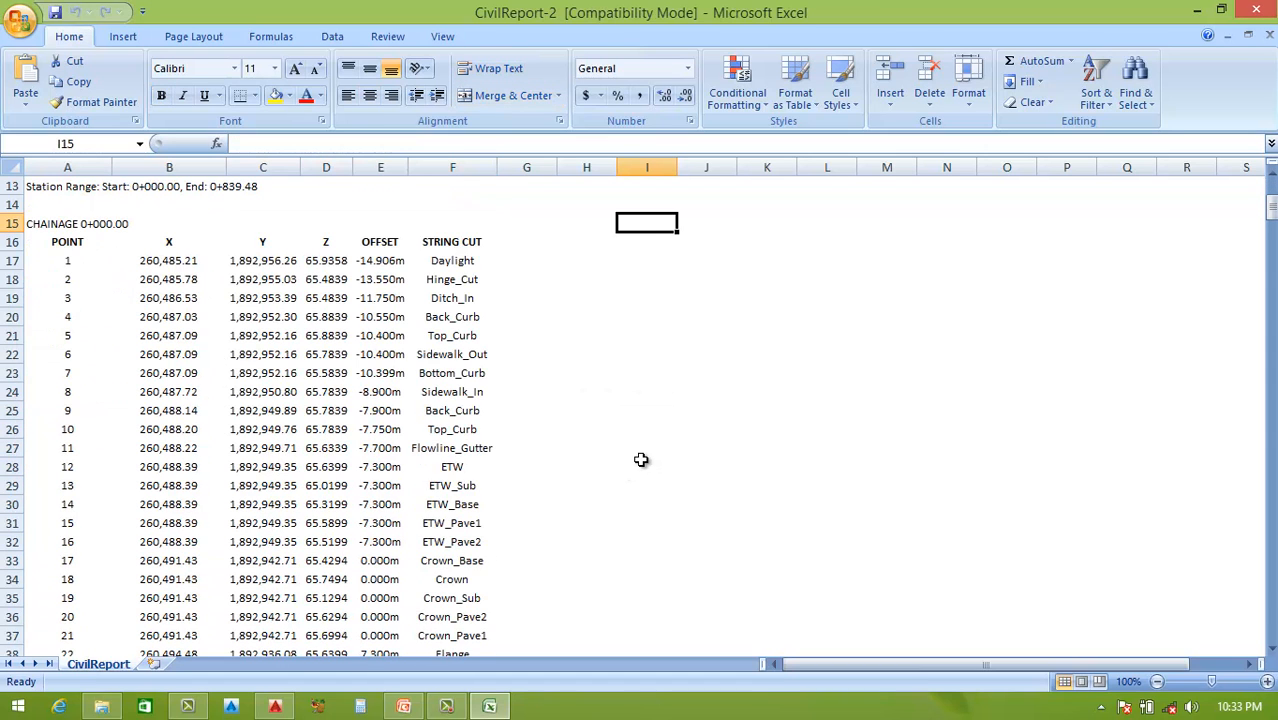
{"action": "scroll", "coordinate": [612, 462], "scroll_direction": "down", "scroll_amount": 4}
{"action": "scroll", "coordinate": [610, 462], "scroll_direction": "up", "scroll_amount": 2}
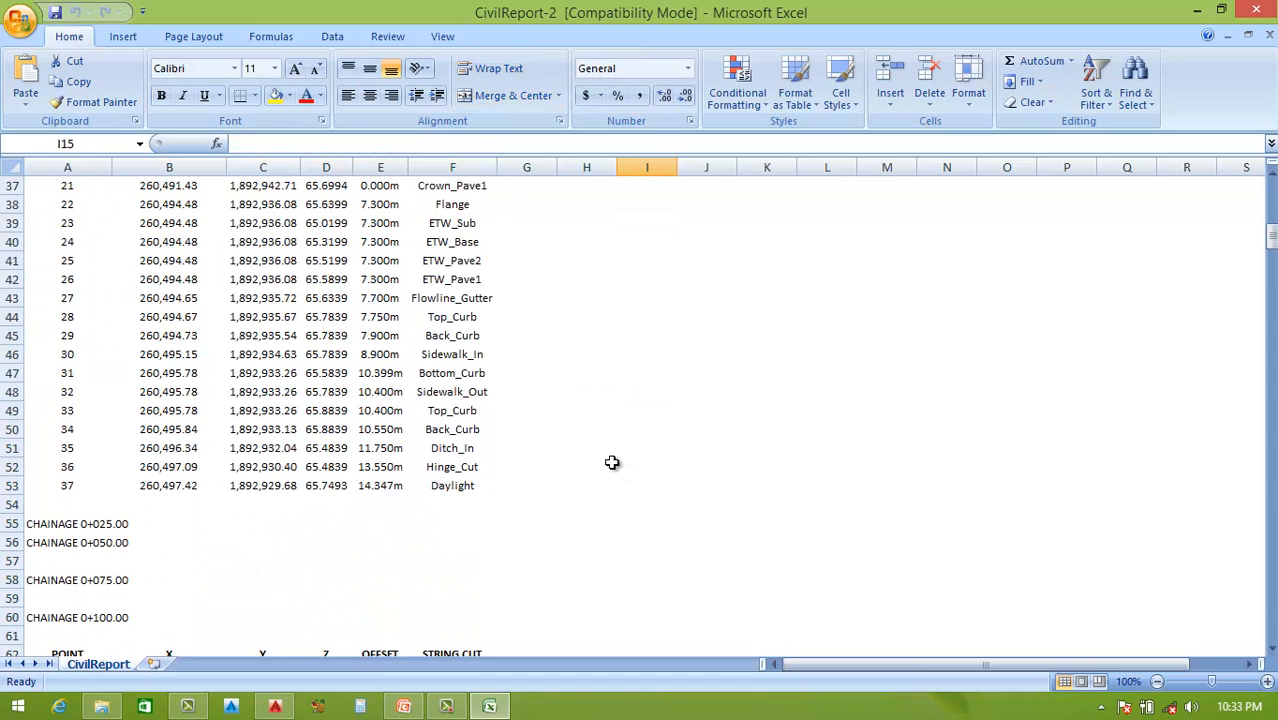
{"action": "scroll", "coordinate": [88, 354], "scroll_direction": "up", "scroll_amount": 9}
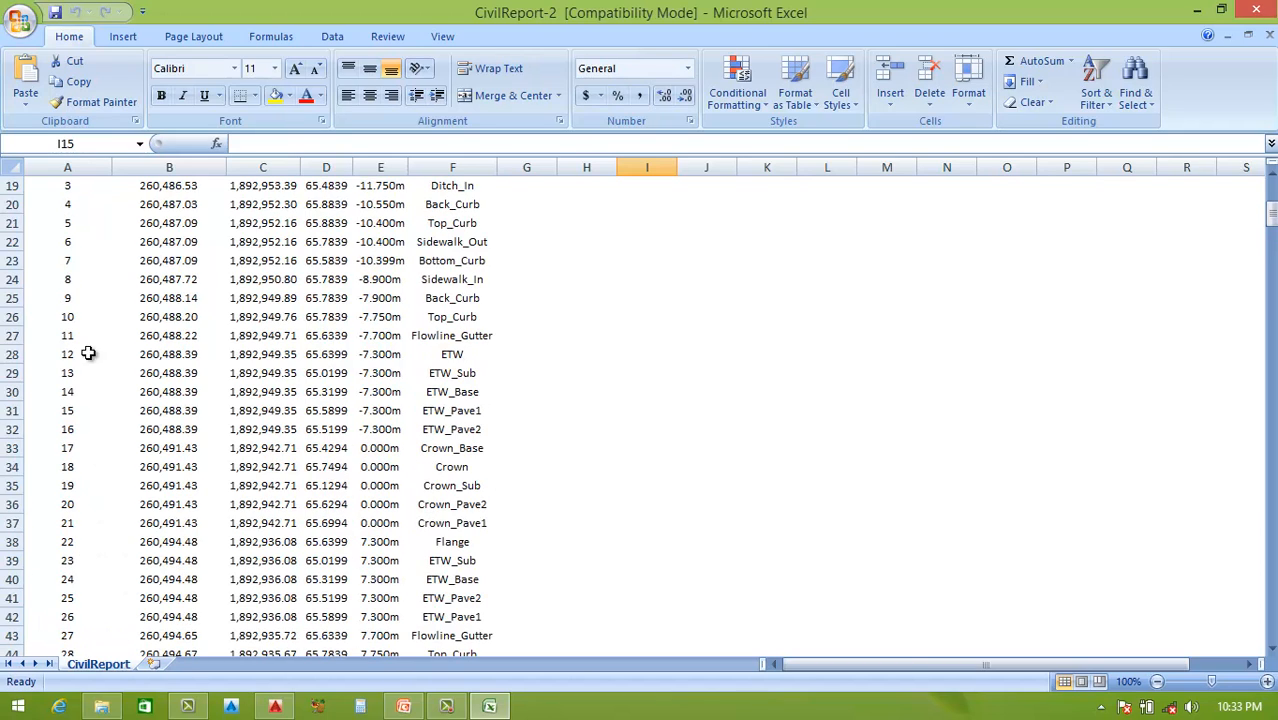
{"action": "scroll", "coordinate": [77, 373], "scroll_direction": "down", "scroll_amount": 9}
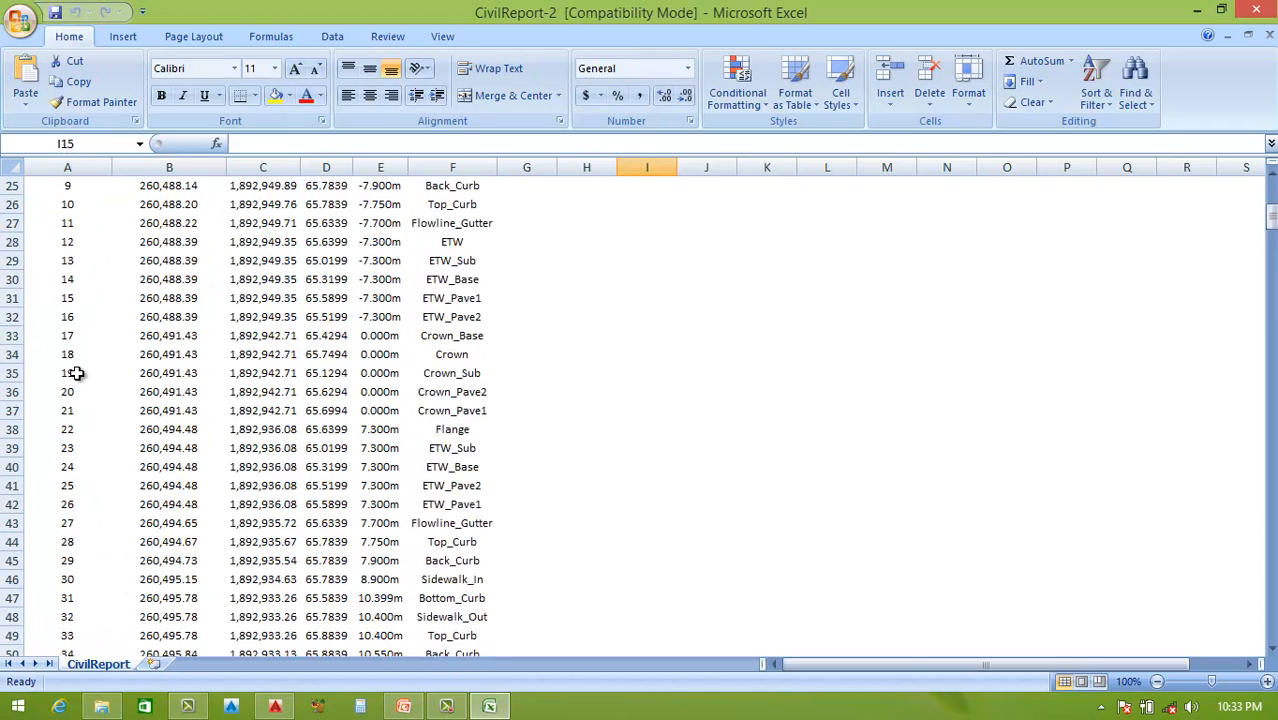
{"action": "scroll", "coordinate": [428, 491], "scroll_direction": "up", "scroll_amount": 3}
{"action": "scroll", "coordinate": [620, 476], "scroll_direction": "up", "scroll_amount": 2}
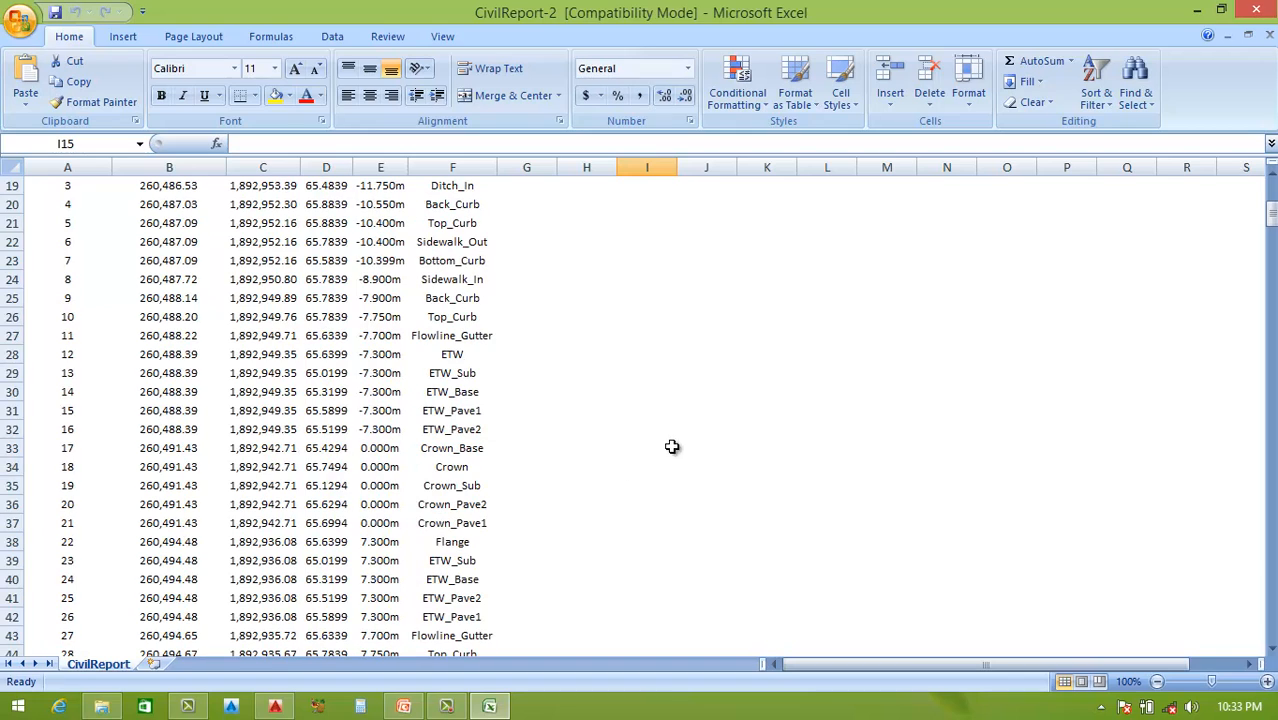
Step: Check the centreline Crown, Crown_Sub and Crown_Pave2 points' offsets, elevations and codes at chainage 0+000.00
{"action": "left_click", "coordinate": [390, 470]}
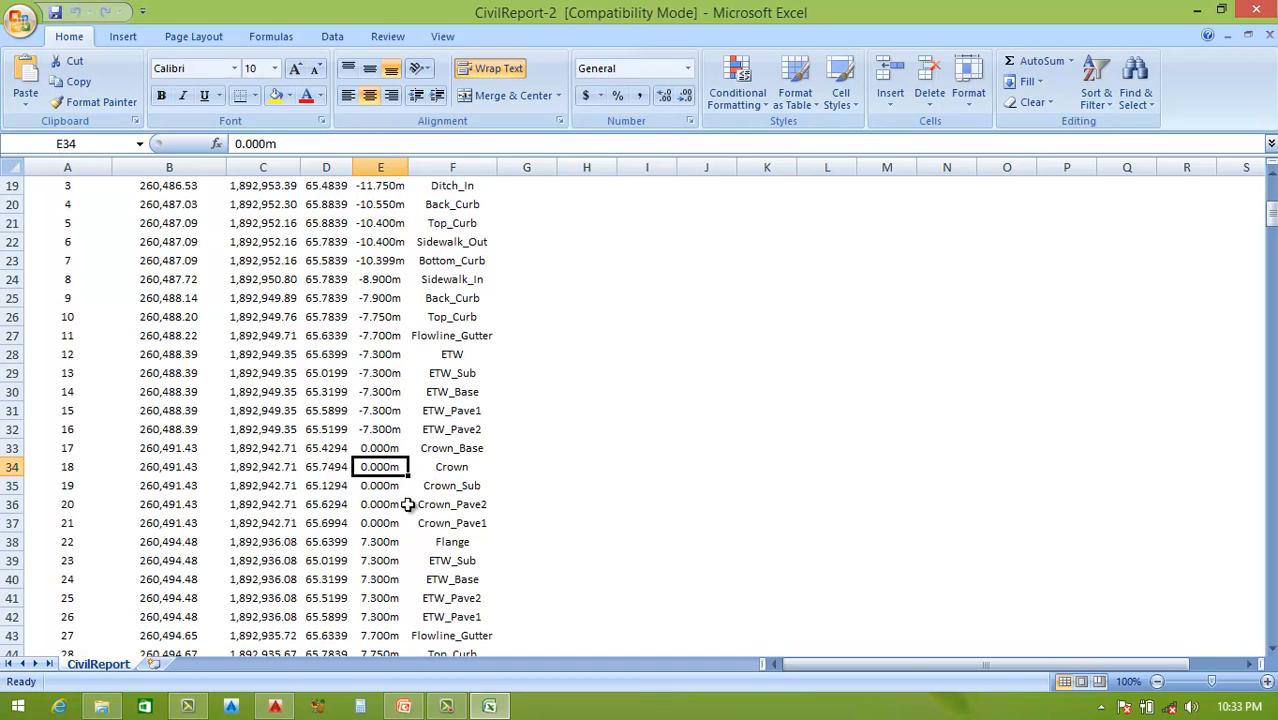
{"action": "left_click", "coordinate": [382, 487]}
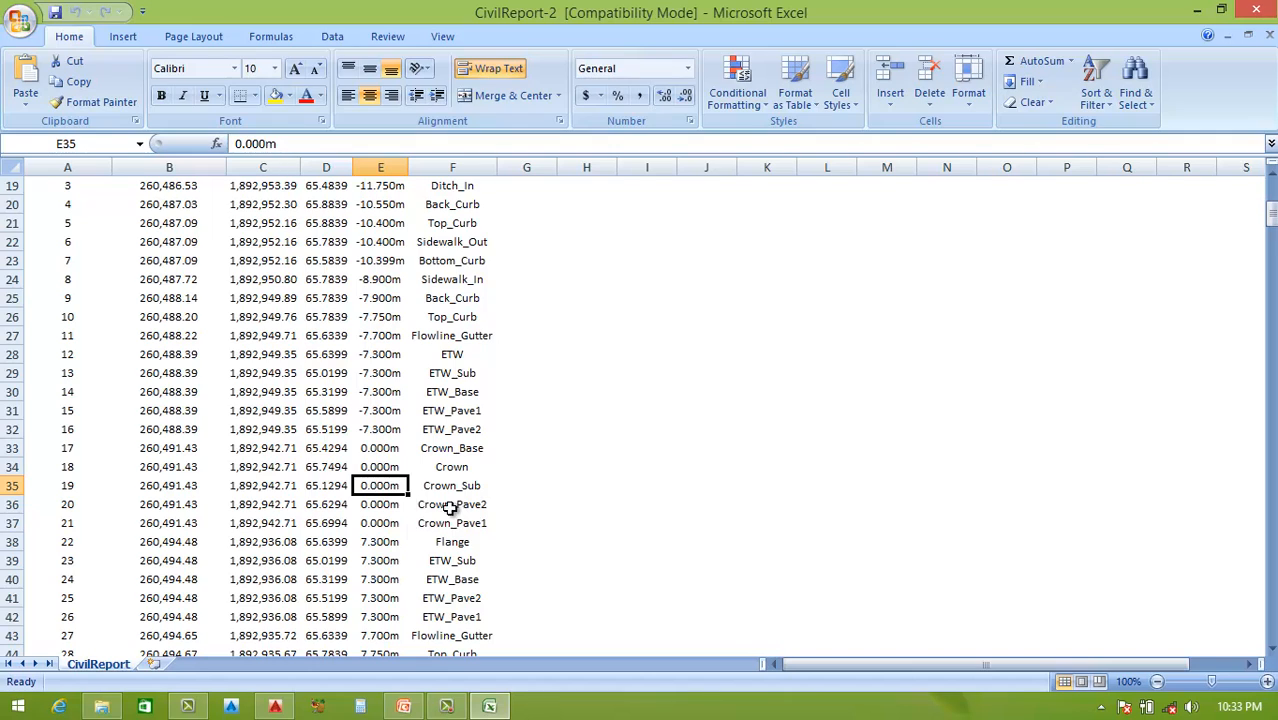
{"action": "left_click", "coordinate": [328, 487]}
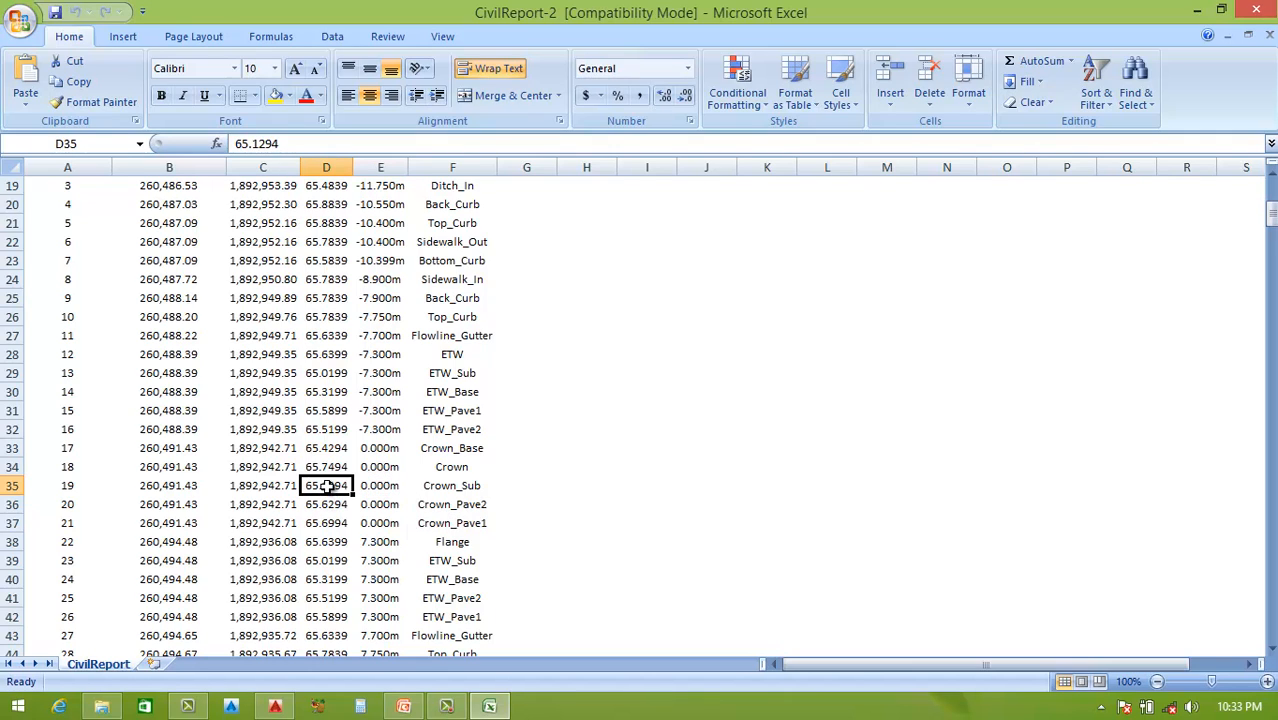
{"action": "left_click", "coordinate": [446, 506]}
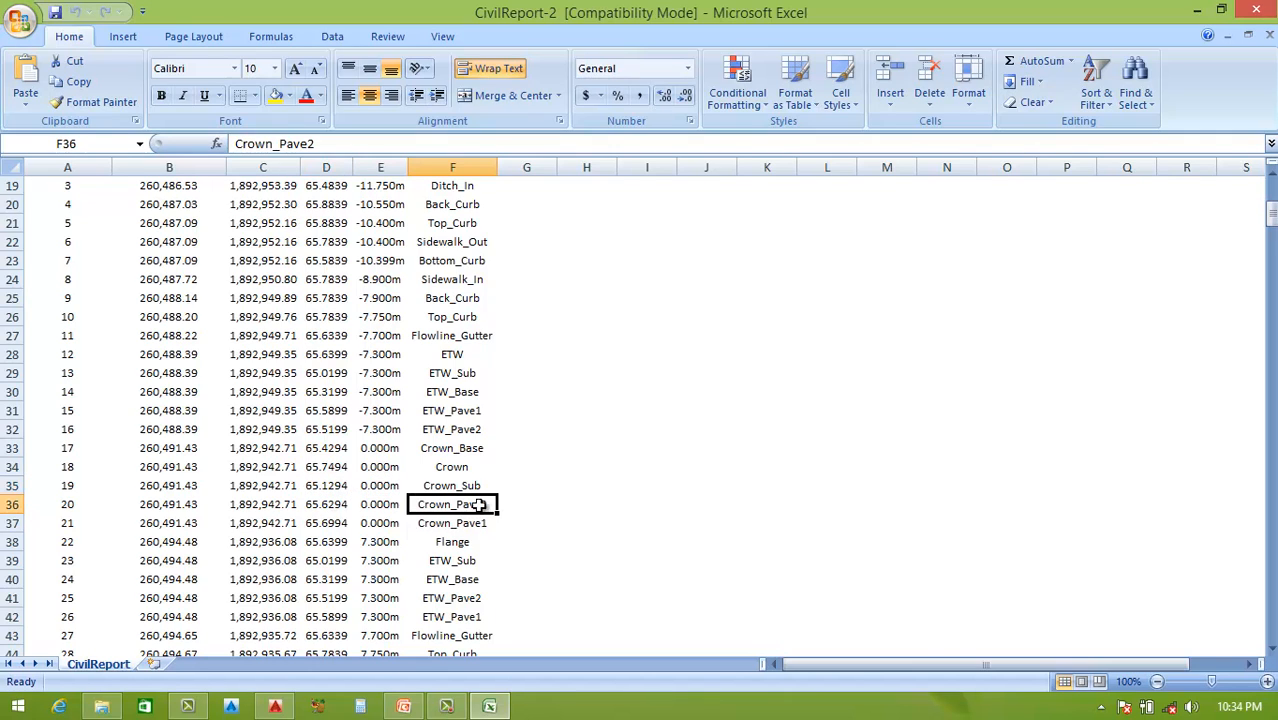
Step: Check the Flange point's offset, code, elevation and X and Y coordinates at chainage 0+000.00
{"action": "left_click", "coordinate": [382, 543]}
{"action": "scroll", "coordinate": [380, 530], "scroll_direction": "down", "scroll_amount": 1}
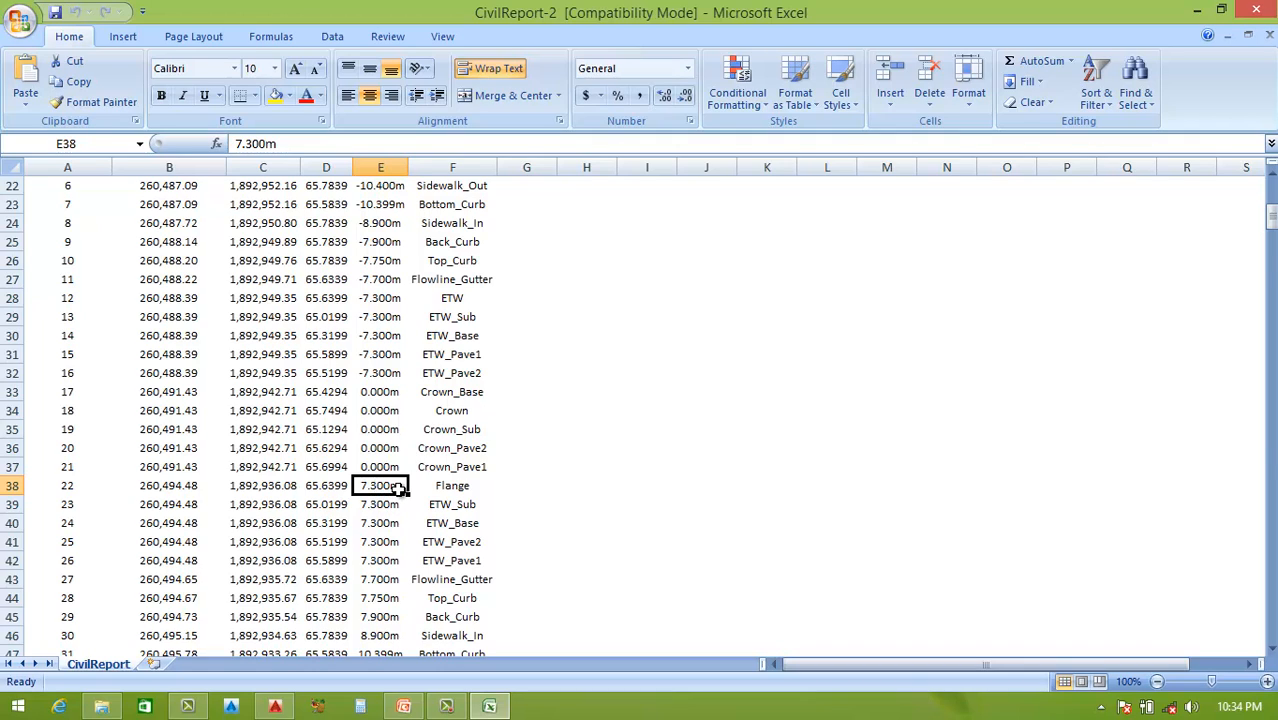
{"action": "left_click", "coordinate": [455, 486]}
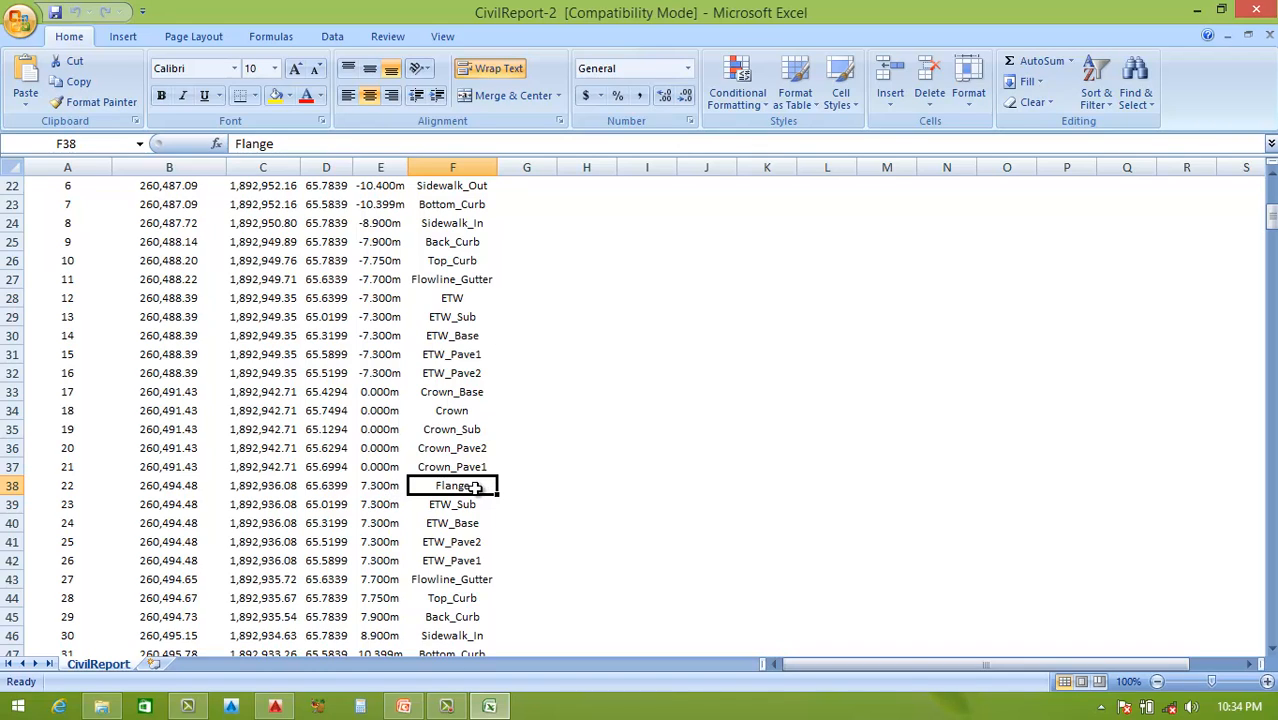
{"action": "left_click", "coordinate": [368, 487]}
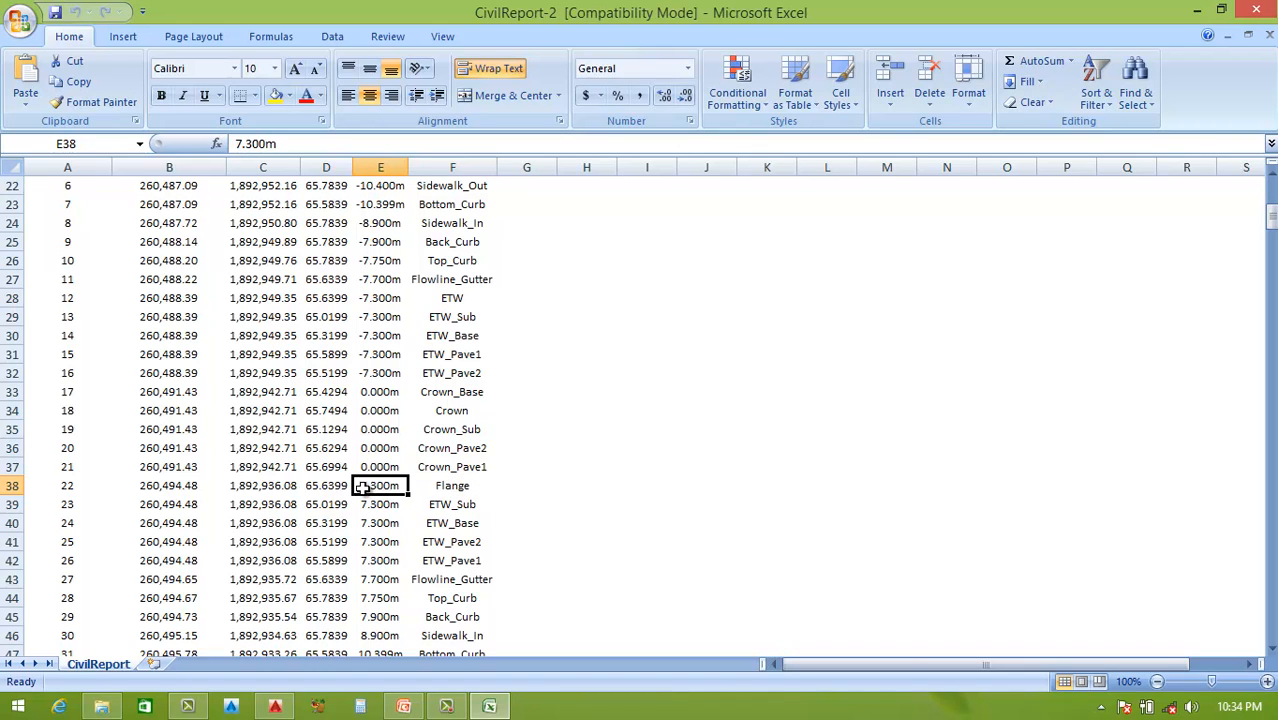
{"action": "key", "text": "Left"}
{"action": "key", "text": "Left"}
{"action": "key", "text": "Left"}
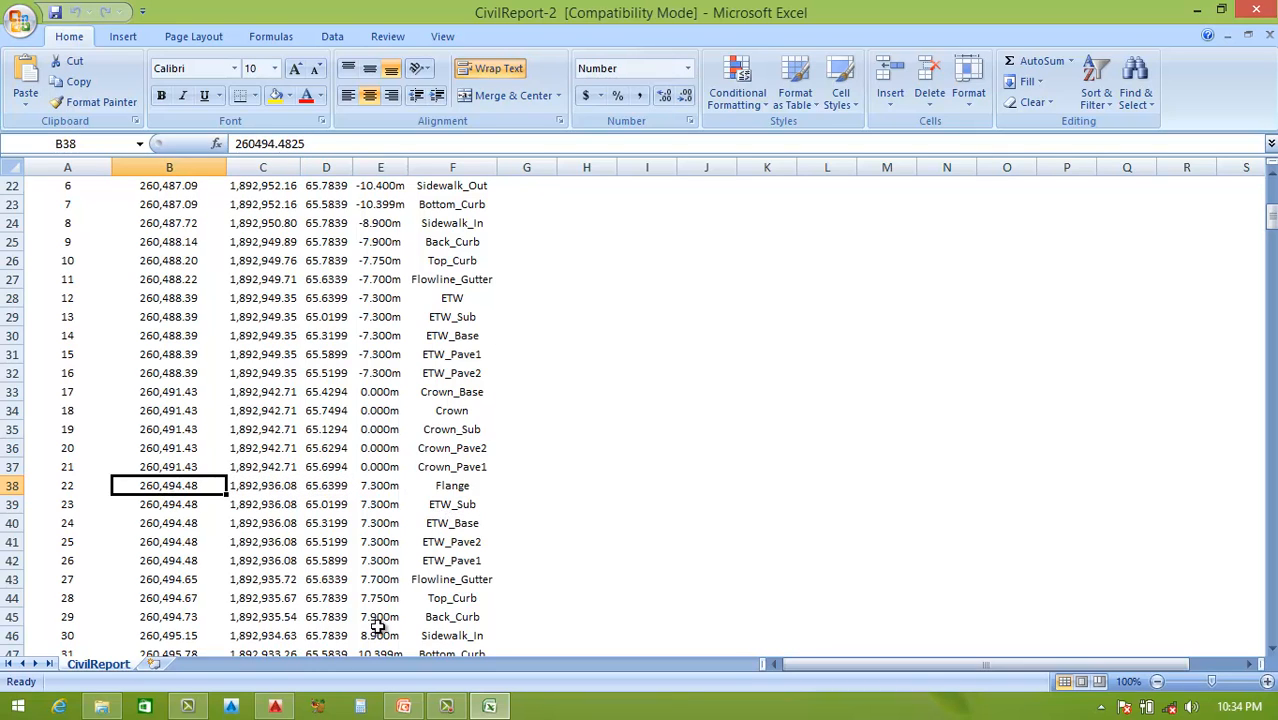
Step: Go through the positive-offset codes from ETW_Base through the pavement, curb and sidewalk points to Daylight at chainage 0+000.00
{"action": "left_click", "coordinate": [466, 526]}
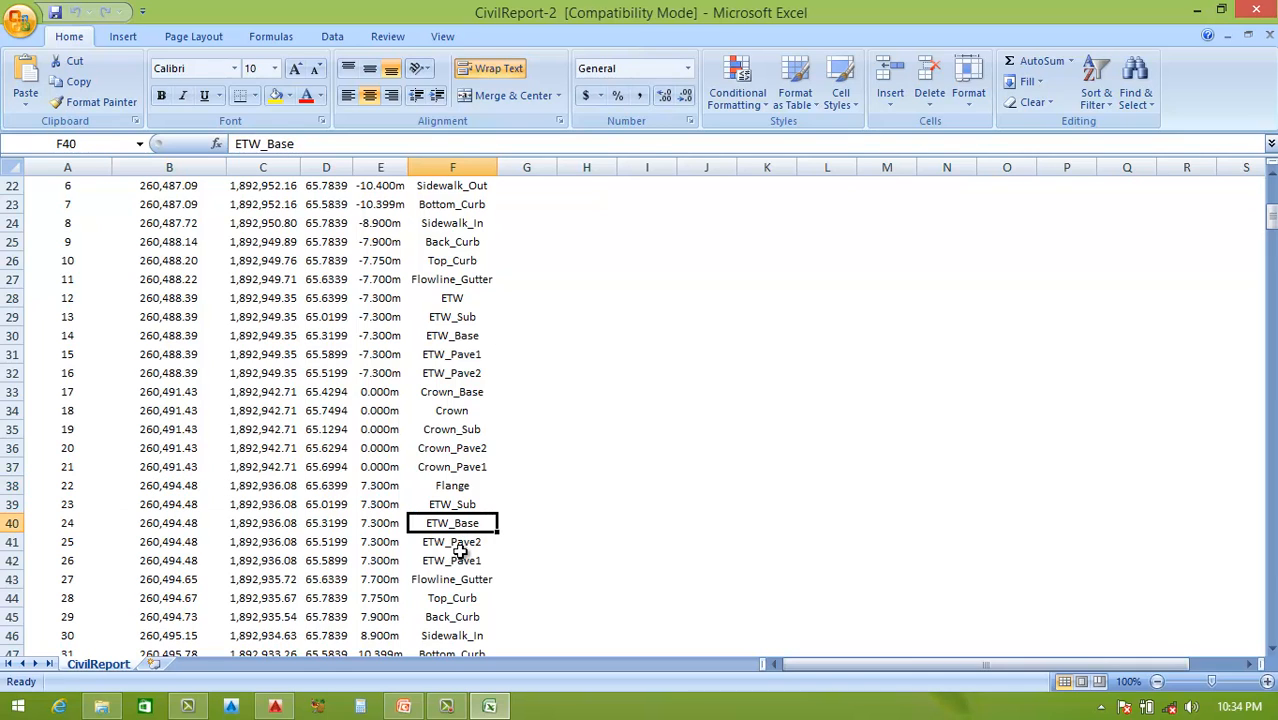
{"action": "left_click", "coordinate": [463, 543]}
{"action": "left_click", "coordinate": [458, 562]}
{"action": "scroll", "coordinate": [460, 560], "scroll_direction": "down", "scroll_amount": 2}
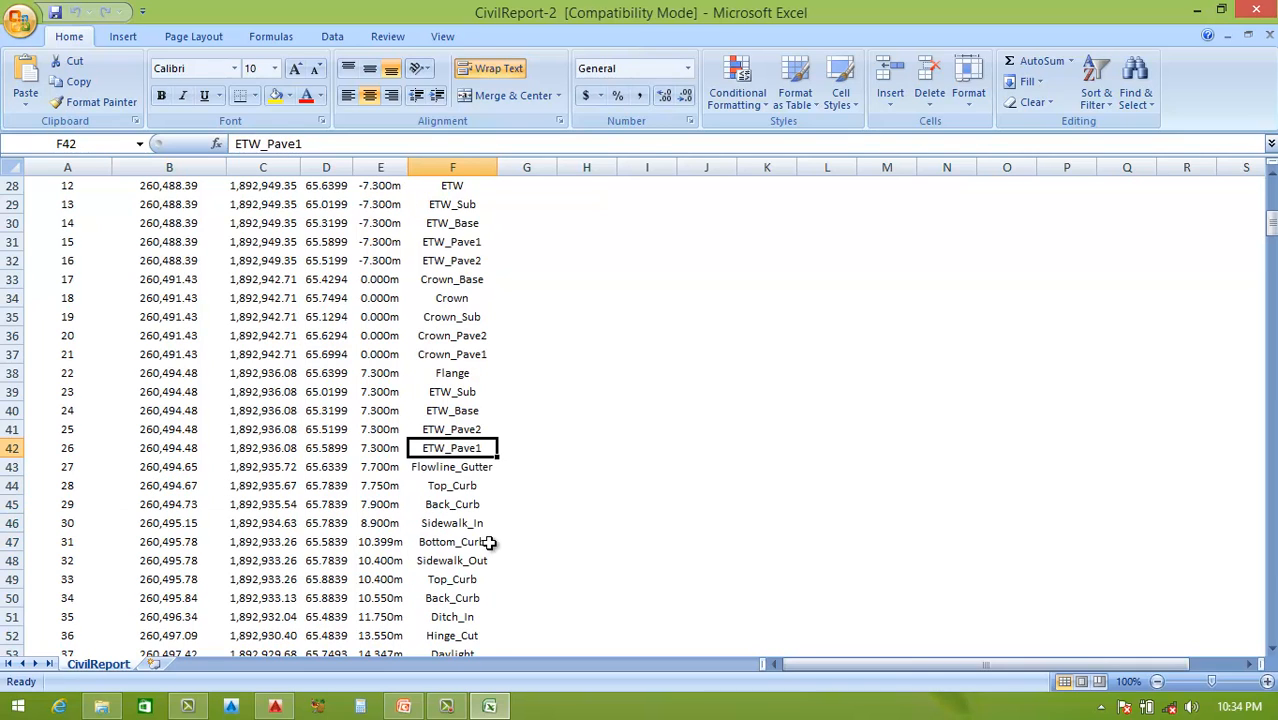
{"action": "left_click", "coordinate": [455, 488]}
{"action": "left_click", "coordinate": [453, 506]}
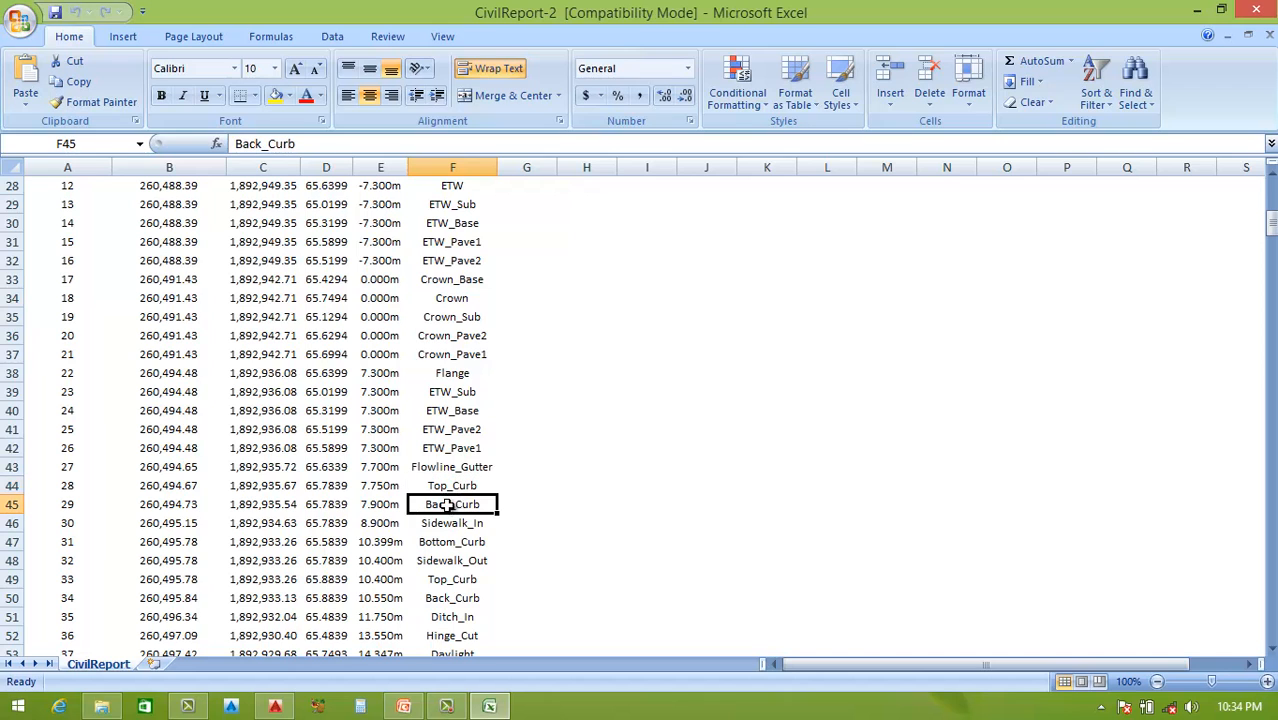
{"action": "left_click", "coordinate": [447, 526]}
{"action": "left_click", "coordinate": [445, 545]}
{"action": "left_click", "coordinate": [448, 582]}
{"action": "scroll", "coordinate": [462, 560], "scroll_direction": "down", "scroll_amount": 2}
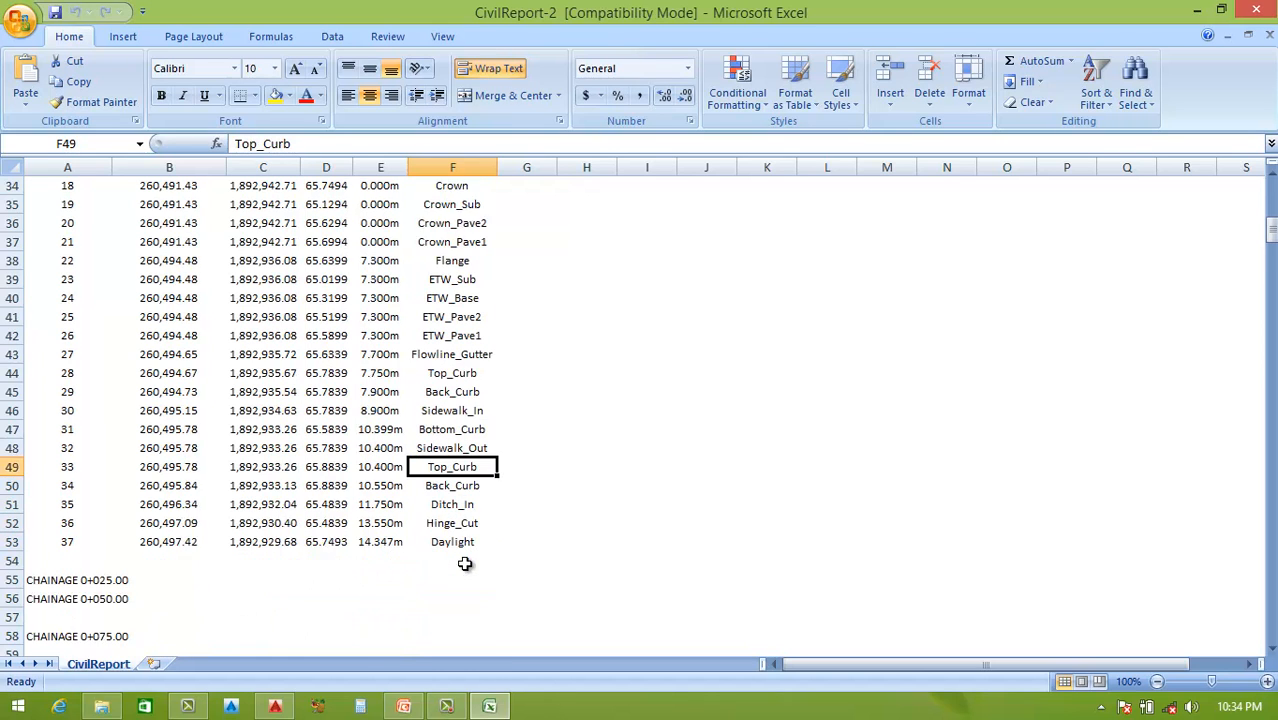
{"action": "scroll", "coordinate": [465, 540], "scroll_direction": "down", "scroll_amount": 1}
{"action": "scroll", "coordinate": [460, 525], "scroll_direction": "up", "scroll_amount": 1}
Step: Return to the start of chainage 0+000.00 and examine its negative-offset codes from Daylight to the ETW points
{"action": "scroll", "coordinate": [456, 522], "scroll_direction": "up", "scroll_amount": 8}
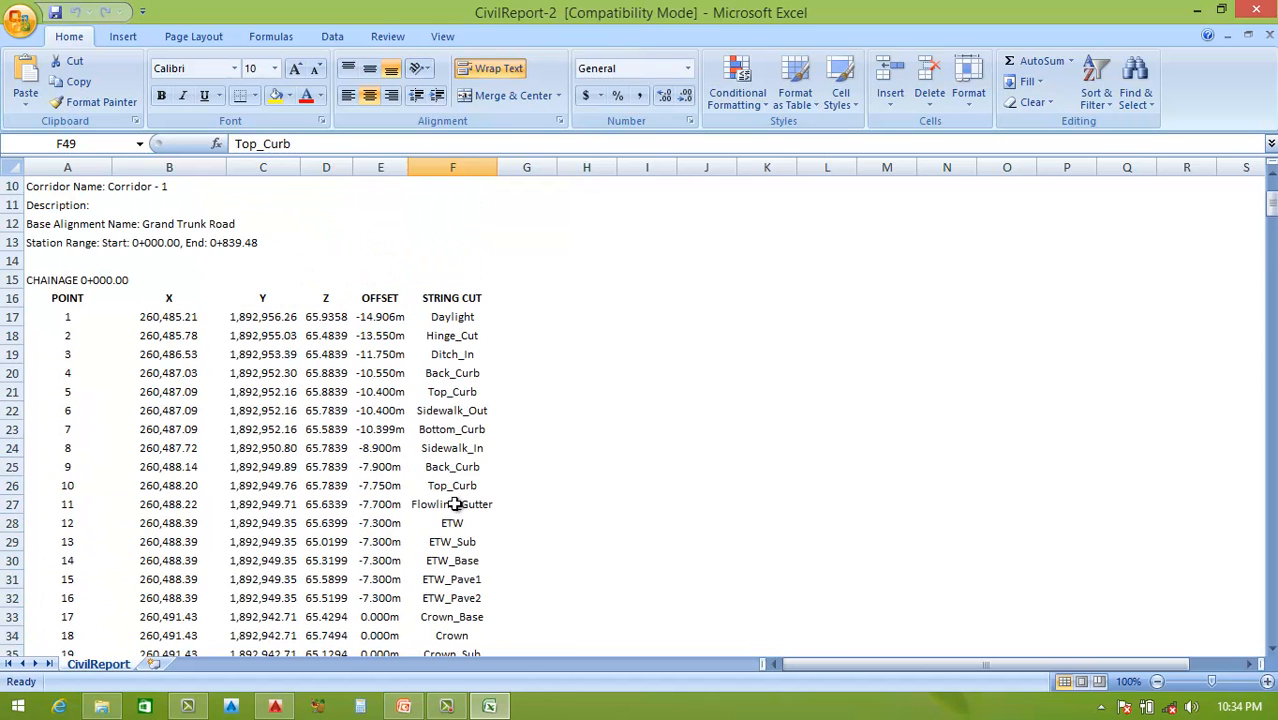
{"action": "scroll", "coordinate": [475, 530], "scroll_direction": "down", "scroll_amount": 1}
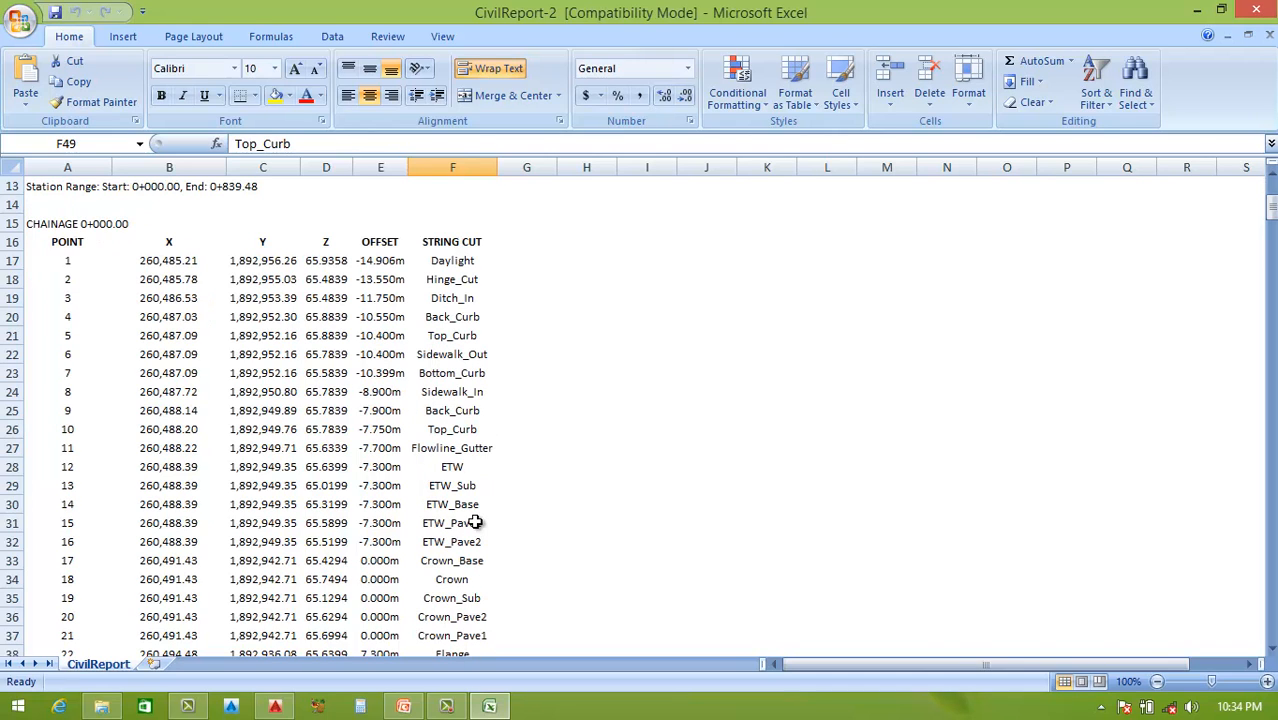
{"action": "left_click", "coordinate": [544, 479]}
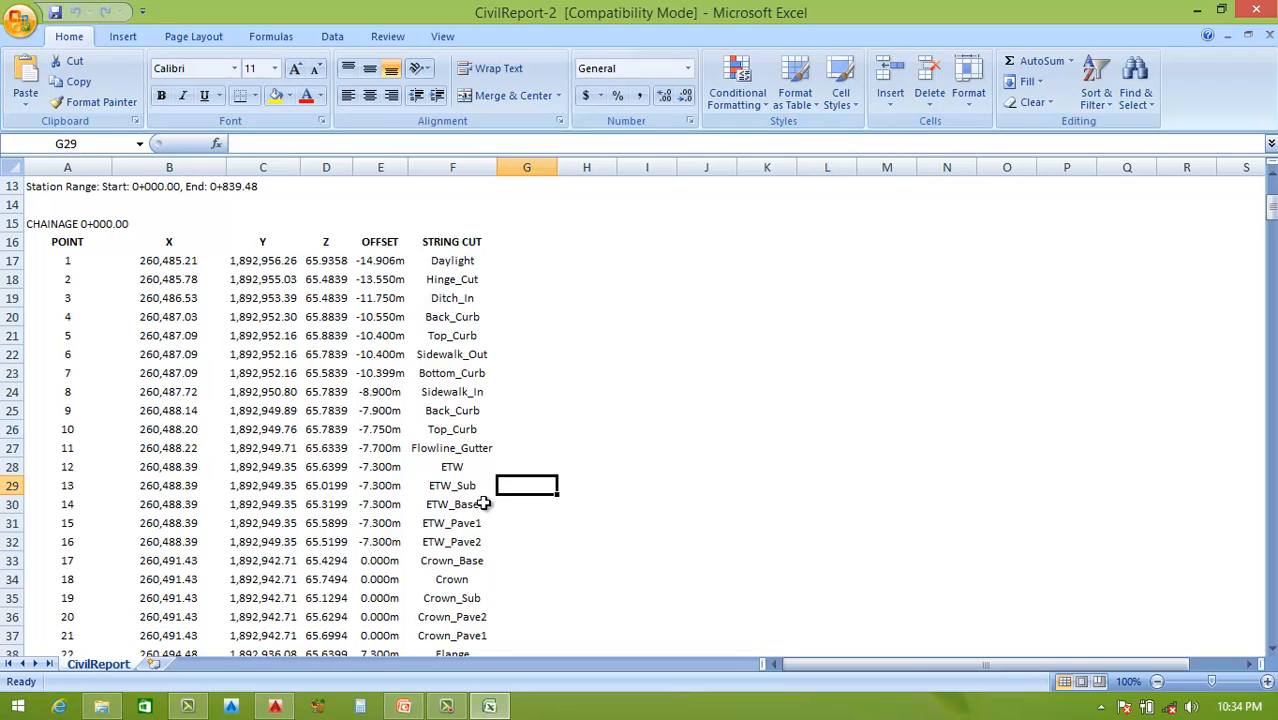
{"action": "left_click", "coordinate": [567, 485]}
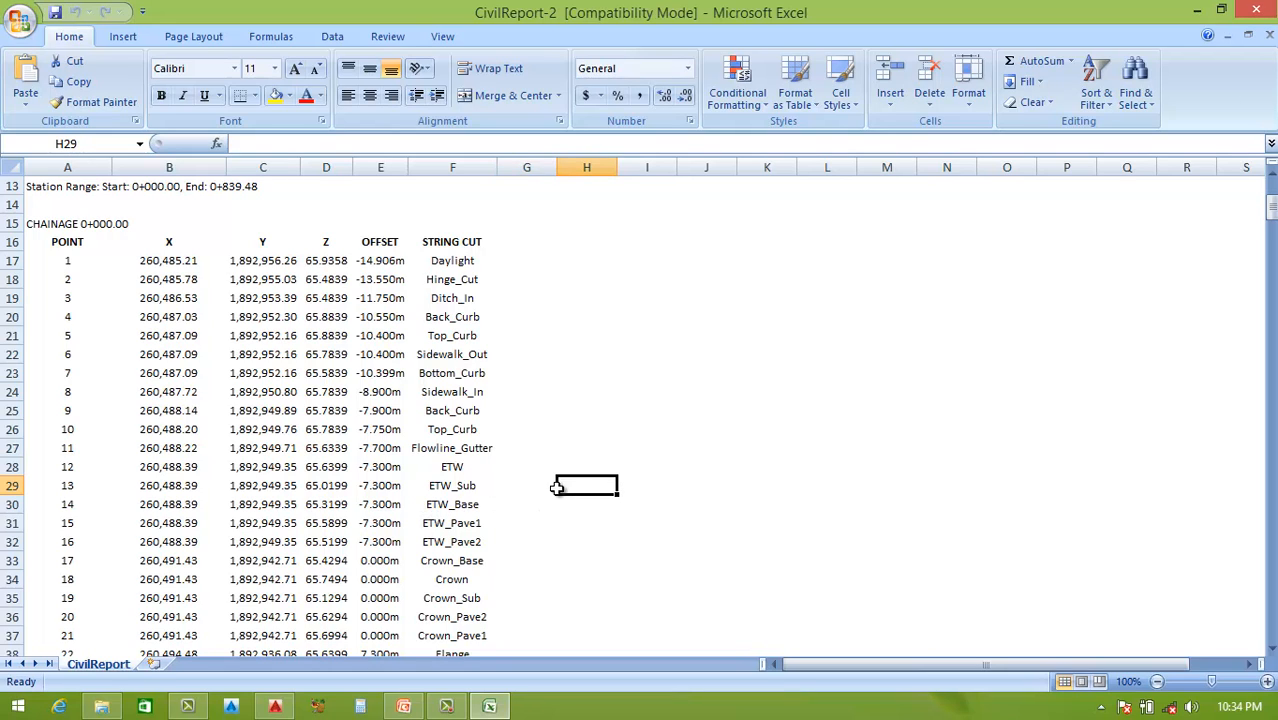
{"action": "left_click_drag", "start_coordinate": [557, 487], "coordinate": [403, 462]}
{"action": "left_click", "coordinate": [553, 527]}
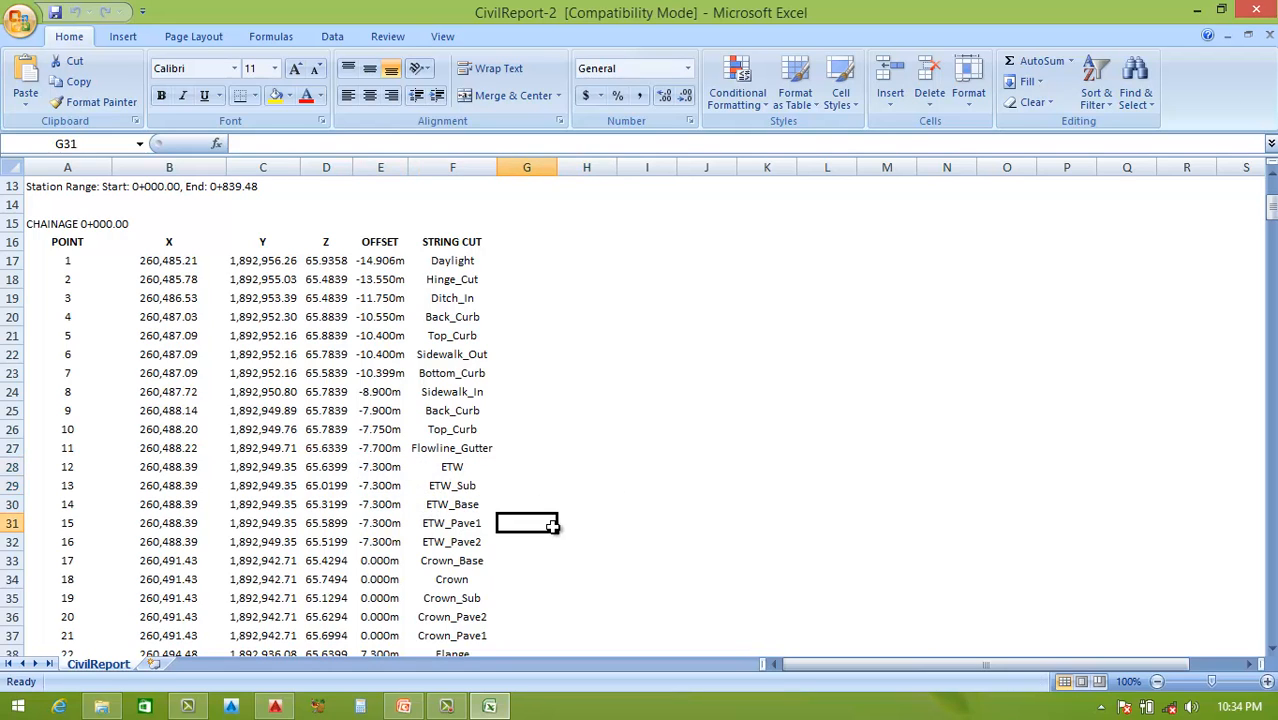
{"action": "scroll", "coordinate": [420, 485], "scroll_direction": "down", "scroll_amount": 2}
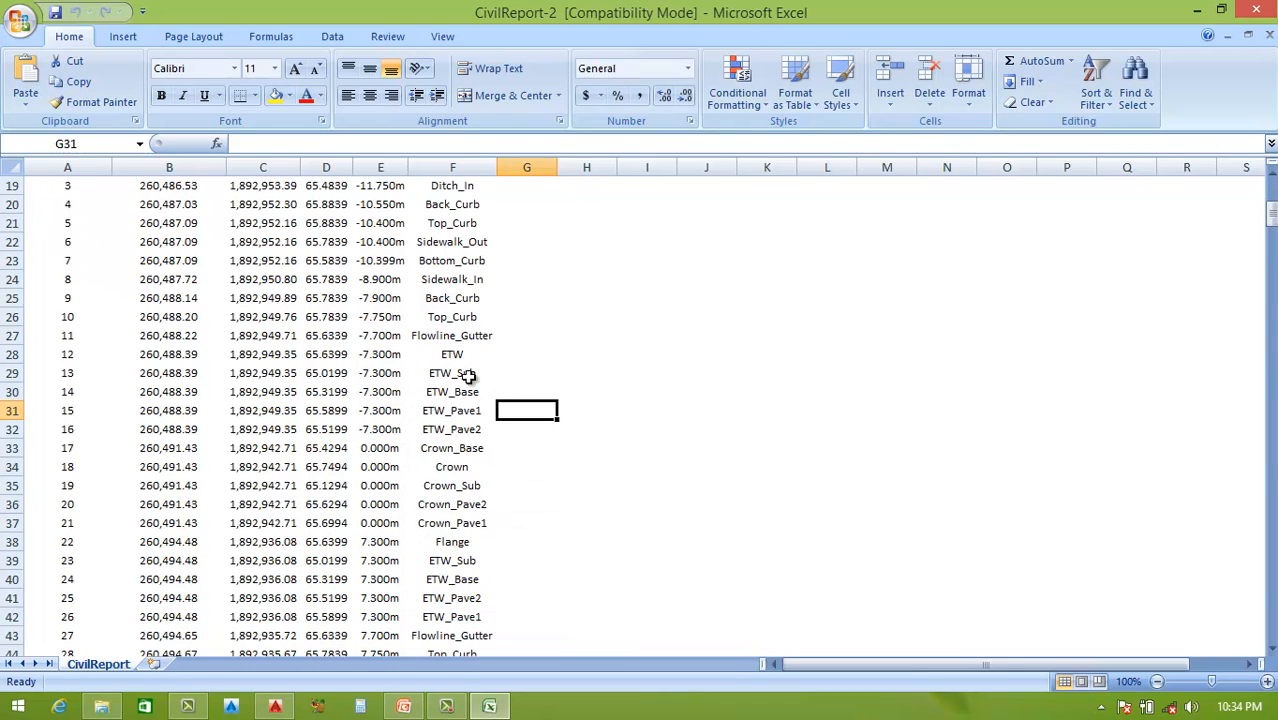
Step: Compare the Crown and Crown_Sub codes, and highlight Crown_Sub with the ETW_Base codes on both sides of the centreline
{"action": "left_click", "coordinate": [446, 468]}
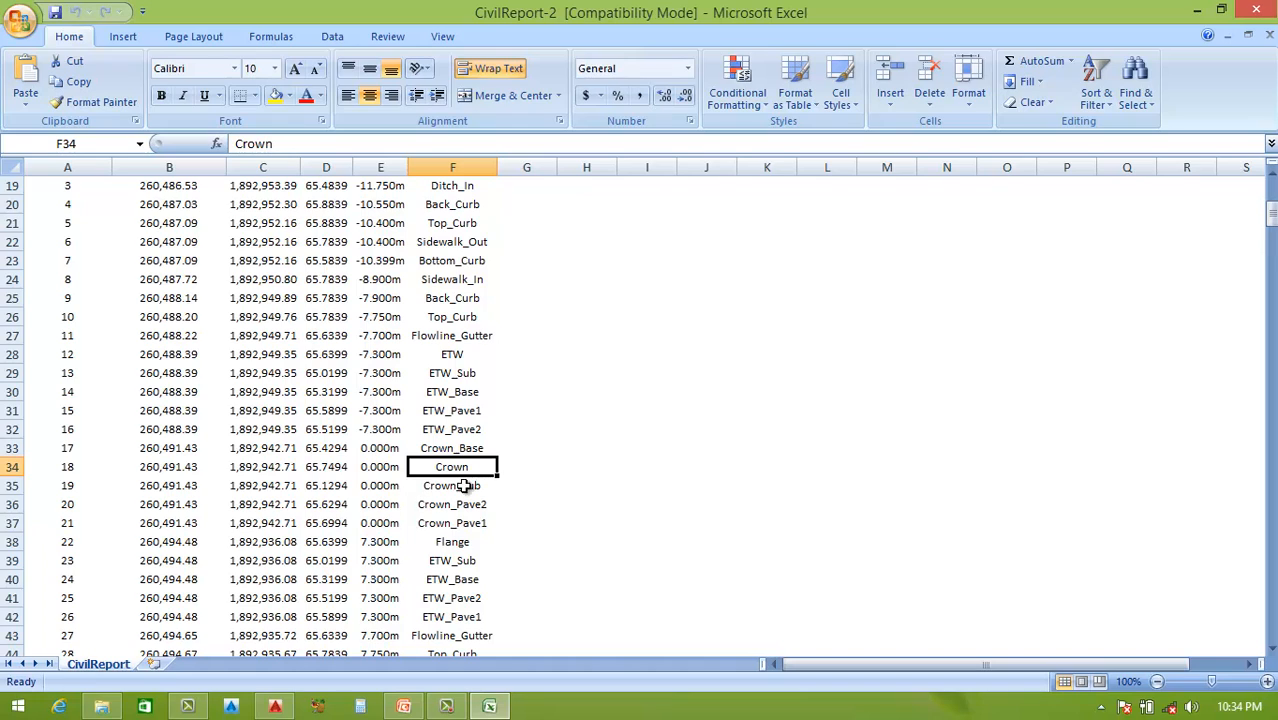
{"action": "left_click", "coordinate": [470, 481]}
{"action": "left_click", "coordinate": [465, 465]}
{"action": "left_click", "coordinate": [476, 484]}
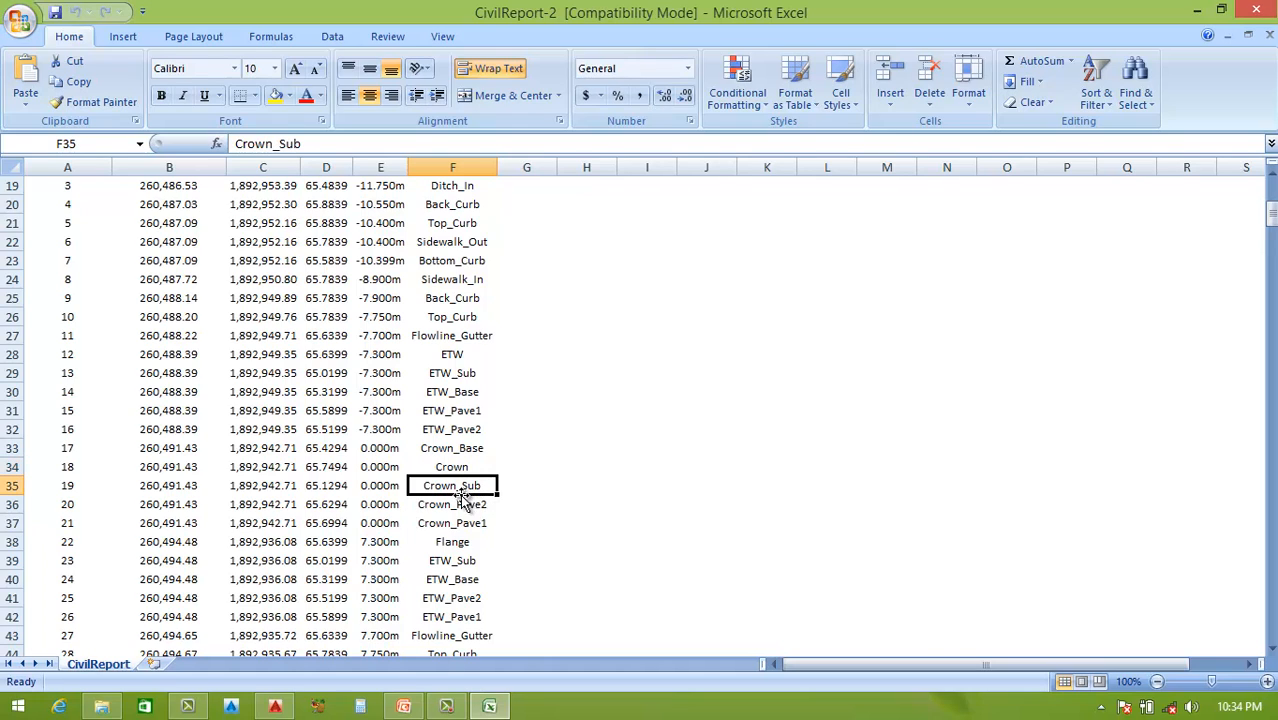
{"action": "left_click", "coordinate": [474, 580], "text": "ctrl"}
{"action": "left_click", "coordinate": [485, 392], "text": "ctrl"}
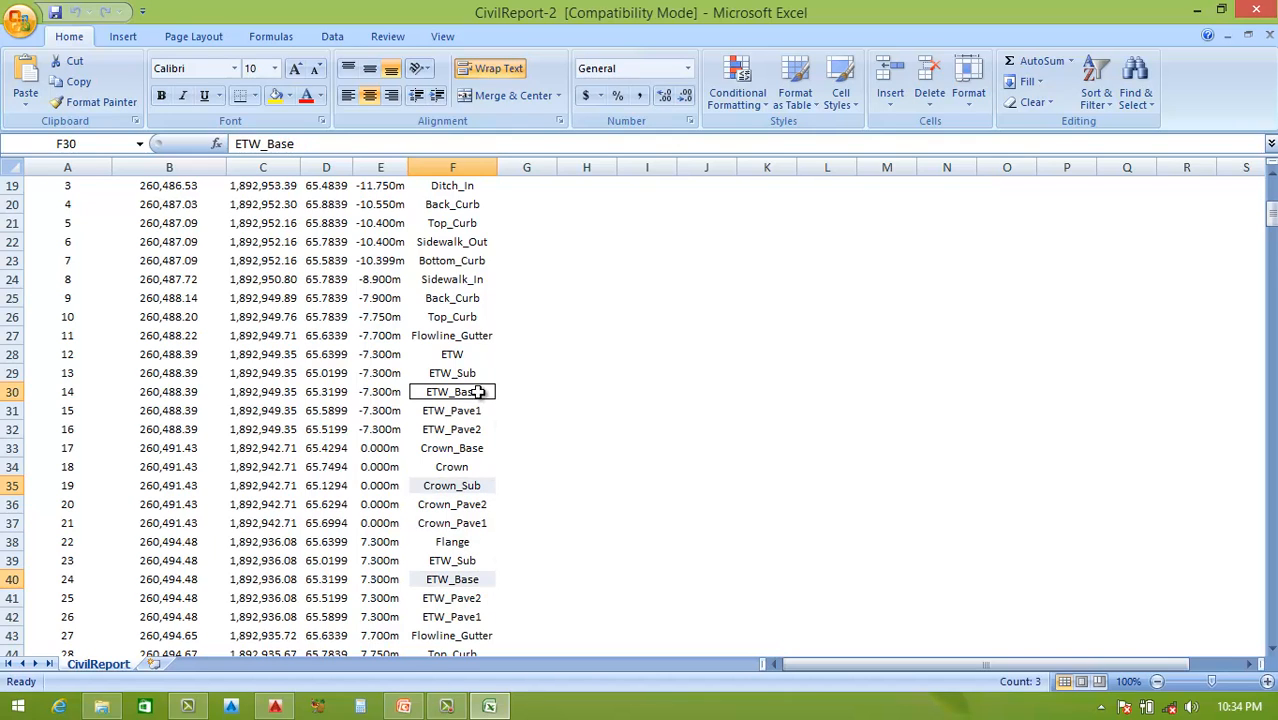
{"action": "left_click", "coordinate": [620, 430]}
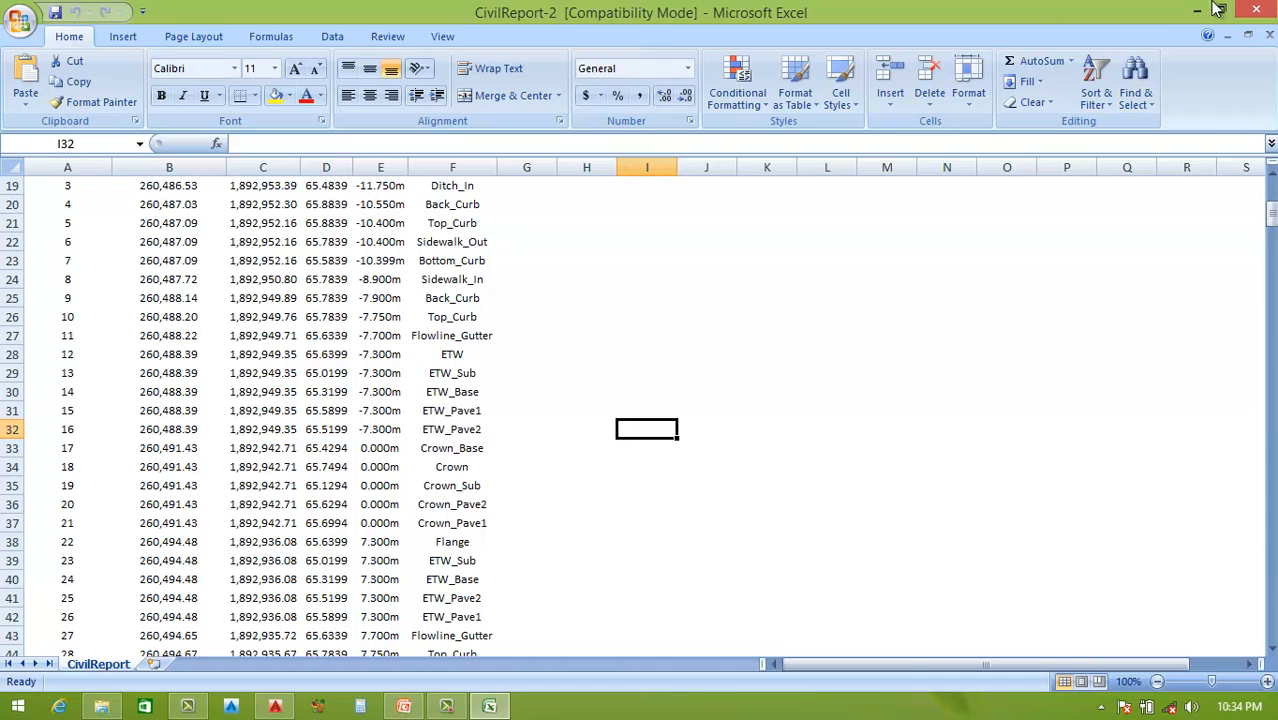
Step: Switch back to Civil 3D and create the section points report for Corridor - 1 filtered by the Sidewalk link code
{"action": "key", "text": "alt+Tab"}
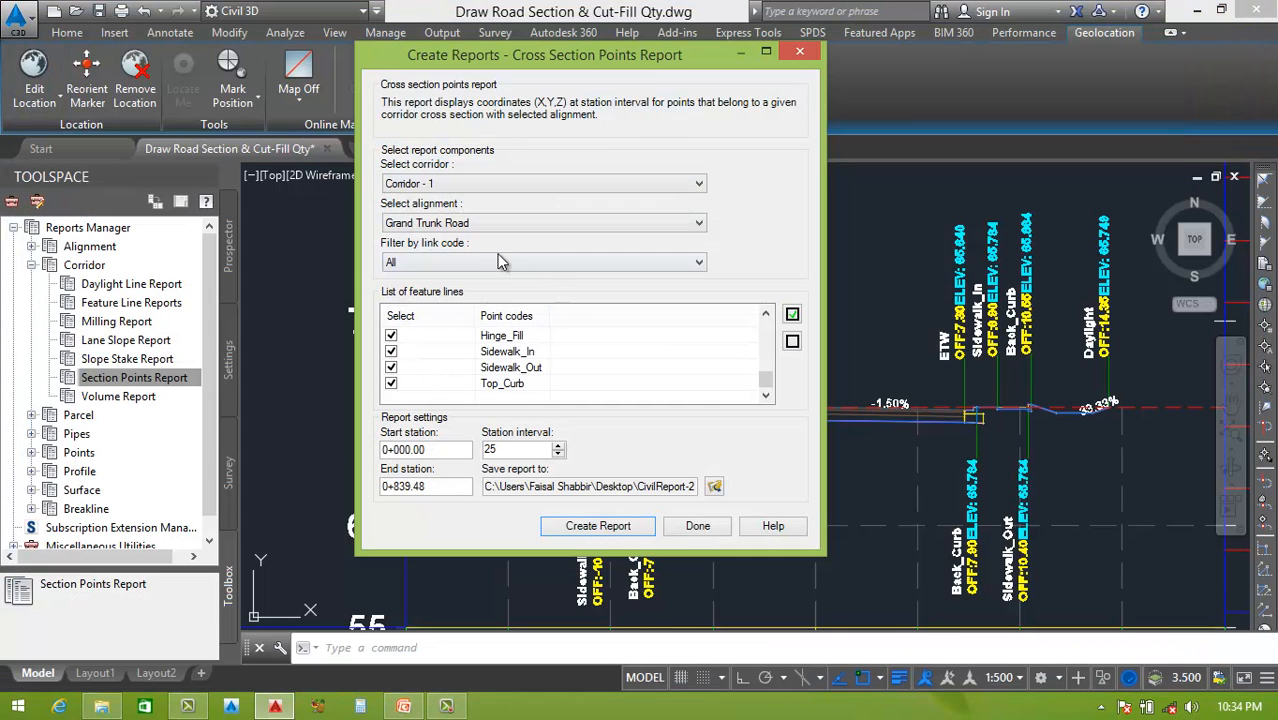
{"action": "left_click", "coordinate": [502, 262]}
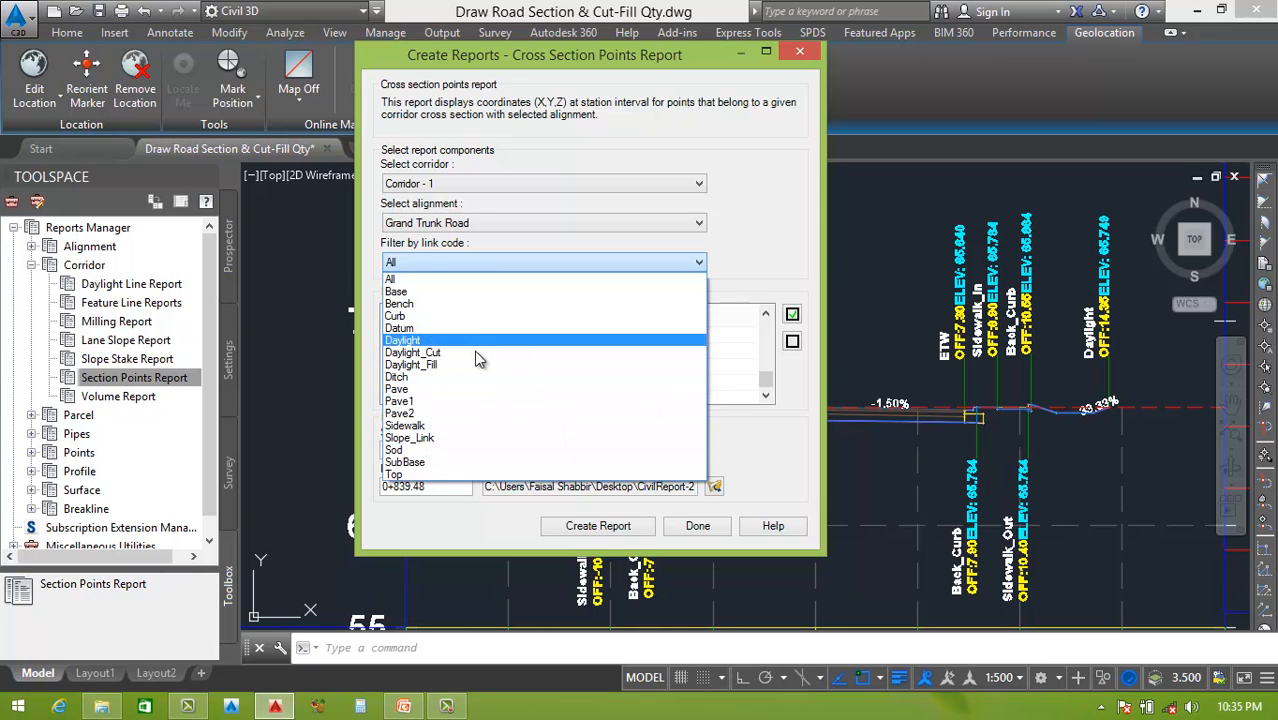
{"action": "left_click", "coordinate": [410, 426]}
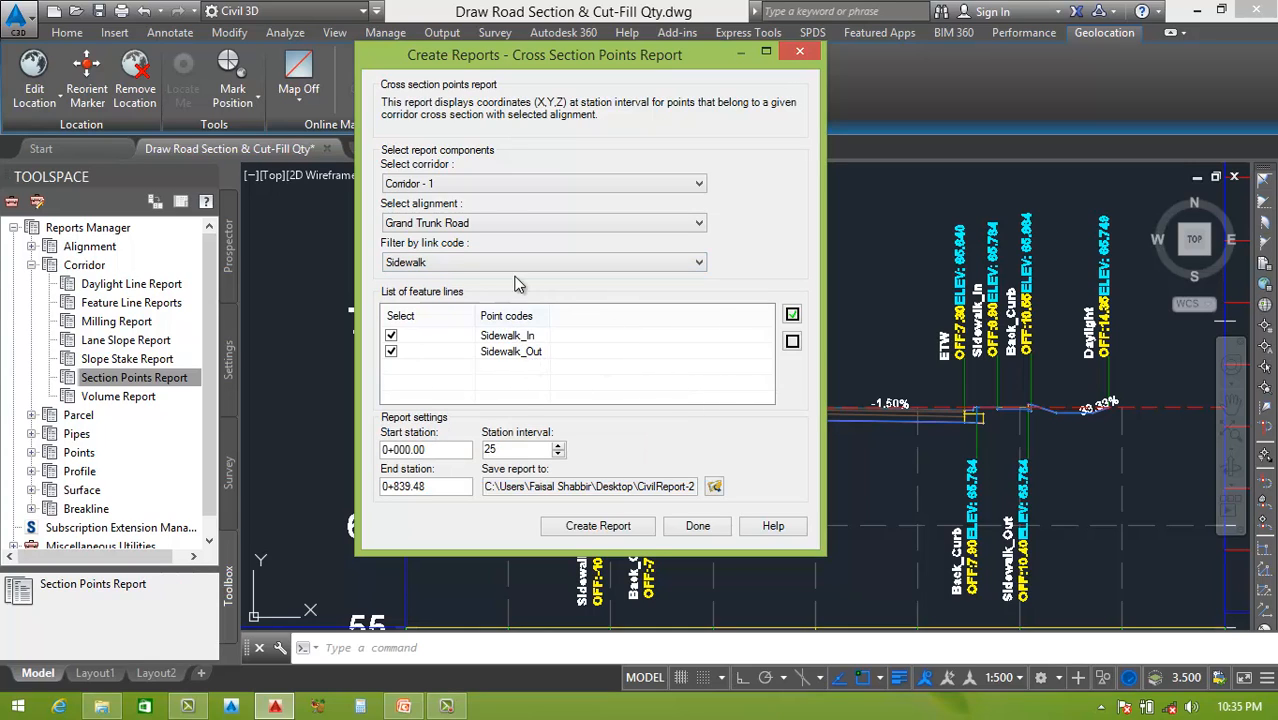
{"action": "left_click", "coordinate": [596, 528]}
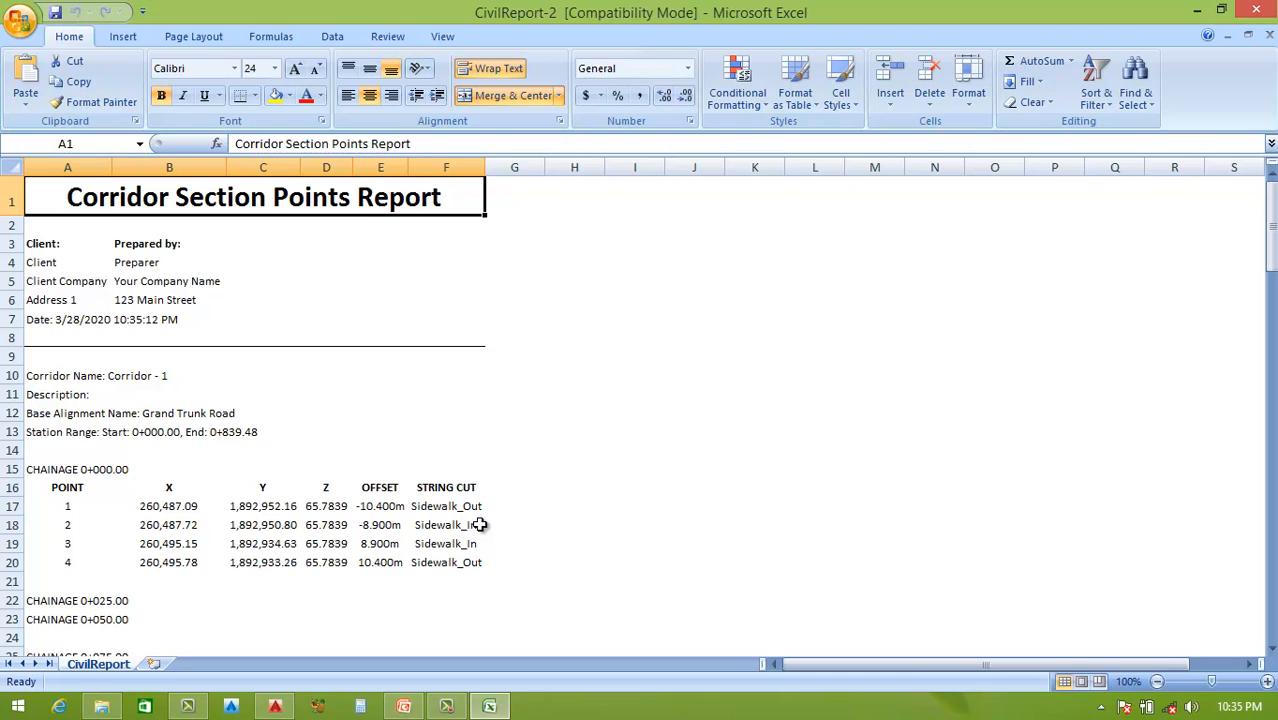
Step: Check the offsets, elevations and coordinates of the Sidewalk_In and Sidewalk_Out points at chainage 0+000.00, and close the report
{"action": "left_click", "coordinate": [678, 449]}
{"action": "scroll", "coordinate": [494, 480], "scroll_direction": "down", "scroll_amount": 2}
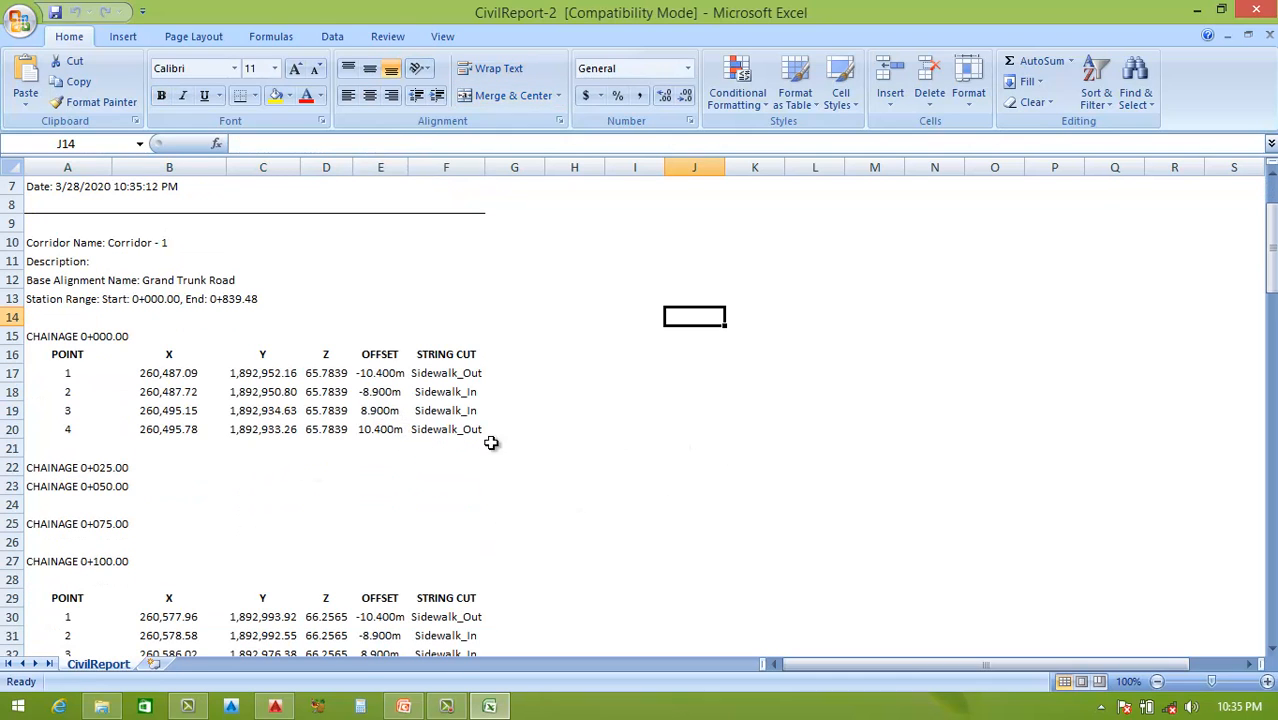
{"action": "left_click", "coordinate": [328, 416]}
{"action": "left_click", "coordinate": [264, 415]}
{"action": "left_click", "coordinate": [172, 415]}
{"action": "left_click", "coordinate": [283, 444]}
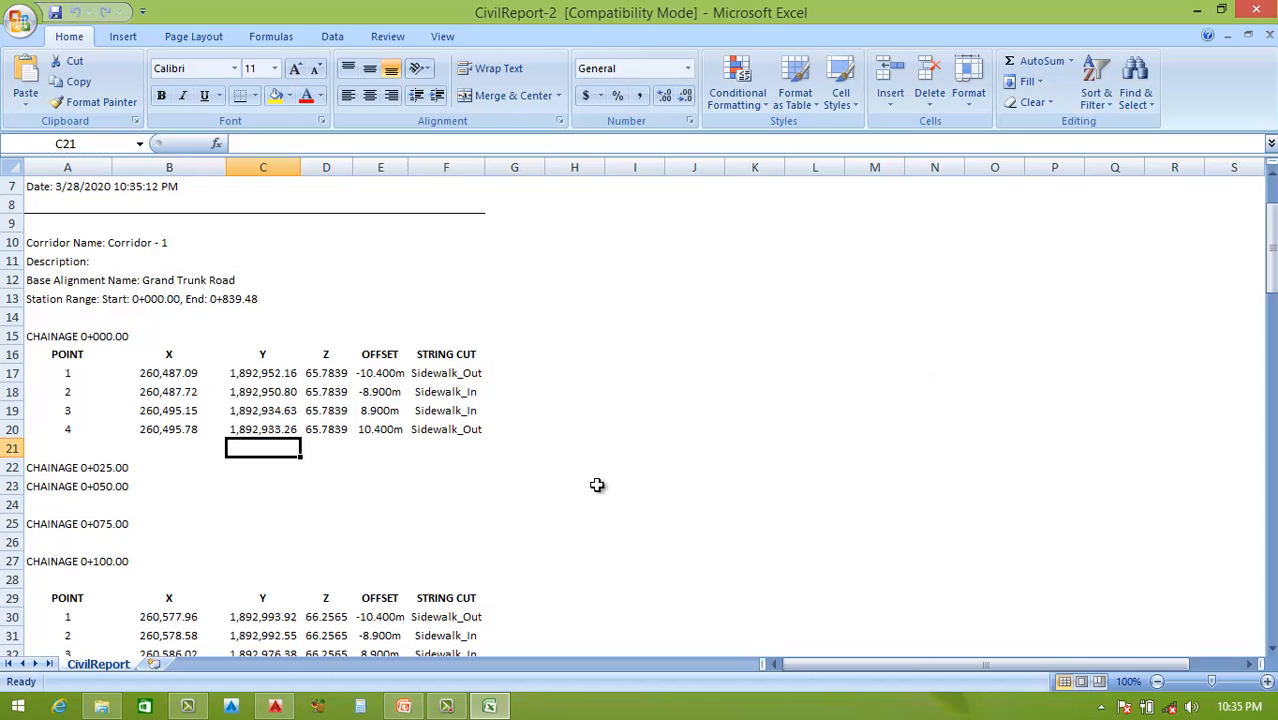
{"action": "left_click", "coordinate": [304, 430]}
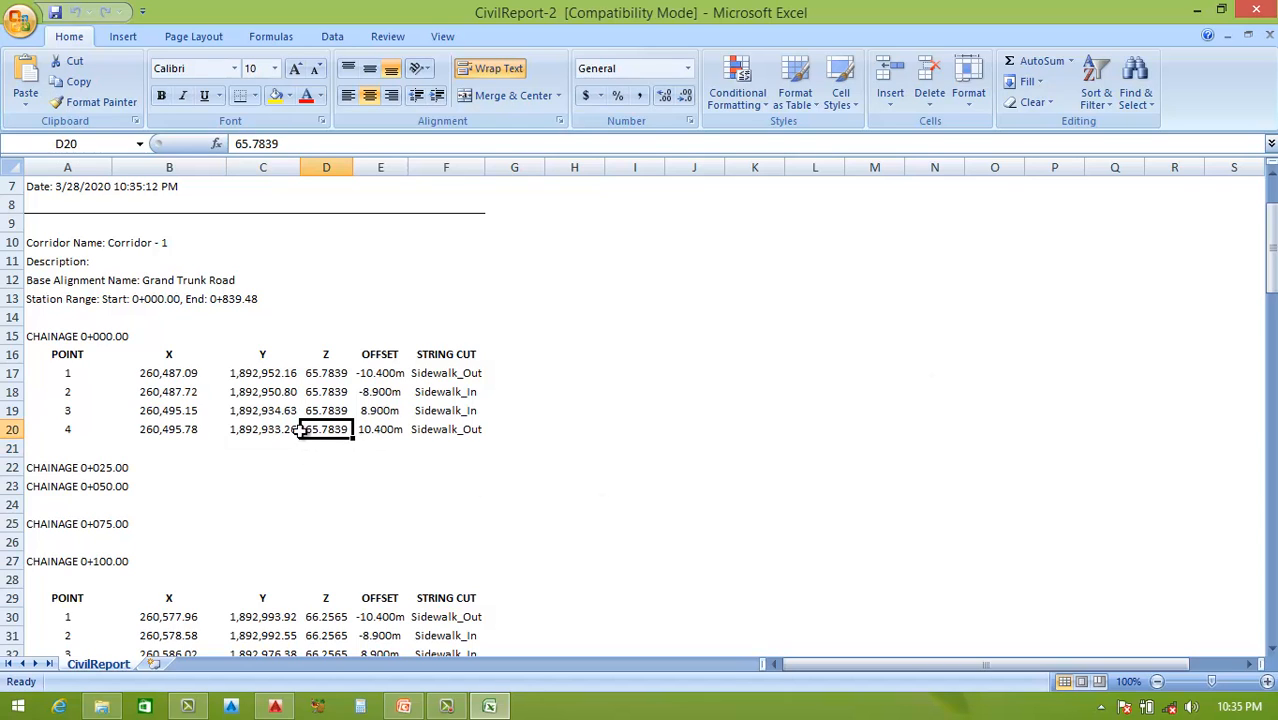
{"action": "left_click", "coordinate": [362, 392]}
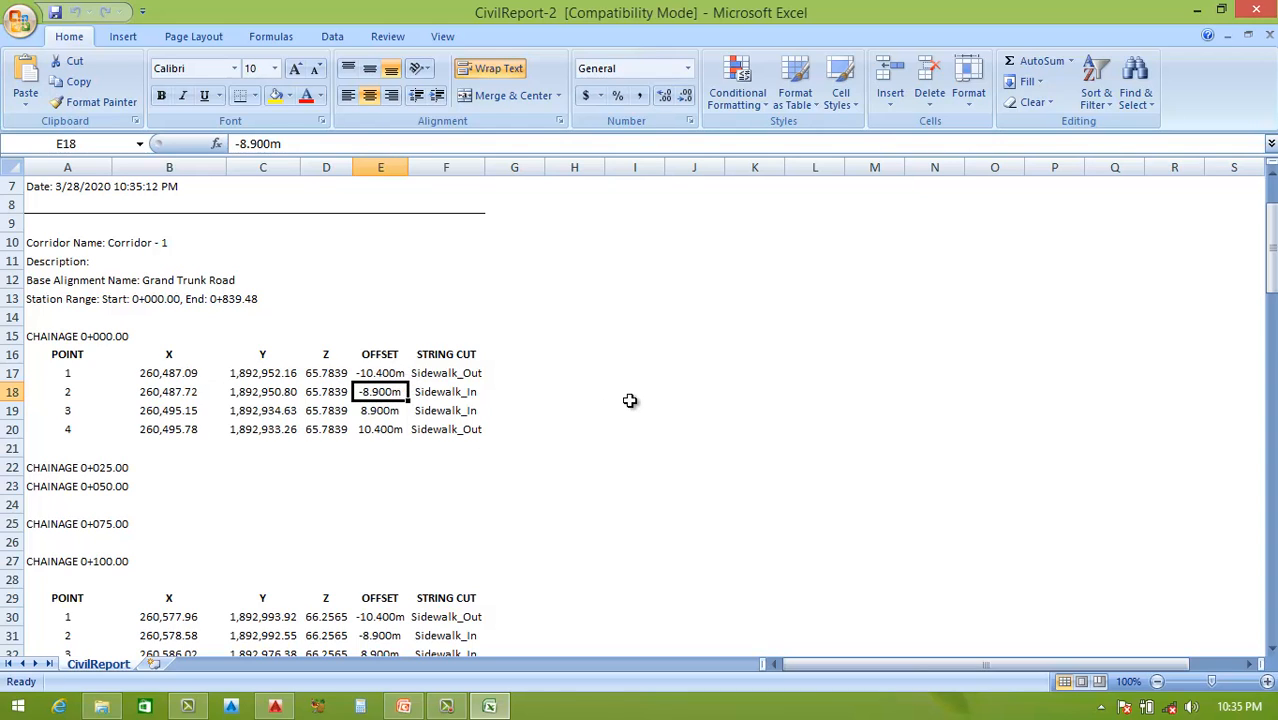
{"action": "left_click", "coordinate": [754, 429]}
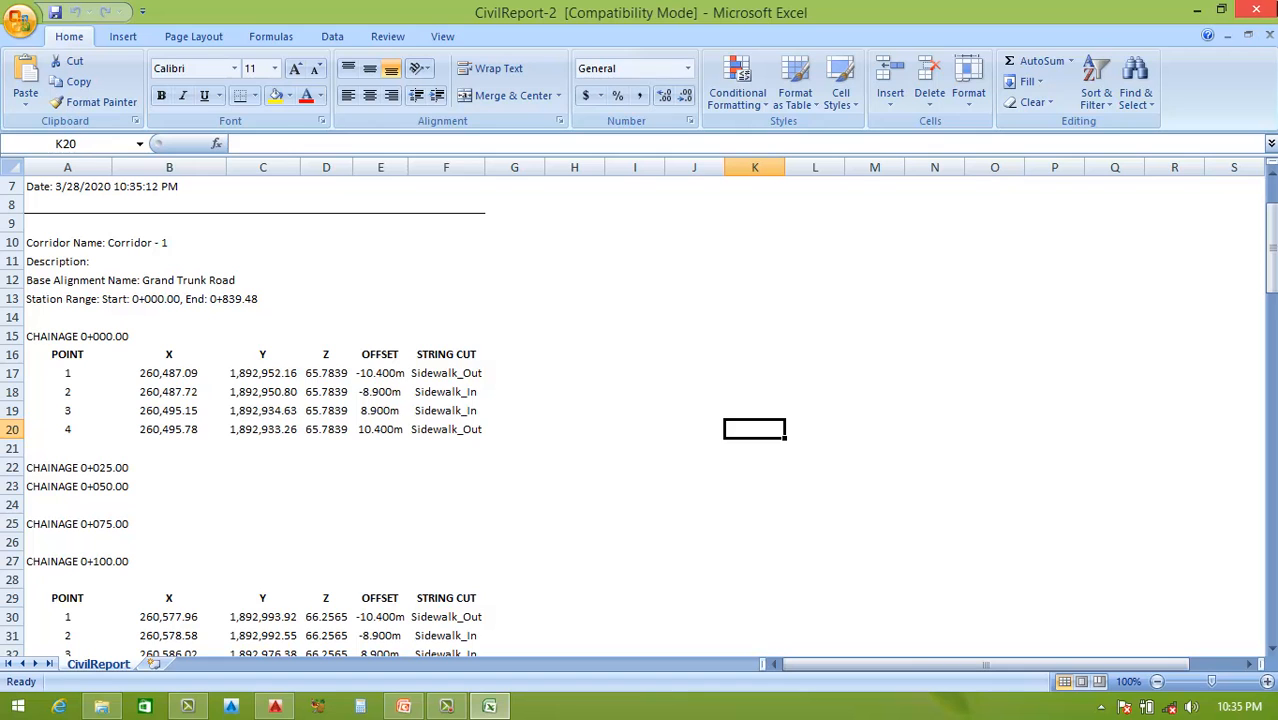
{"action": "left_click", "coordinate": [1256, 8]}
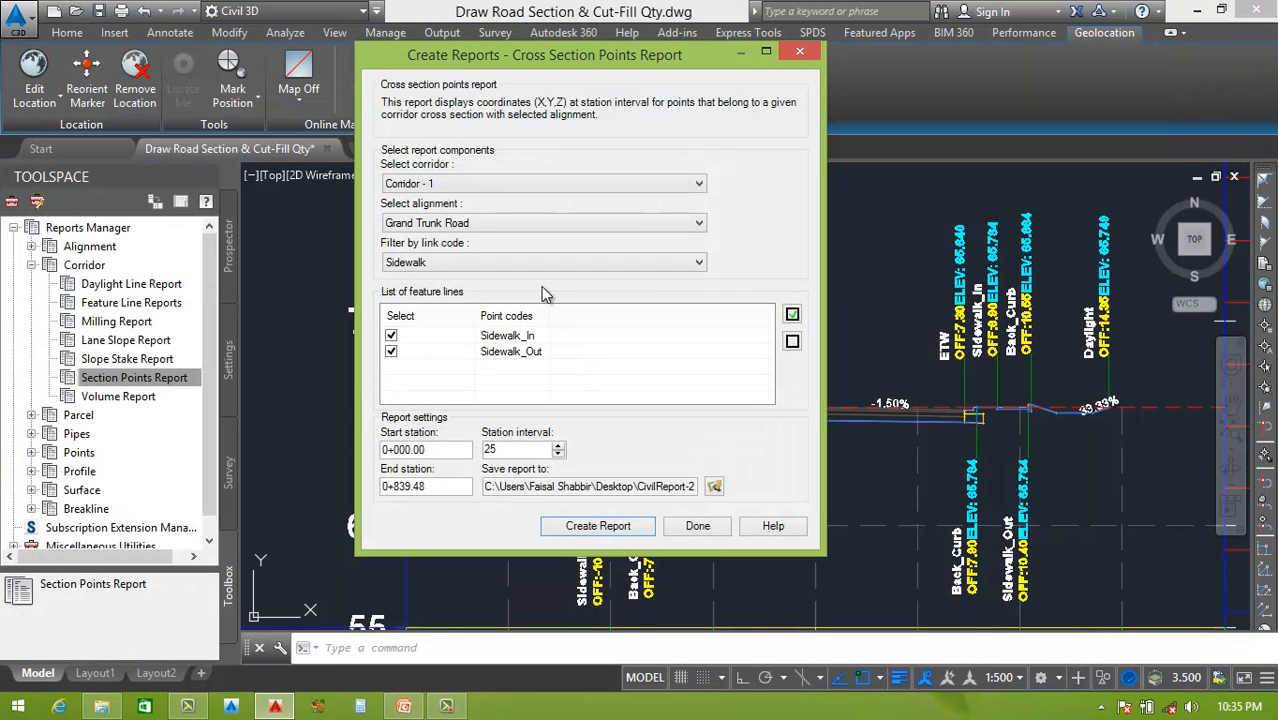
Step: Look through the link codes available for the section points report and close the report setup
{"action": "left_click", "coordinate": [527, 266]}
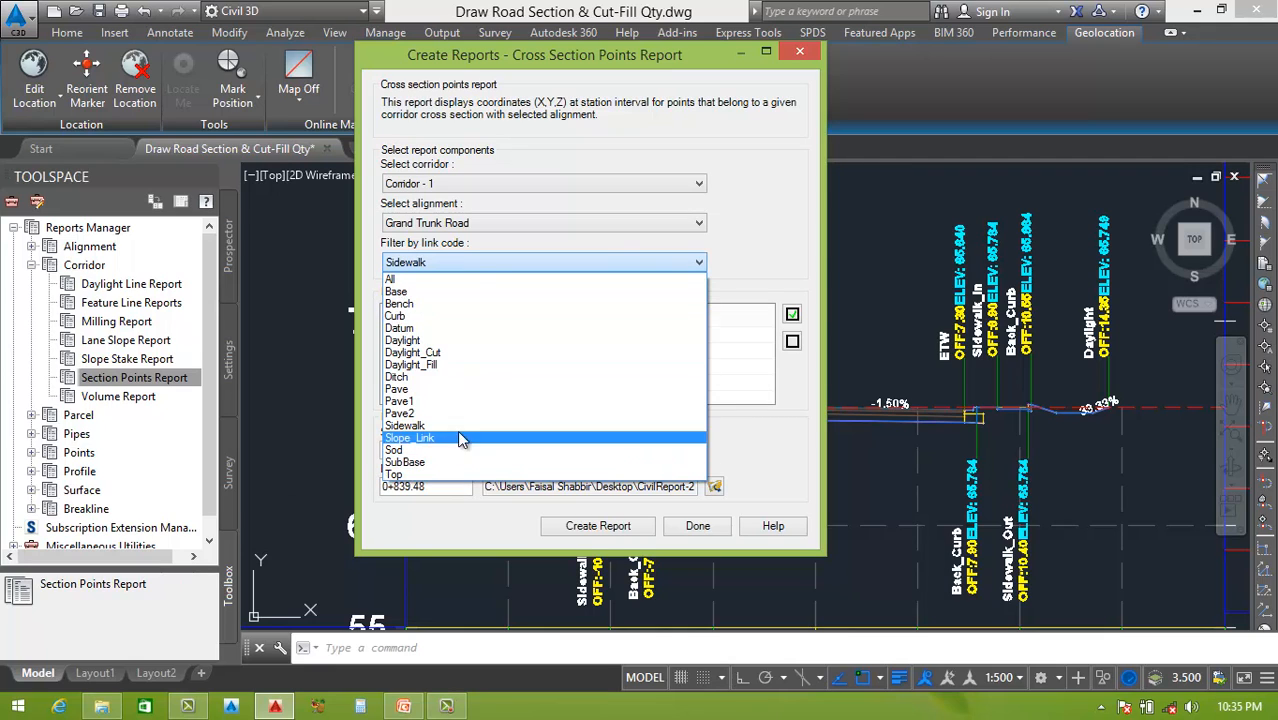
{"action": "left_click", "coordinate": [800, 50]}
{"action": "left_click", "coordinate": [803, 51]}
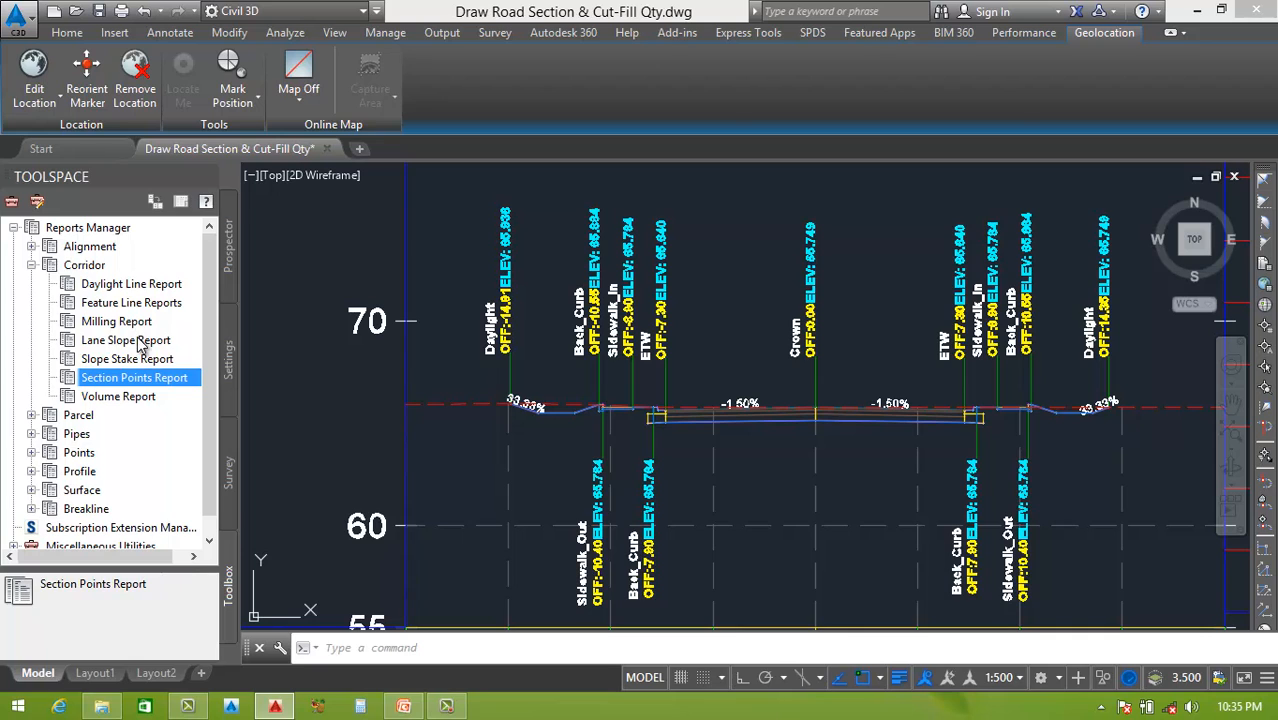
Step: Open the corridor's Feature Line Report setup, view its Corridor Links option, and close it without creating a report
{"action": "left_click", "coordinate": [163, 305]}
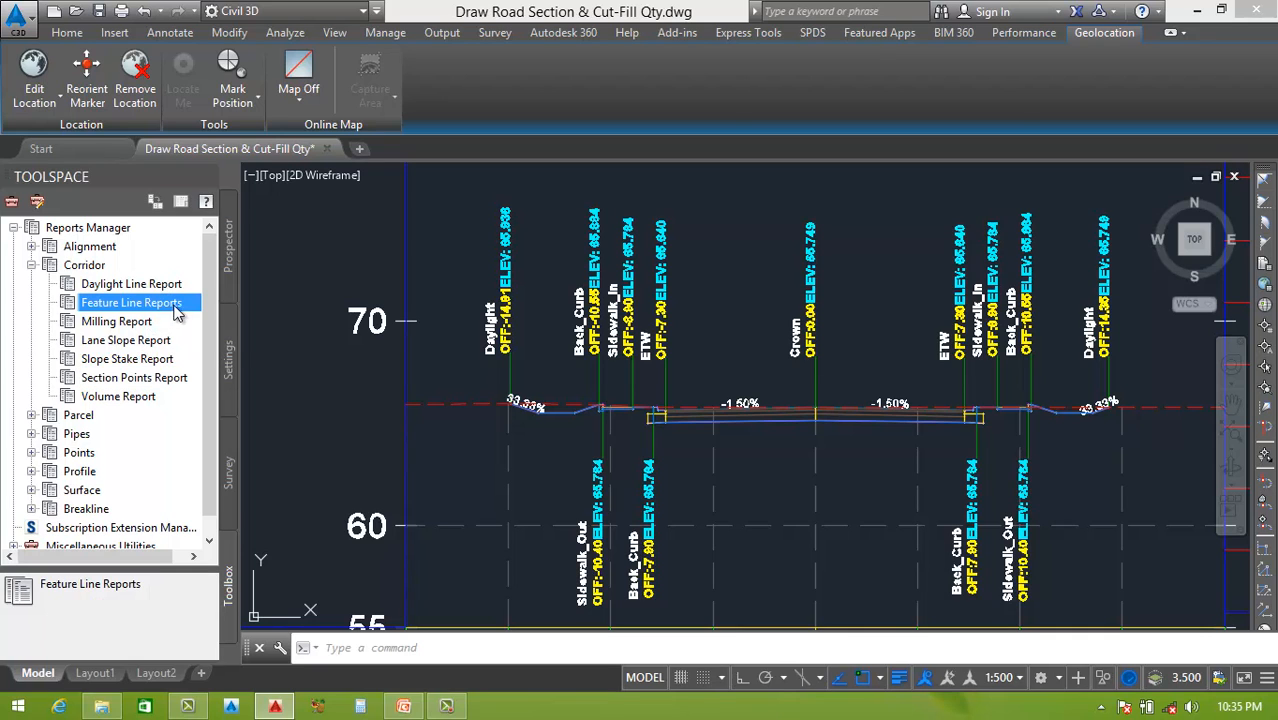
{"action": "right_click", "coordinate": [178, 305]}
{"action": "left_click", "coordinate": [240, 316]}
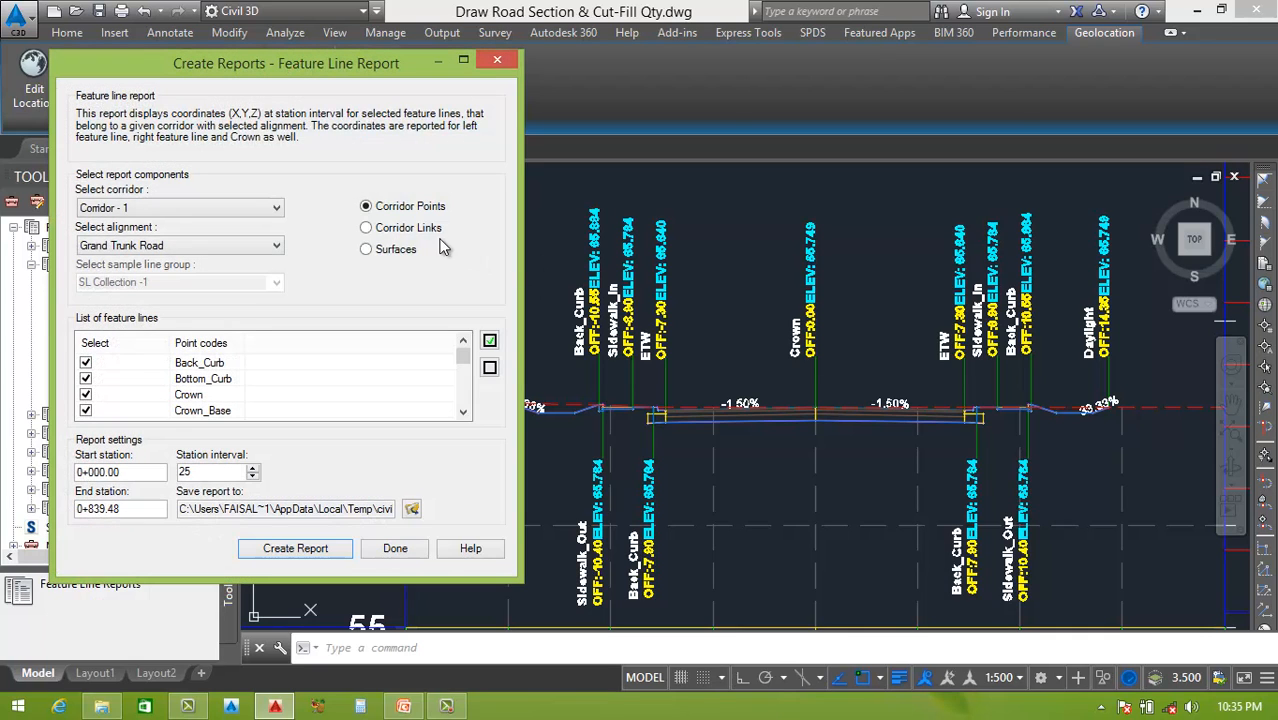
{"action": "left_click", "coordinate": [400, 231]}
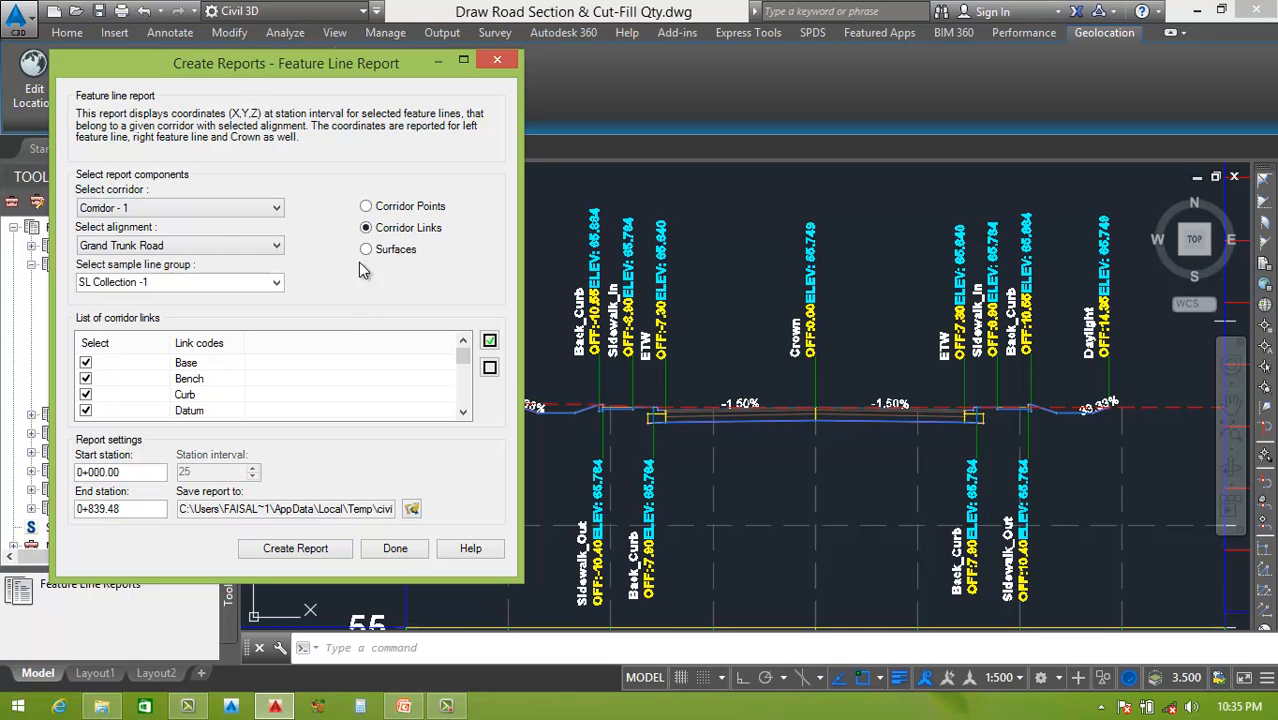
{"action": "left_click", "coordinate": [500, 61]}
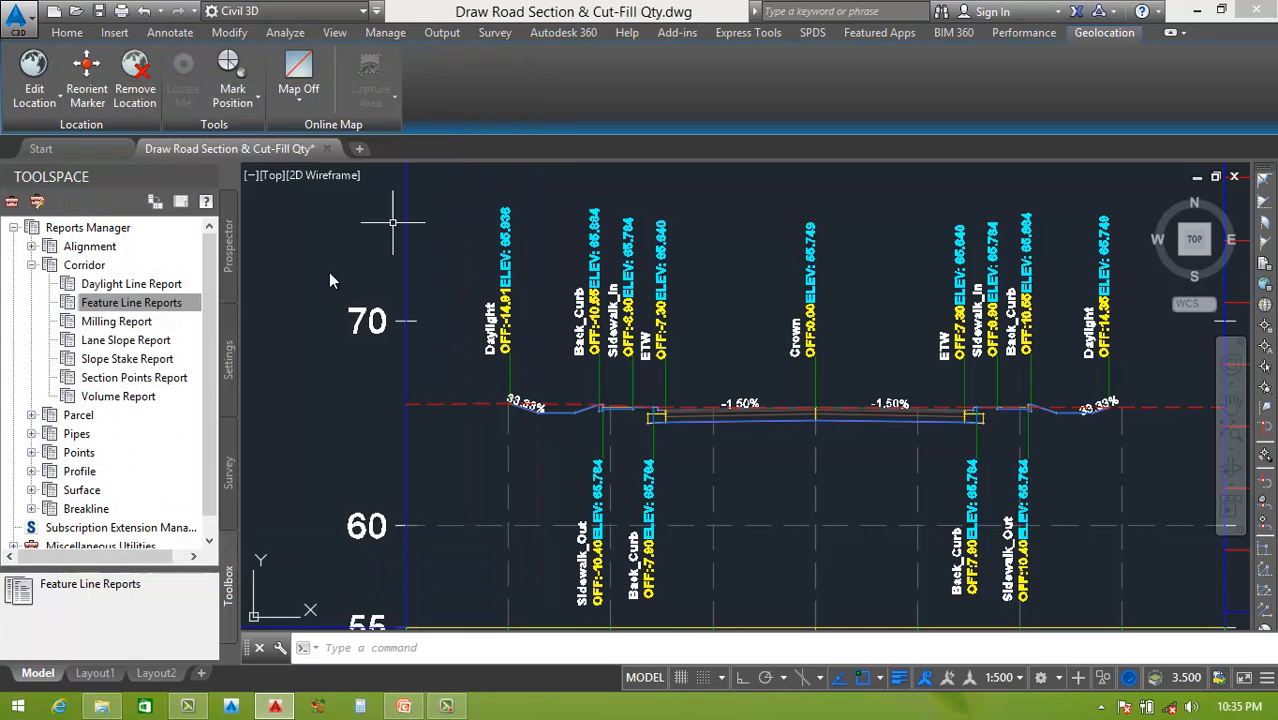
Step: Point out the Section Points Report in the corridor reports and close the Toolspace
{"action": "left_click", "coordinate": [138, 381]}
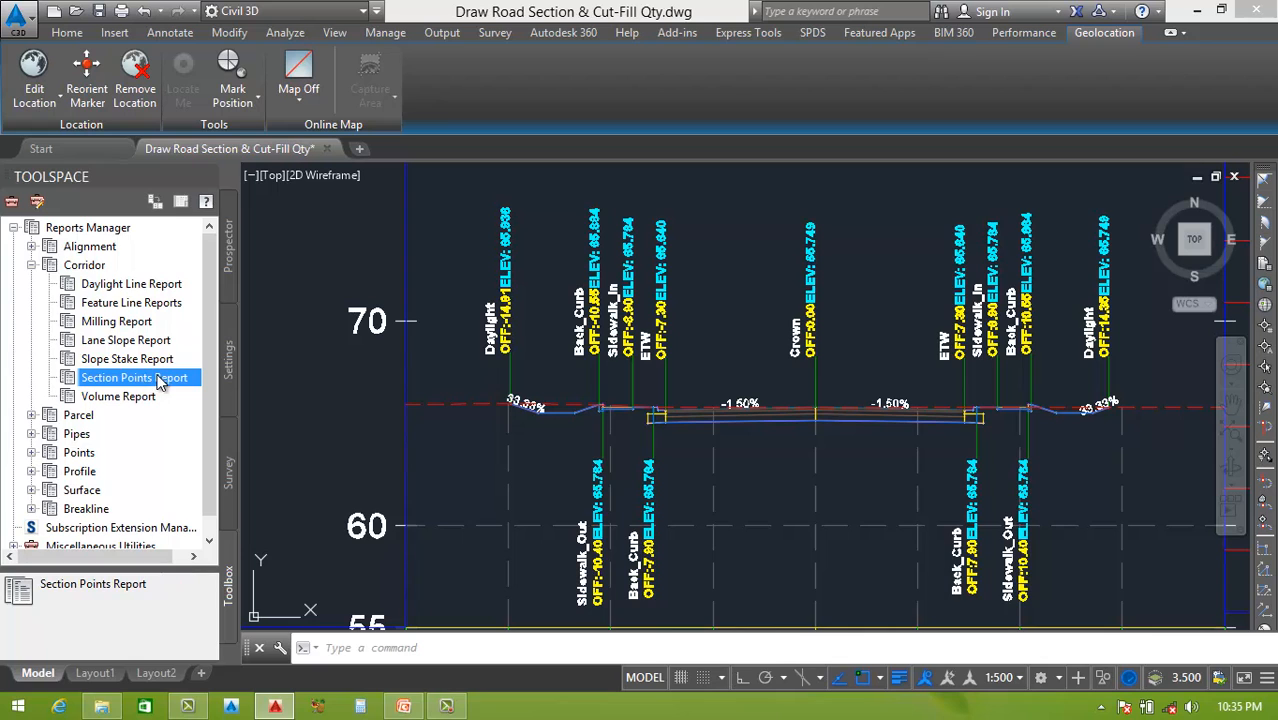
{"action": "left_click_drag", "start_coordinate": [300, 240], "coordinate": [214, 183]}
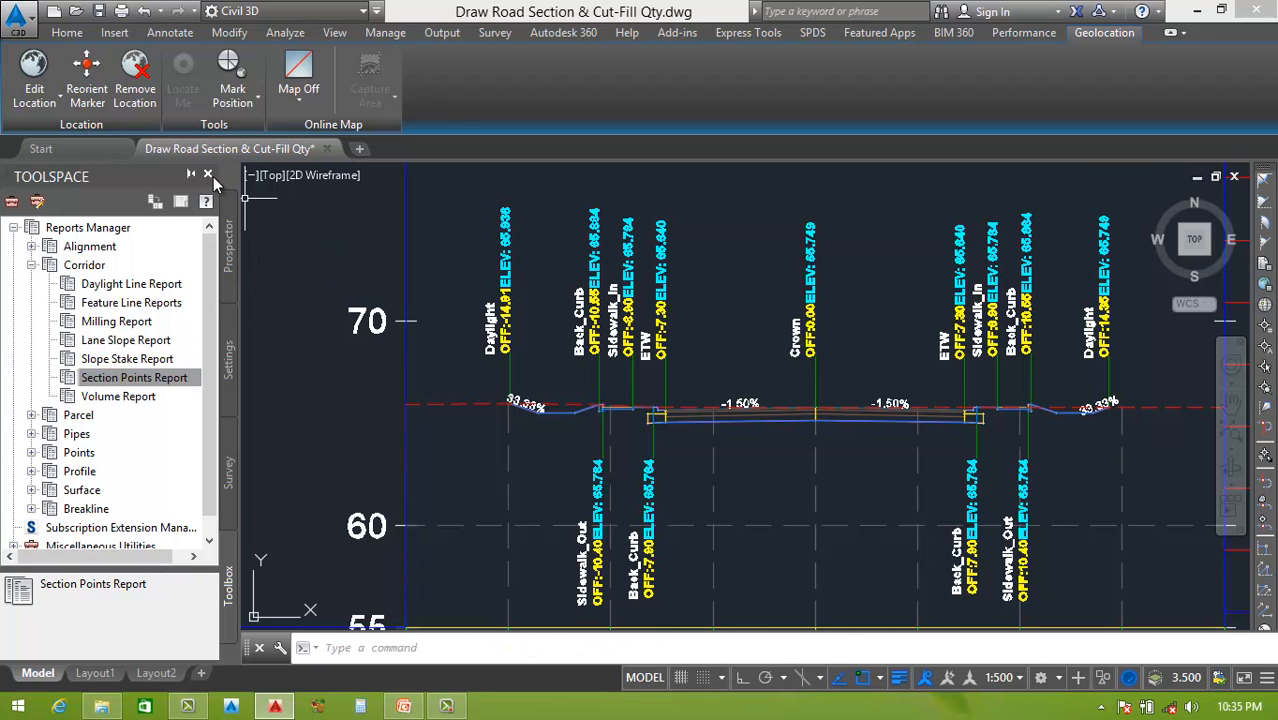
{"action": "left_click", "coordinate": [208, 175]}
Step: Open the code set style of the corridor section at 0+000.00 and edit the View-Edit label style of the Back_Curb point code
{"action": "scroll", "coordinate": [600, 385], "scroll_direction": "down", "scroll_amount": 4}
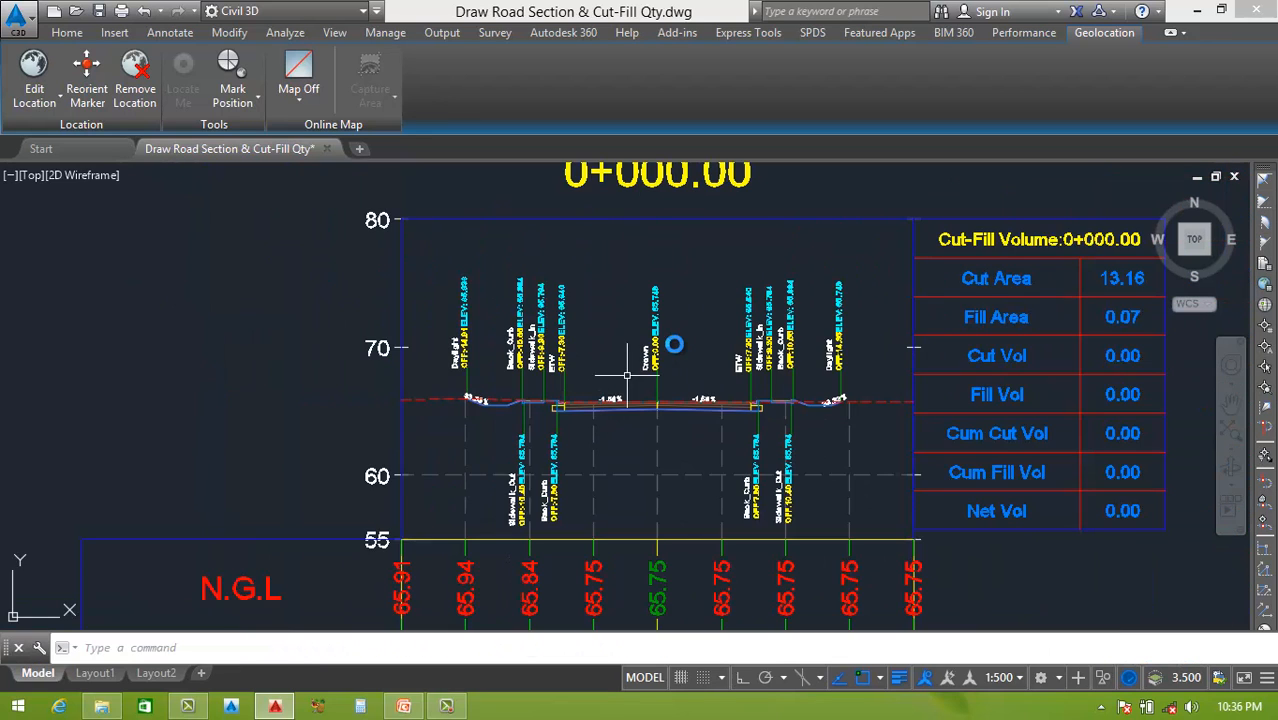
{"action": "scroll", "coordinate": [624, 373], "scroll_direction": "down", "scroll_amount": 4}
{"action": "scroll", "coordinate": [620, 380], "scroll_direction": "up", "scroll_amount": 7}
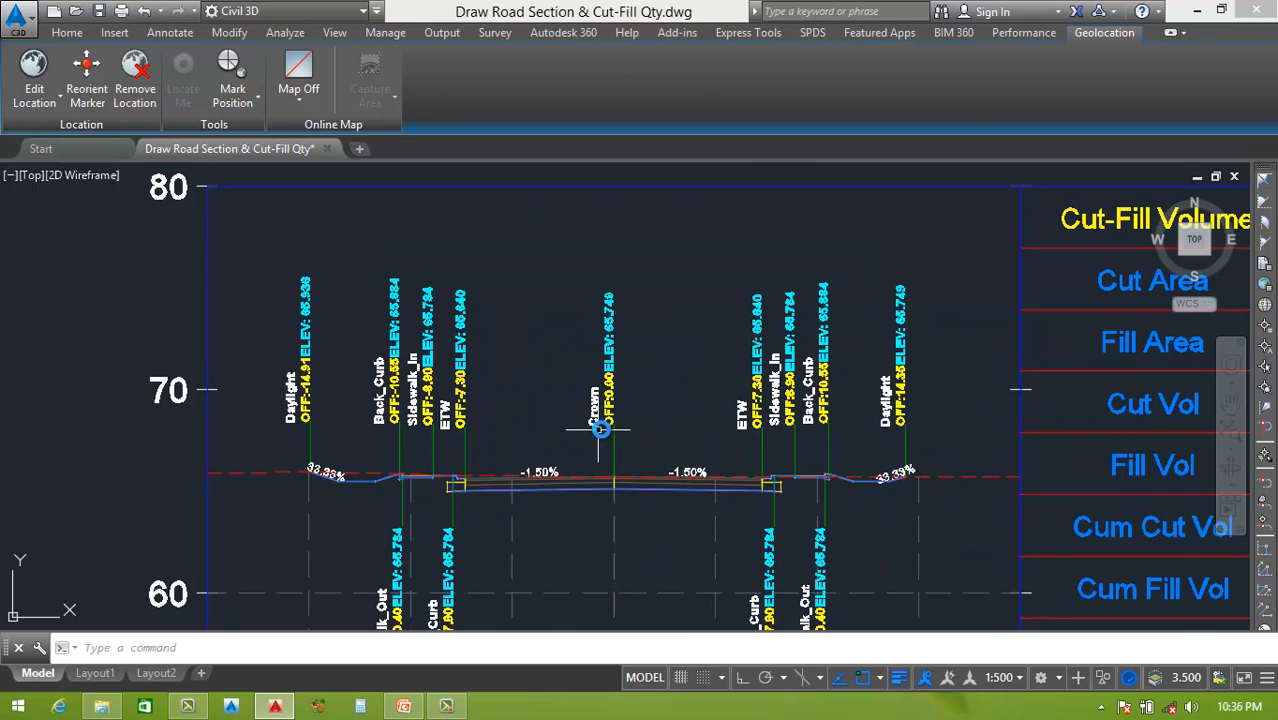
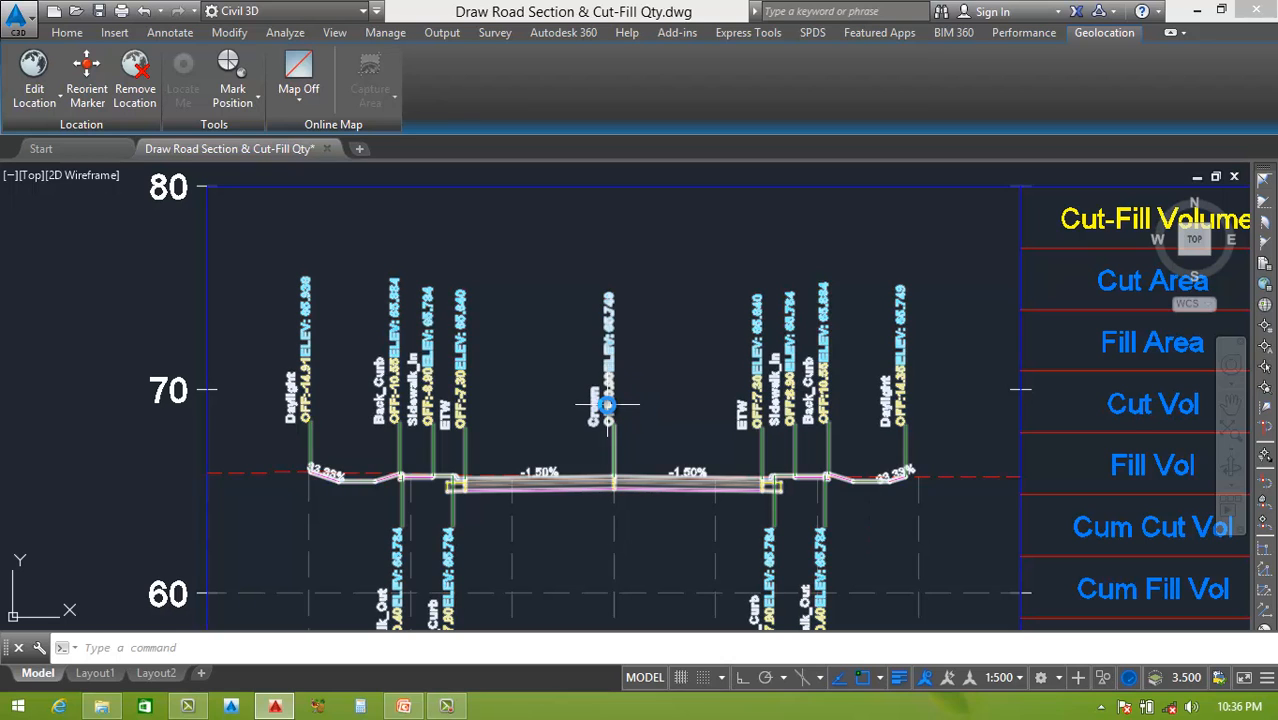
{"action": "left_click", "coordinate": [607, 405]}
{"action": "right_click", "coordinate": [609, 410]}
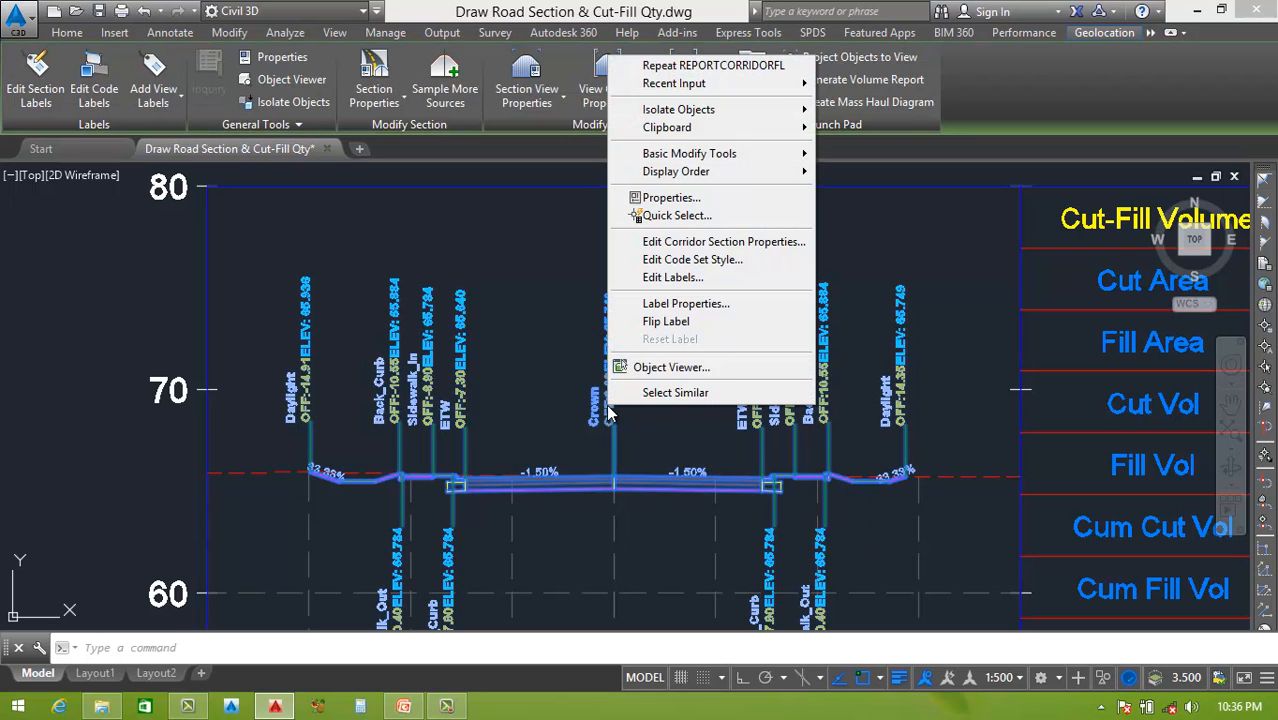
{"action": "left_click", "coordinate": [672, 262]}
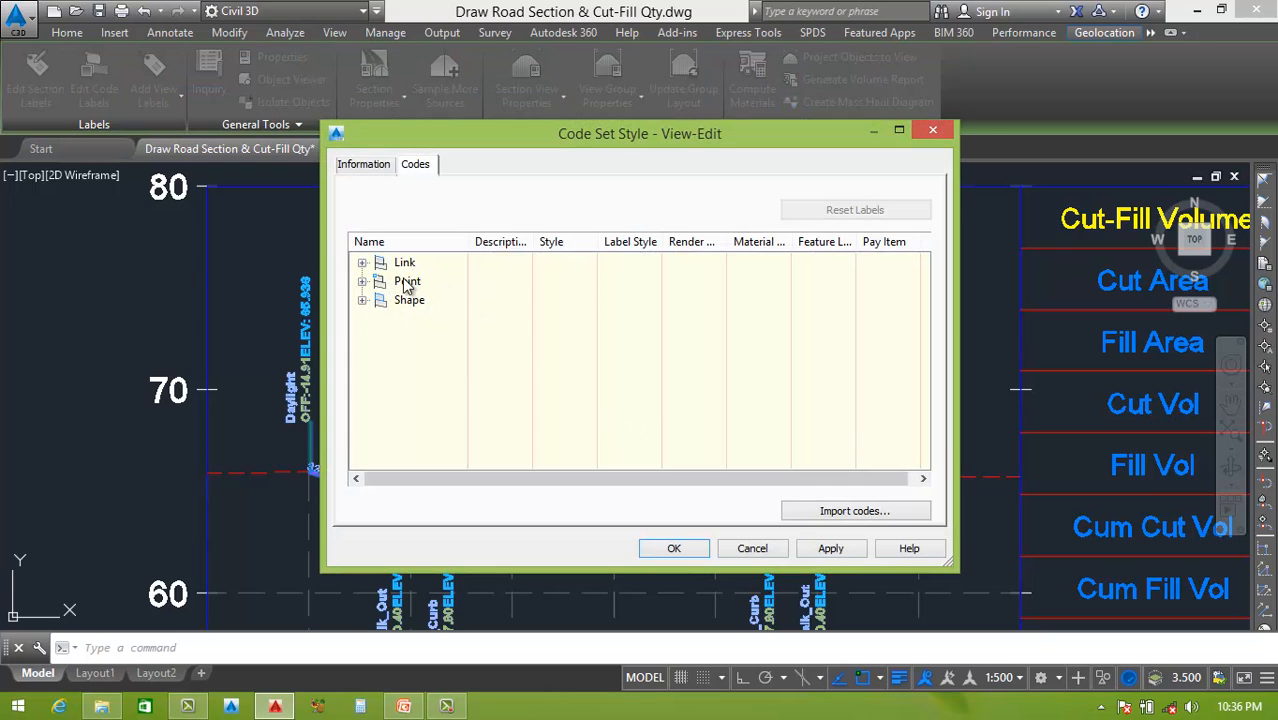
{"action": "left_click", "coordinate": [362, 281]}
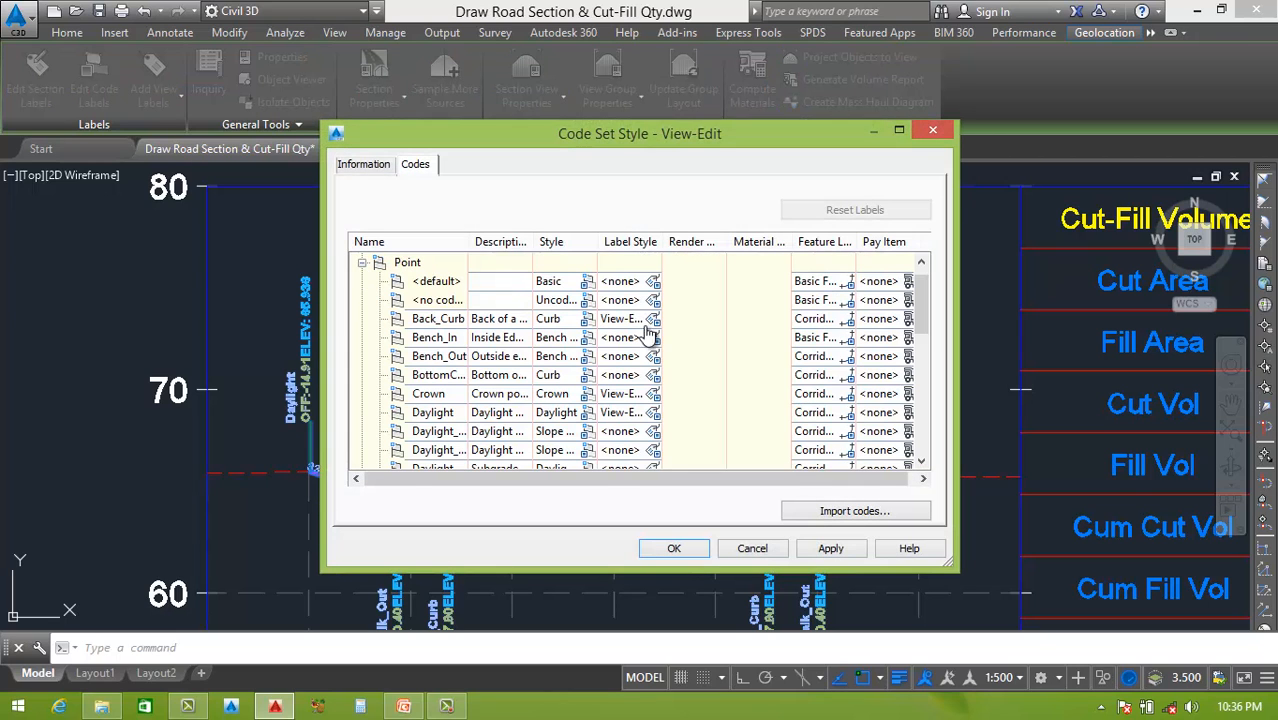
{"action": "left_click", "coordinate": [655, 320]}
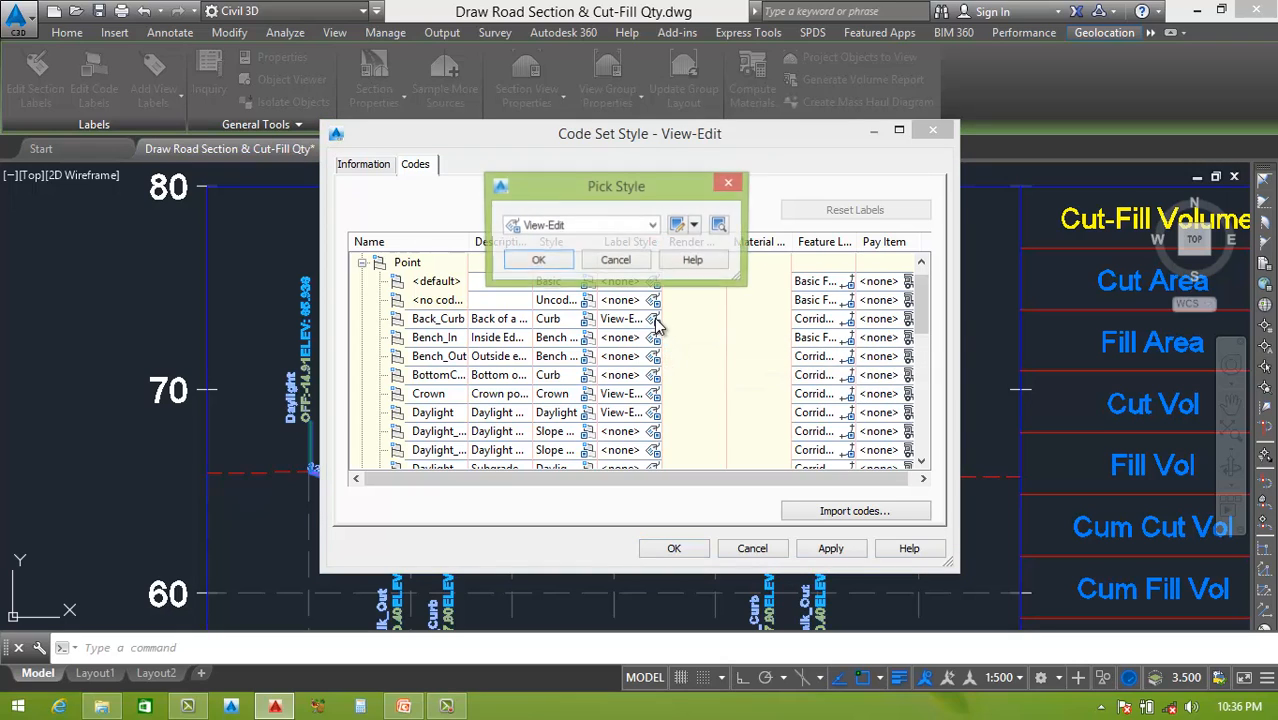
{"action": "left_click", "coordinate": [678, 226]}
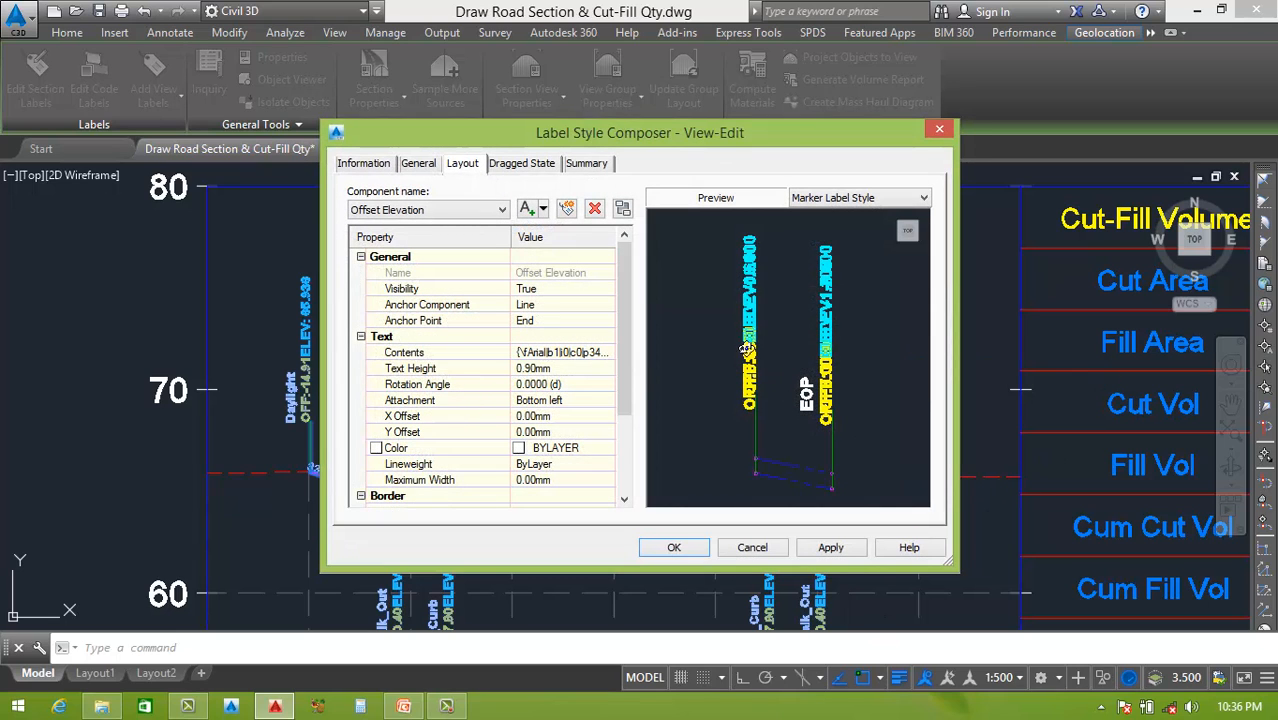
Step: Remove the line break between the point code and the offset in the Offset Elevation label text, and apply the label and code set styles
{"action": "double_click", "coordinate": [560, 352]}
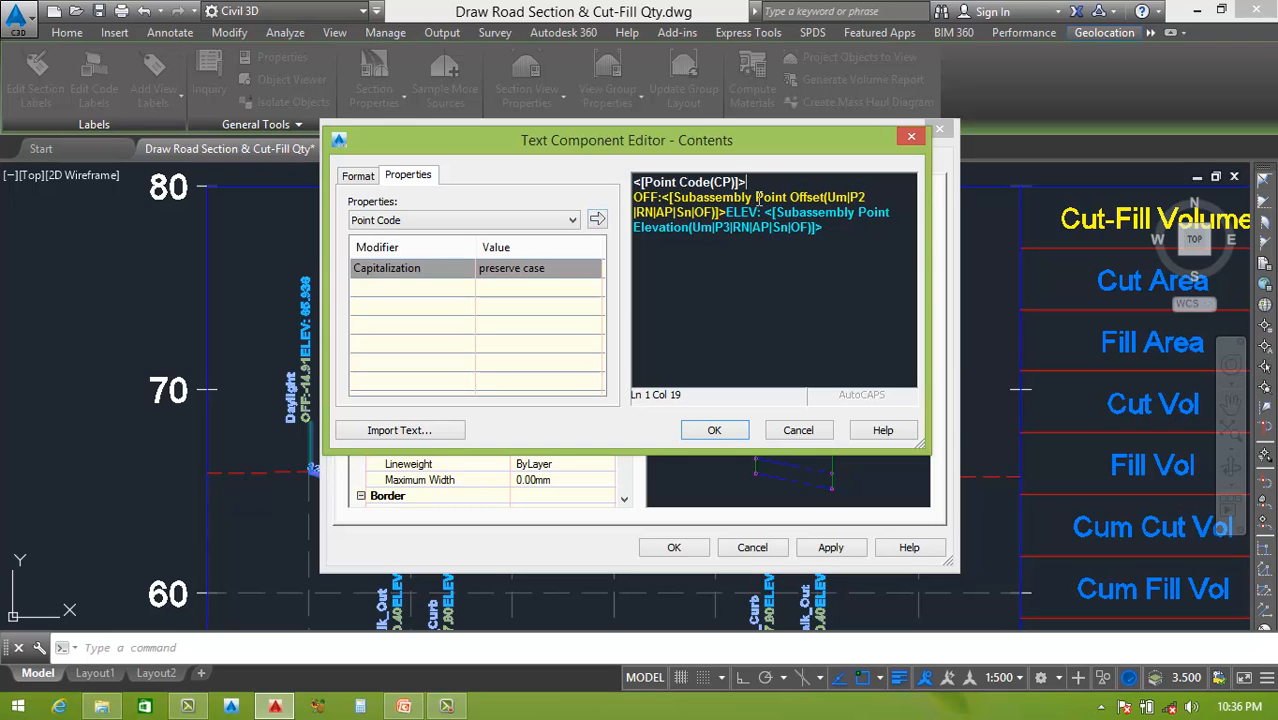
{"action": "key", "text": "Delete"}
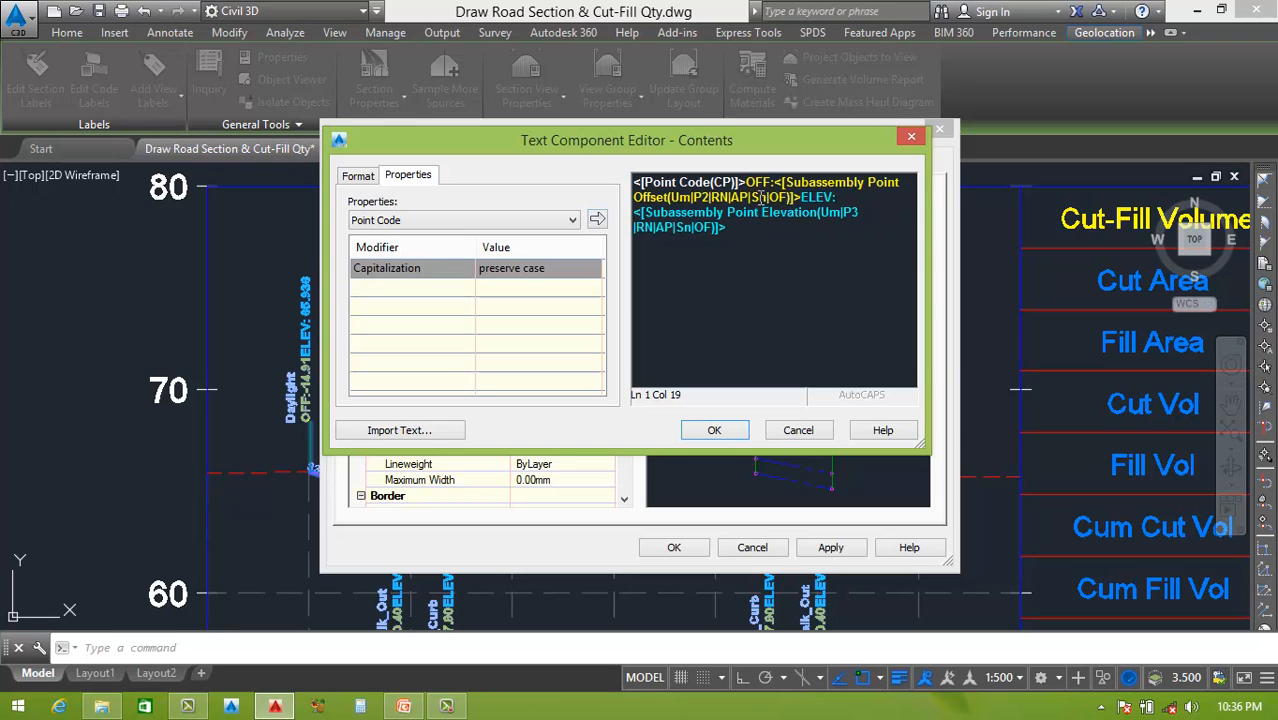
{"action": "left_click", "coordinate": [717, 431]}
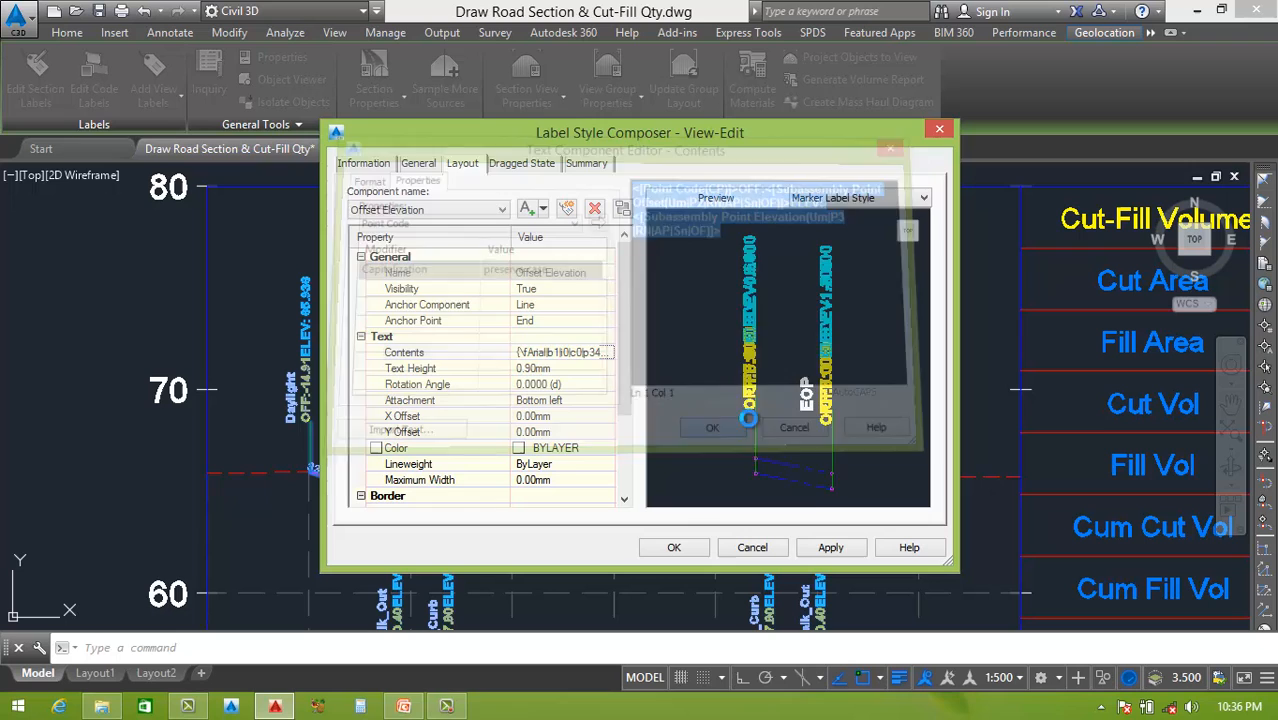
{"action": "left_click", "coordinate": [829, 547]}
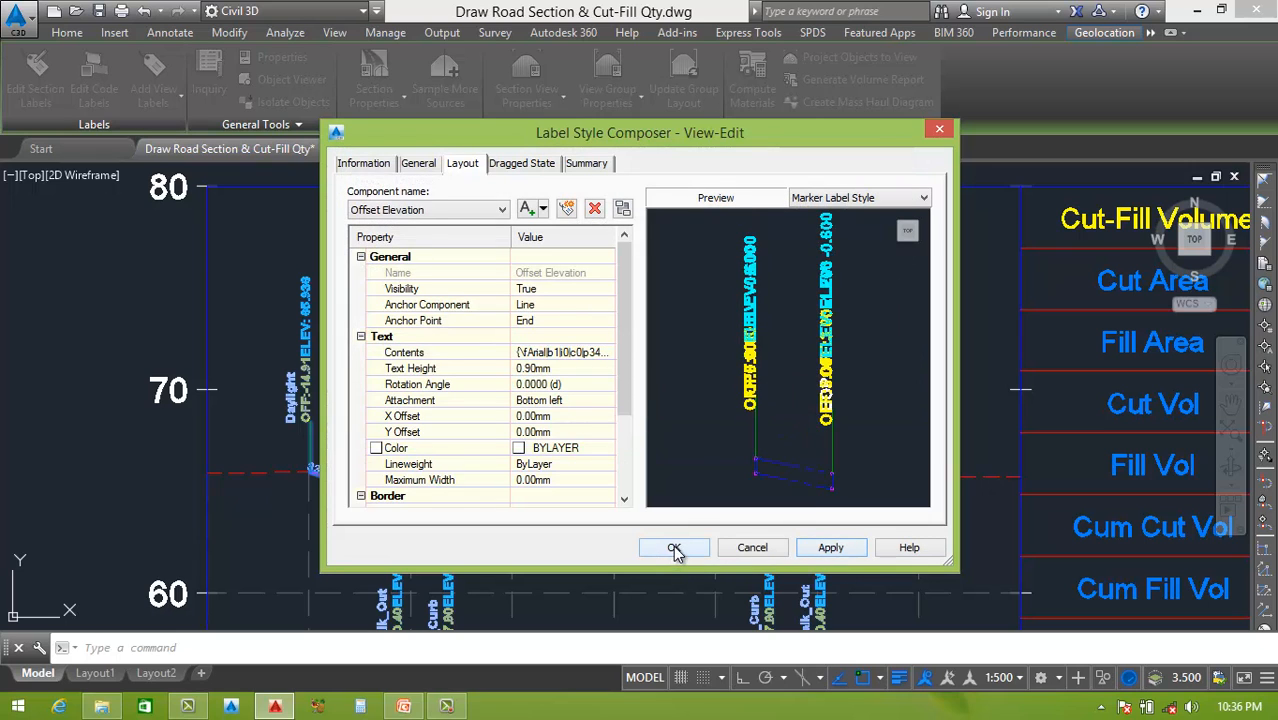
{"action": "left_click", "coordinate": [676, 548]}
{"action": "left_click", "coordinate": [534, 260]}
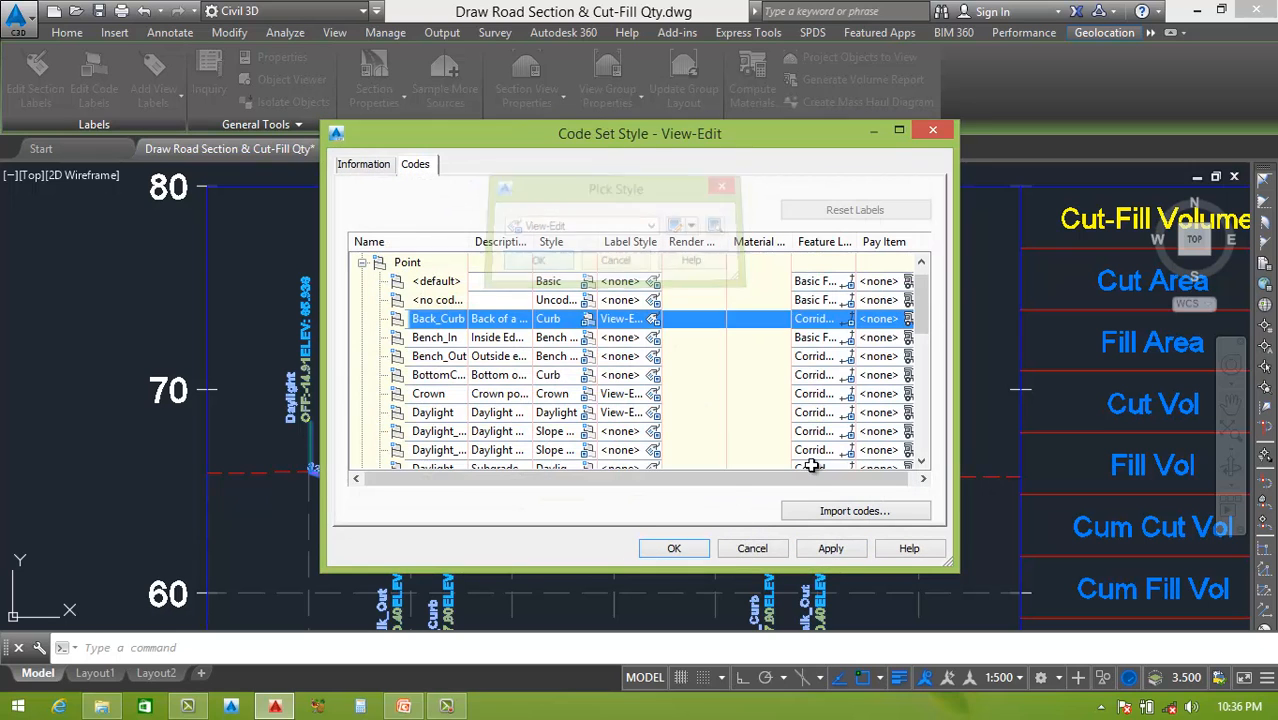
{"action": "left_click", "coordinate": [829, 548]}
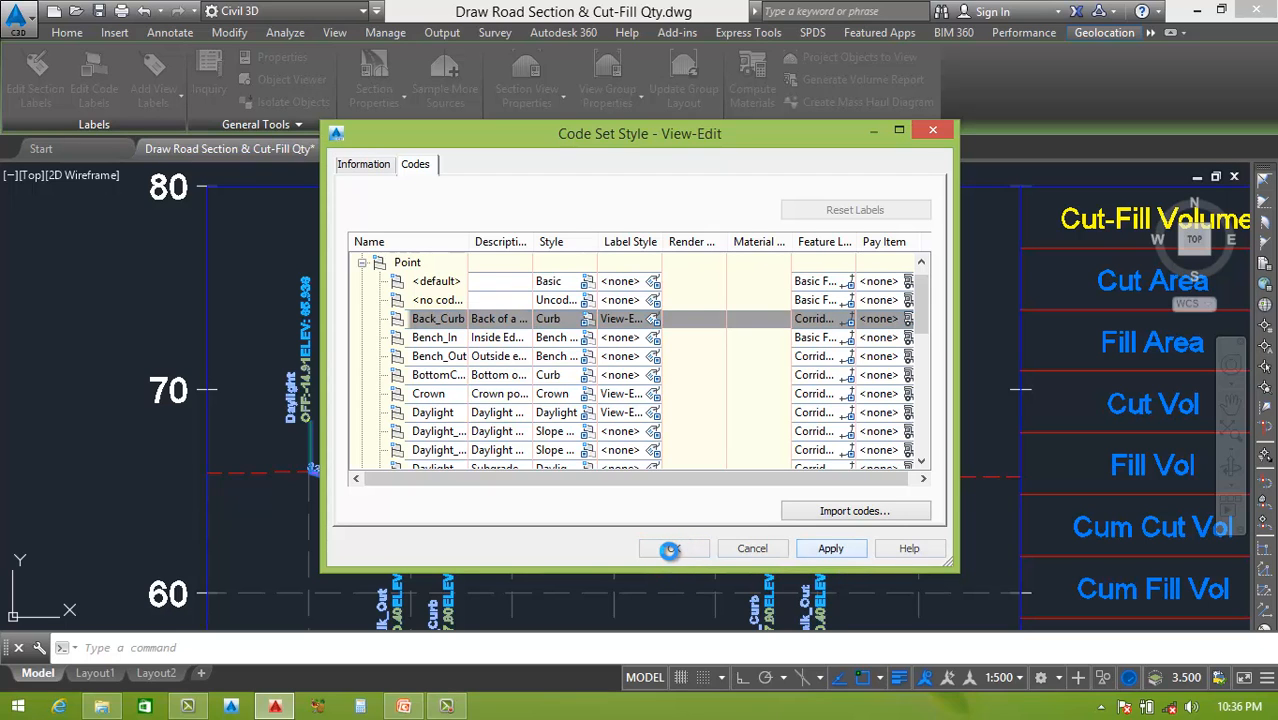
{"action": "left_click", "coordinate": [671, 548]}
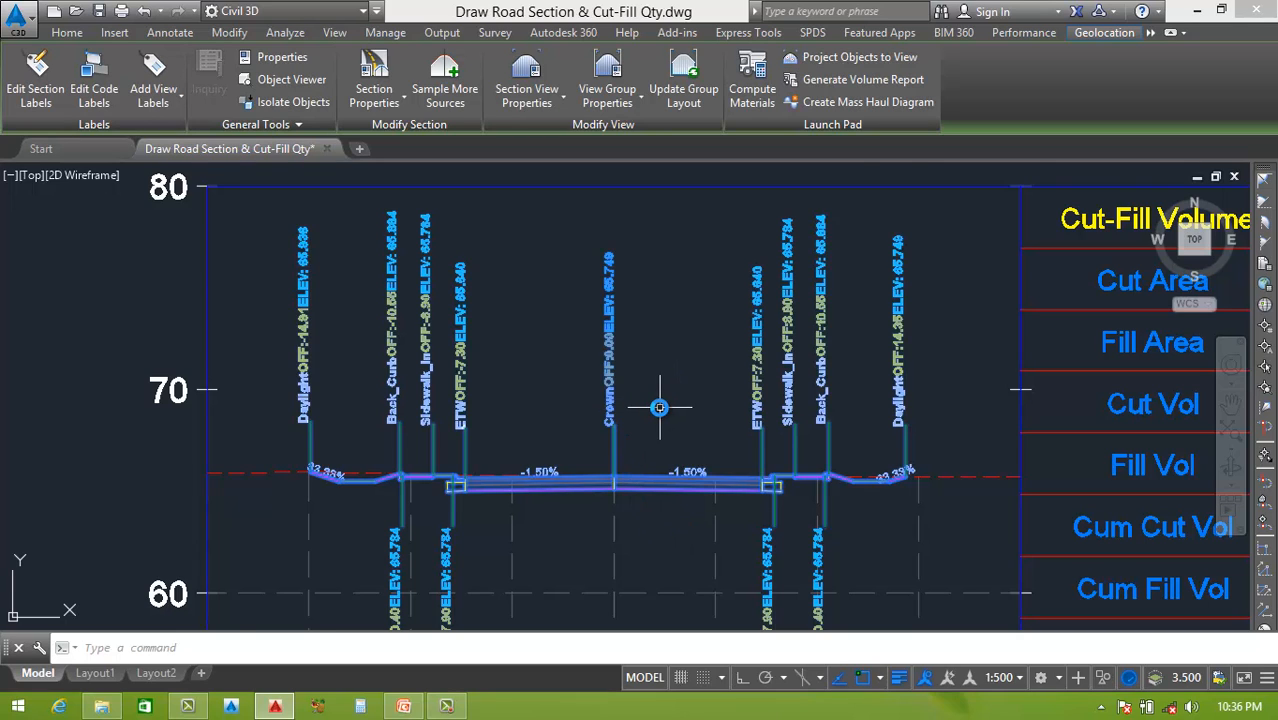
{"action": "scroll", "coordinate": [660, 400], "scroll_direction": "up", "scroll_amount": 4}
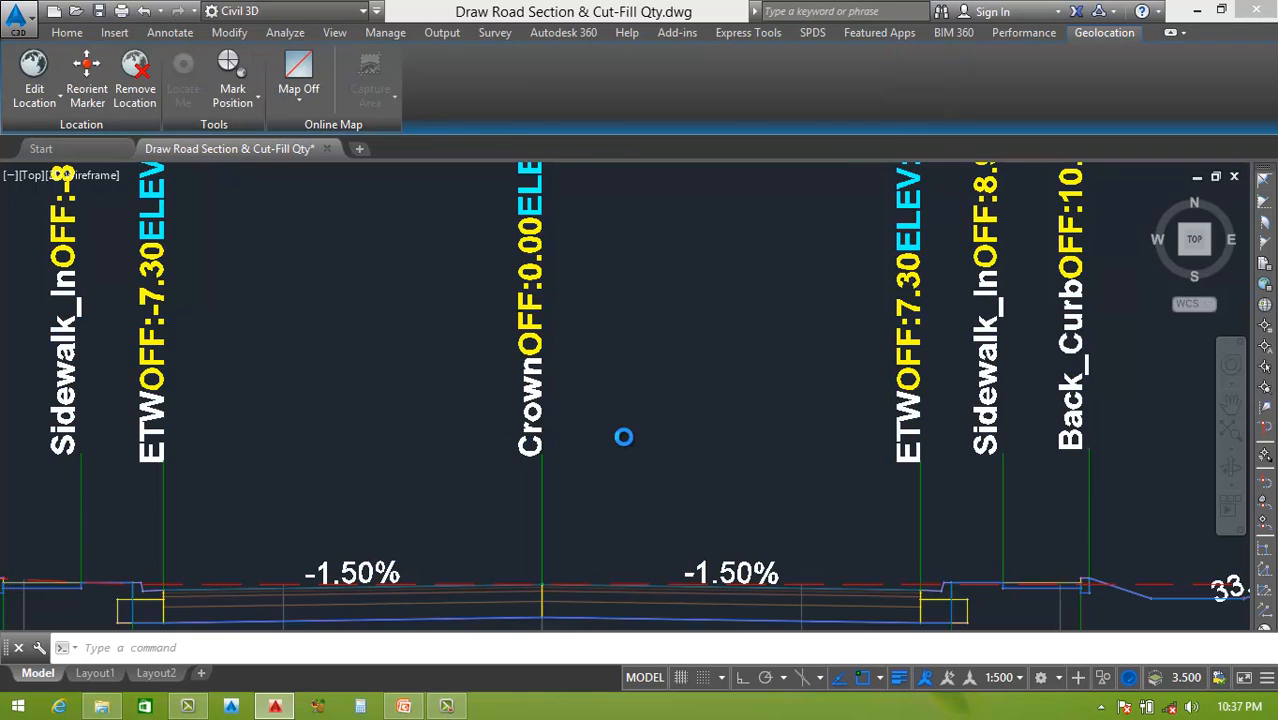
{"action": "scroll", "coordinate": [600, 435], "scroll_direction": "down", "scroll_amount": 4}
{"action": "scroll", "coordinate": [756, 374], "scroll_direction": "up", "scroll_amount": 5}
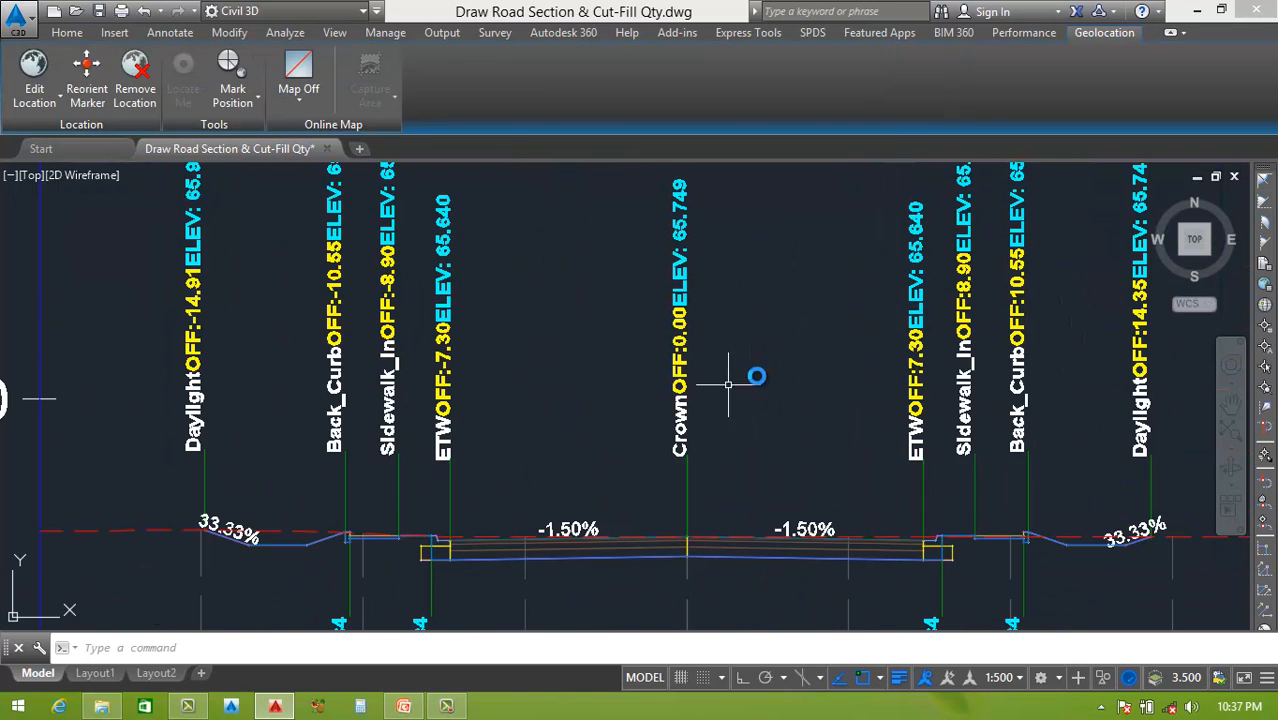
Step: Examine the point code, offset and elevation labels on the 0+000.00 cross section and view the available annotation scales
{"action": "mouse_move", "coordinate": [662, 343]}
{"action": "middle_mouse_down"}
{"action": "mouse_move", "coordinate": [729, 335]}
{"action": "mouse_move", "coordinate": [720, 528]}
{"action": "middle_mouse_up"}
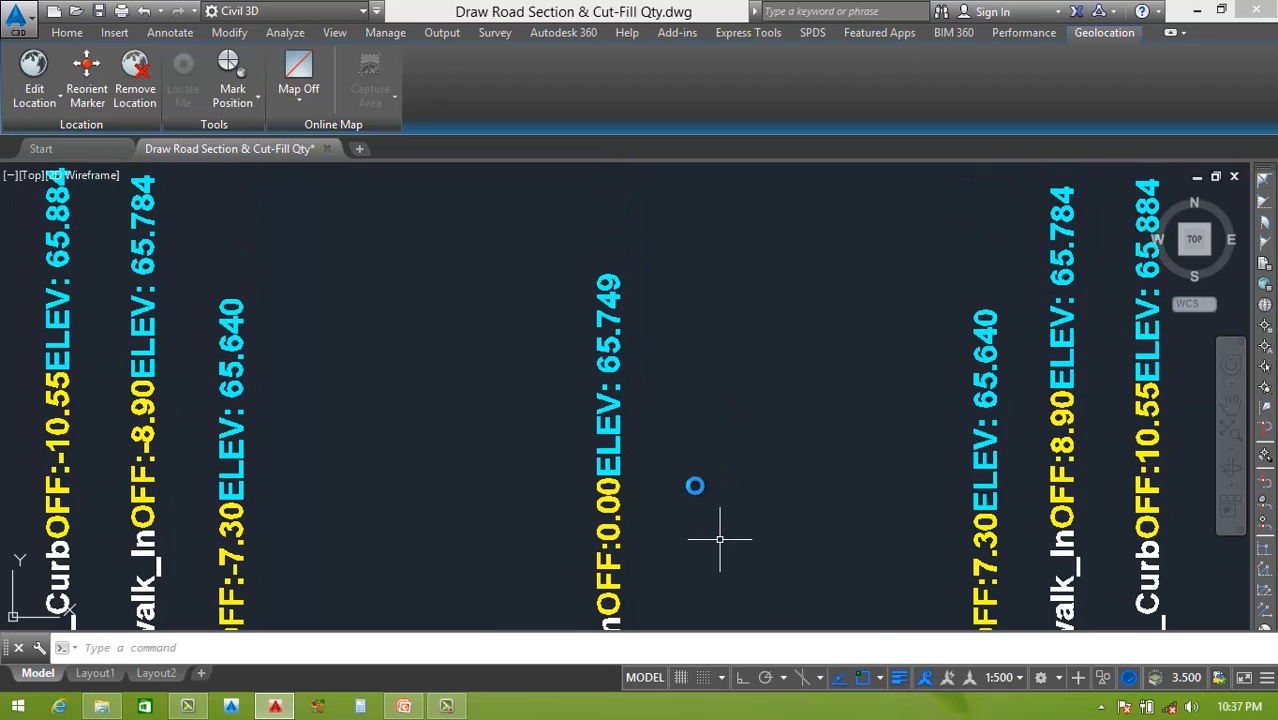
{"action": "scroll", "coordinate": [672, 339], "scroll_direction": "down", "scroll_amount": 6}
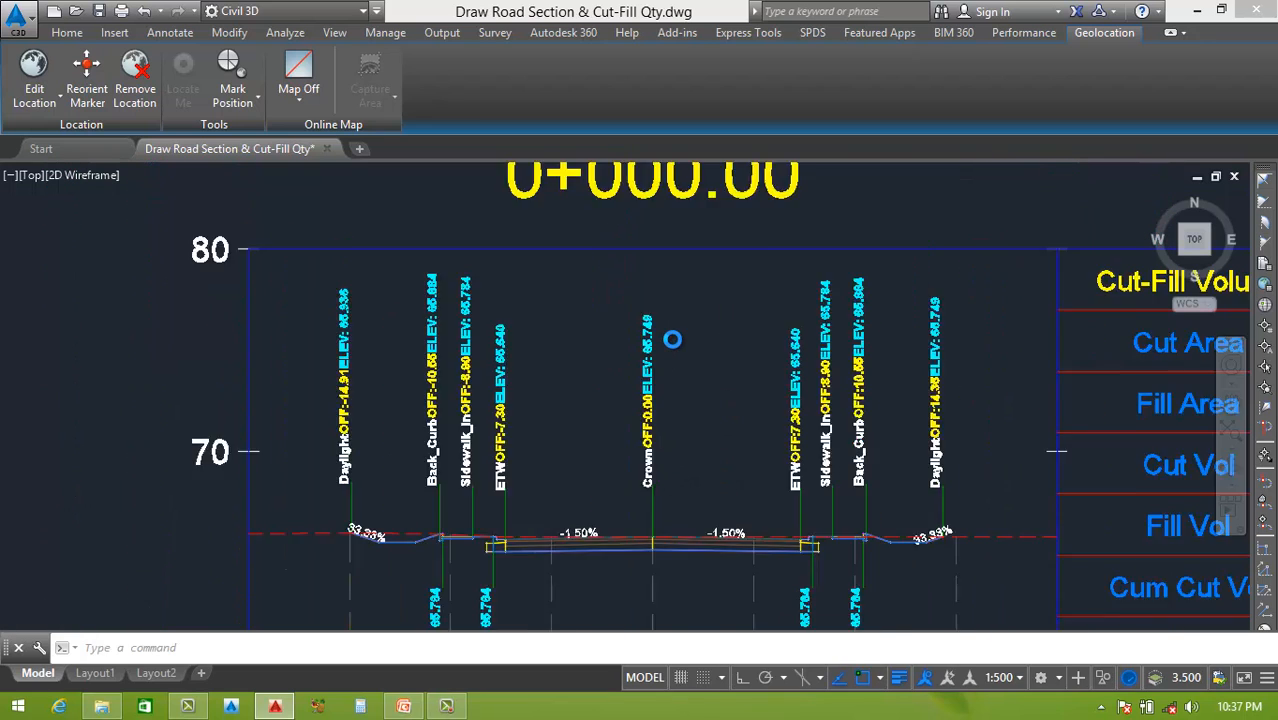
{"action": "scroll", "coordinate": [736, 492], "scroll_direction": "up", "scroll_amount": 2}
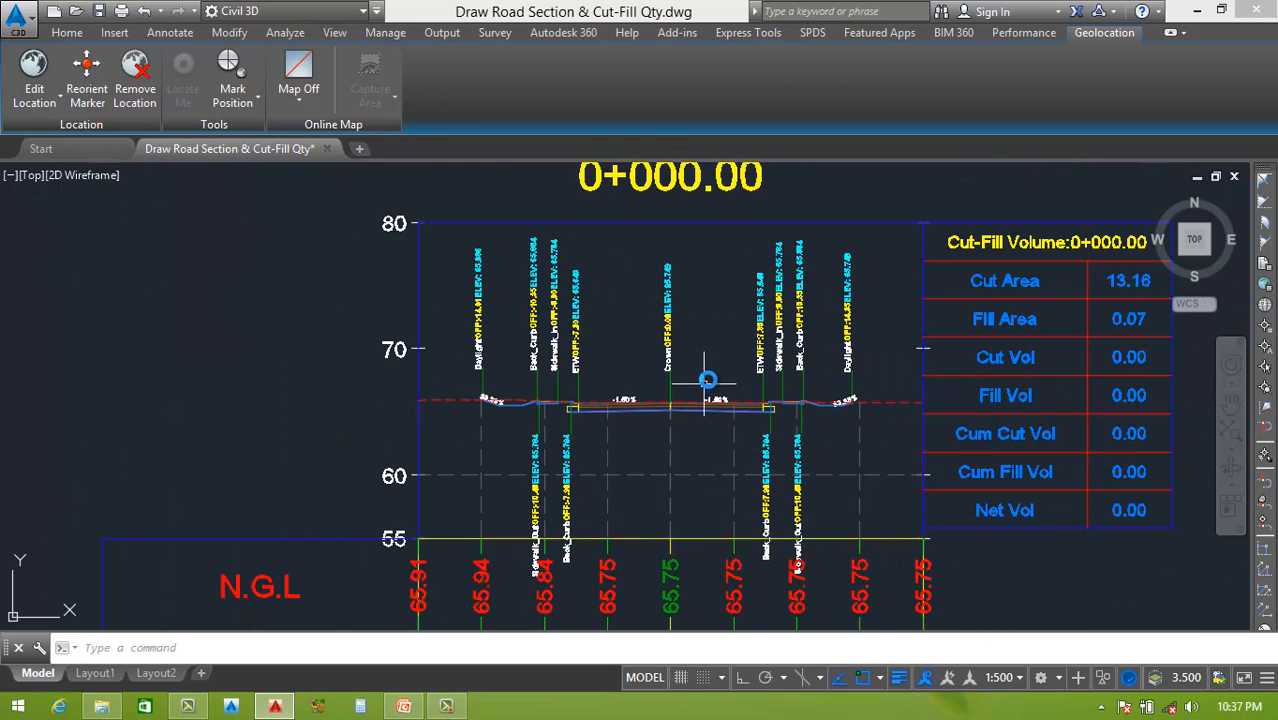
{"action": "scroll", "coordinate": [707, 374], "scroll_direction": "up", "scroll_amount": 2}
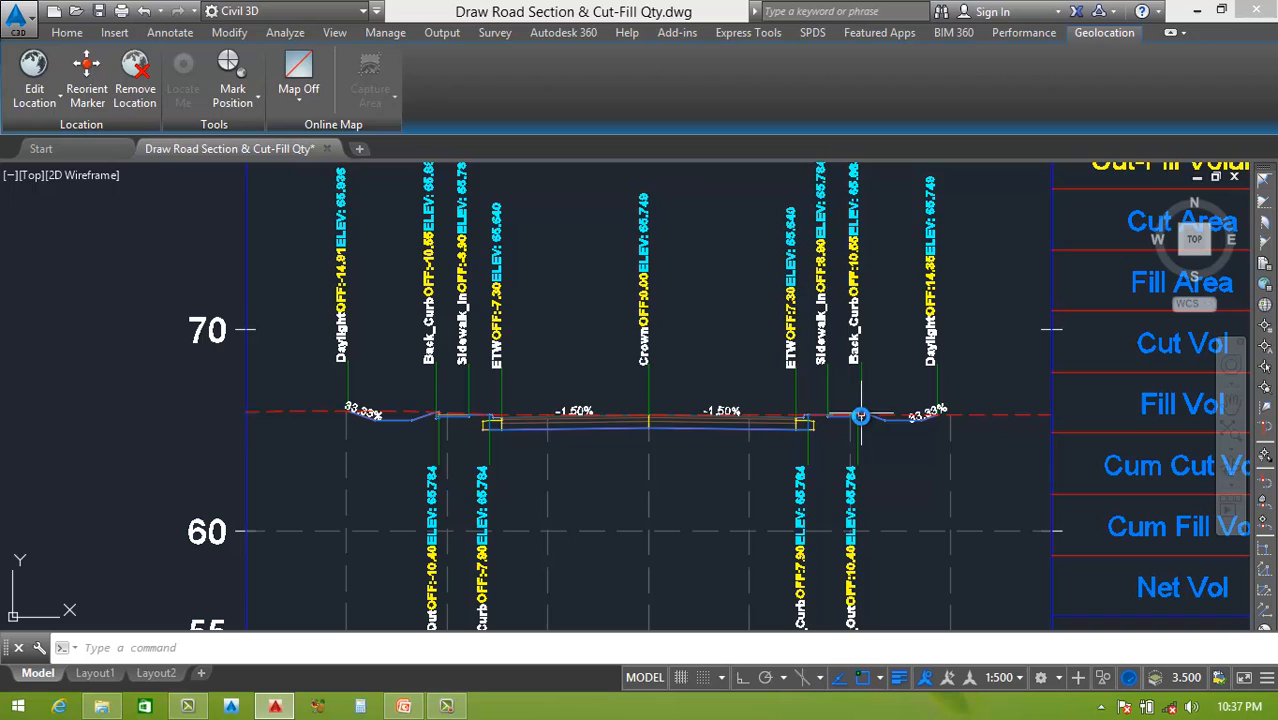
{"action": "left_click", "coordinate": [1017, 679]}
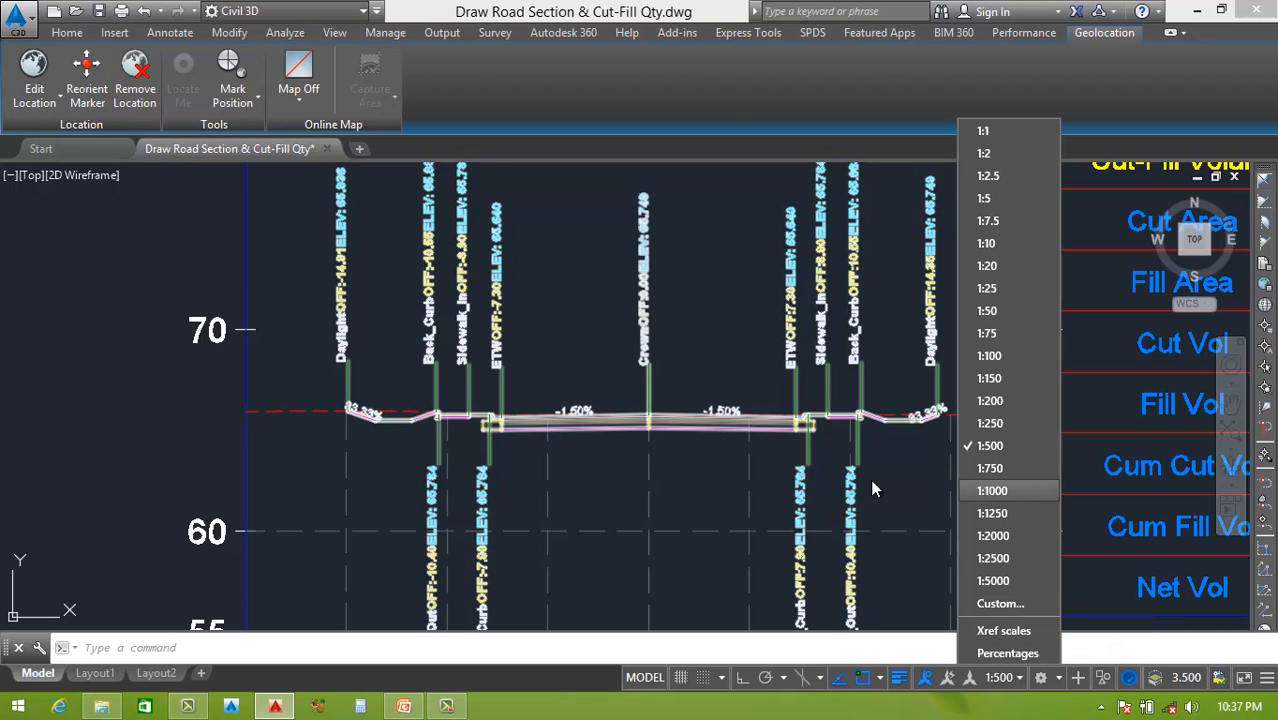
{"action": "left_click", "coordinate": [693, 434]}
{"action": "scroll", "coordinate": [668, 428], "scroll_direction": "down", "scroll_amount": 2}
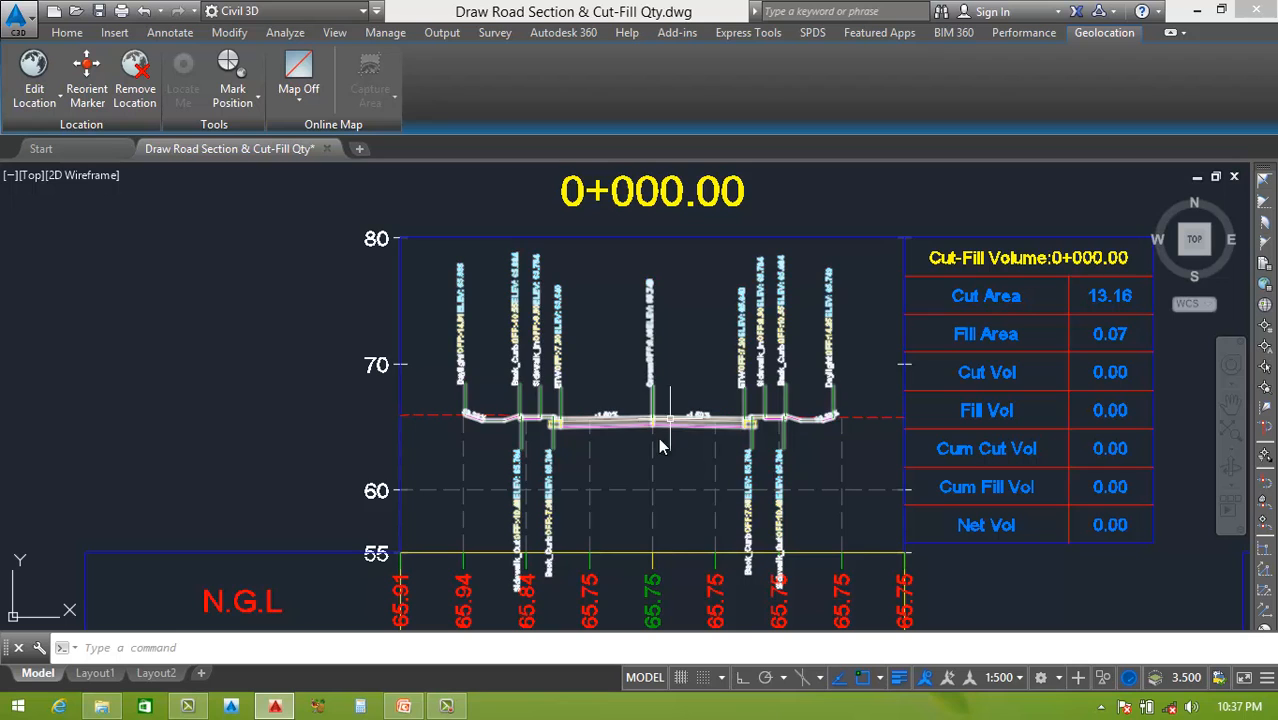
{"action": "scroll", "coordinate": [655, 427], "scroll_direction": "down", "scroll_amount": 2}
{"action": "scroll", "coordinate": [610, 450], "scroll_direction": "up", "scroll_amount": 1}
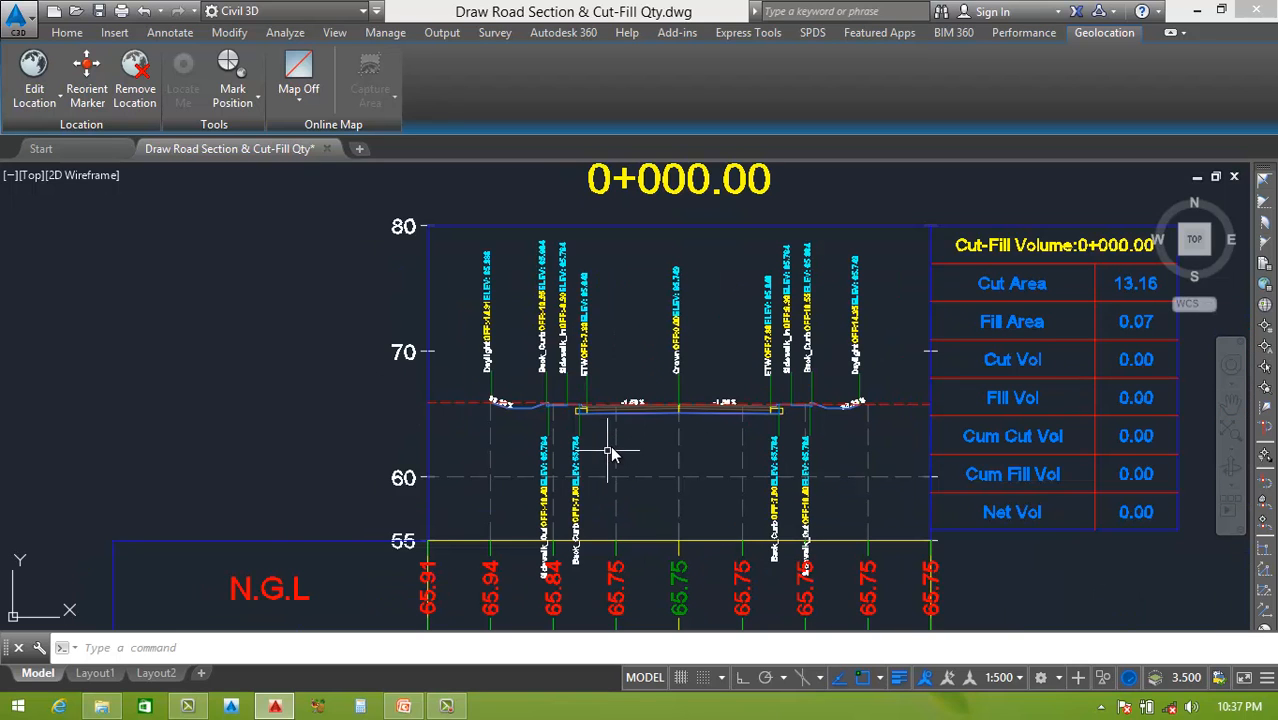
{"action": "scroll", "coordinate": [687, 428], "scroll_direction": "down", "scroll_amount": 1}
{"action": "scroll", "coordinate": [697, 428], "scroll_direction": "down", "scroll_amount": 1}
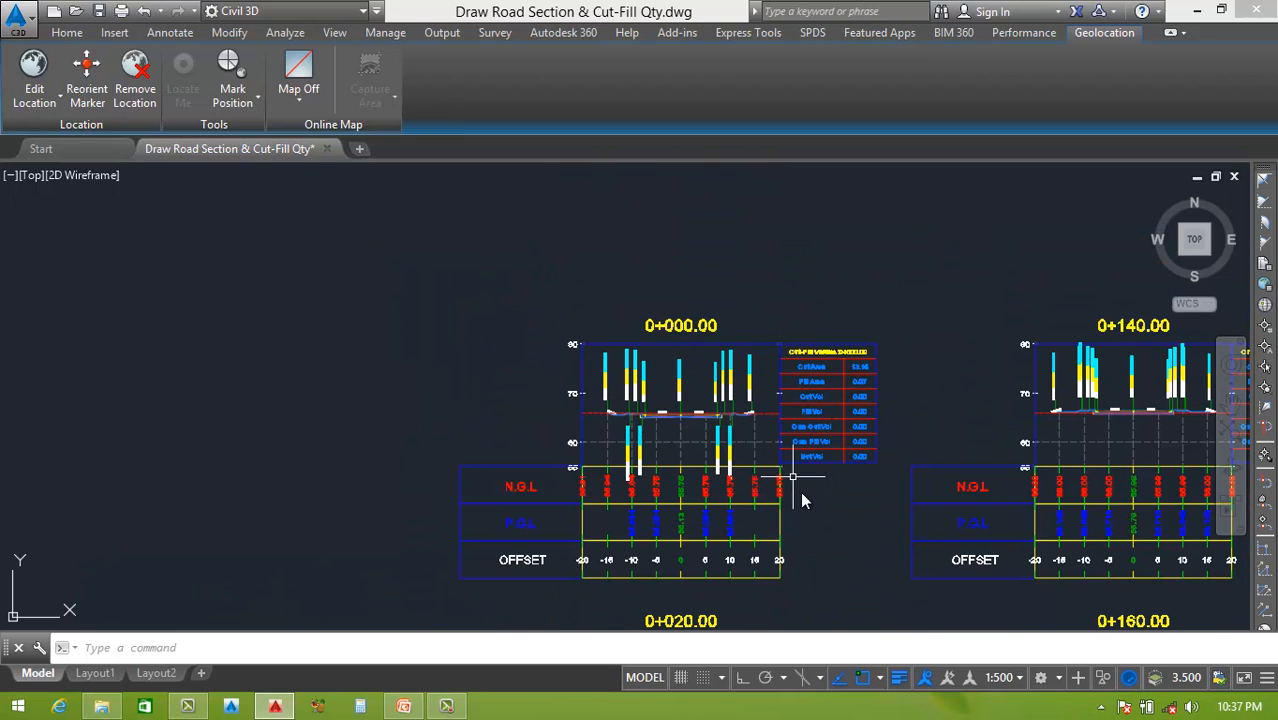
{"action": "scroll", "coordinate": [889, 526], "scroll_direction": "up", "scroll_amount": 2}
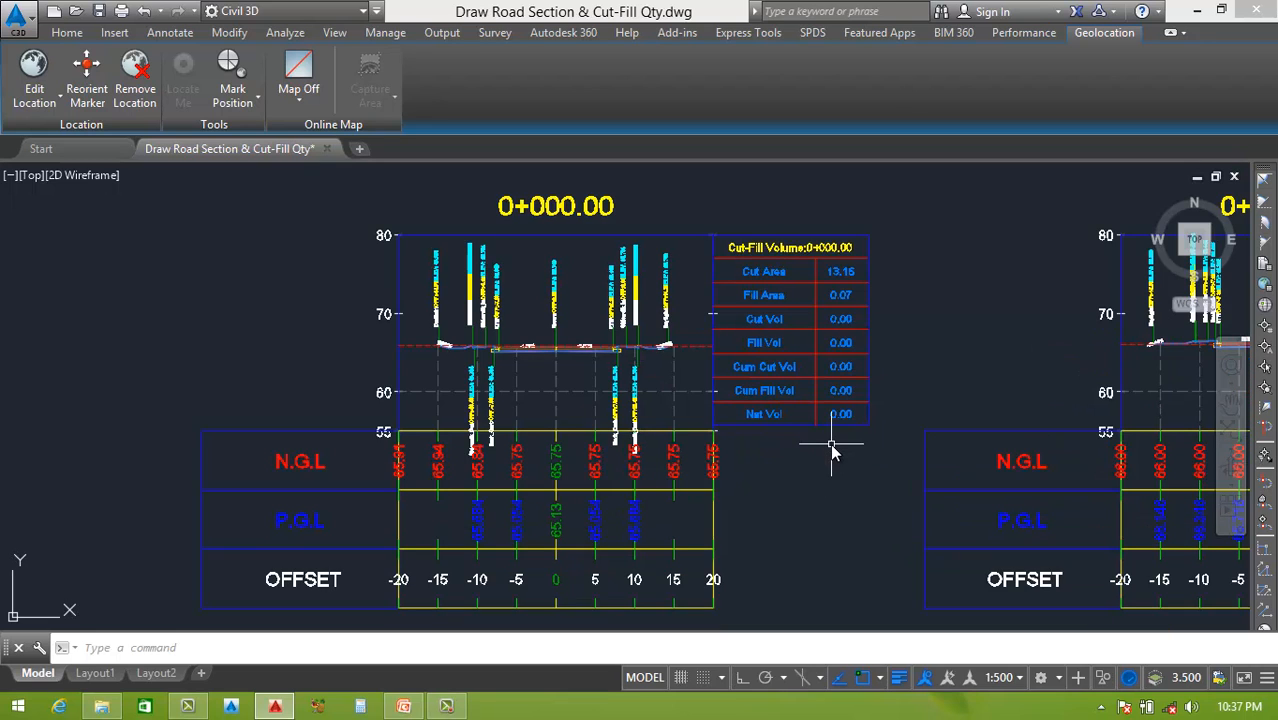
Step: Set up a plot with the ISO A4 page setup and a window around the 0+000.00 section view and its volume table
{"action": "key", "text": "ctrl+p"}
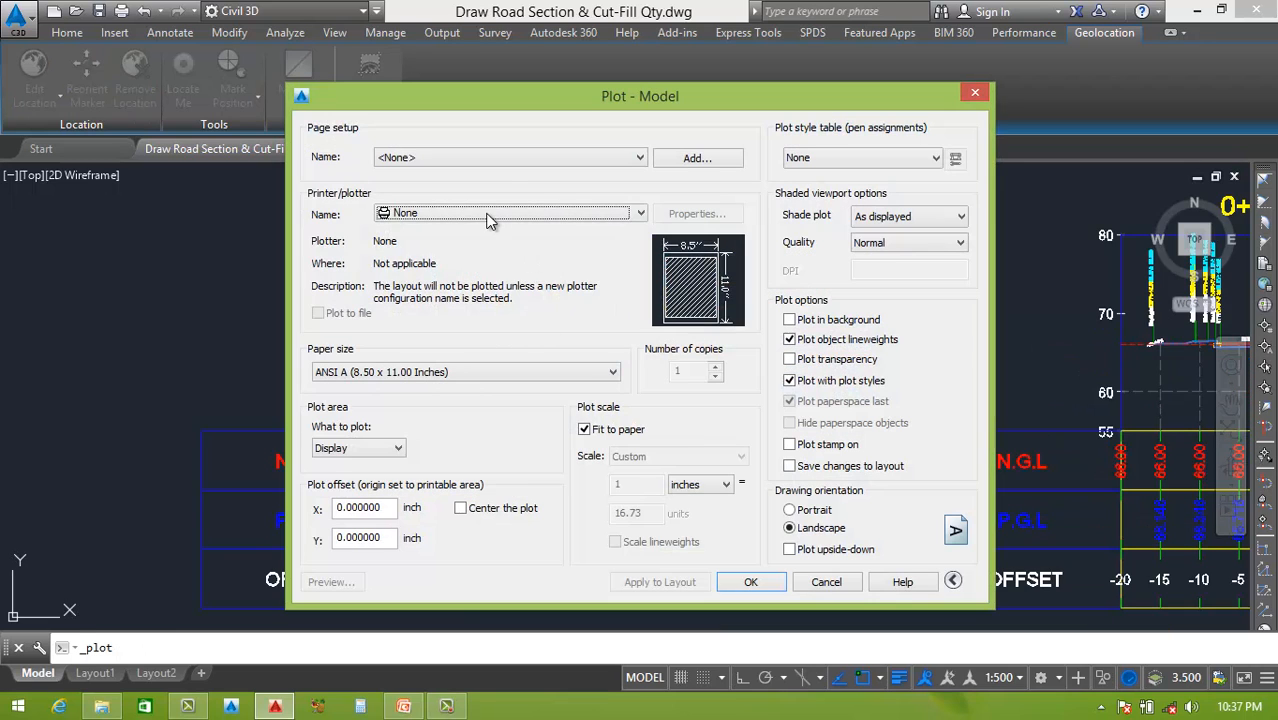
{"action": "left_click", "coordinate": [483, 157]}
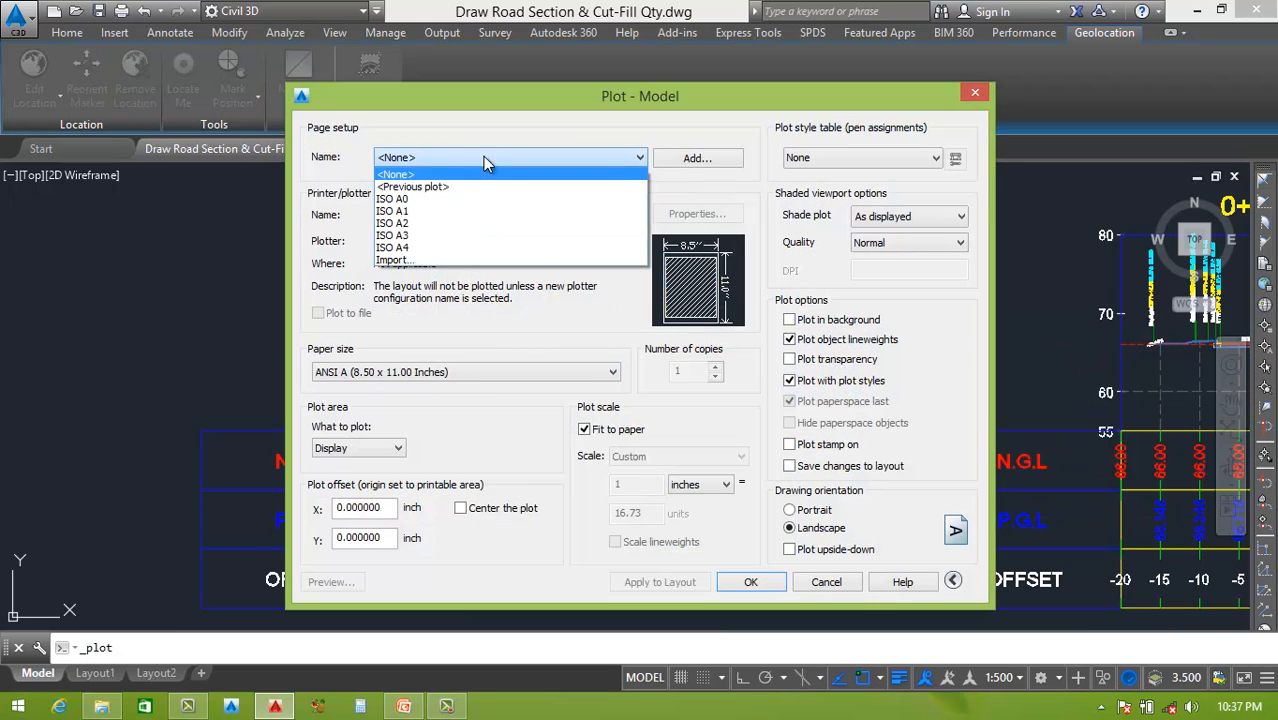
{"action": "left_click", "coordinate": [414, 247]}
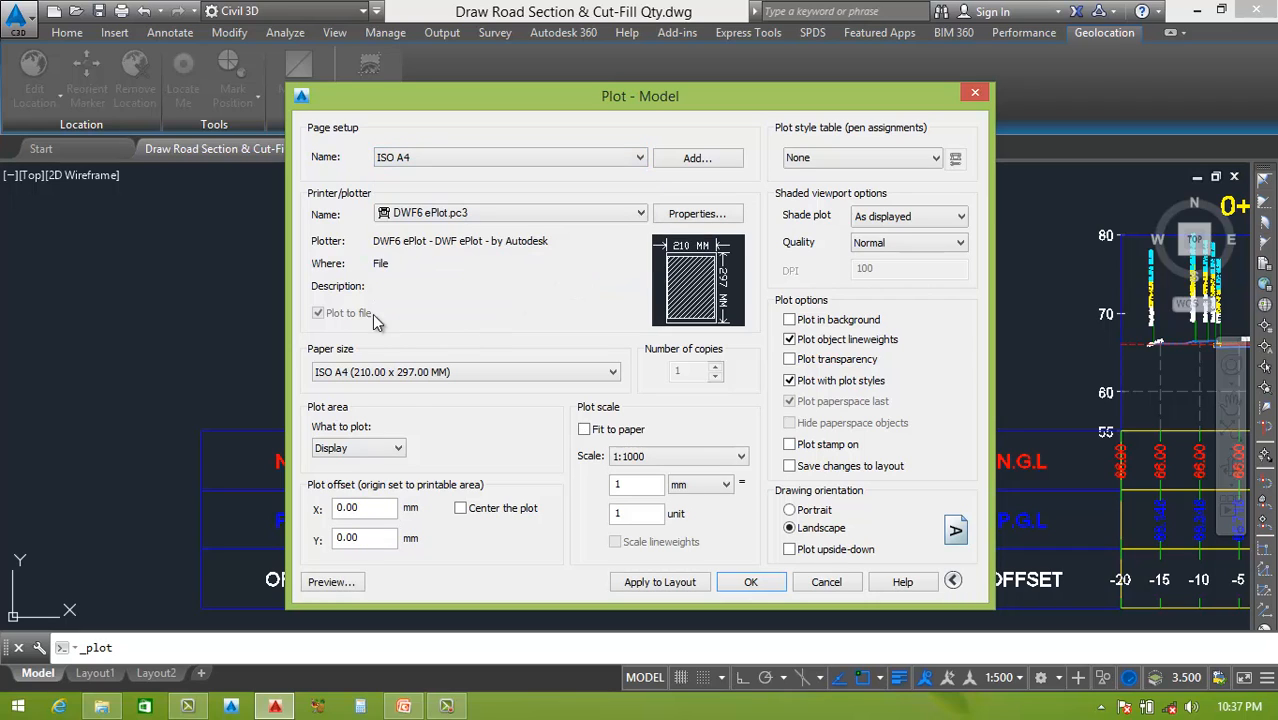
{"action": "left_click", "coordinate": [394, 448]}
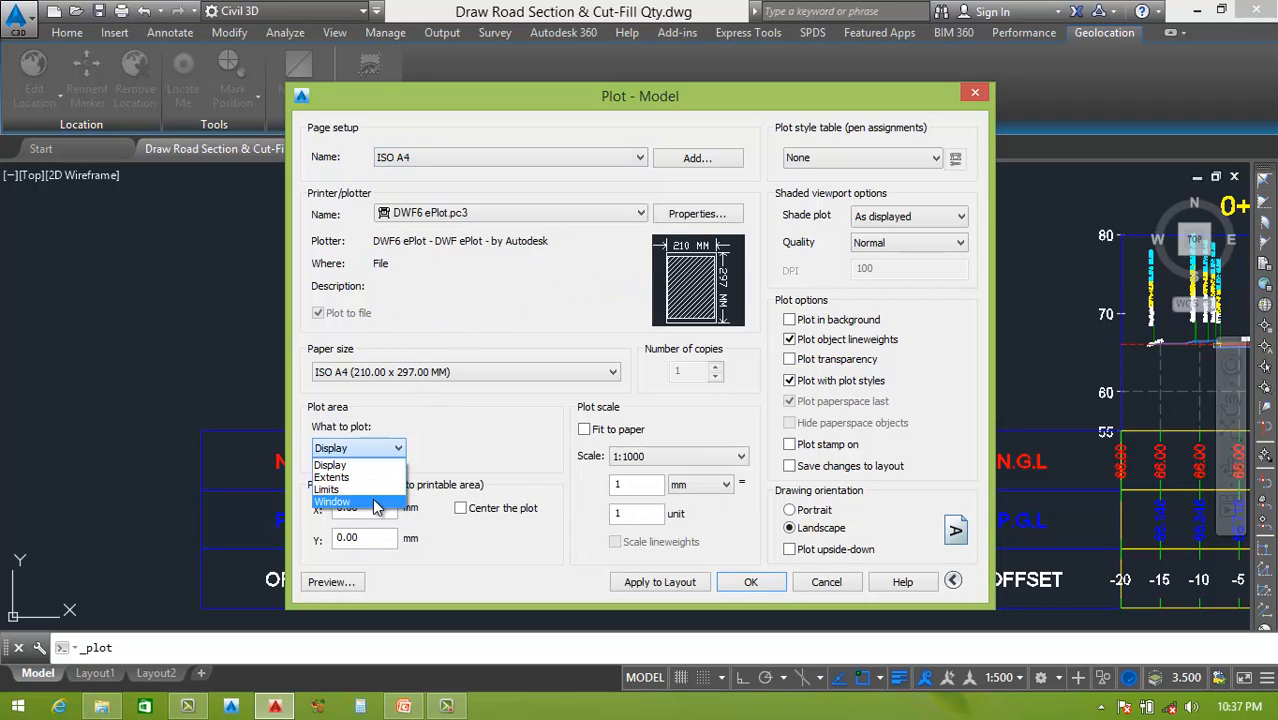
{"action": "left_click", "coordinate": [385, 501]}
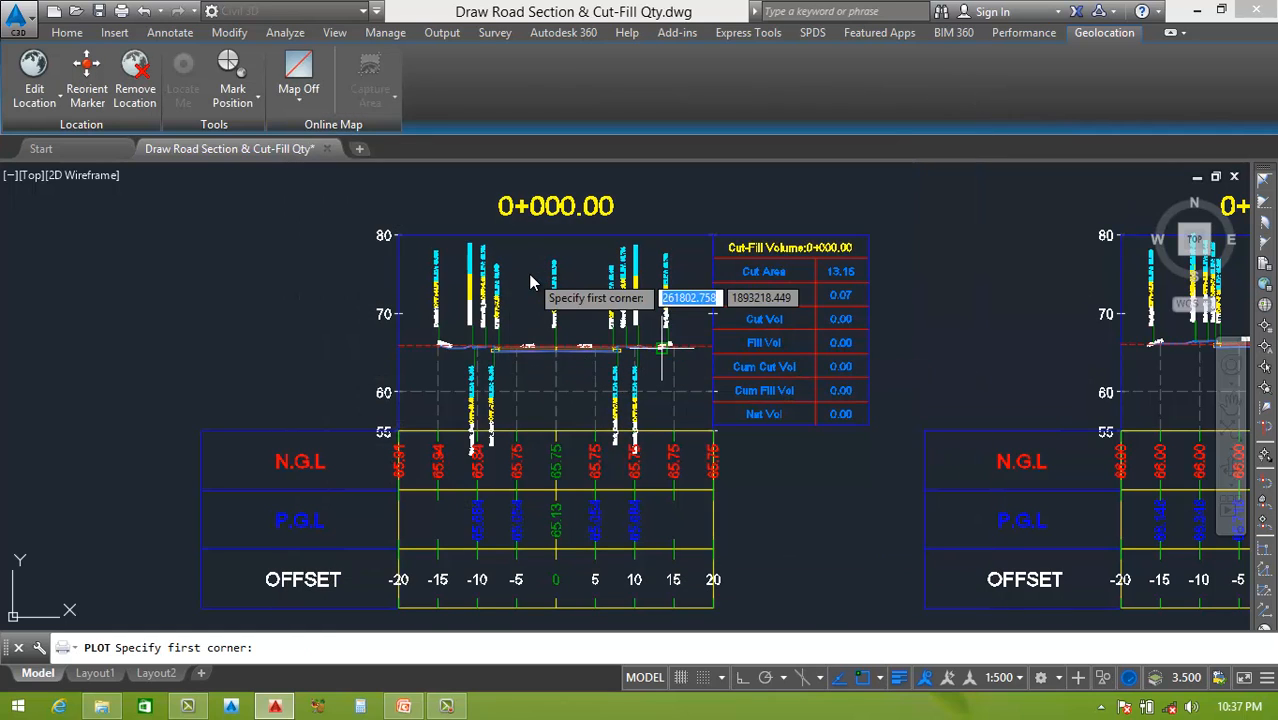
{"action": "left_click", "coordinate": [876, 183]}
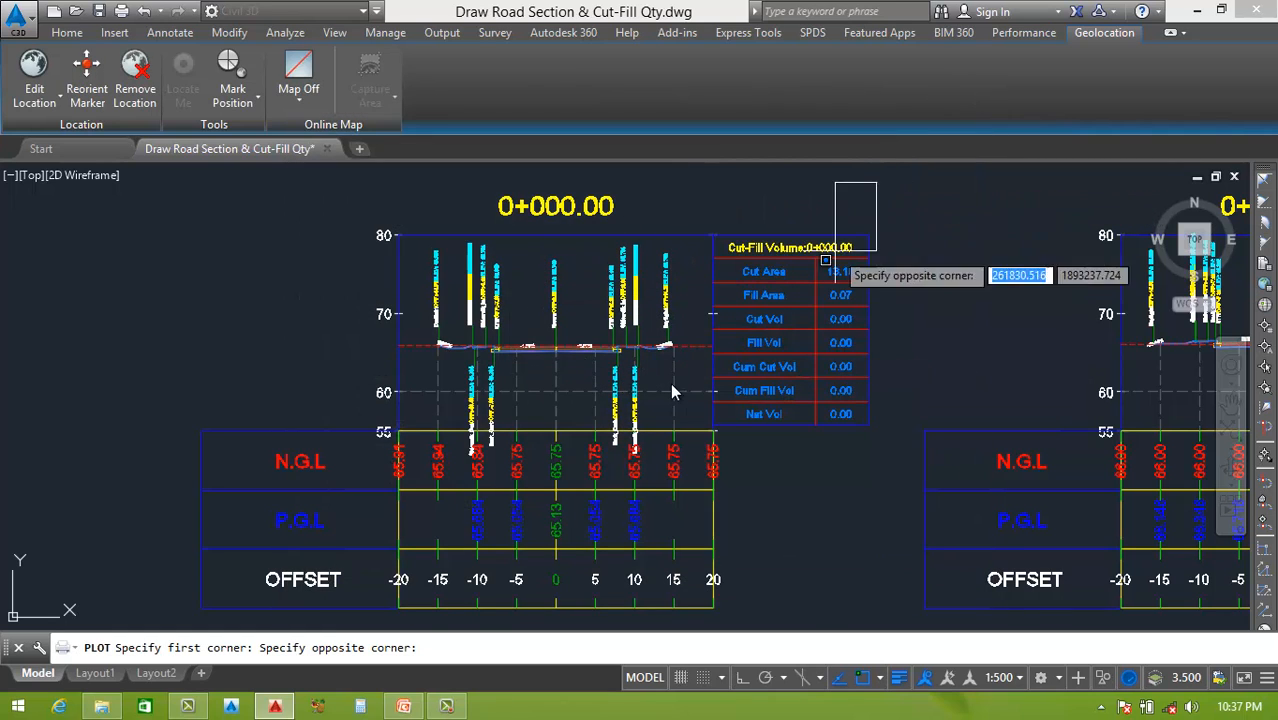
{"action": "left_click", "coordinate": [196, 612]}
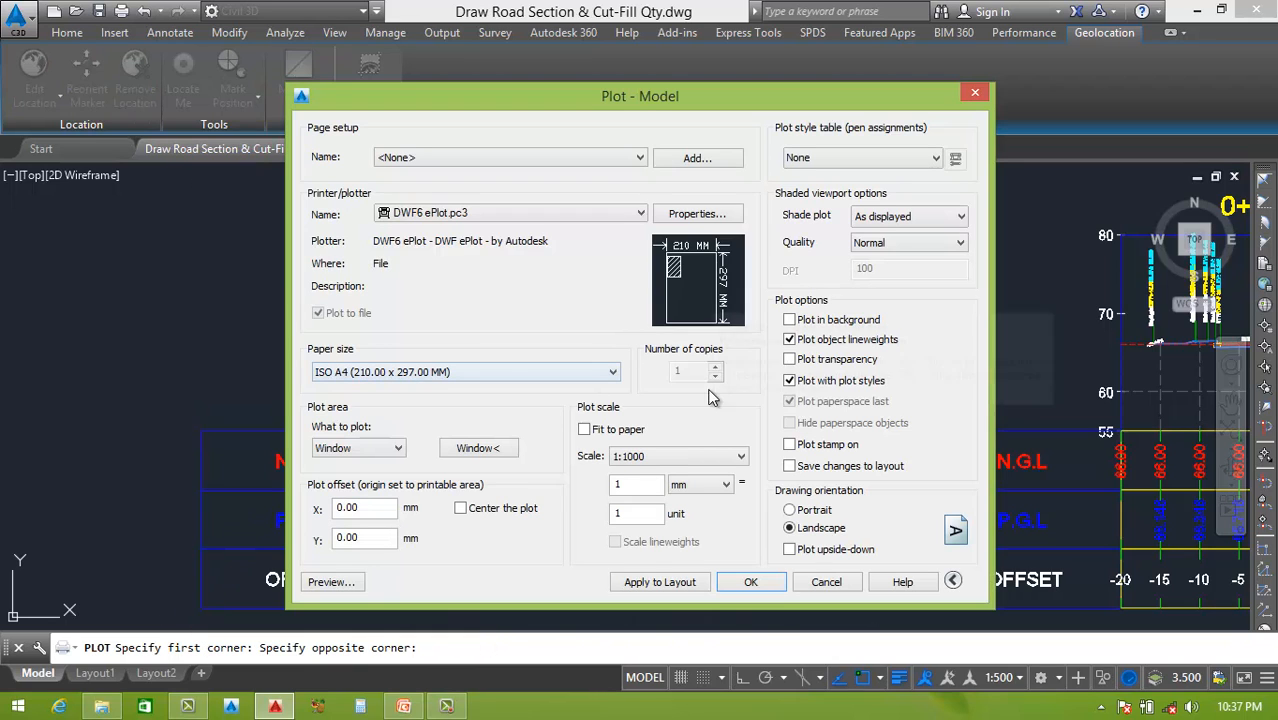
Step: Fit the plot to the paper, center it on the sheet, and open the plot preview
{"action": "left_click", "coordinate": [584, 429]}
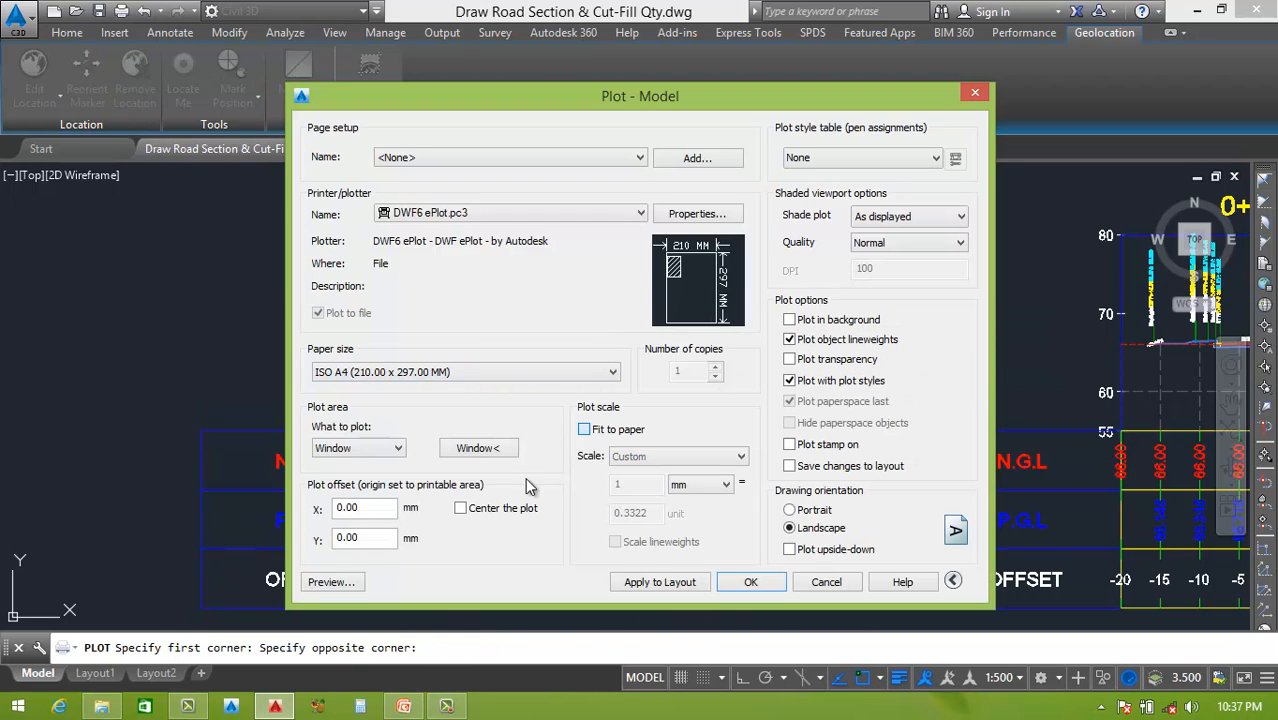
{"action": "left_click", "coordinate": [461, 509]}
{"action": "left_click", "coordinate": [330, 582]}
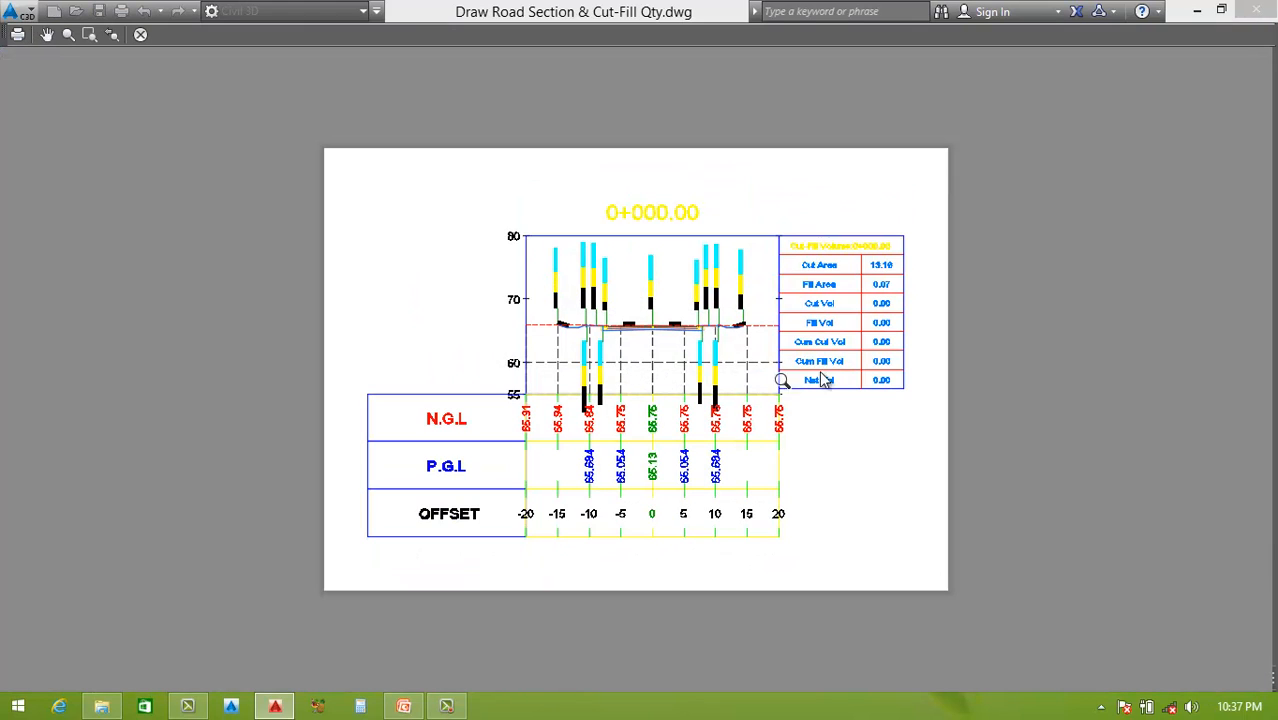
Step: Inspect the point labels, volume table and data bands of the 0+000.00 section in the plot preview, and exit without plotting
{"action": "scroll", "coordinate": [861, 323], "scroll_direction": "up", "scroll_amount": 4}
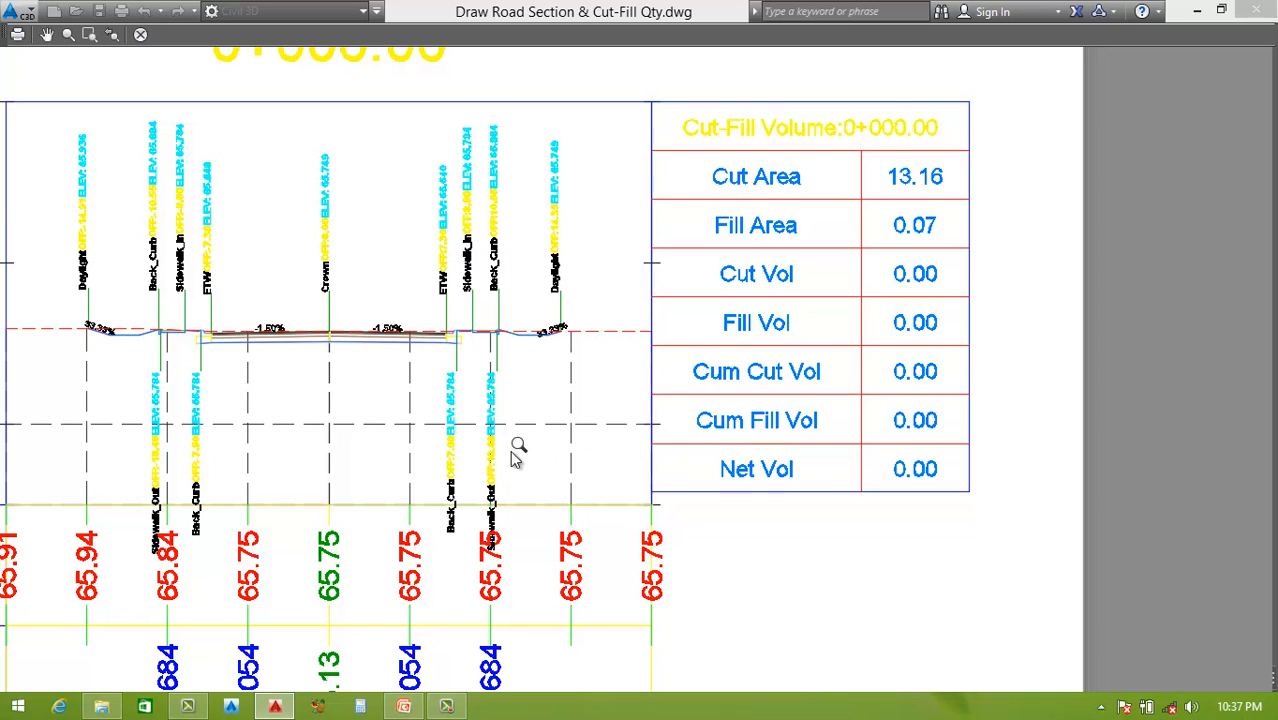
{"action": "scroll", "coordinate": [455, 485], "scroll_direction": "up", "scroll_amount": 4}
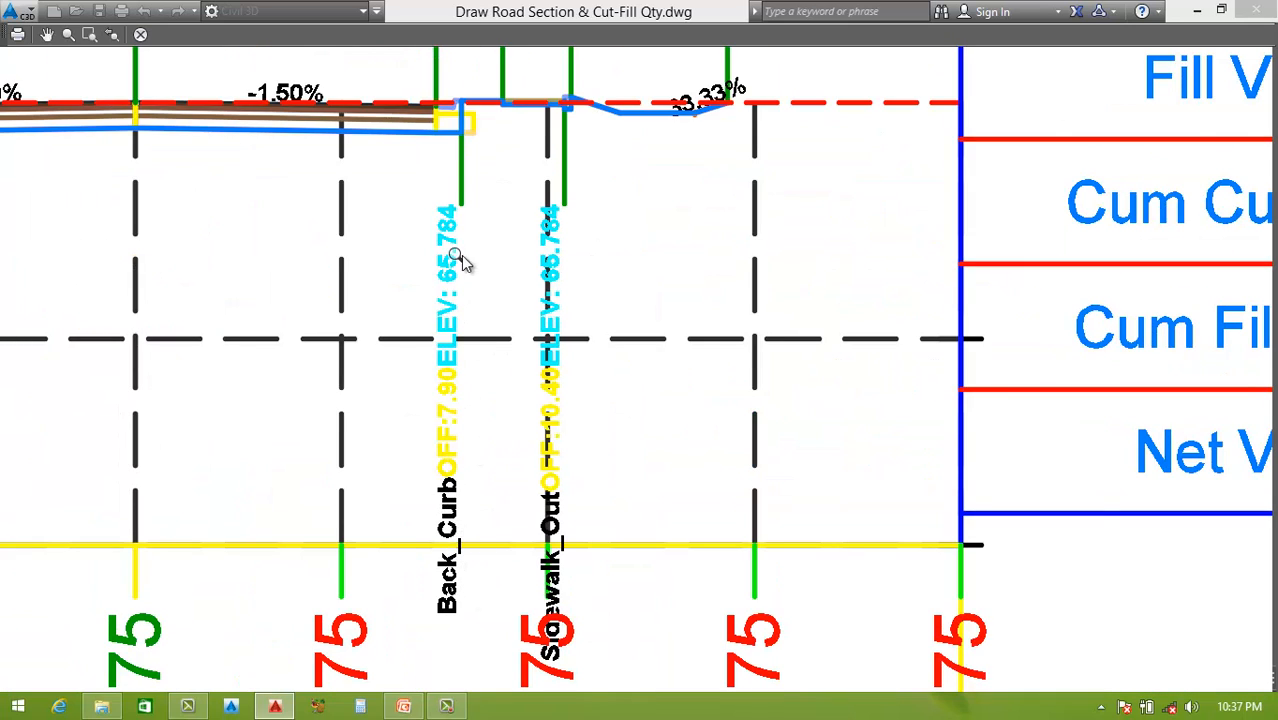
{"action": "scroll", "coordinate": [533, 371], "scroll_direction": "down", "scroll_amount": 4}
{"action": "scroll", "coordinate": [270, 465], "scroll_direction": "up", "scroll_amount": 4}
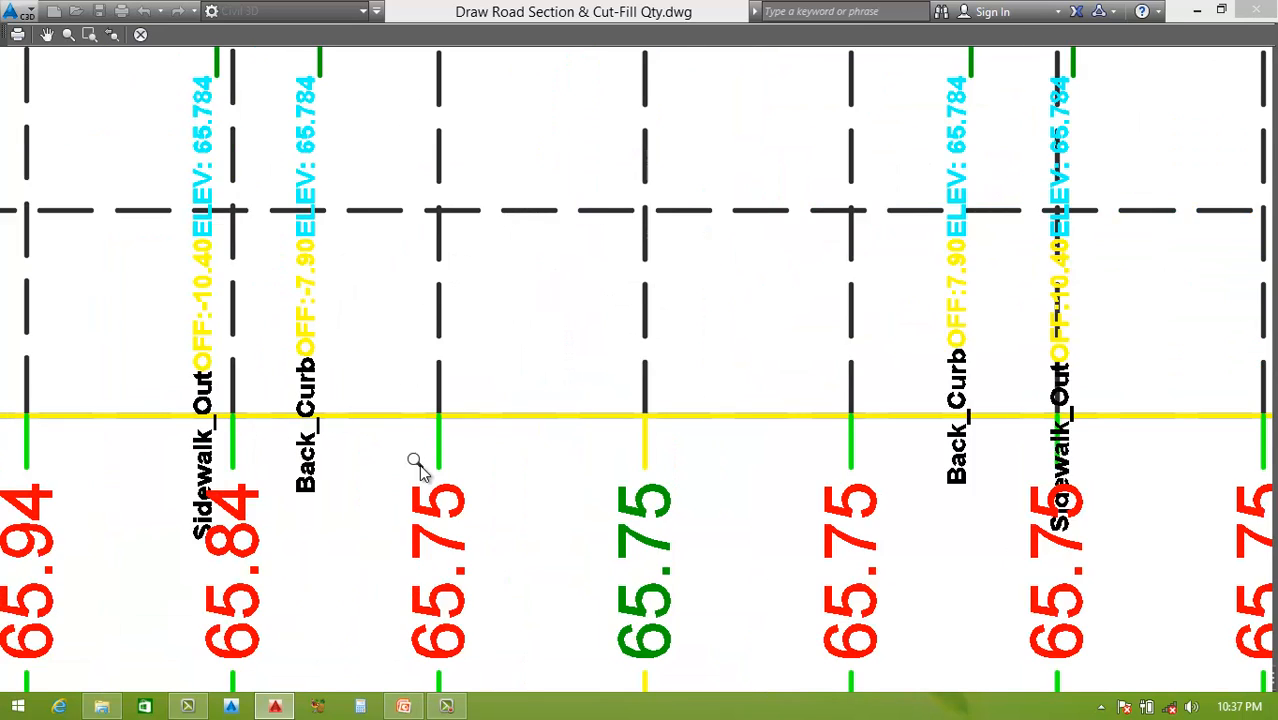
{"action": "scroll", "coordinate": [415, 465], "scroll_direction": "down", "scroll_amount": 5}
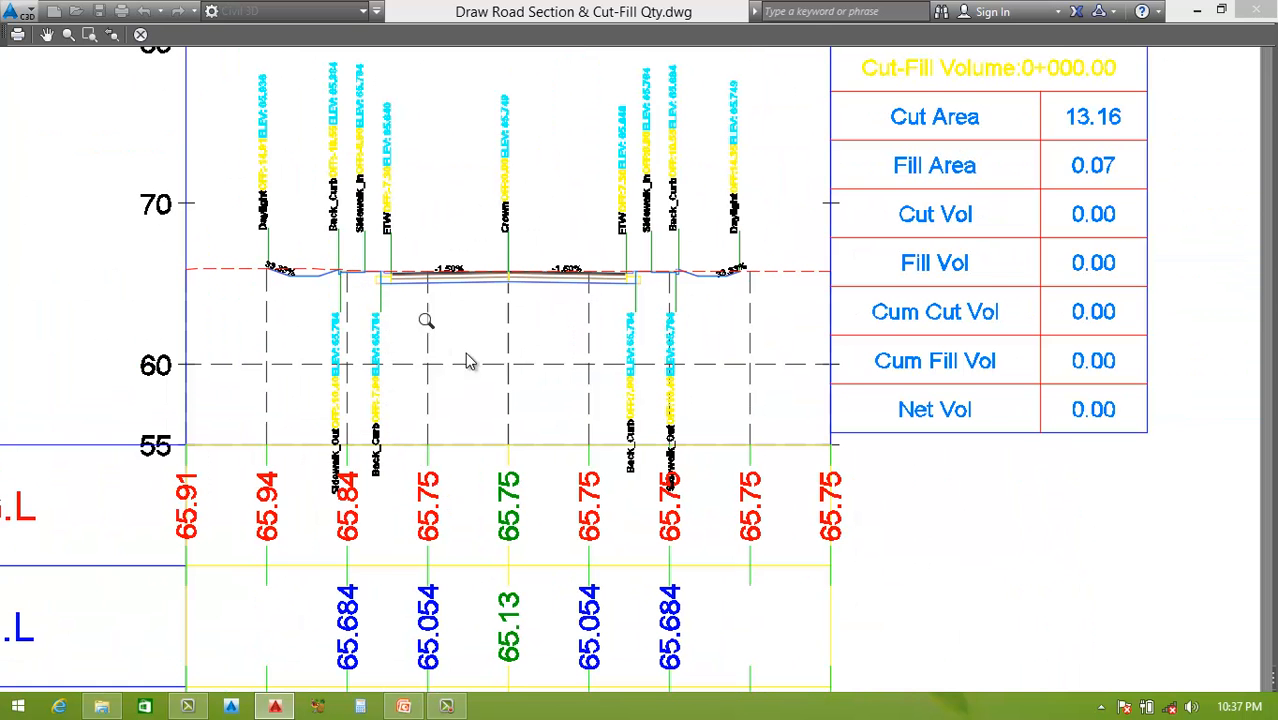
{"action": "scroll", "coordinate": [513, 297], "scroll_direction": "down", "scroll_amount": 3}
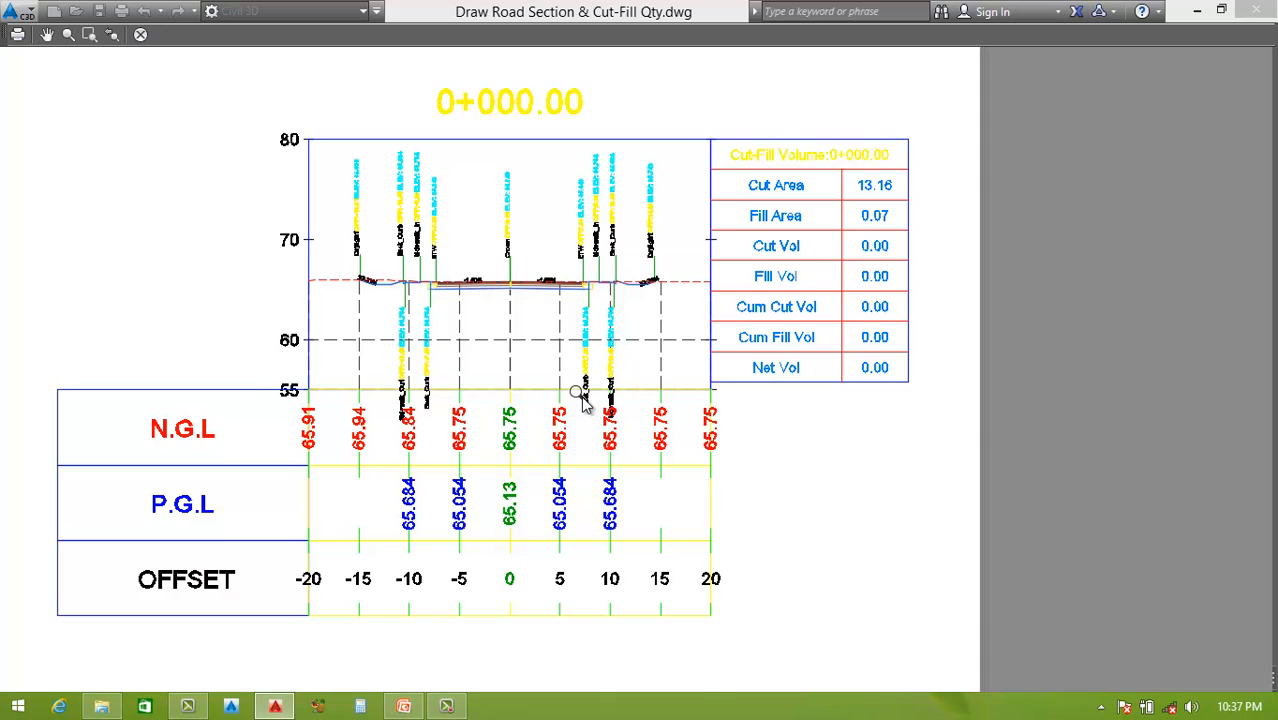
{"action": "scroll", "coordinate": [583, 397], "scroll_direction": "down", "scroll_amount": 2}
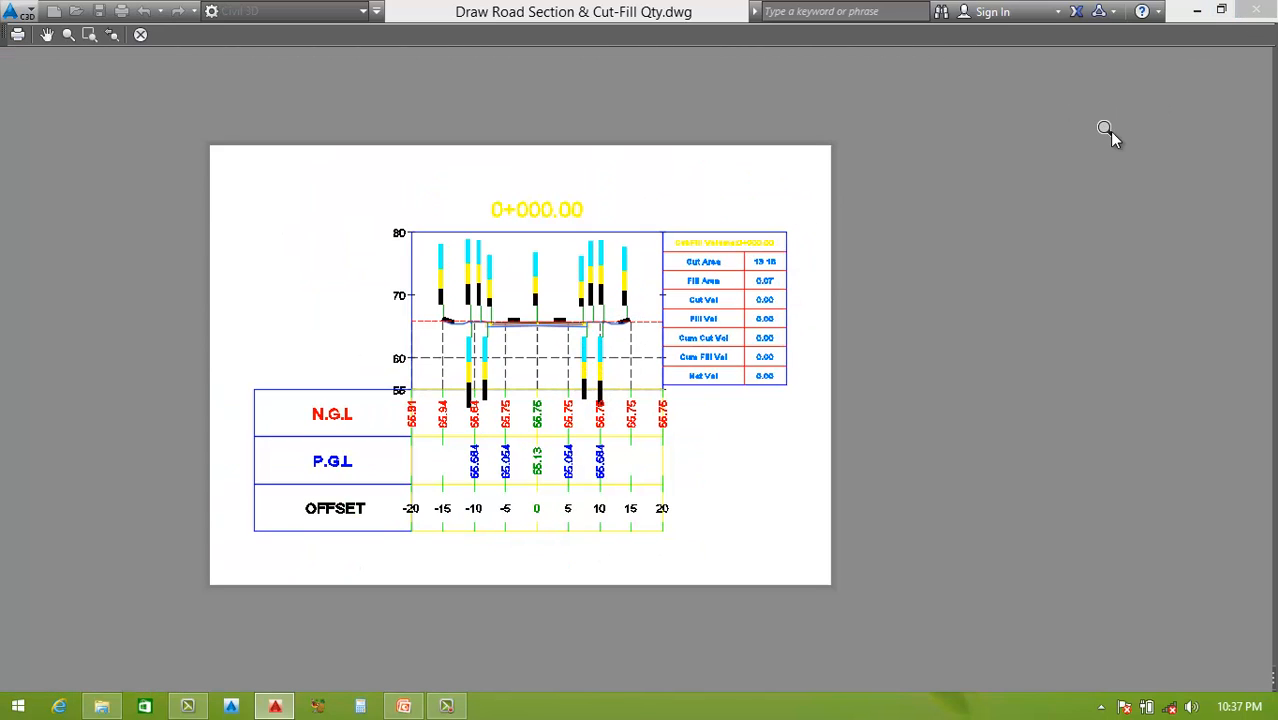
{"action": "key", "text": "Escape"}
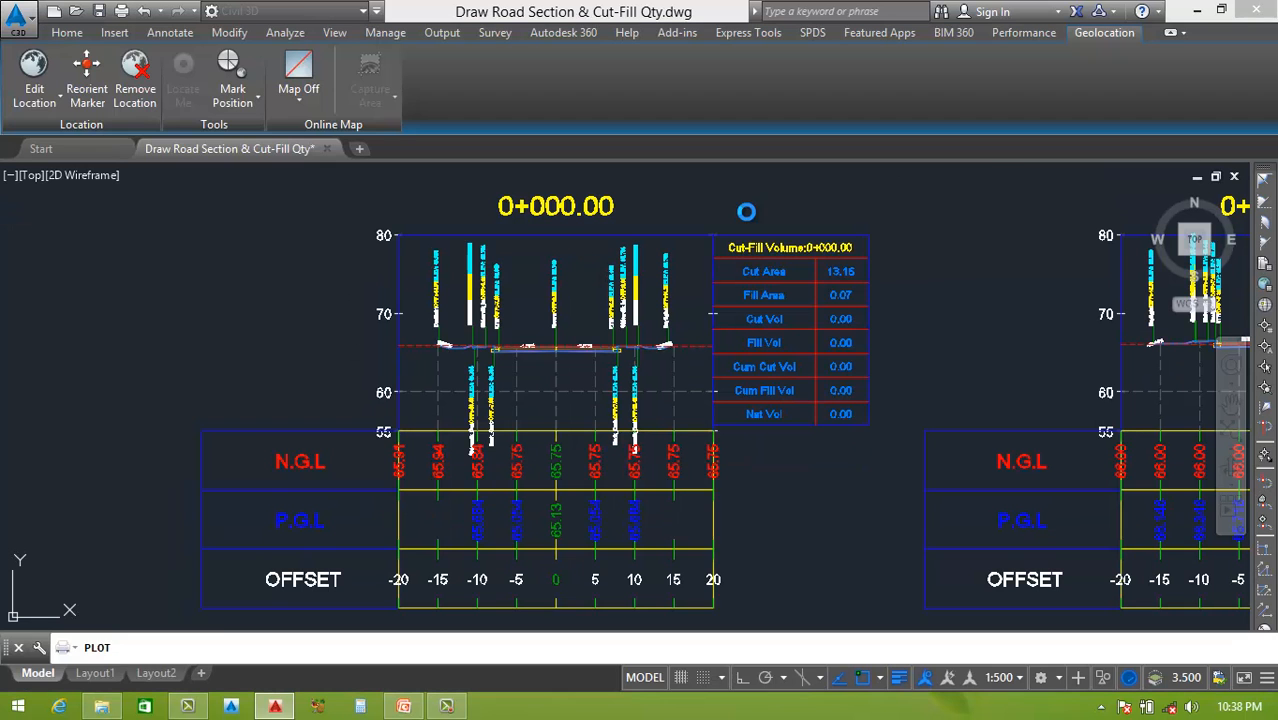
{"action": "key", "text": "Escape"}
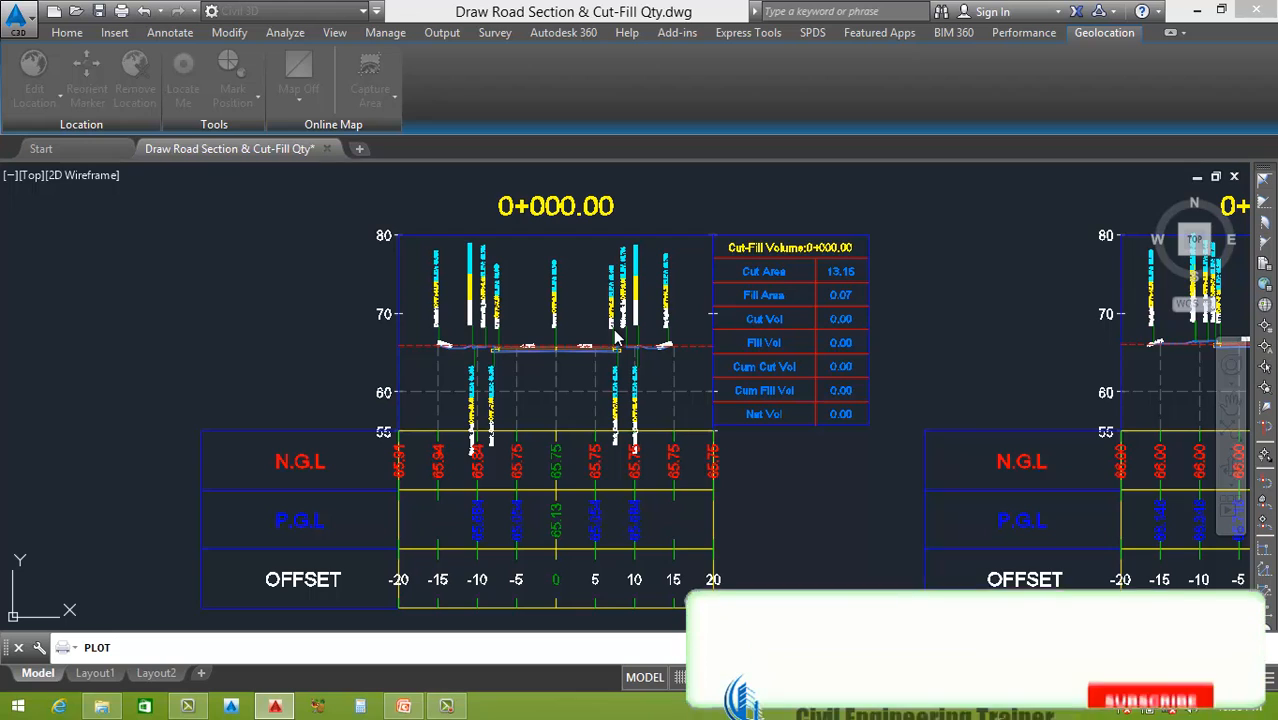
{"action": "mouse_move", "coordinate": [617, 338]}
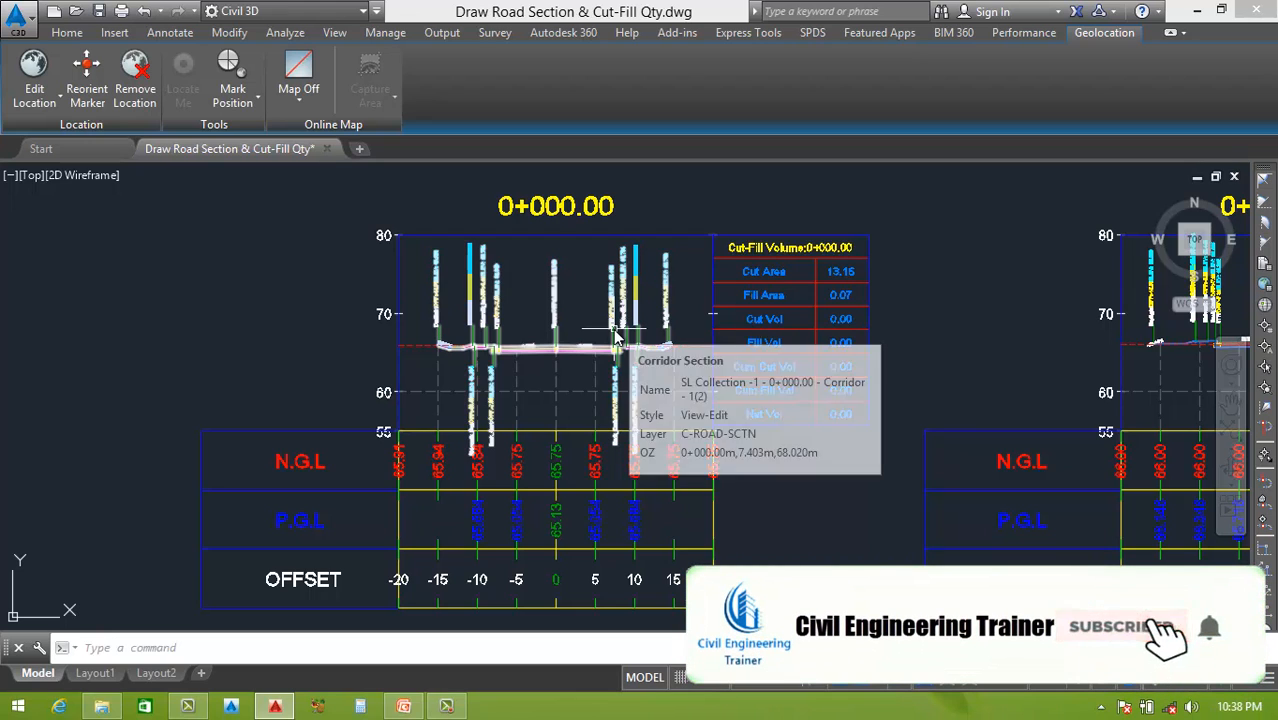